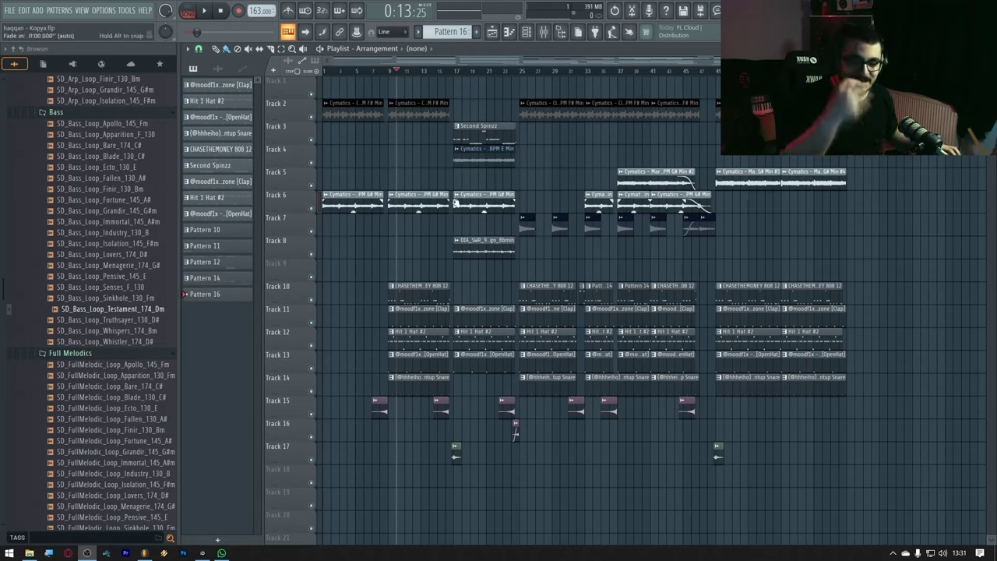
Narrow the browser panel and collapse its expanded folders to the root list.
click(15, 65)
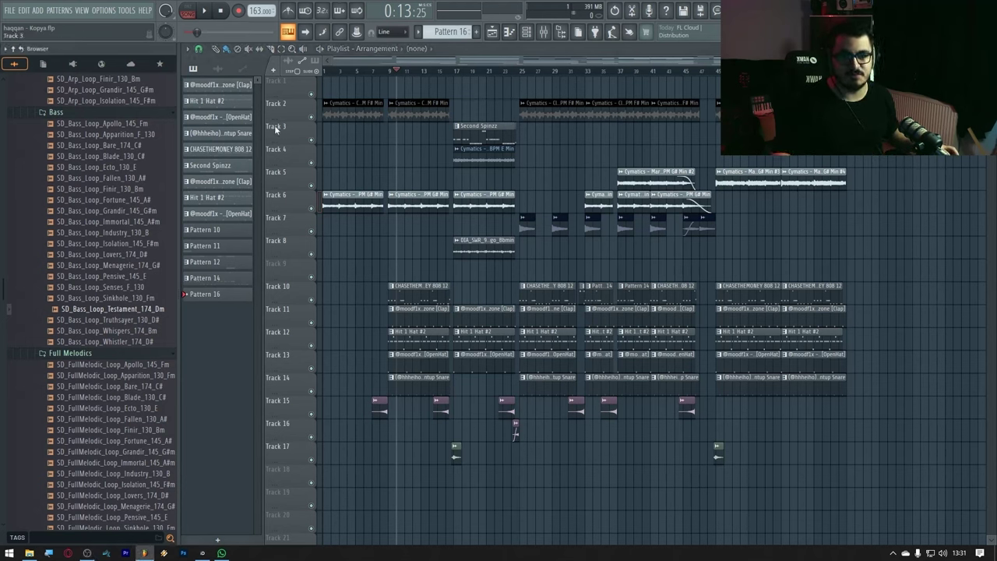
drag(181, 139, 28, 105)
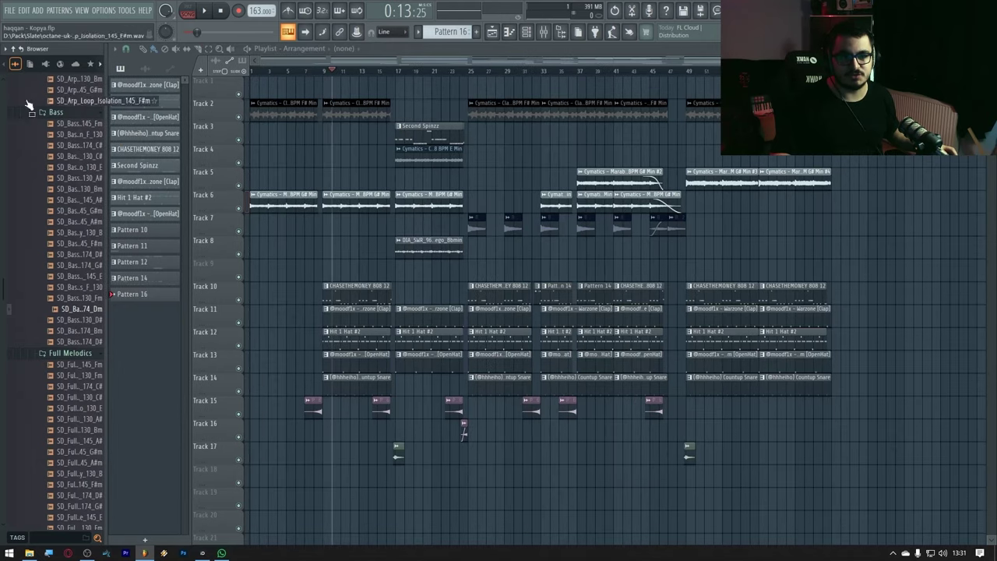
click(15, 64)
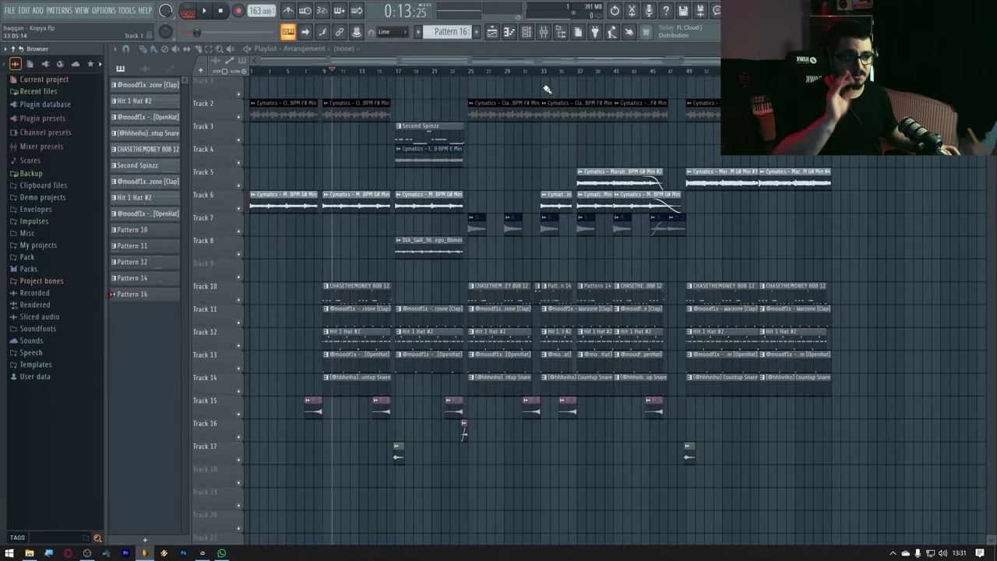
Examine the mixer's Insert 18 and Master tracks, and return to the playlist.
click(544, 31)
click(557, 367)
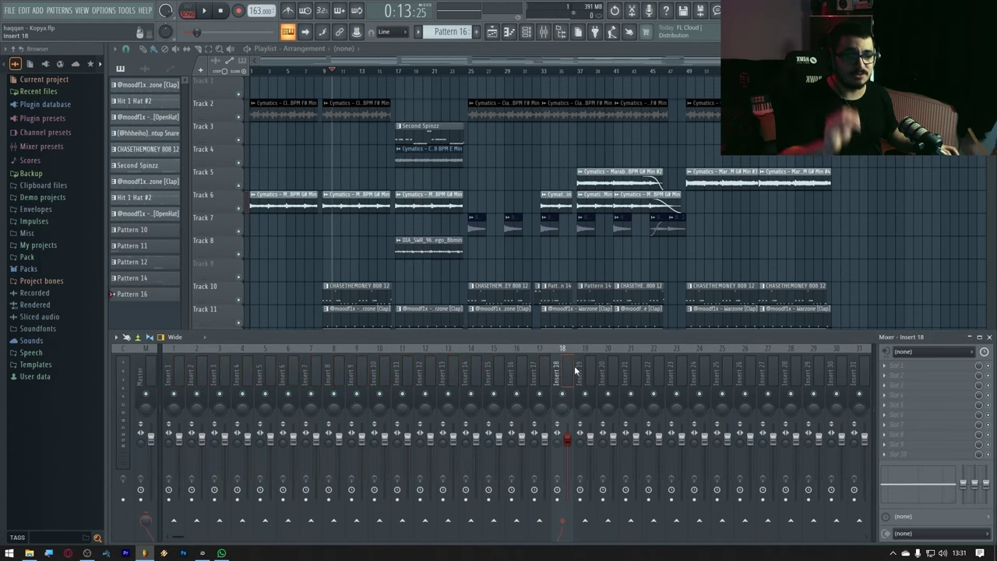
click(149, 370)
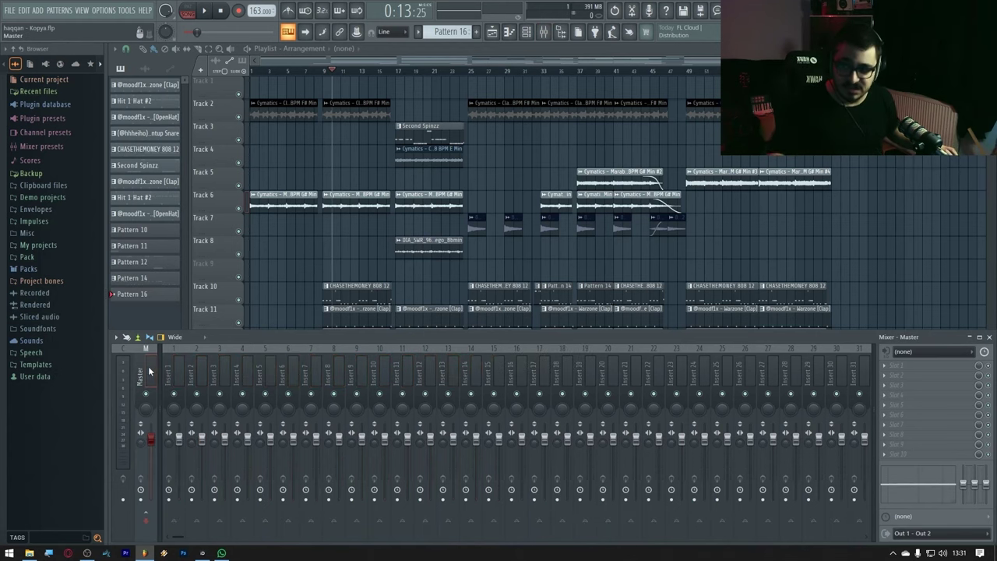
key(F9)
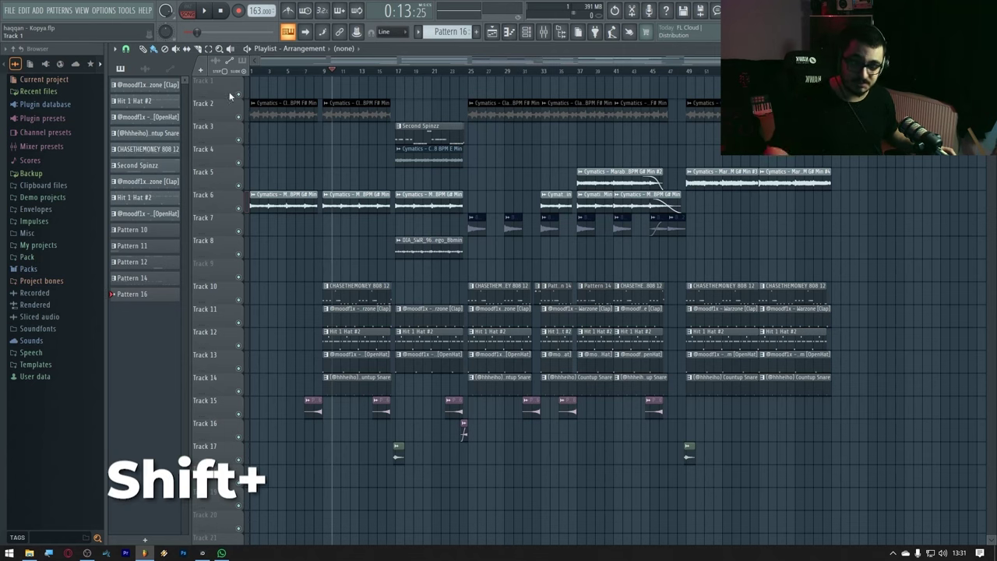
Try moving the empty first playlist track below the used tracks and back to the top.
drag(230, 95, 230, 457)
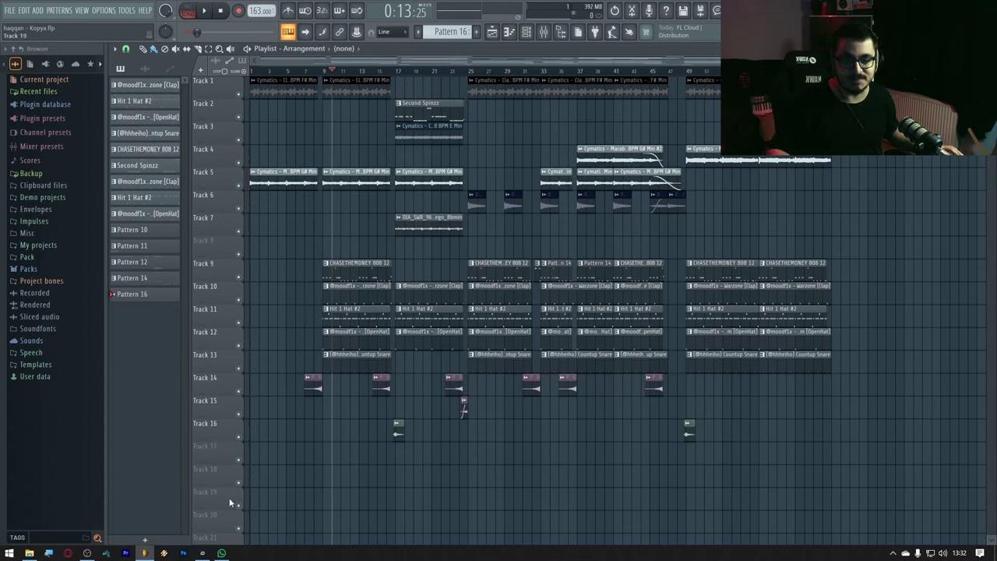
drag(229, 498, 232, 78)
Delete the empty Track 1 from the playlist.
right_click(232, 77)
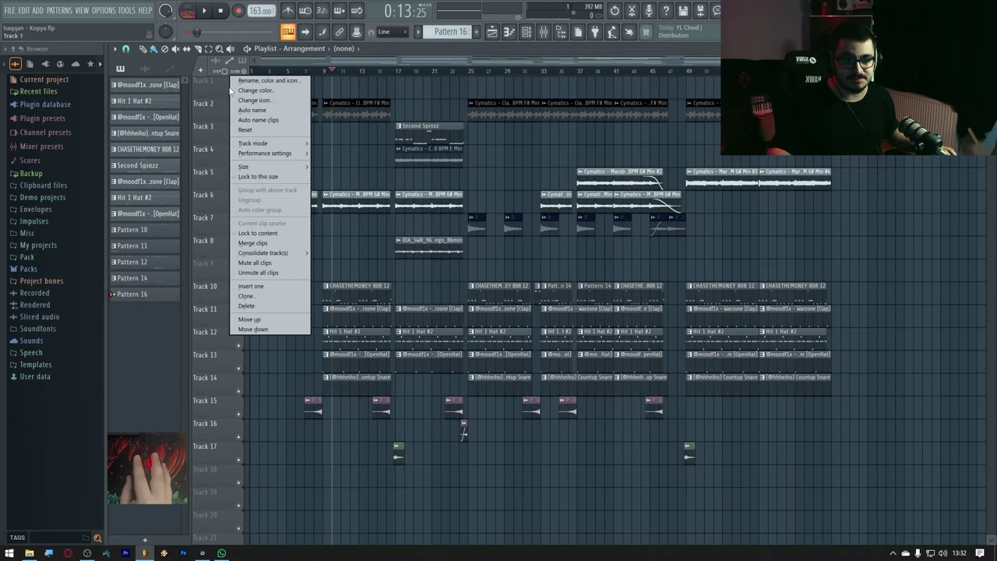
click(253, 306)
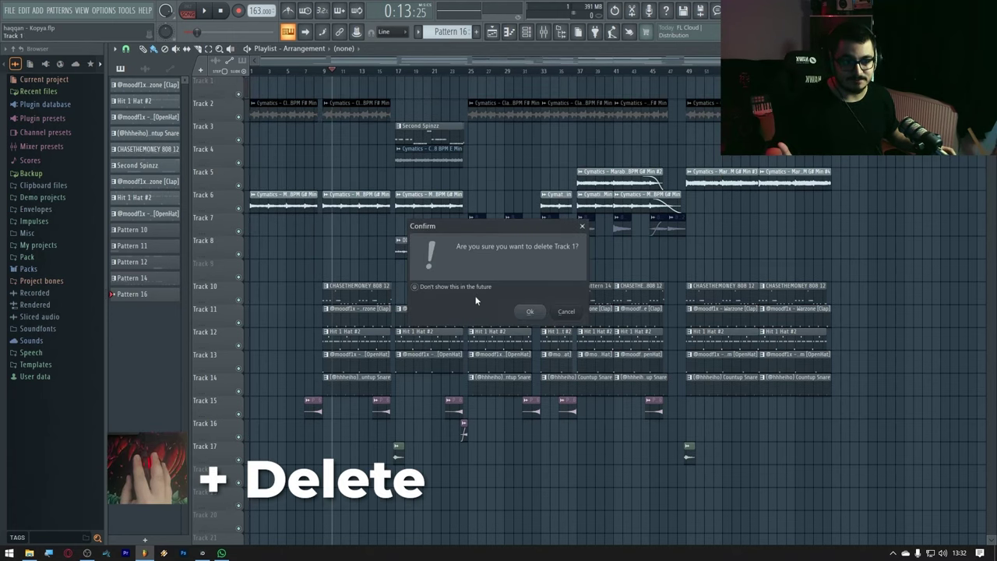
click(513, 303)
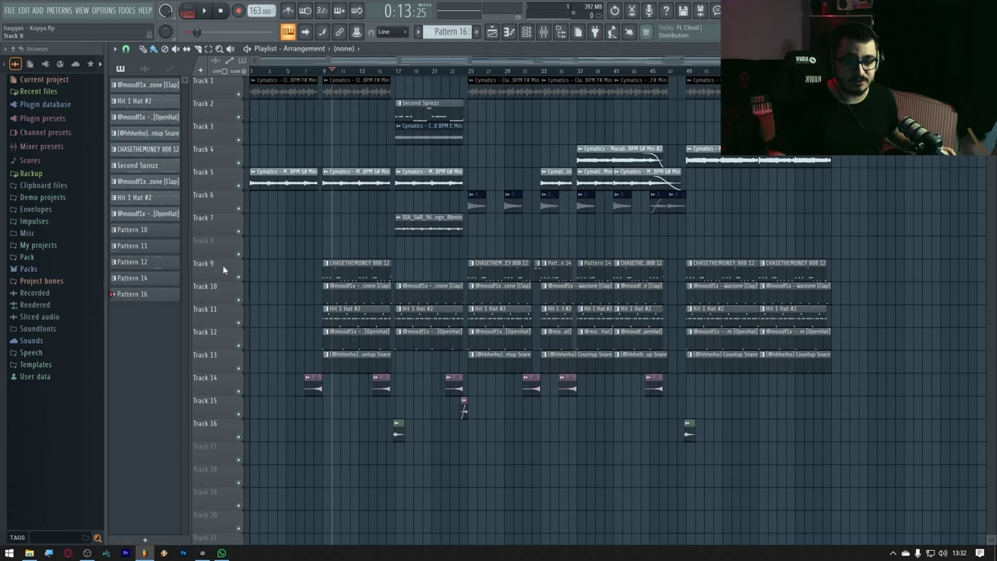
Move the playlist track holding the CHASETHEMONEY 808 clips to the top and solo it.
drag(224, 270, 223, 91)
right_click(240, 94)
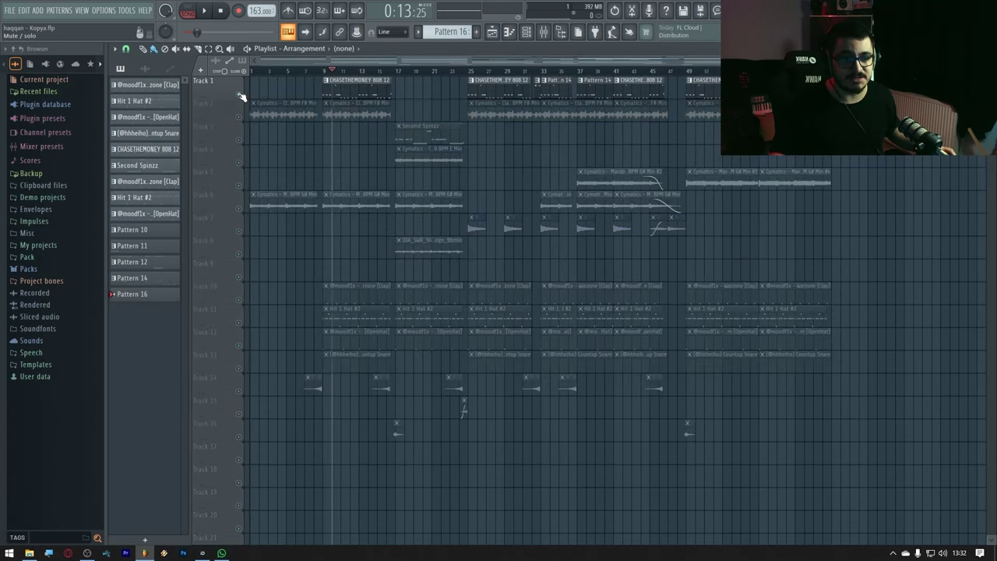
Play the soloed CHASETHEMONEY 808 track and check its signal in the mixer.
key(space)
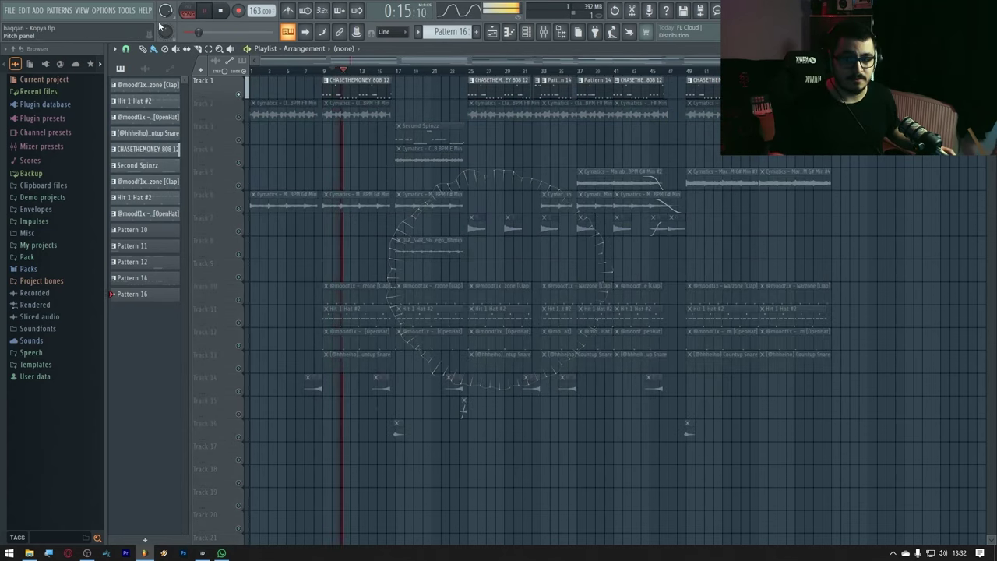
key(space)
click(543, 32)
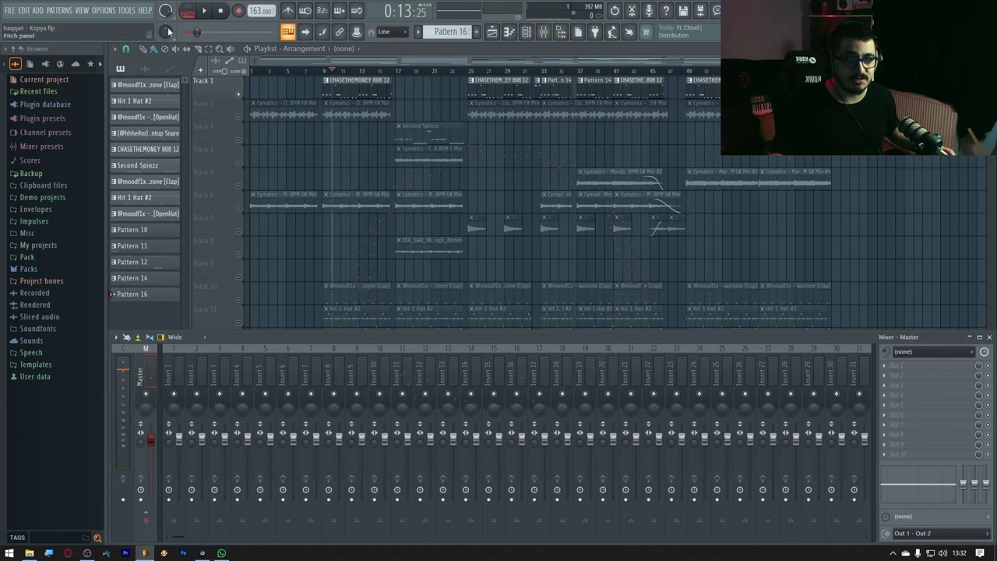
key(space)
key(space)
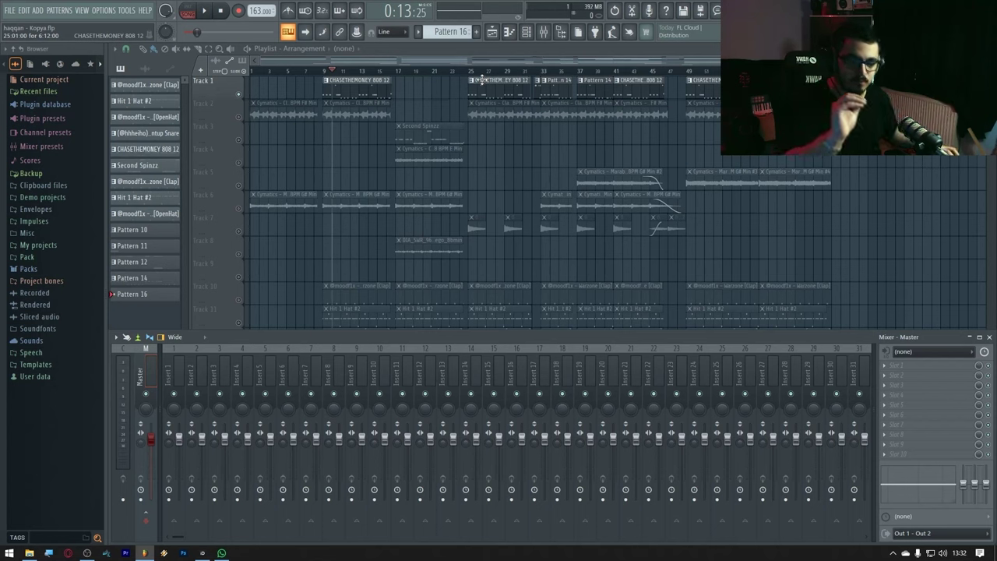
Set the first playlist track's mode to an audio track linked to mixer Insert 1.
right_click(218, 88)
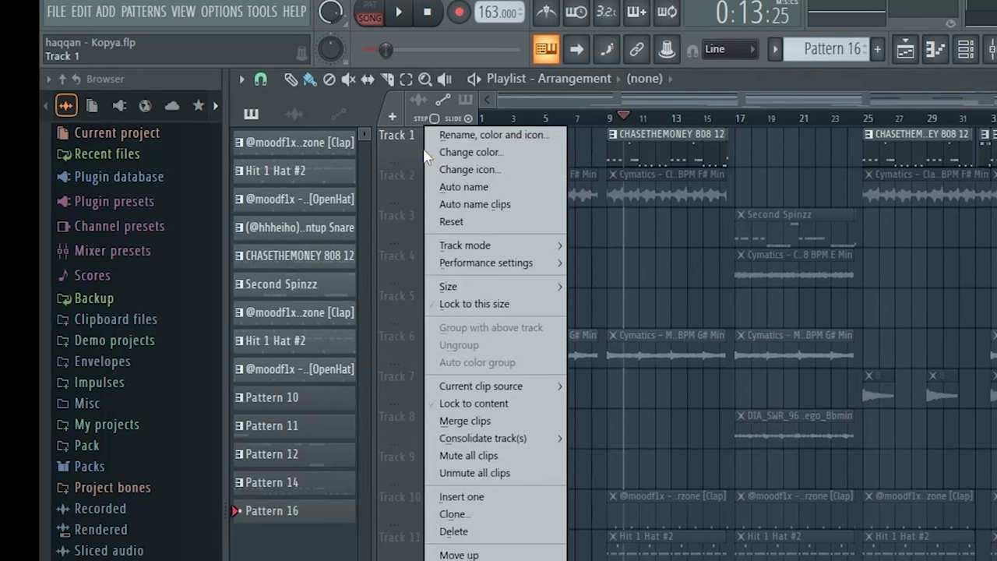
mouse_move(269, 143)
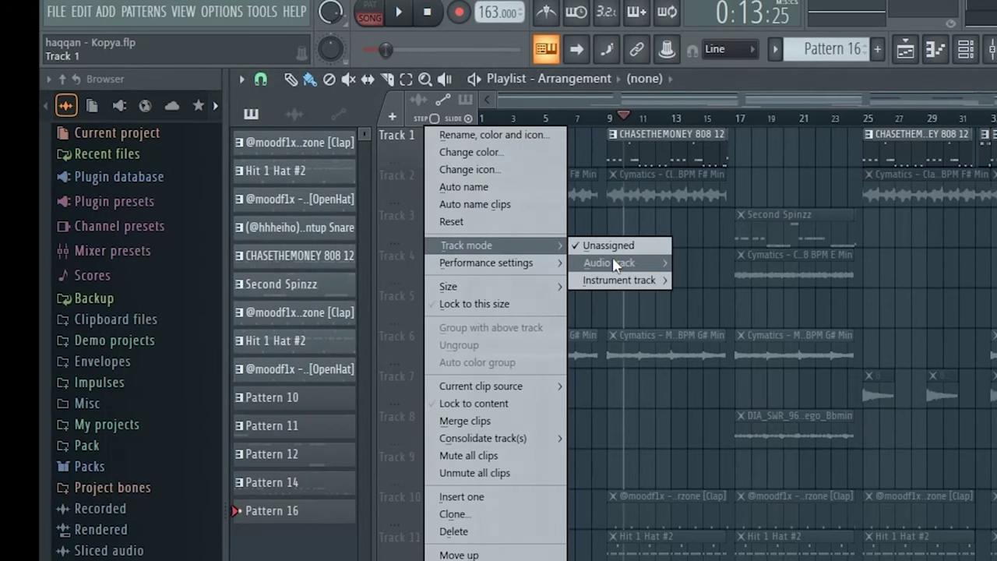
mouse_move(616, 265)
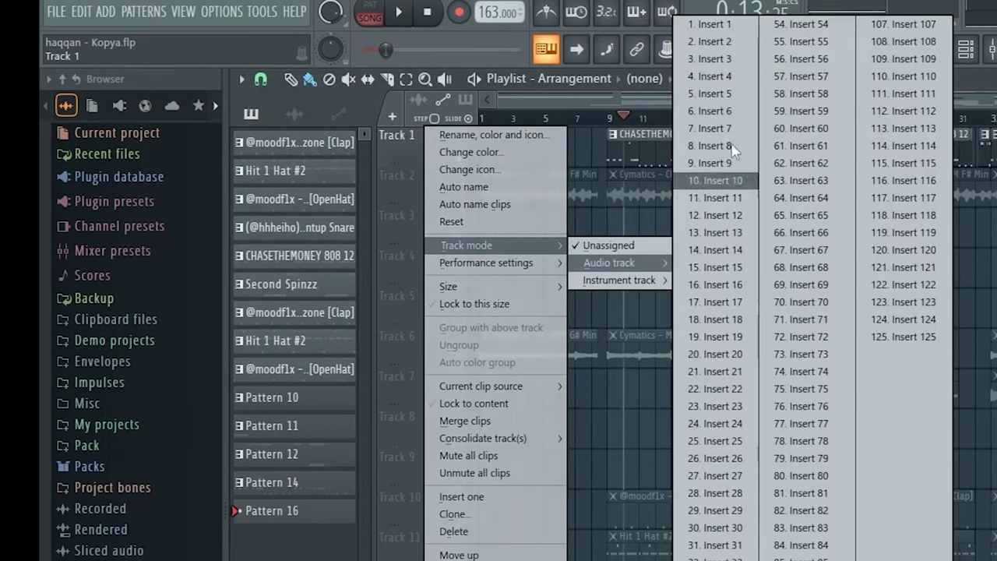
click(705, 29)
click(990, 56)
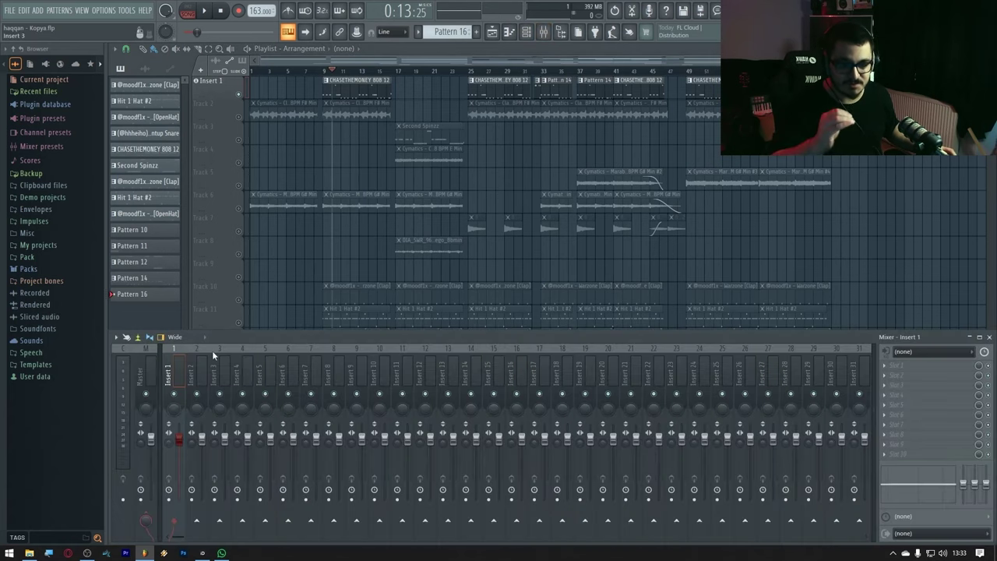
Show the channel rack alongside the mixer and try routing the selected channels to Insert 1.
right_click(179, 376)
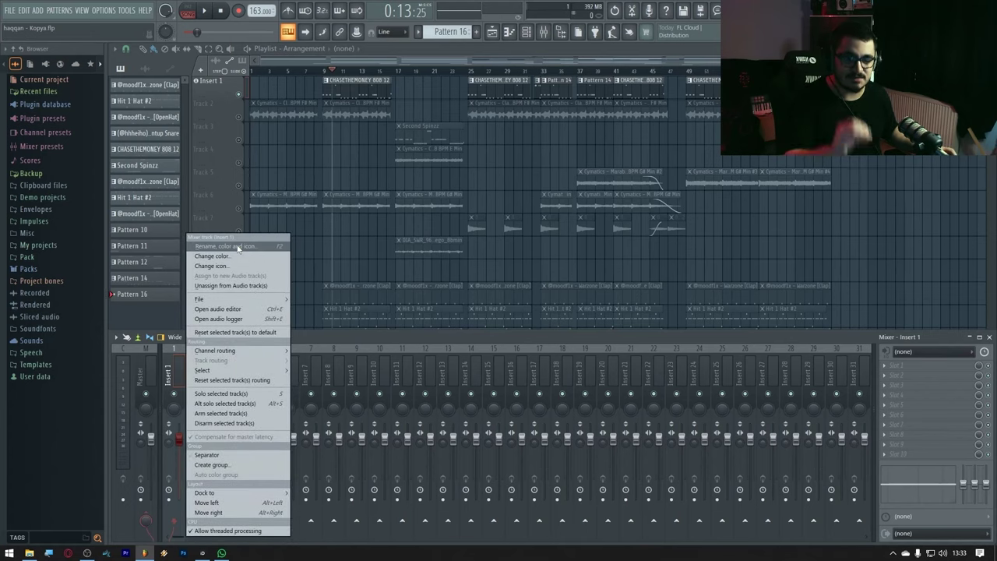
key(F6)
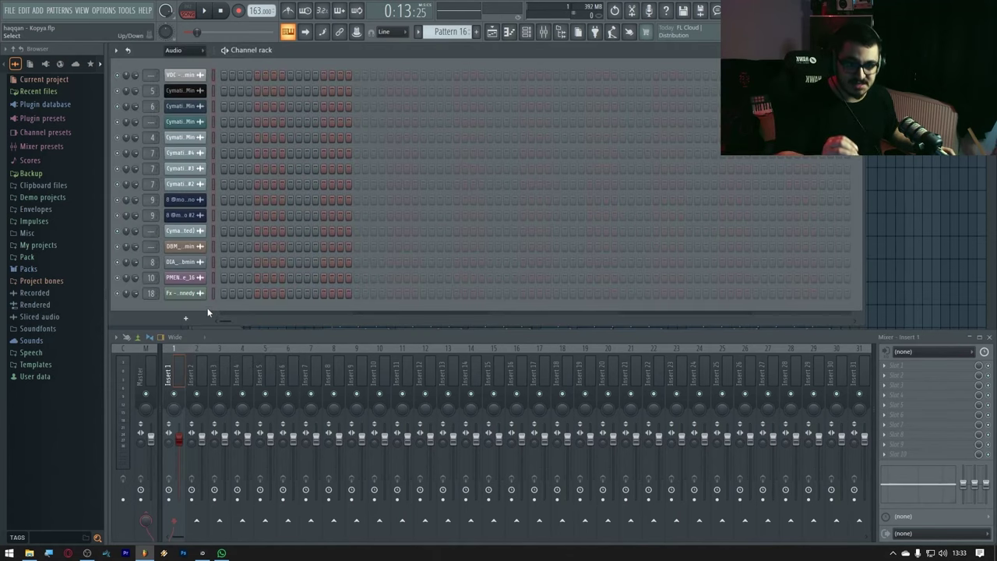
key(ctrl+l)
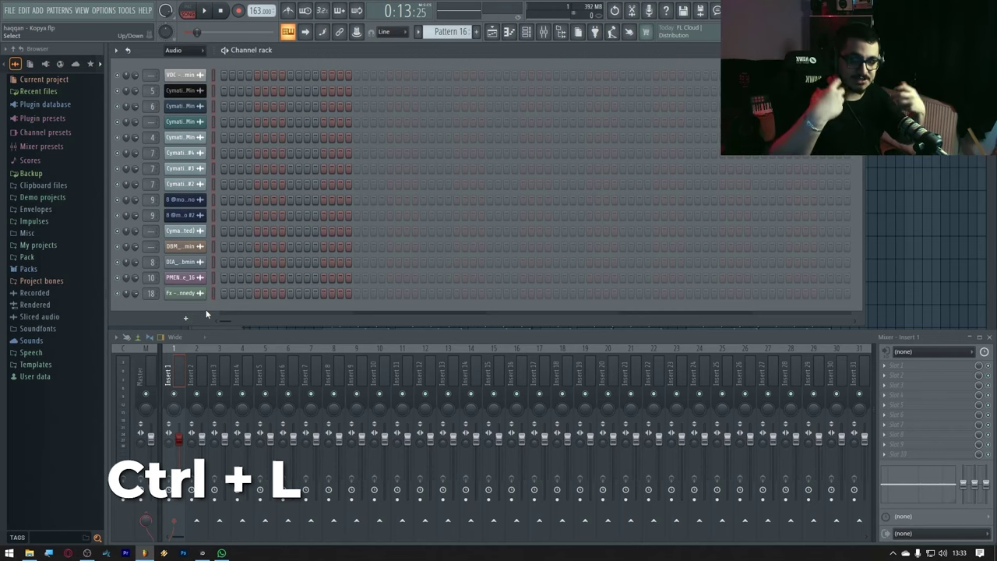
Check the playlist, the channel rack and the mixer in turn, ending on the playlist.
click(492, 31)
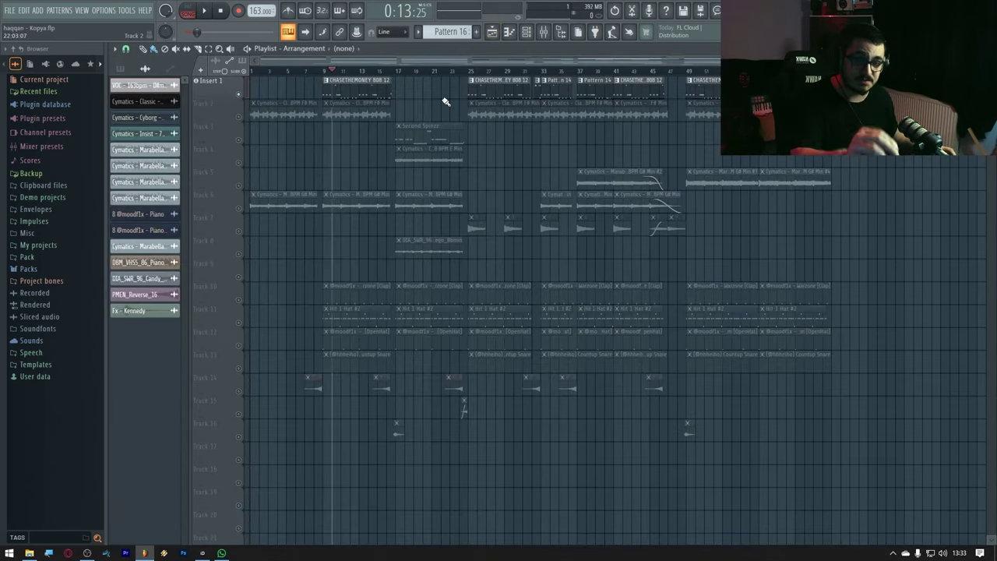
click(527, 32)
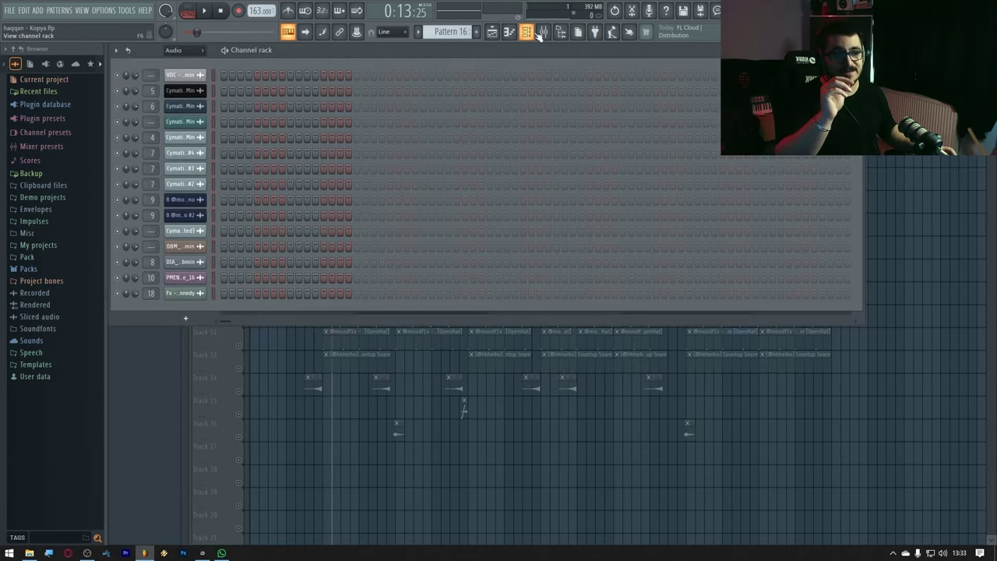
click(544, 31)
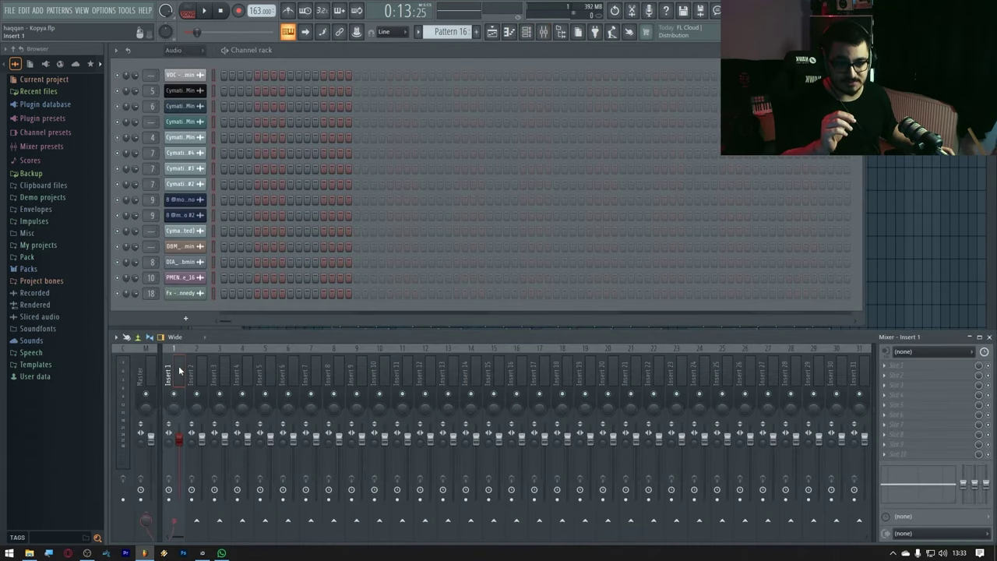
click(912, 245)
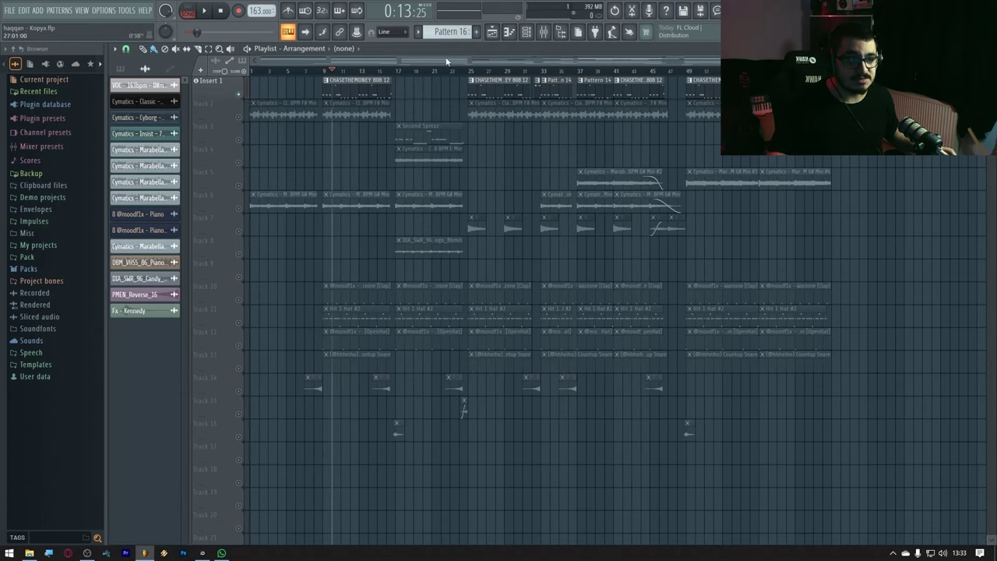
Auto-name the first playlist track from its clips and rename it 808.
right_click(213, 81)
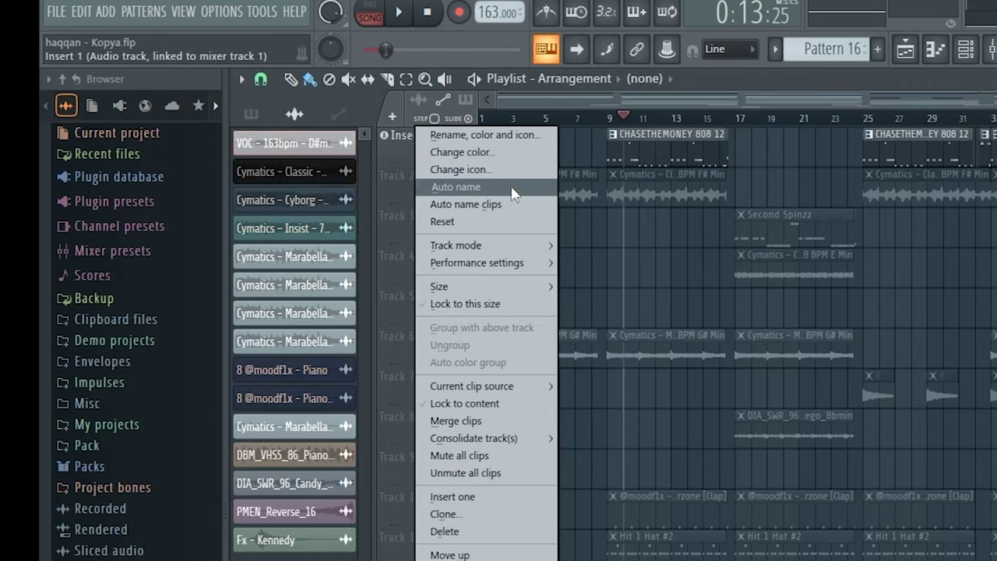
click(513, 187)
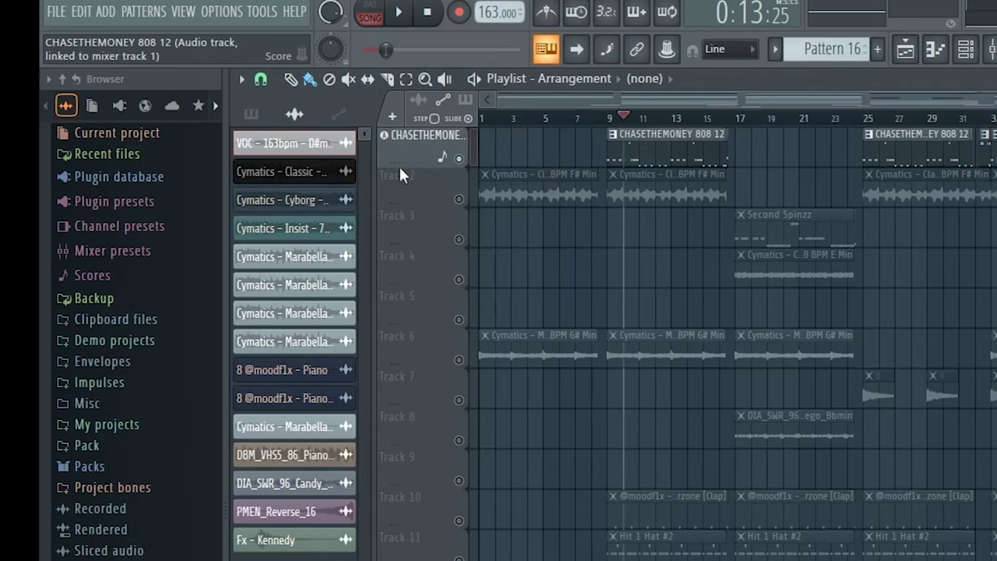
right_click(398, 148)
click(492, 137)
text(808)
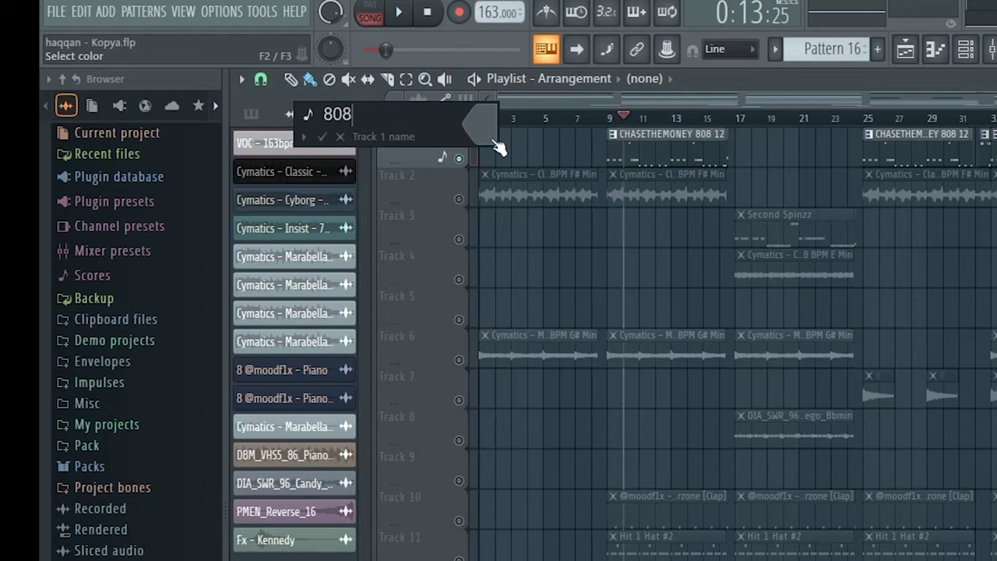
key(Return)
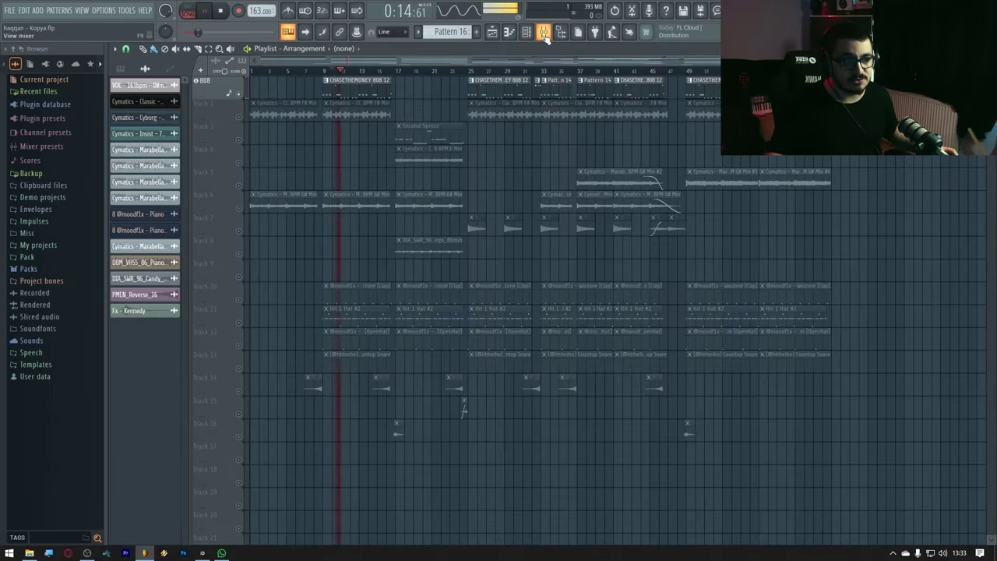
Check in the mixer which insert receives the 808 signal during playback, and stop playback.
click(544, 31)
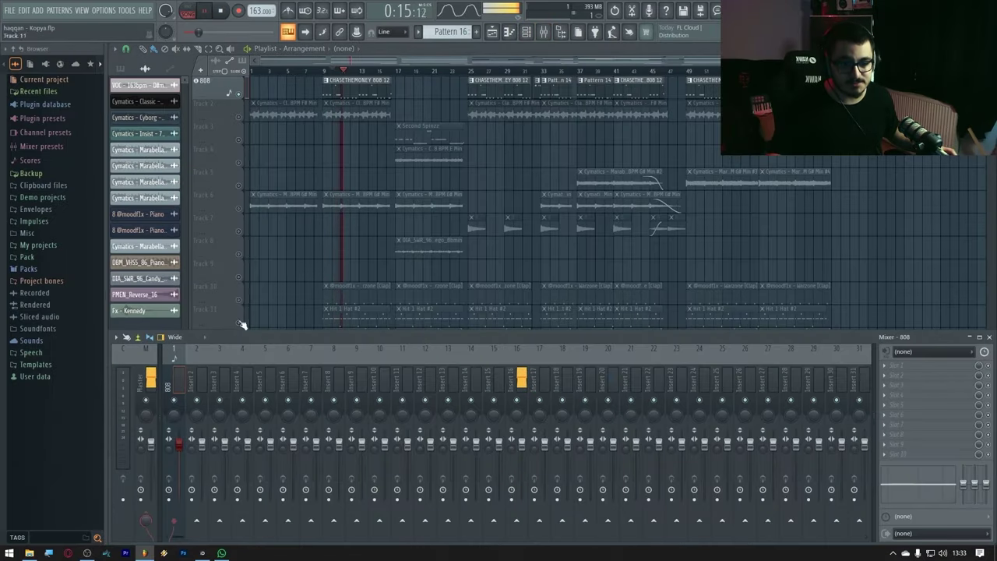
click(296, 138)
key(space)
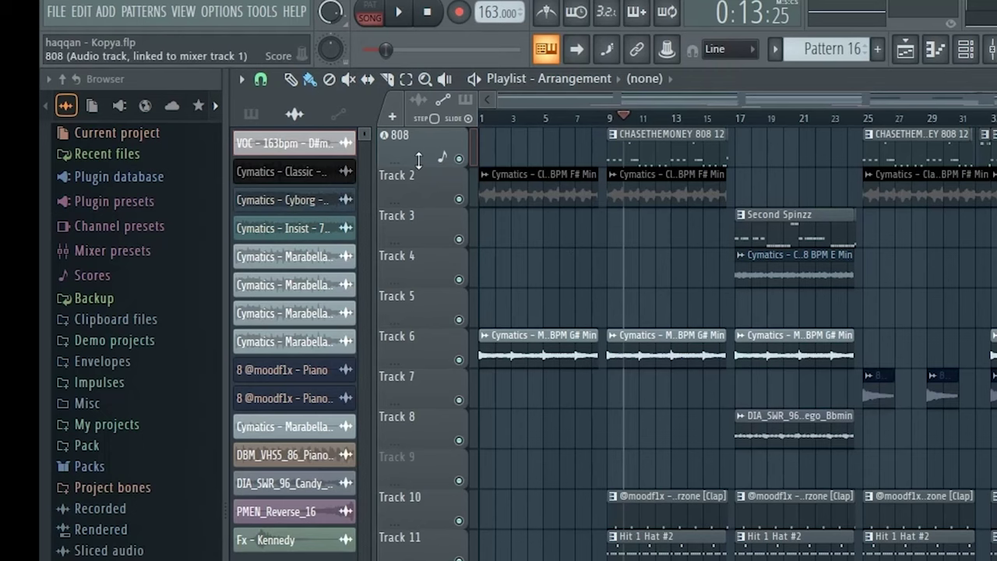
Set the 808 playlist track's mode back to Unassigned.
right_click(214, 80)
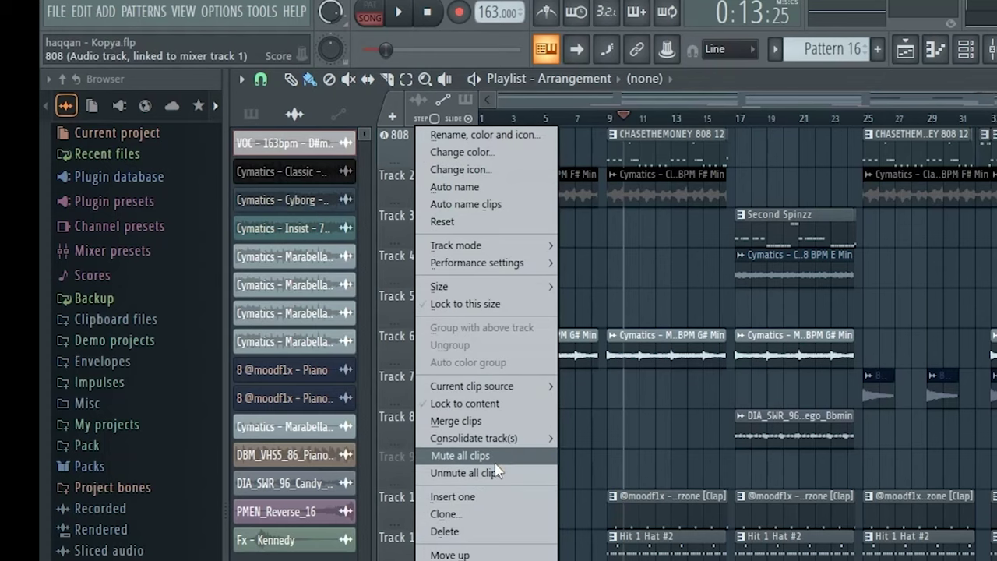
mouse_move(492, 246)
click(598, 245)
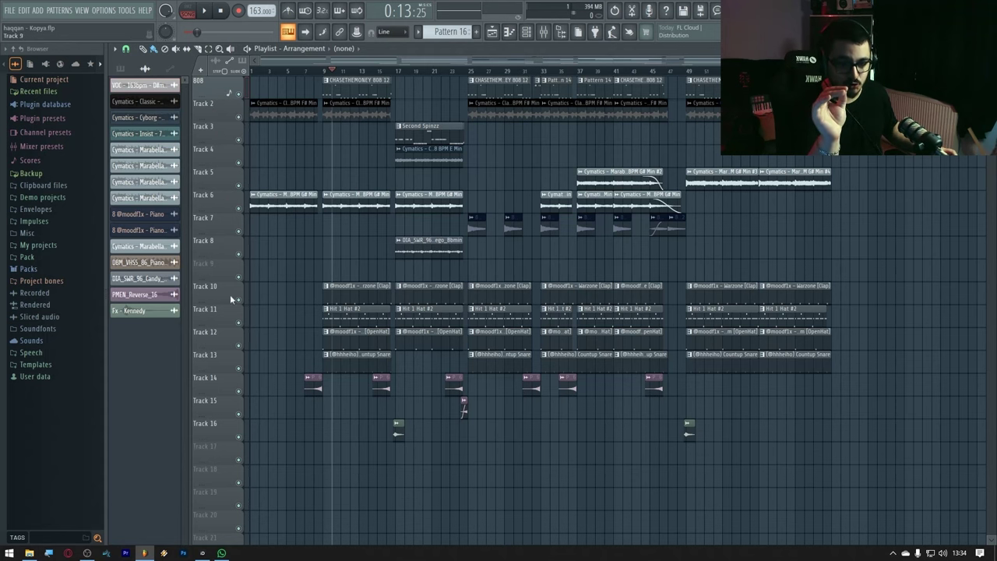
Link the 808 playlist track to mixer Insert 1 as an audio track and show the mixer to check the insert.
click(544, 31)
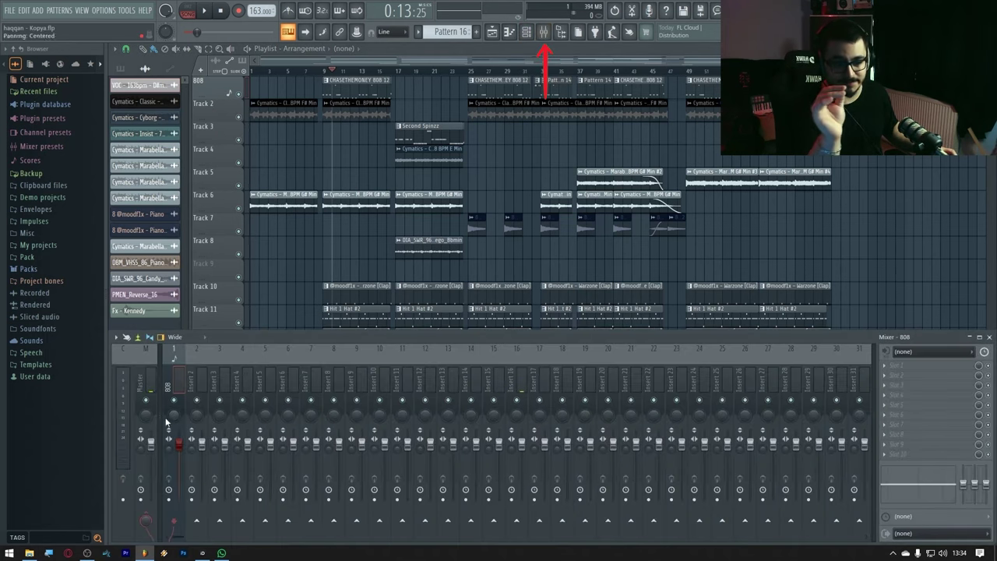
right_click(181, 382)
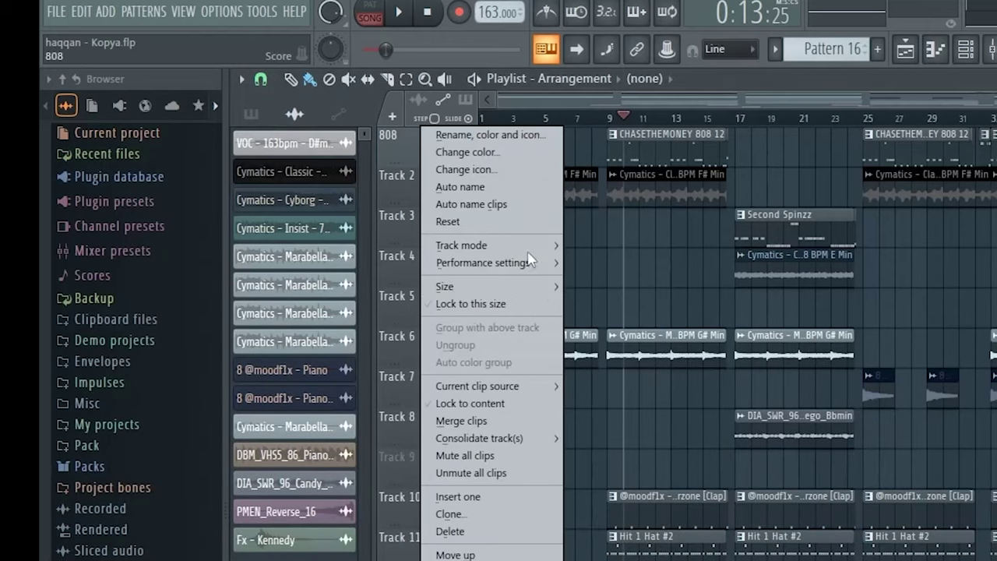
mouse_move(546, 245)
mouse_move(620, 263)
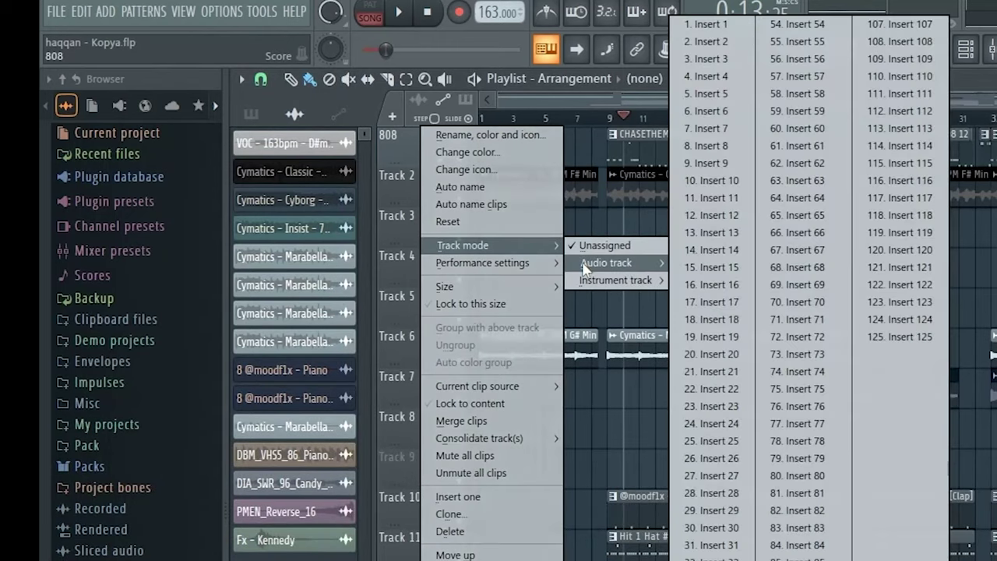
click(693, 30)
click(545, 31)
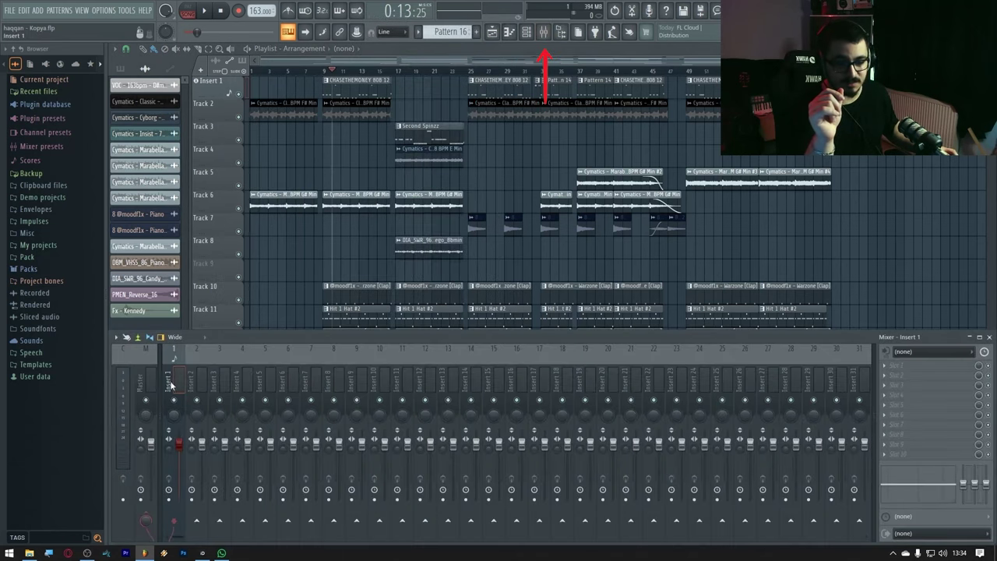
Rename the first playlist track, now linked to mixer Insert 1, as 808.
right_click(211, 81)
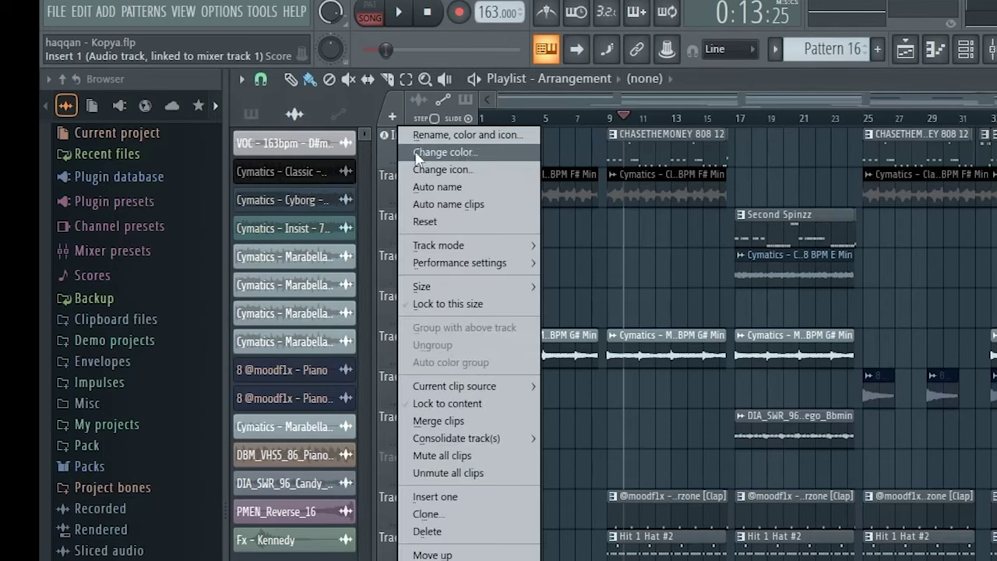
click(234, 81)
text(808)
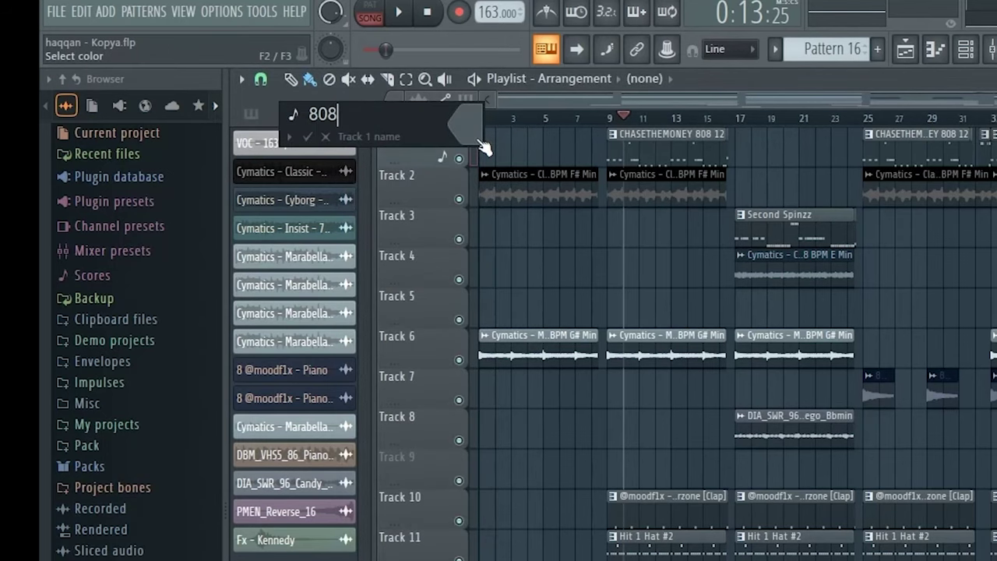
key(Return)
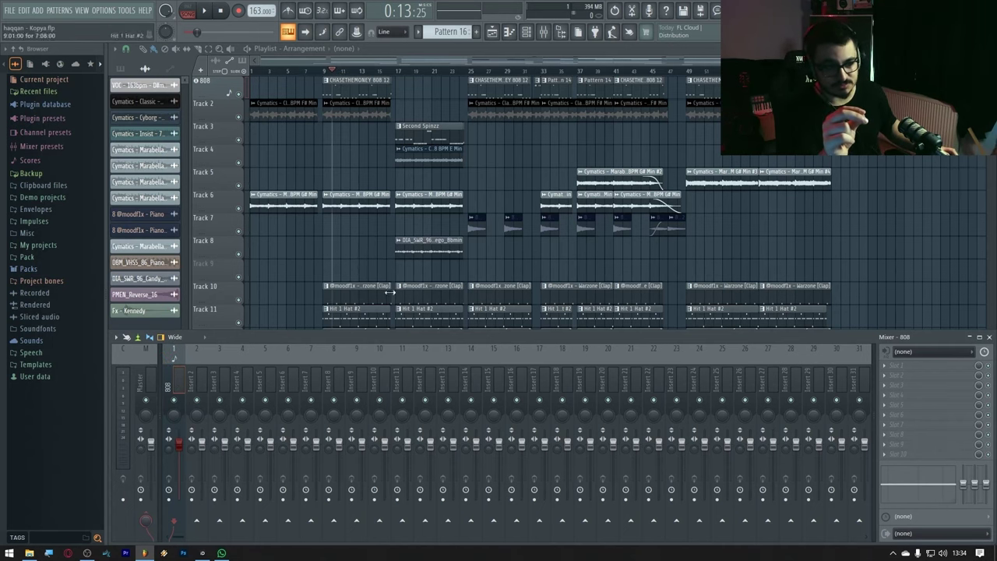
Hide the mixer, inspect the mixer routing of the Cymatics - Marabella clip on Track 6, and close its channel settings.
key(F9)
double_click(365, 206)
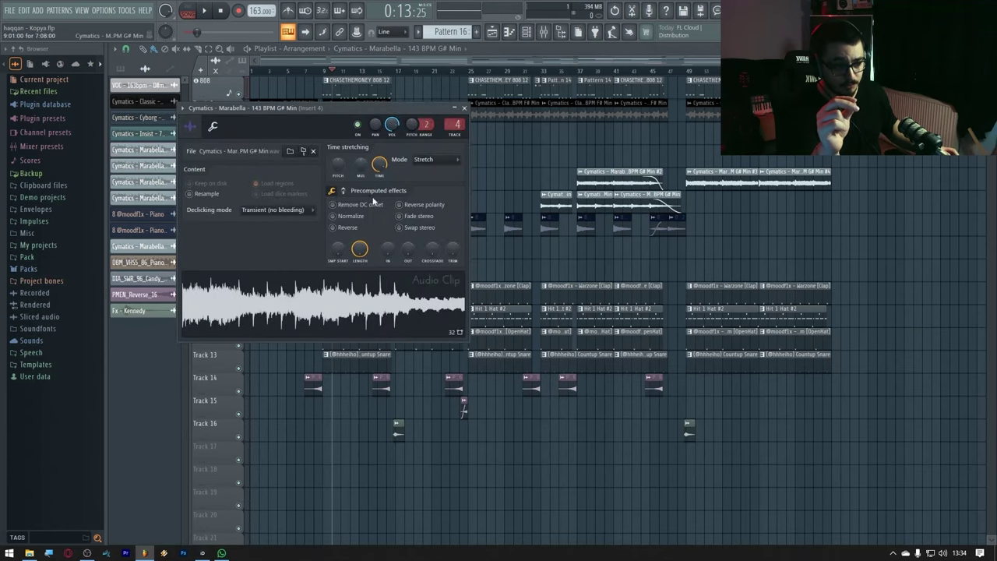
drag(417, 111, 524, 213)
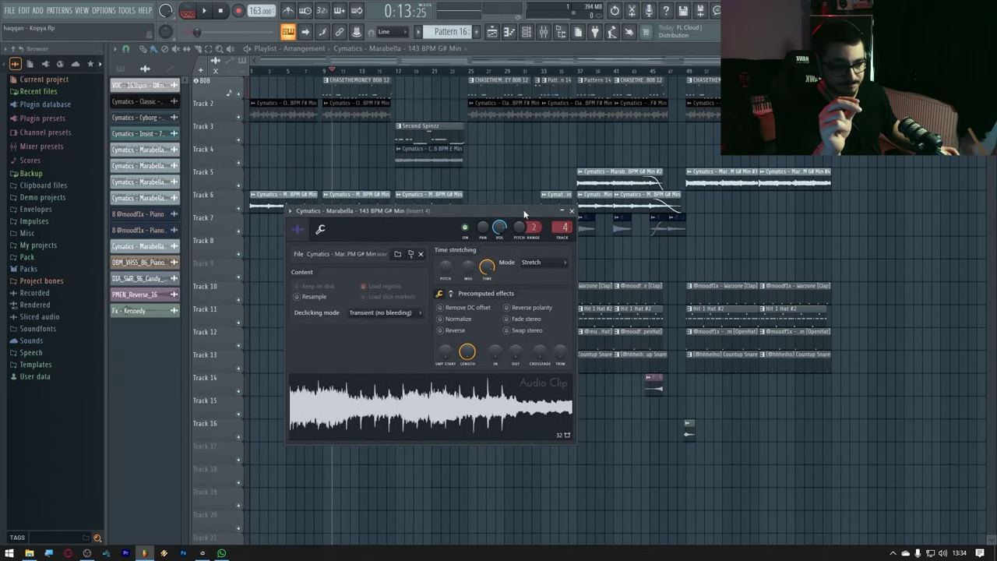
click(572, 211)
Try moving the first Cymatics - Marabella clip onto the 808 track, check its mixer routing, and undo the move.
drag(285, 196, 272, 85)
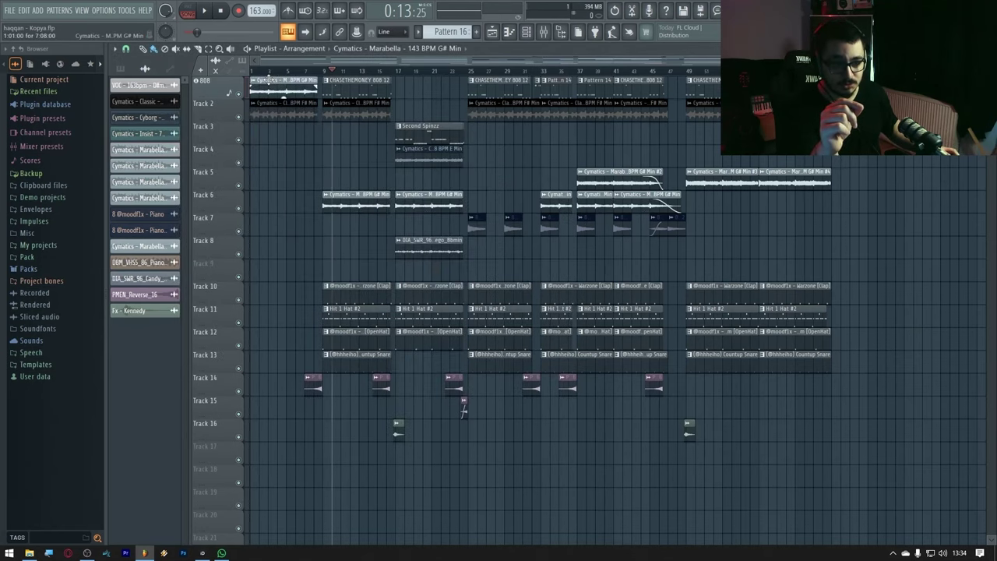
double_click(271, 85)
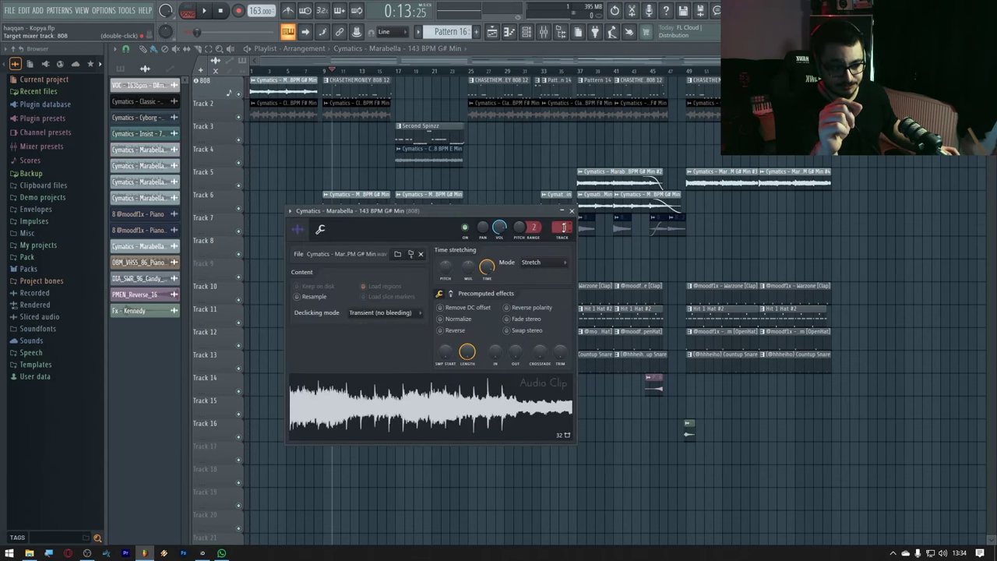
key(ctrl+z)
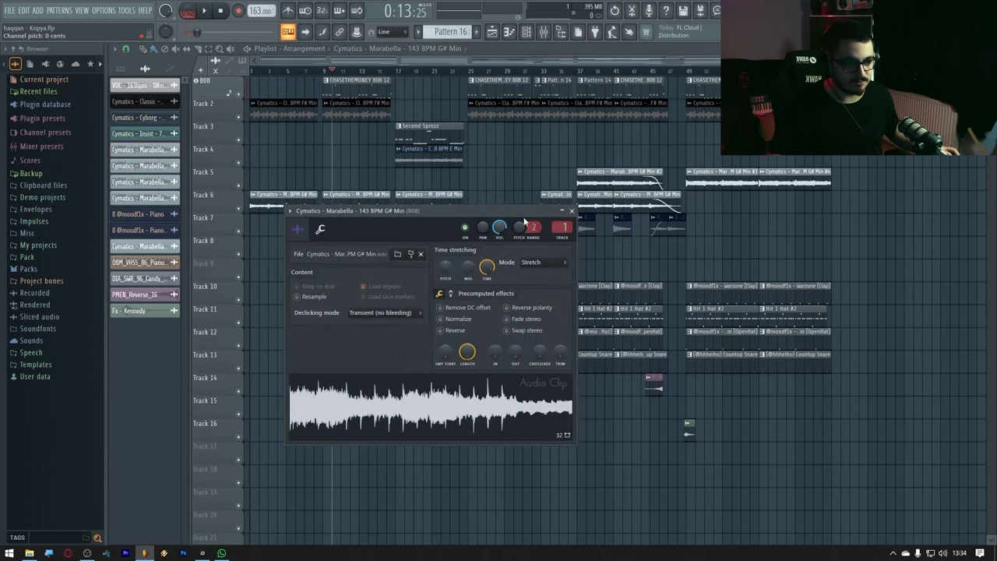
click(572, 211)
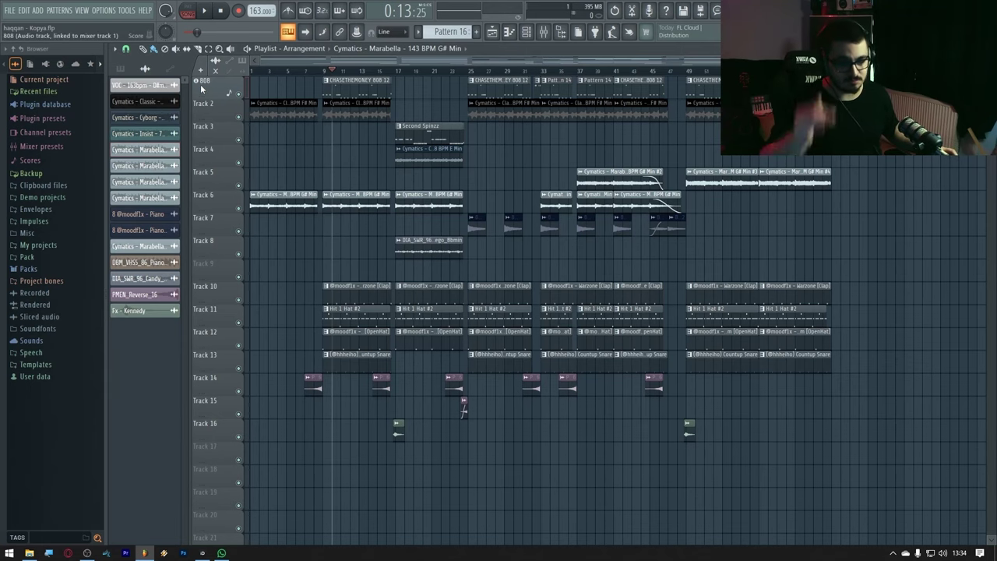
Solo playlist Track 2, listen to its melody, and stop playback.
key(F9)
right_click(244, 116)
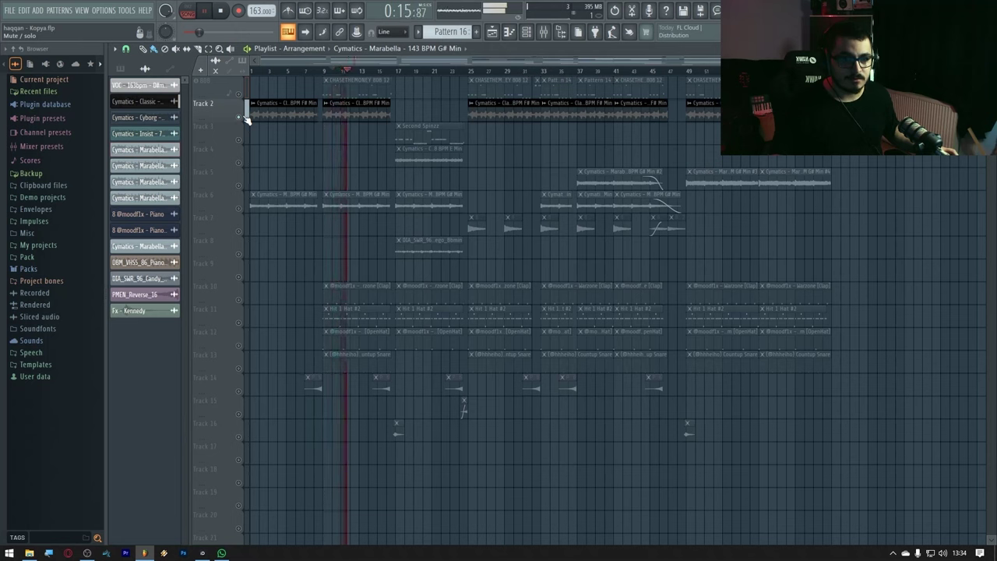
key(space)
right_click(228, 99)
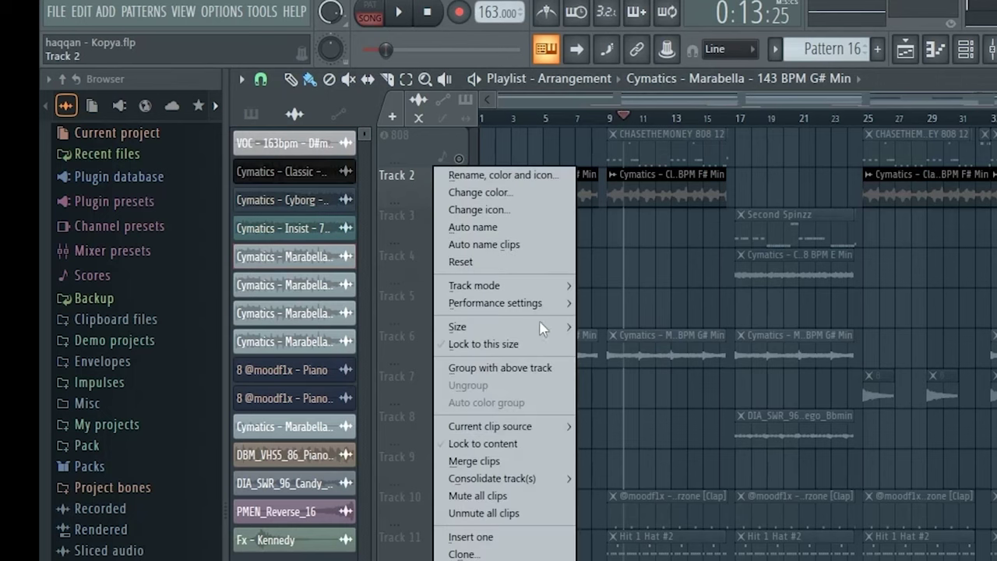
mouse_move(280, 166)
mouse_move(320, 177)
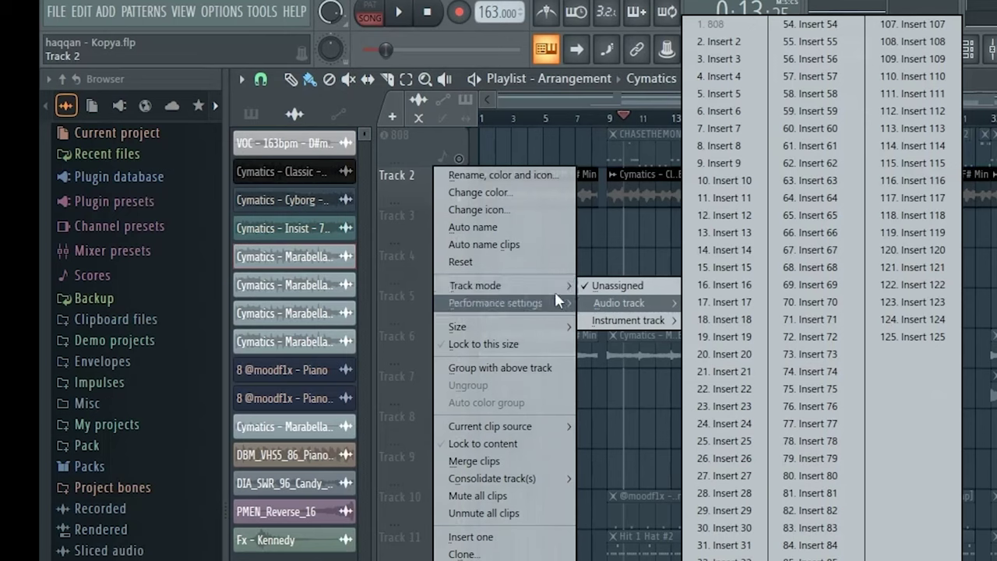
right_click(397, 197)
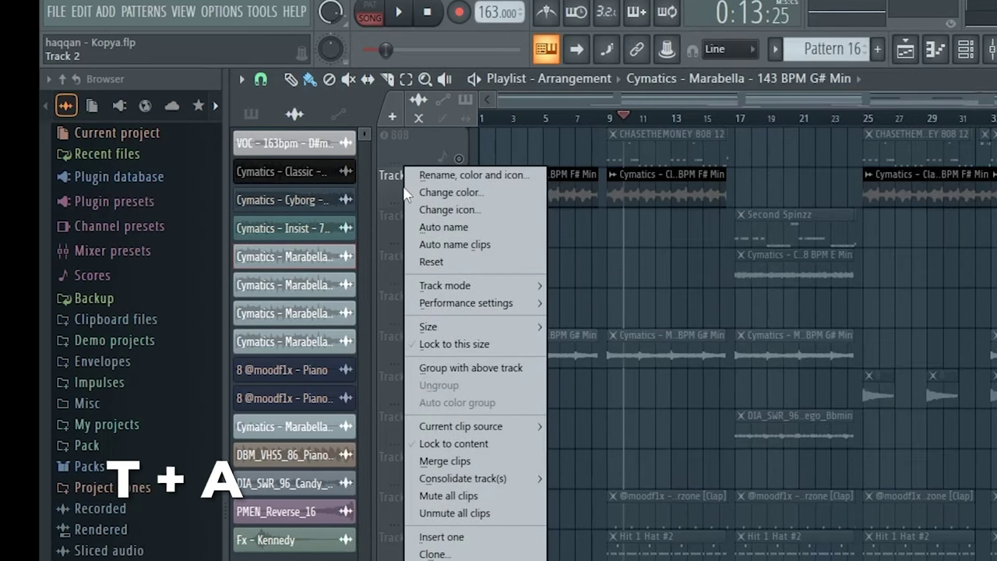
key(t)
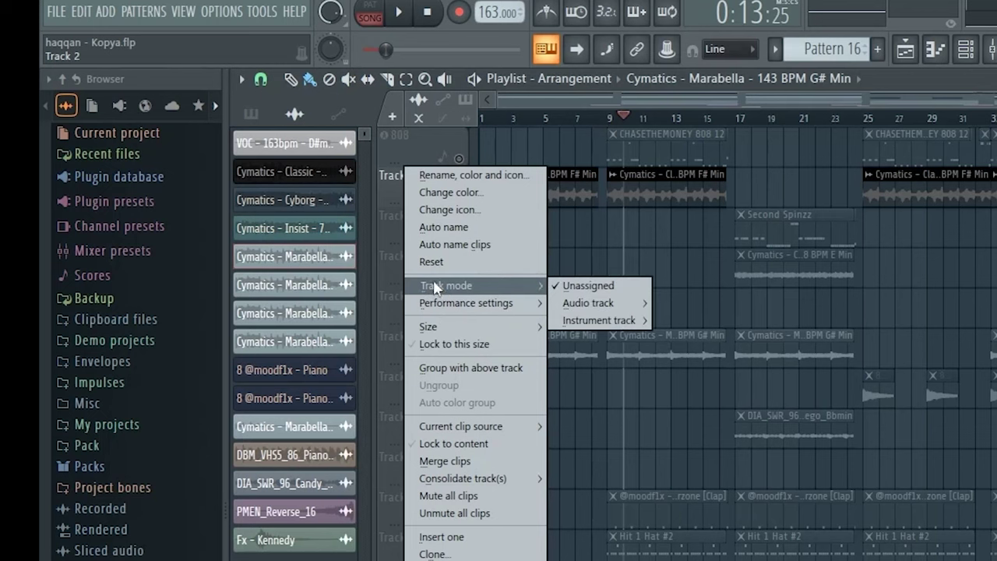
Set Track 2's mode to Audio track, linked to mixer Insert 2.
right_click(390, 191)
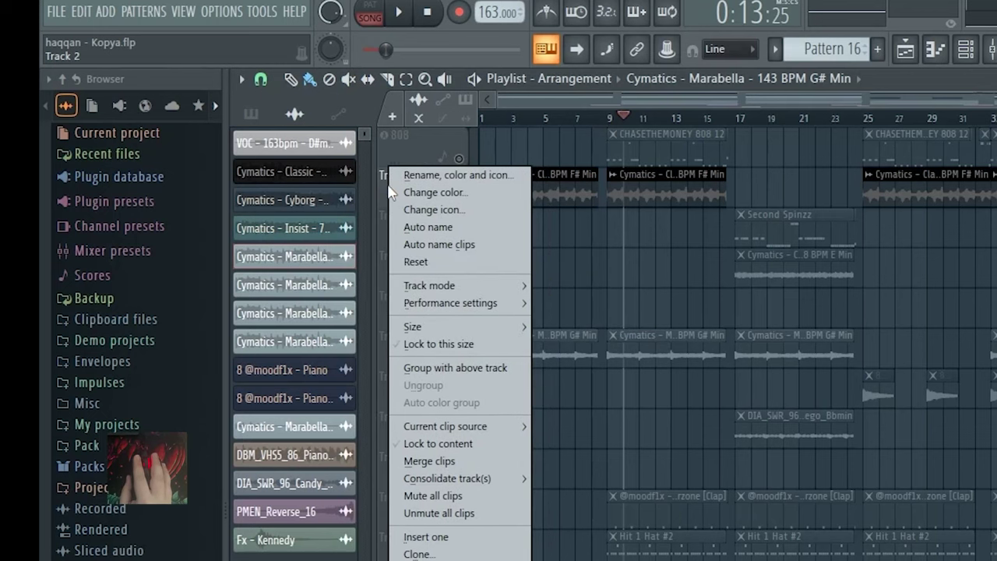
key(t)
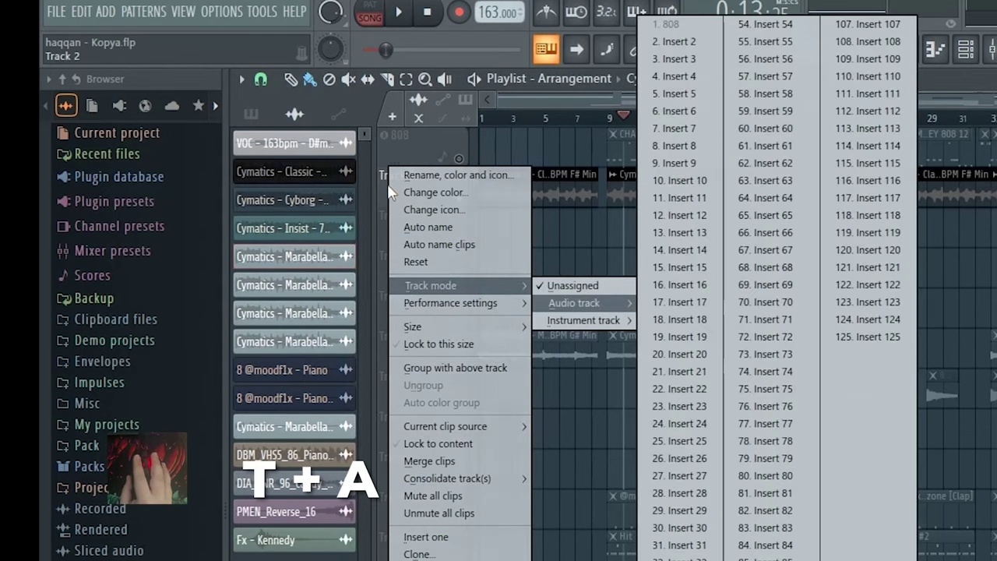
mouse_move(445, 285)
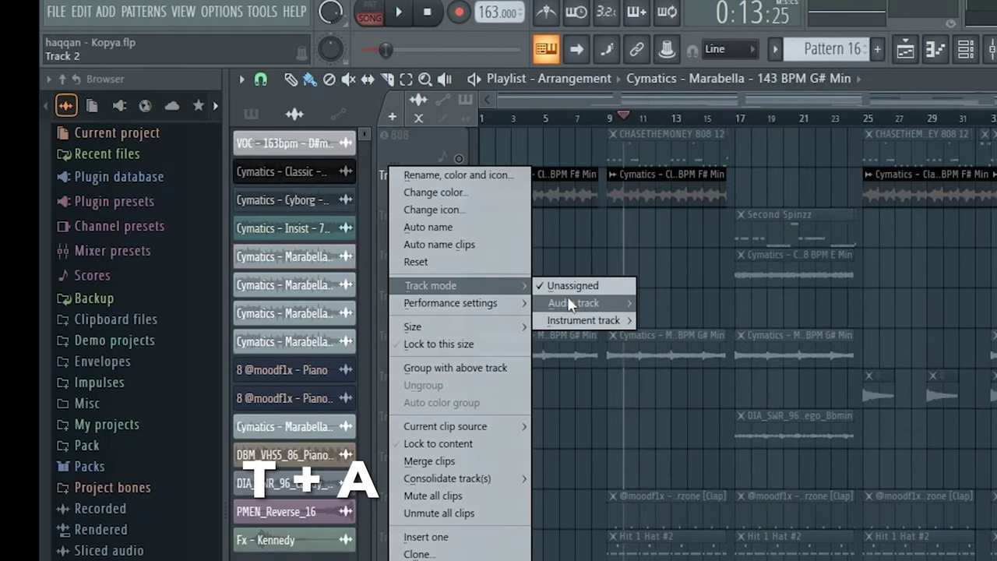
mouse_move(567, 296)
click(674, 41)
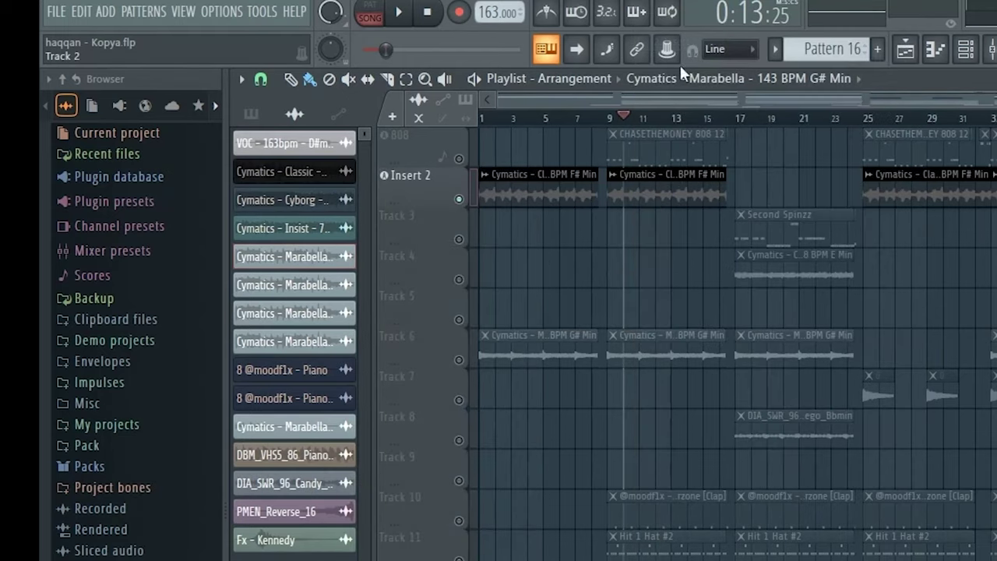
Rename the track linked to Insert 2 as Main Meloduy and turn off its solo.
right_click(421, 185)
click(475, 175)
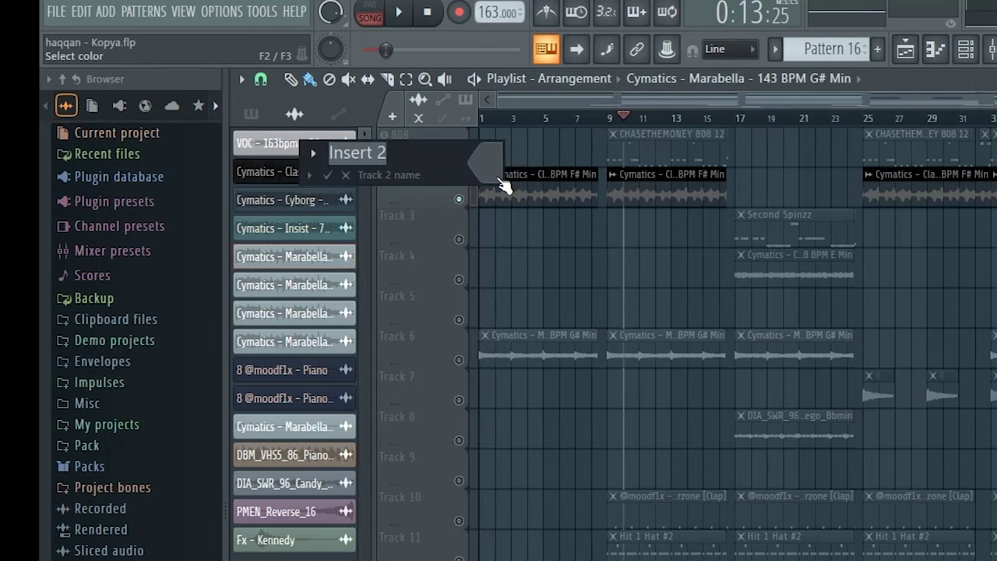
text(Main Meloduy)
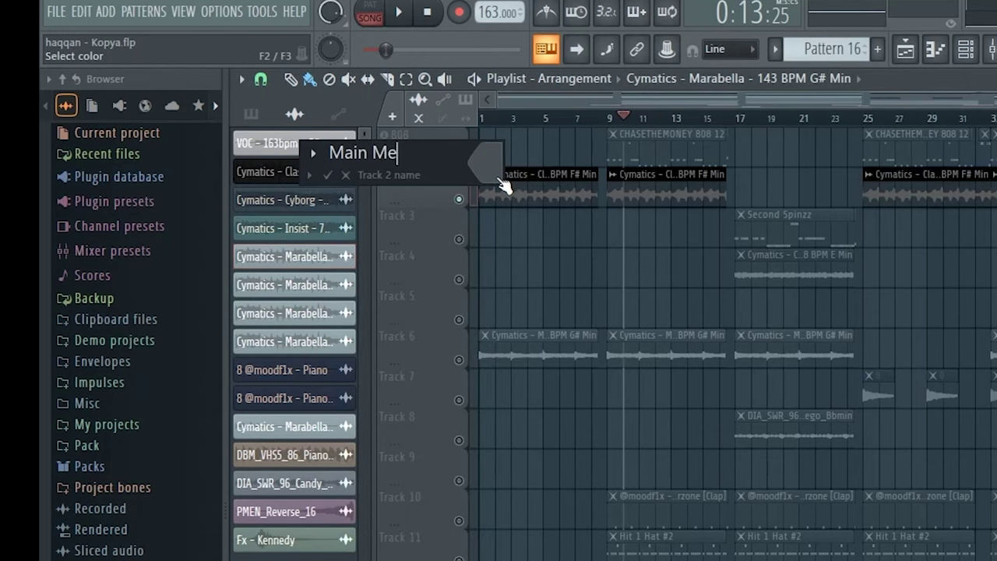
key(Return)
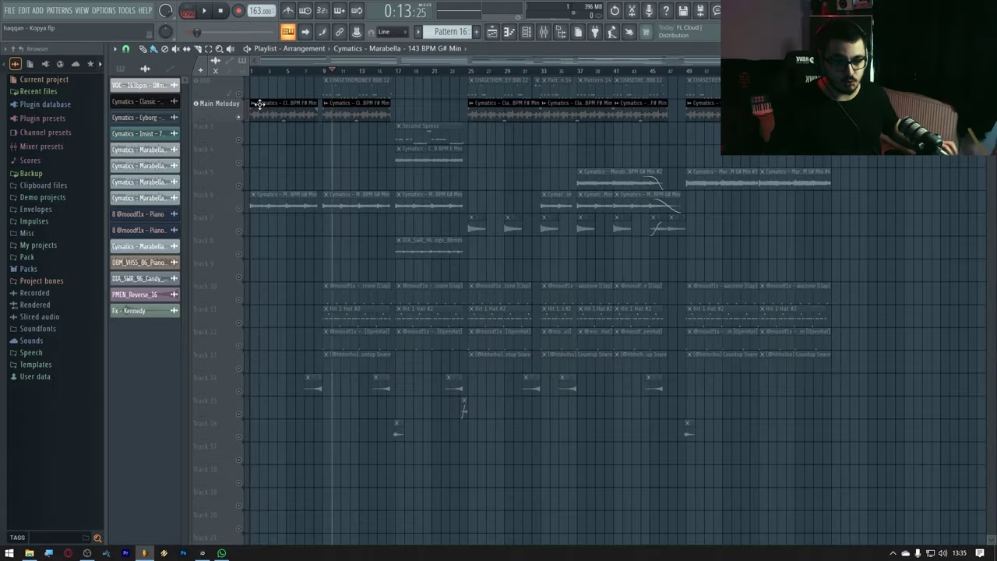
ctrl+click(239, 117)
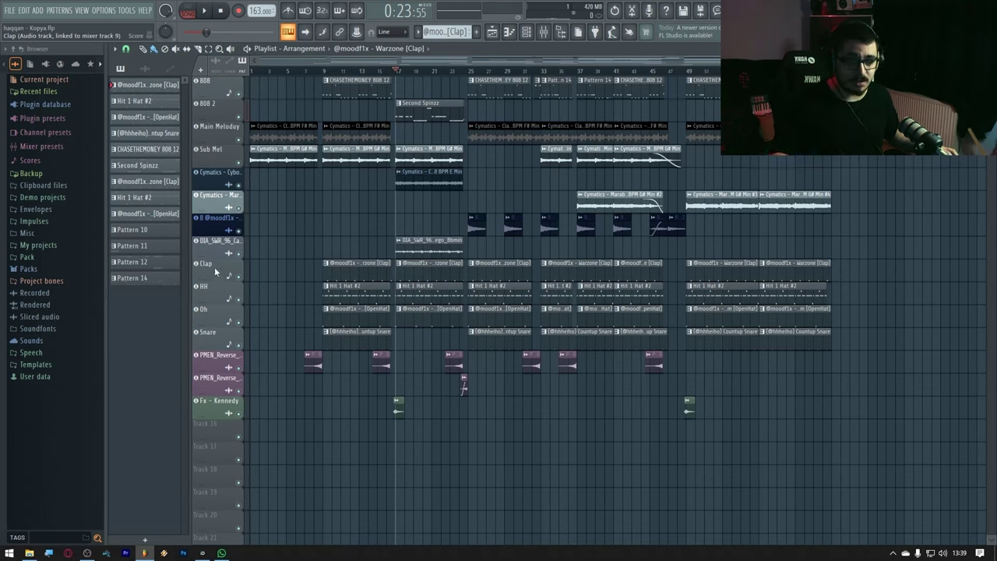
Move the Clap, HH, Oh and Snare tracks up, in that order, directly below the 808 2 track.
drag(214, 265, 215, 131)
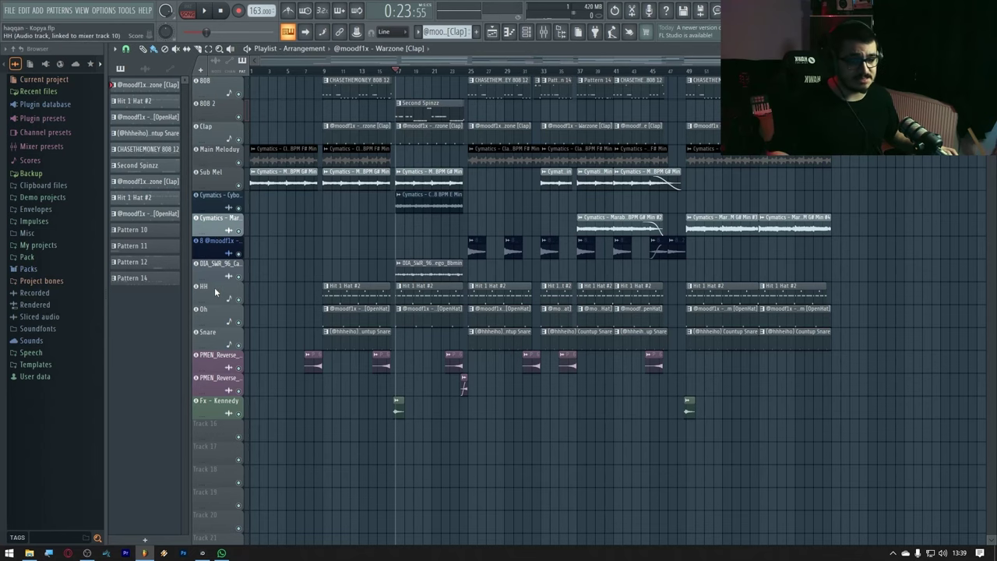
drag(214, 288, 214, 155)
drag(214, 331, 215, 201)
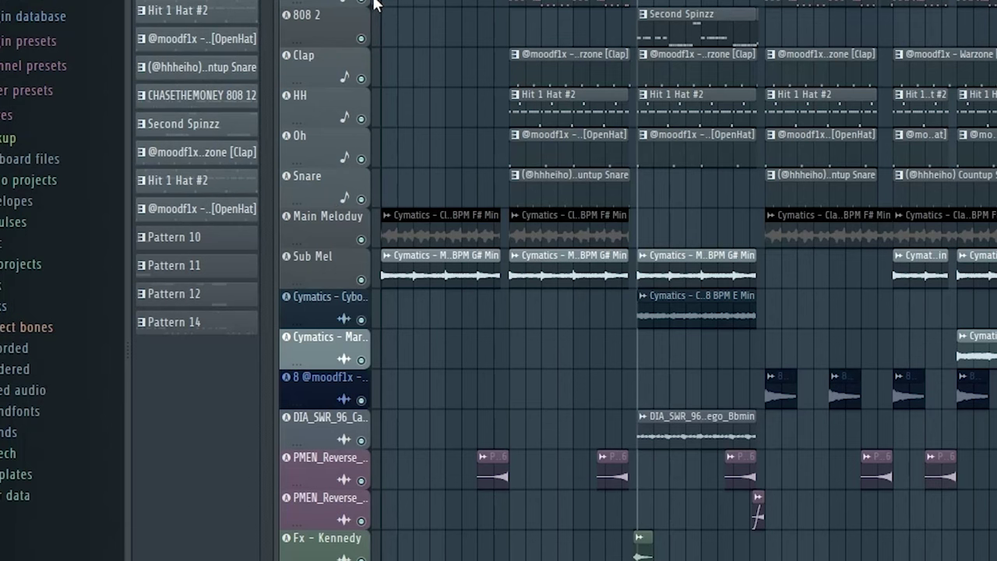
Color the drum tracks from 808 to Snare with a gradient whose first color is gray #998875.
right_click(324, 173)
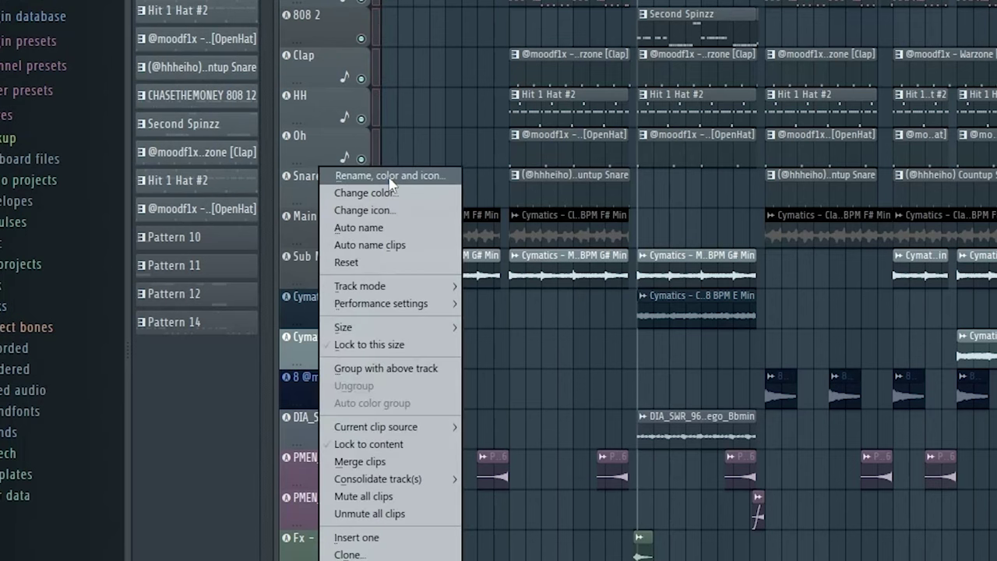
click(394, 193)
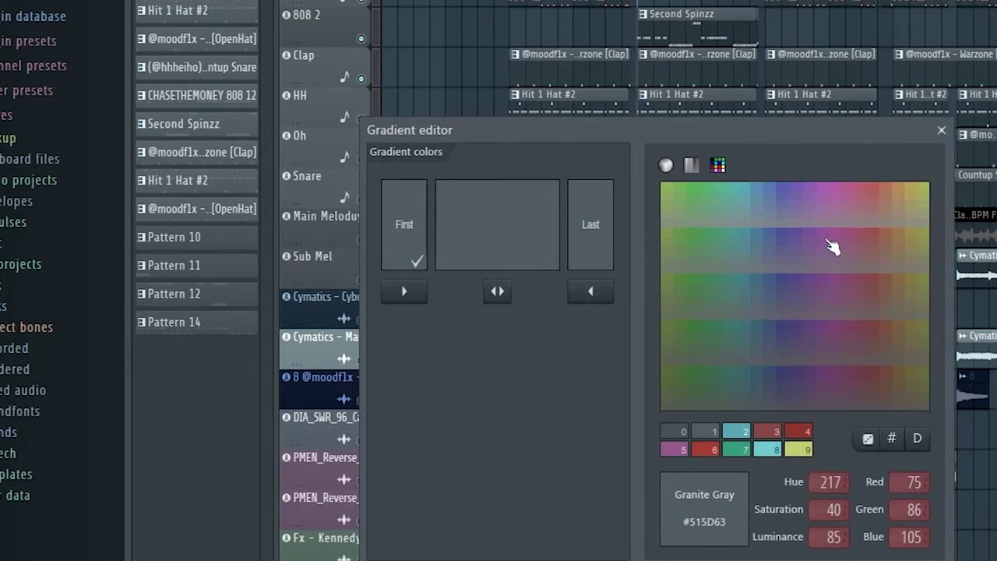
click(865, 215)
click(901, 194)
click(896, 215)
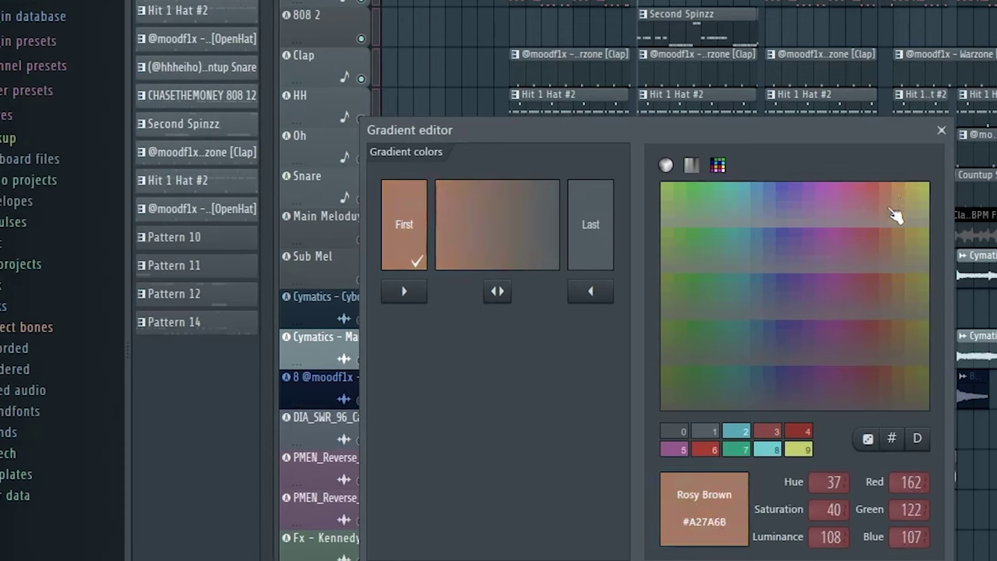
click(905, 195)
click(904, 204)
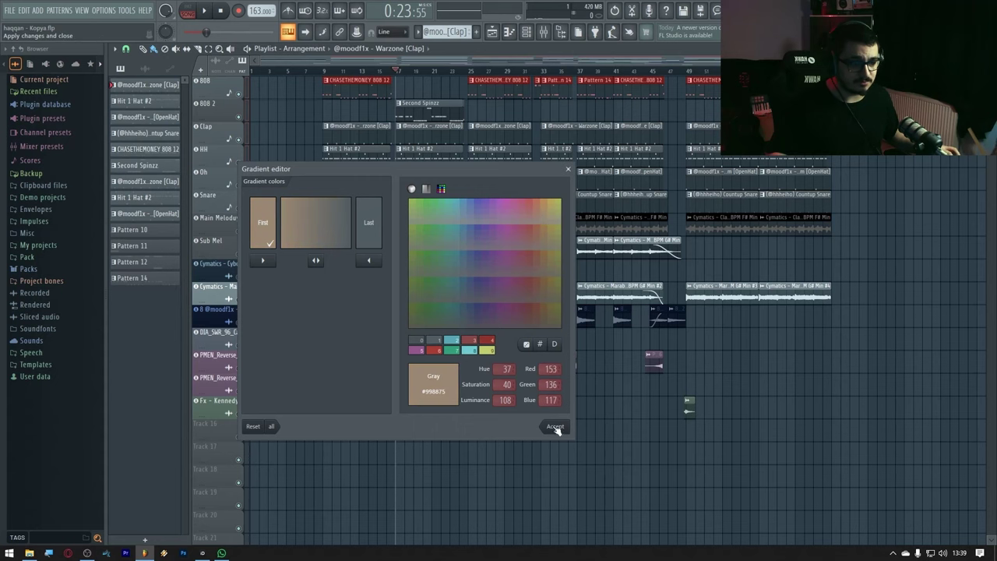
click(553, 425)
Move the DIA_SWR_96 track directly below Cymatics - Cybo and color Main Meloduy through Fx - Kennedy with a gradient starting at green #59B570.
click(213, 404)
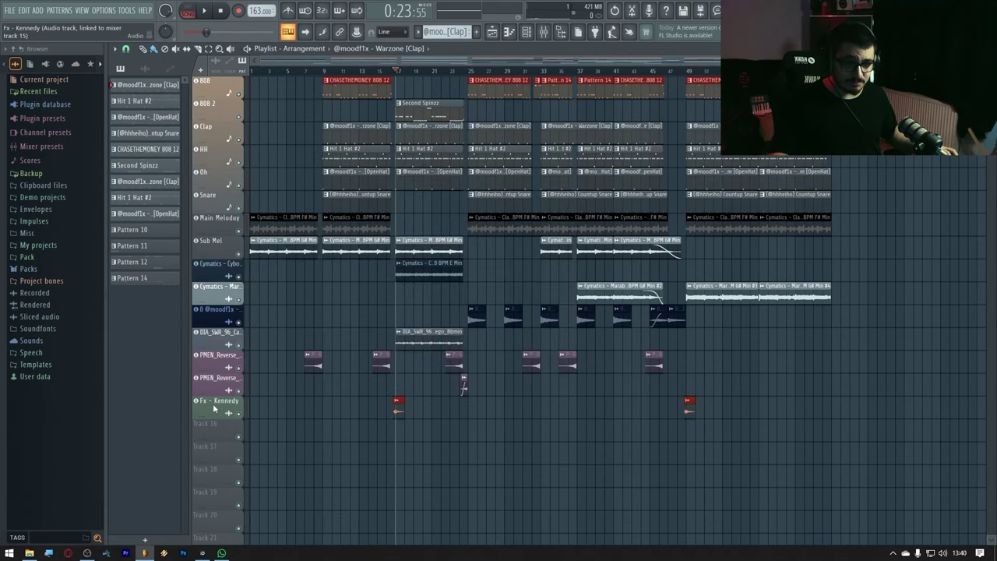
key(ctrl+z)
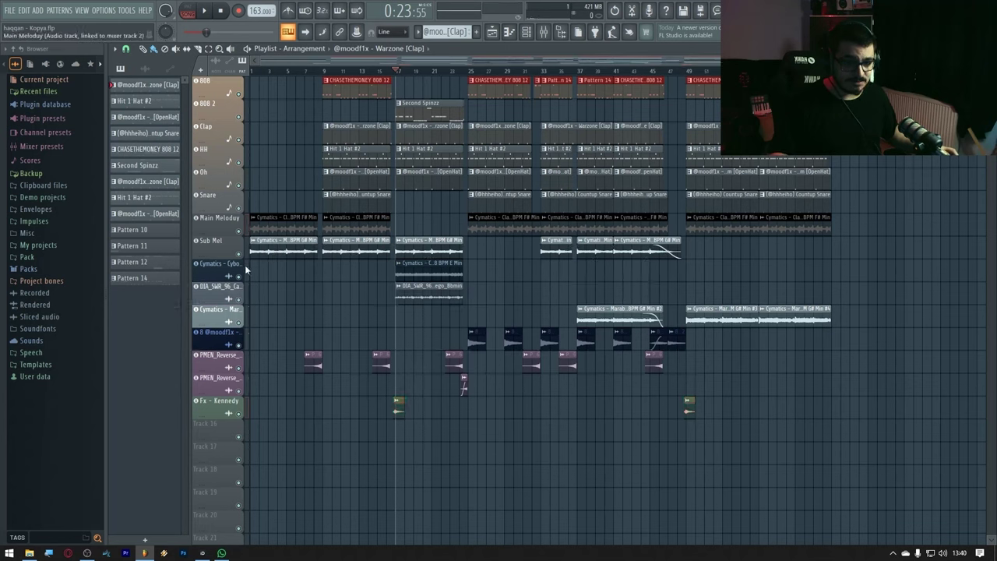
click(209, 231)
key(alt+c)
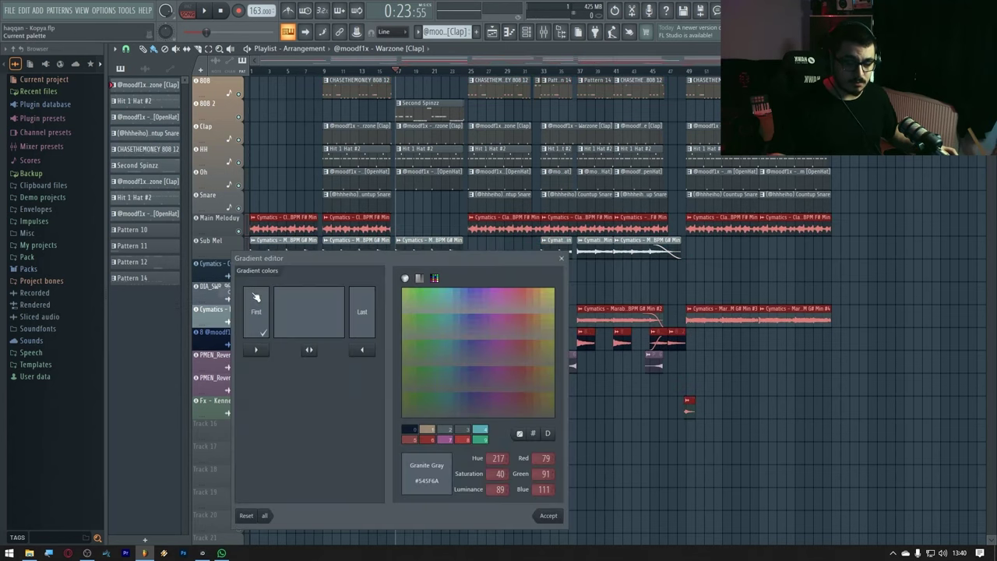
click(429, 296)
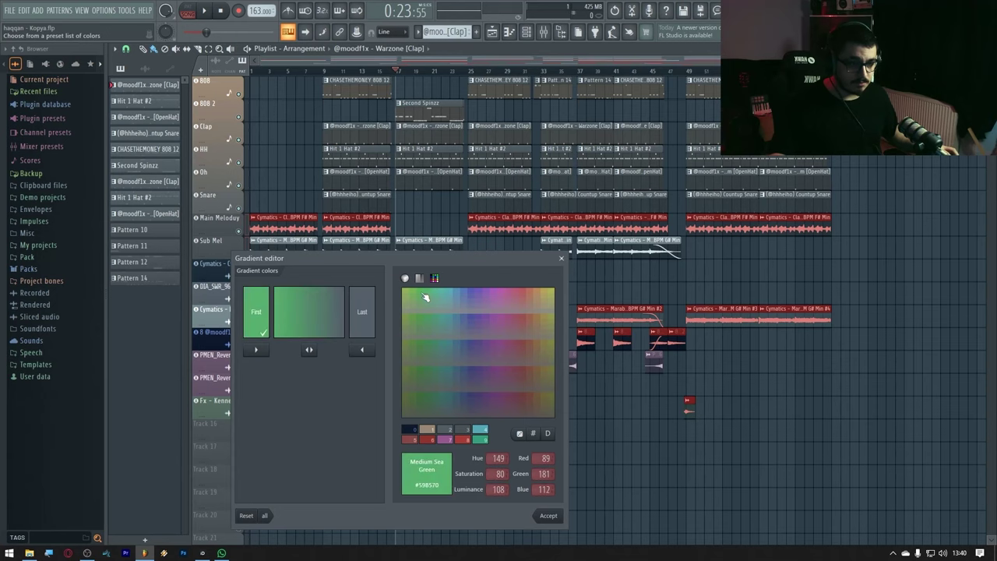
key(Return)
Reorder the mixer inserts so 808 2, Clap, HH, Oh and Snare follow directly after 808, ahead of the melody inserts.
click(544, 31)
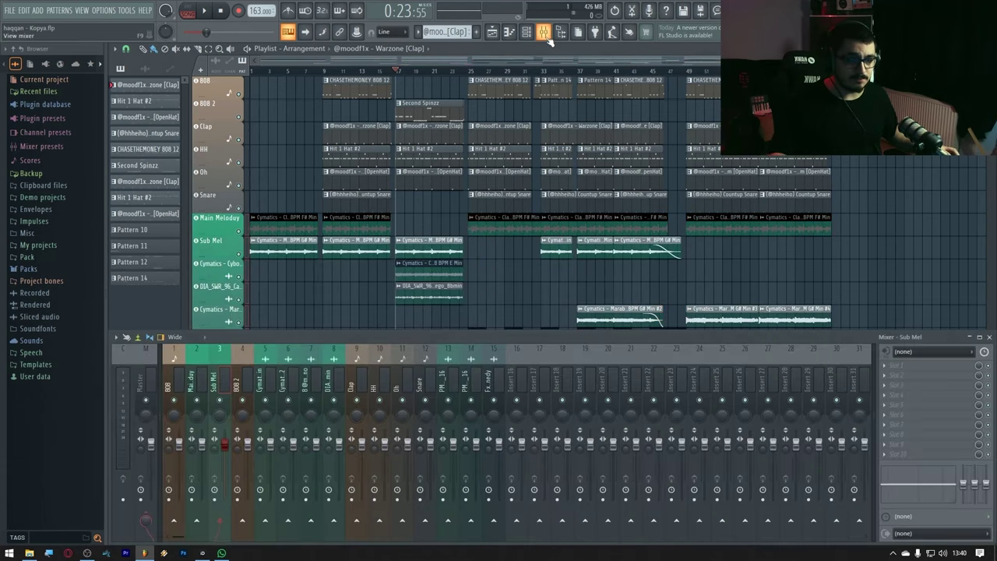
click(173, 382)
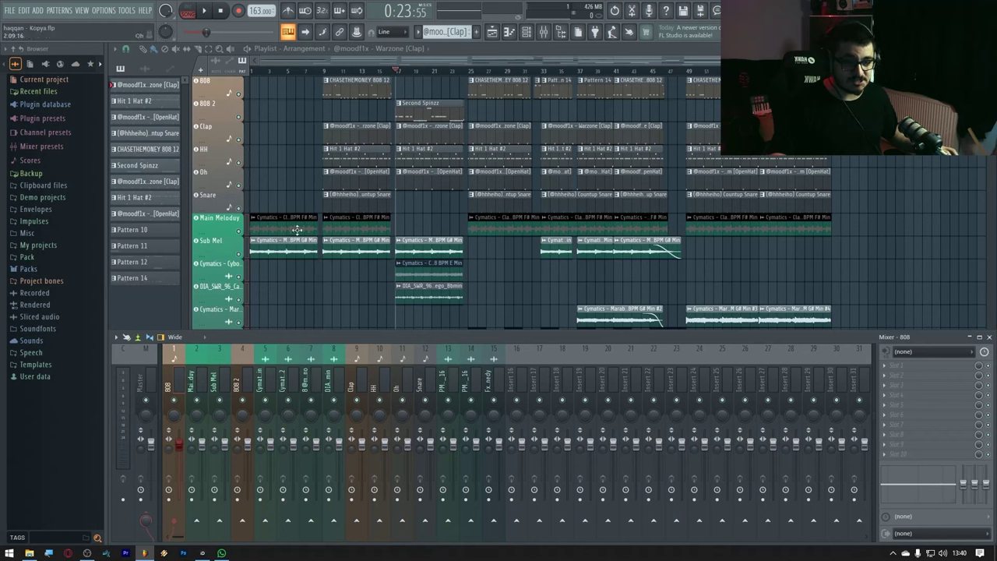
drag(220, 381, 223, 387)
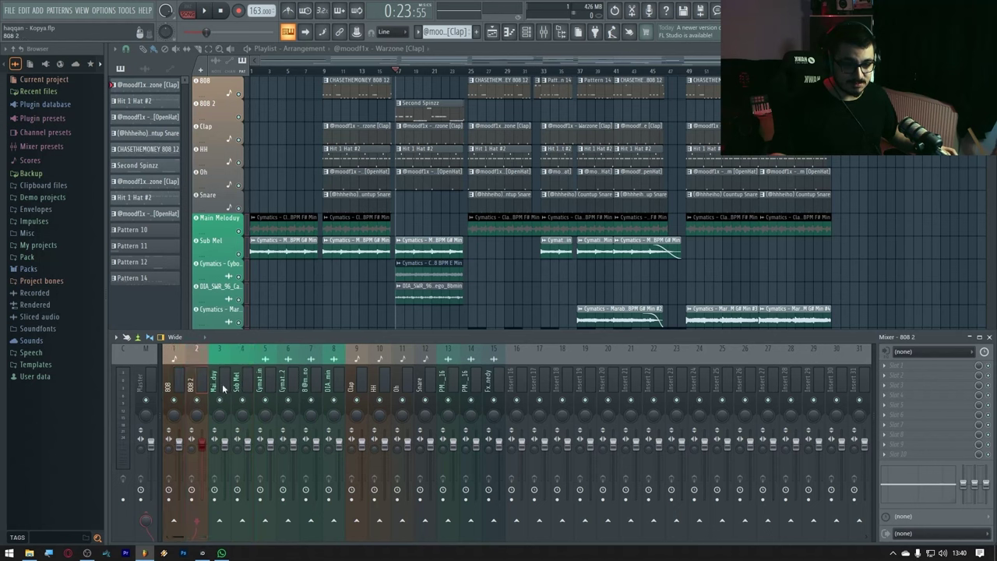
drag(358, 389, 219, 387)
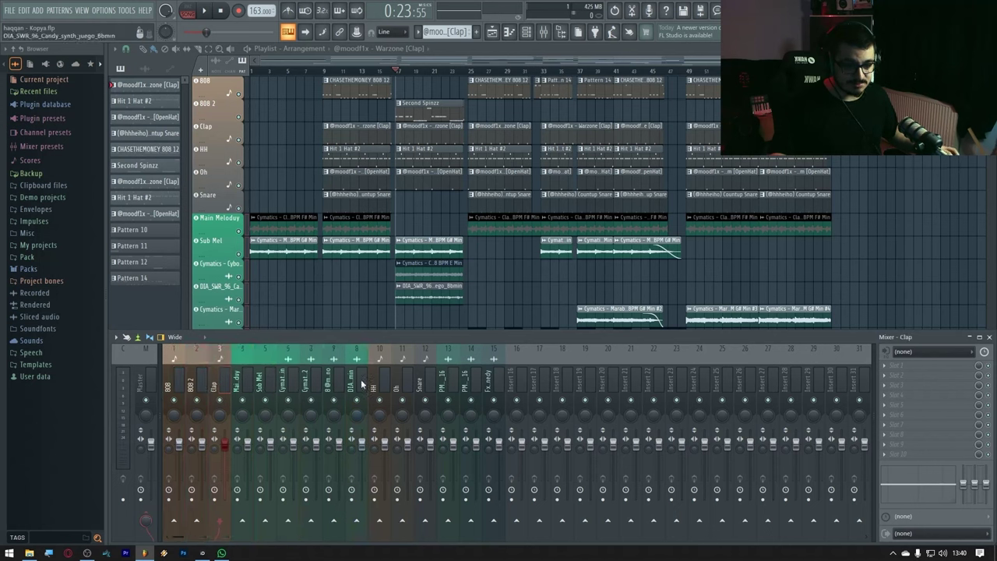
drag(375, 378, 238, 382)
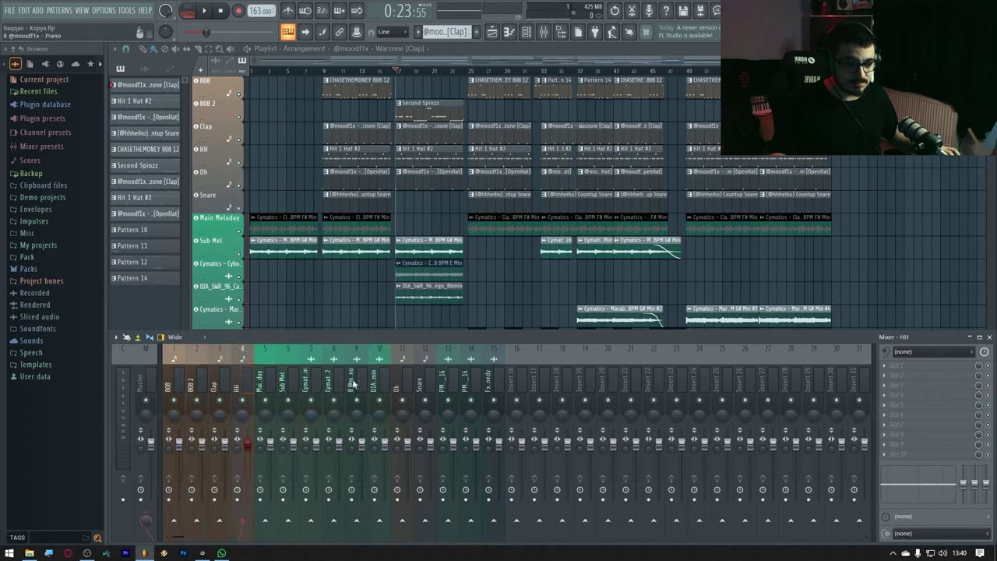
drag(397, 378, 261, 381)
drag(419, 381, 289, 383)
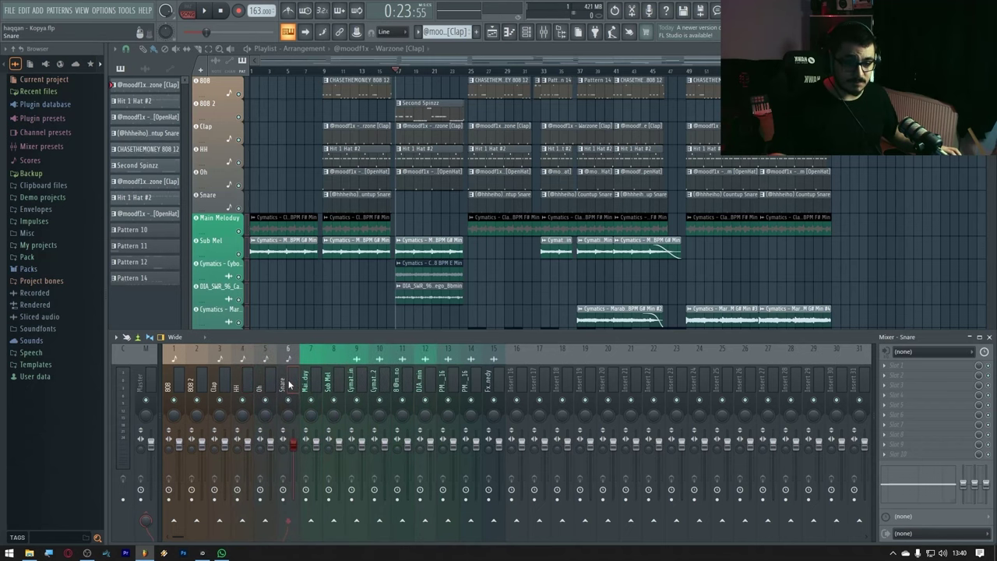
click(543, 32)
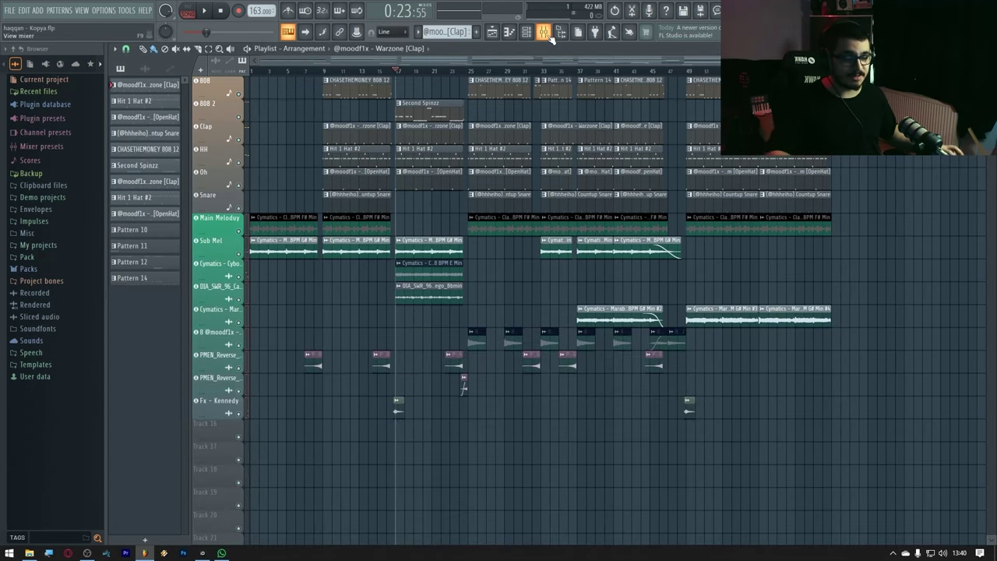
Load Ozone 11 into effect slot 3 of the Master mixer track.
click(543, 32)
click(144, 359)
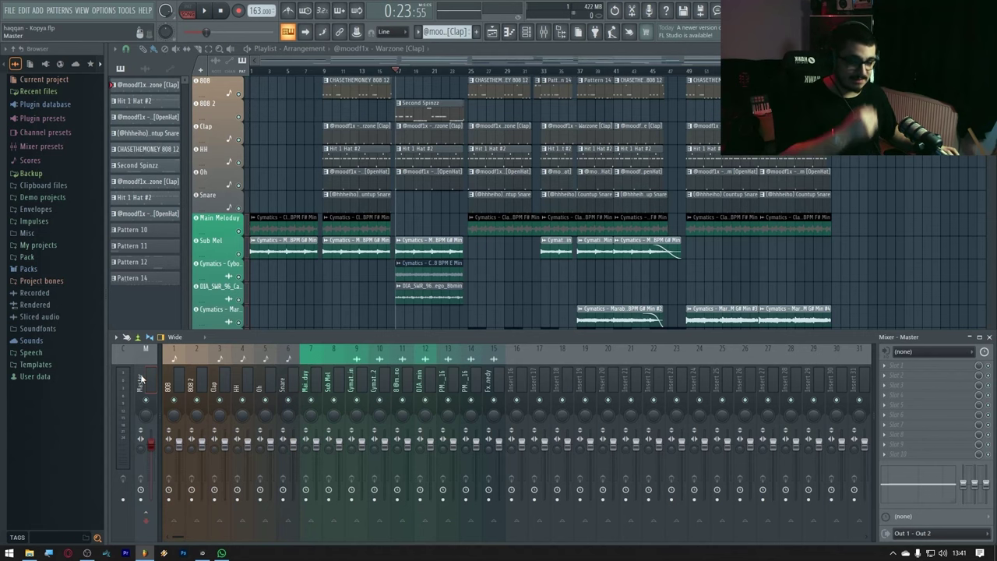
click(935, 385)
click(715, 16)
text(oz)
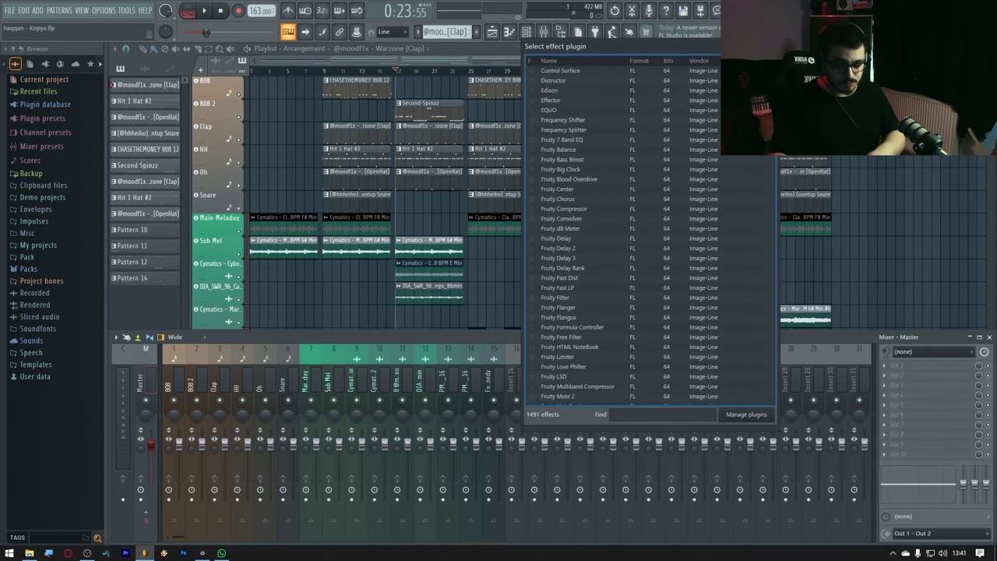
key(Return)
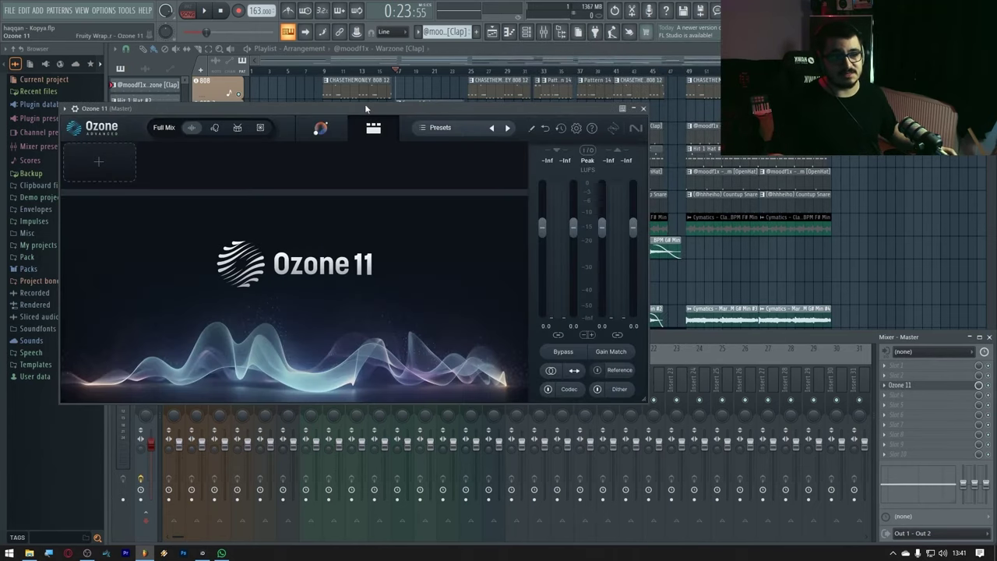
drag(365, 104, 463, 107)
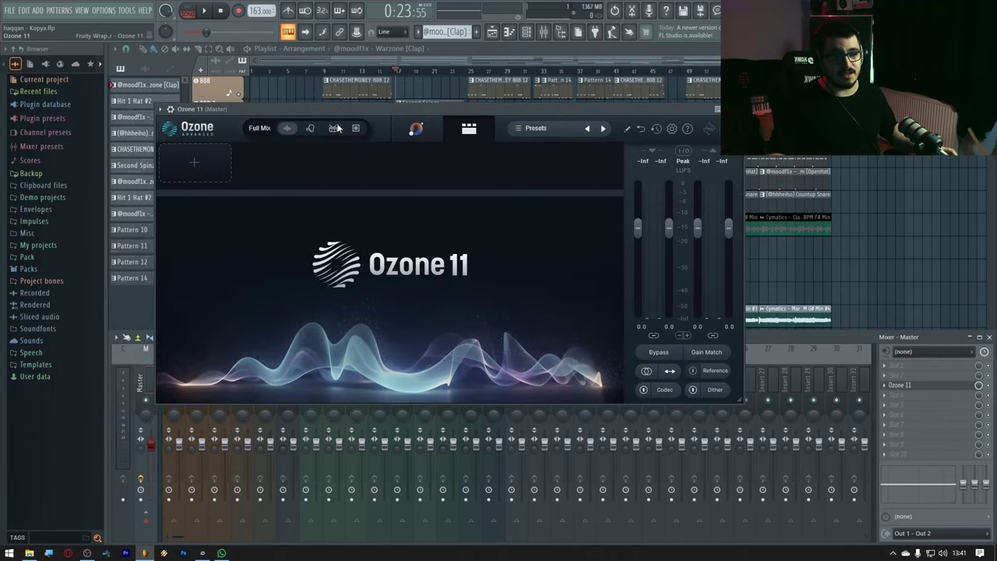
Add a Clarity module with Amount 12 and a Stabilizer module with Amount 10 to Ozone 11.
click(179, 148)
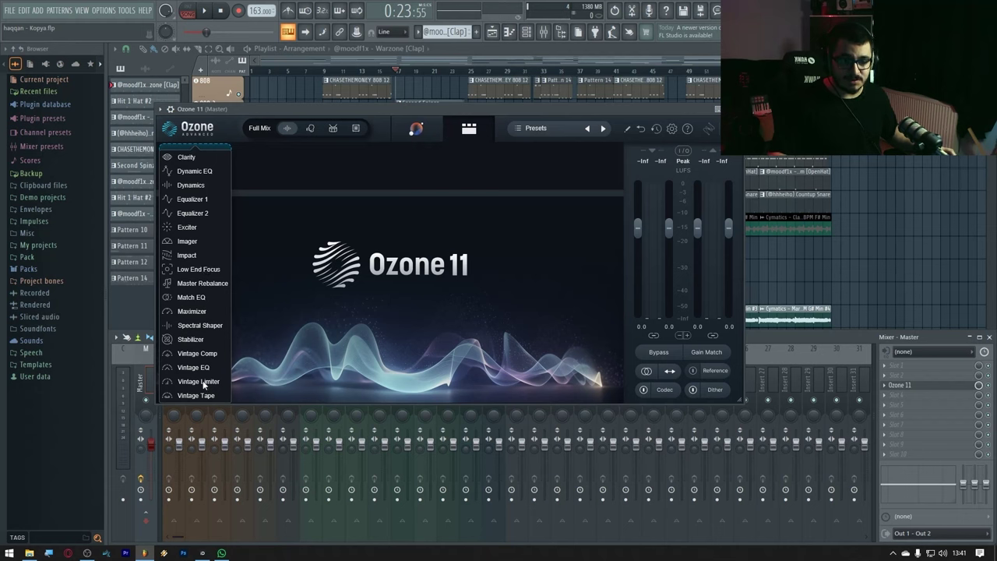
click(187, 156)
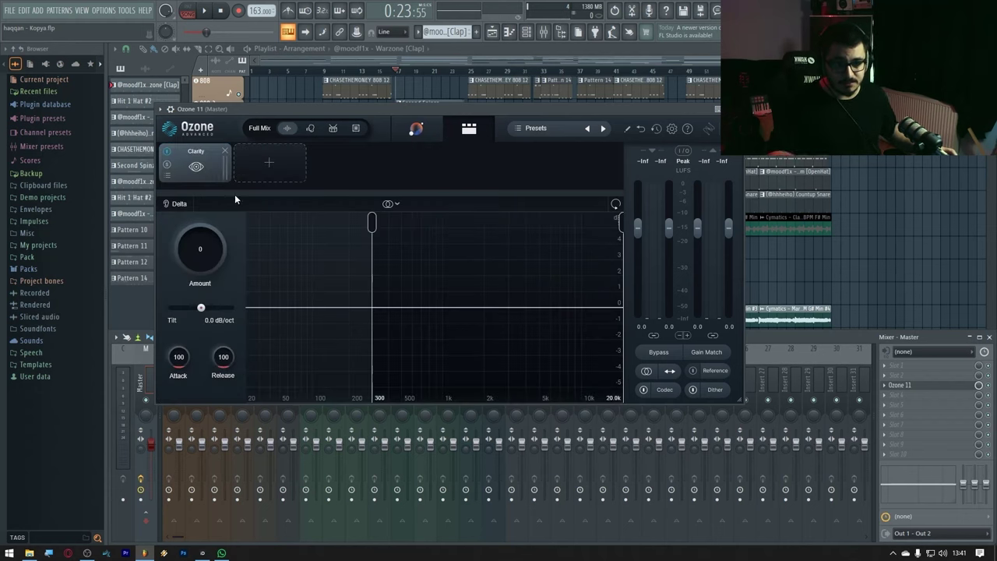
click(270, 162)
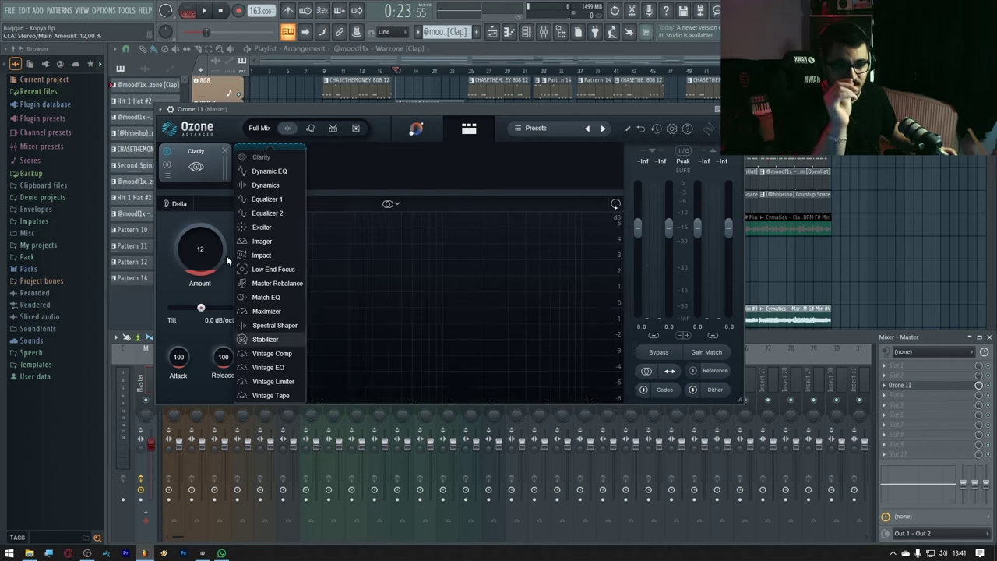
click(269, 340)
click(215, 228)
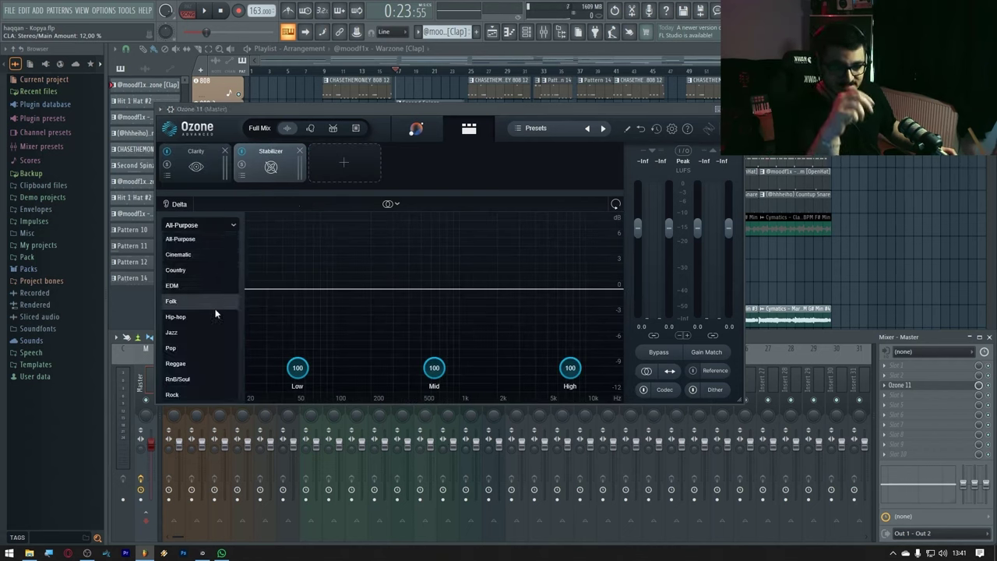
scroll(201, 294, up, 1)
Add an Imager module split into four bands, raising band 2's width and setting band 3 to 6 and band 4 to -12.
click(358, 171)
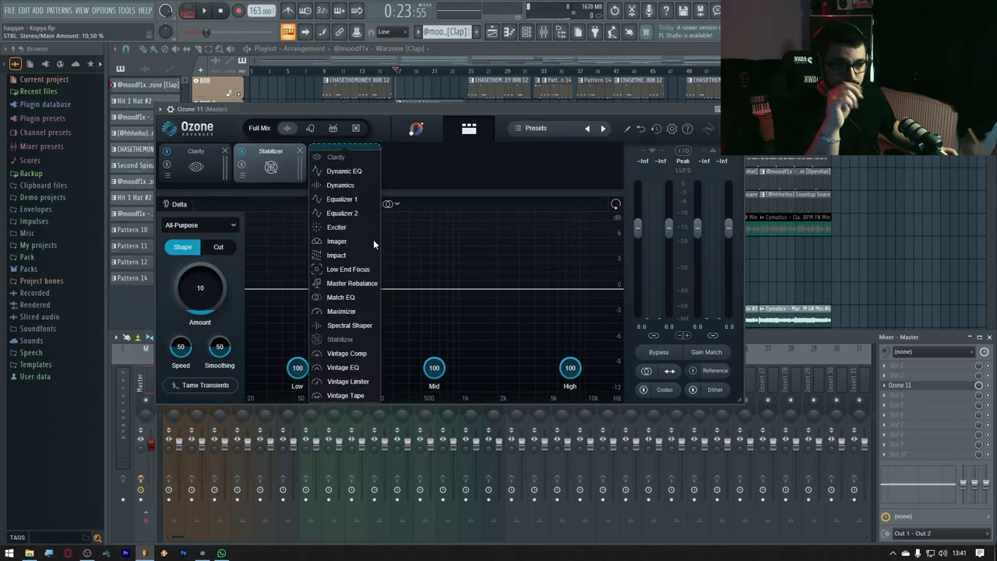
click(337, 242)
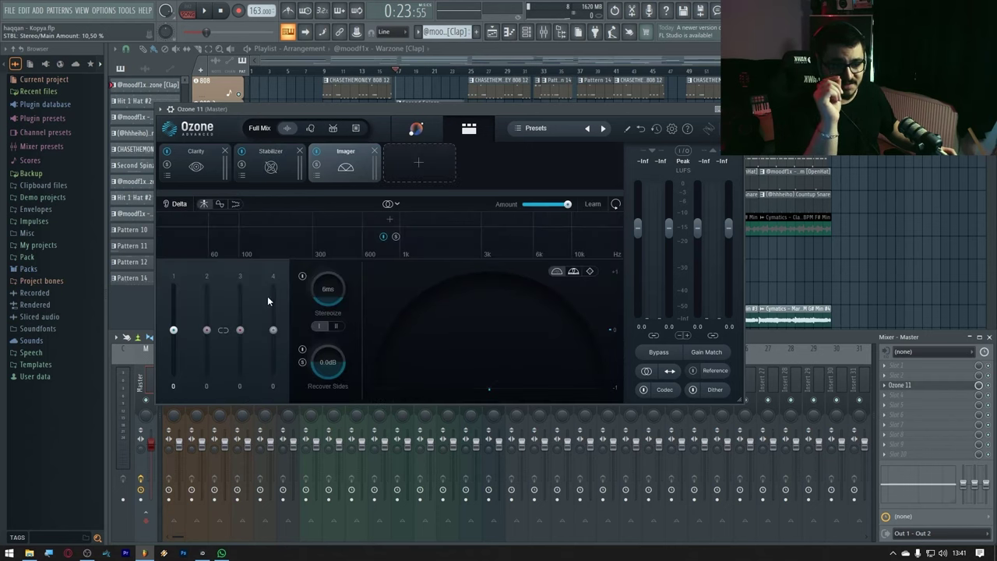
click(251, 225)
click(530, 220)
click(382, 219)
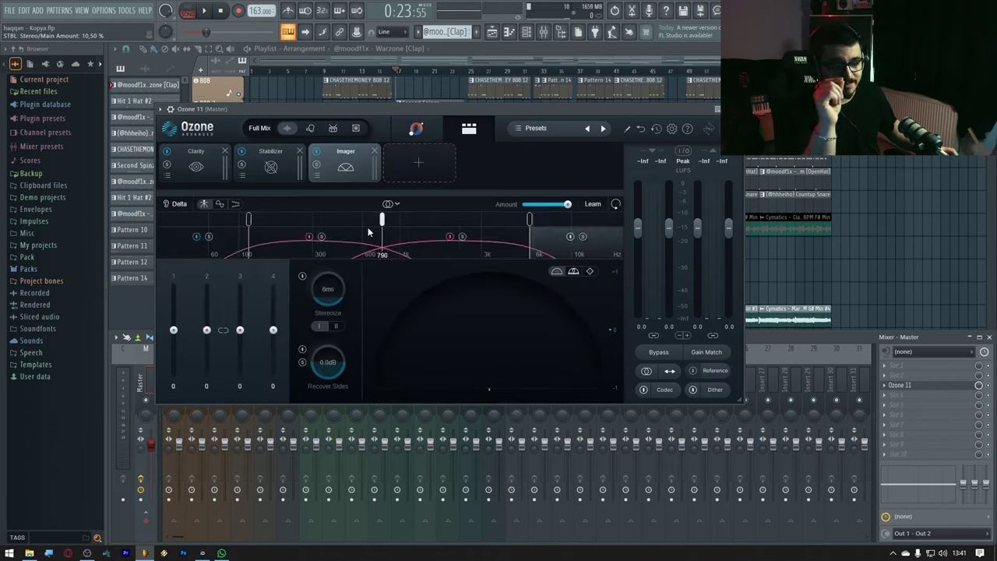
scroll(275, 359, down, 3)
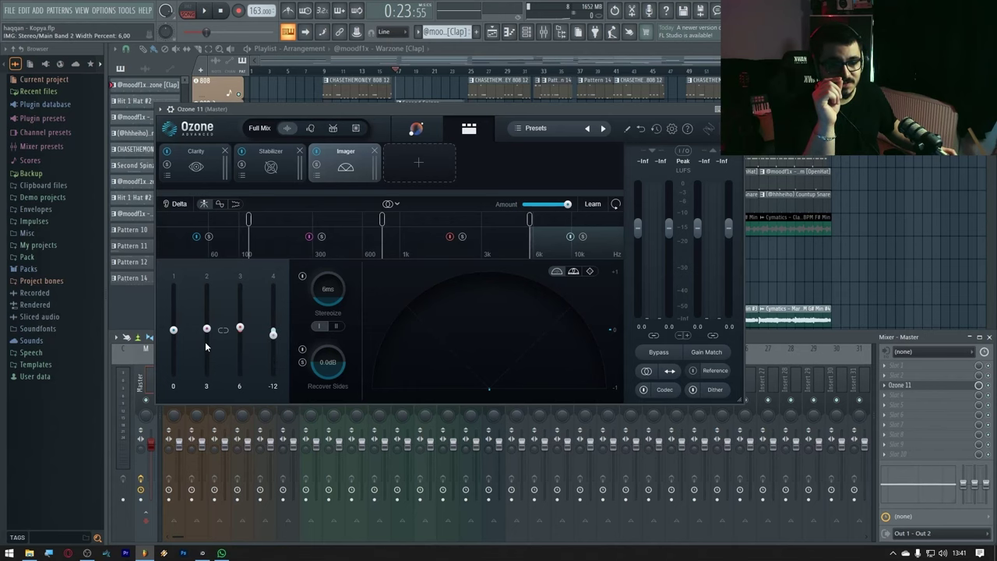
click(903, 385)
Load Newfangled Saturate into effect slot 4 of the Master track.
click(907, 395)
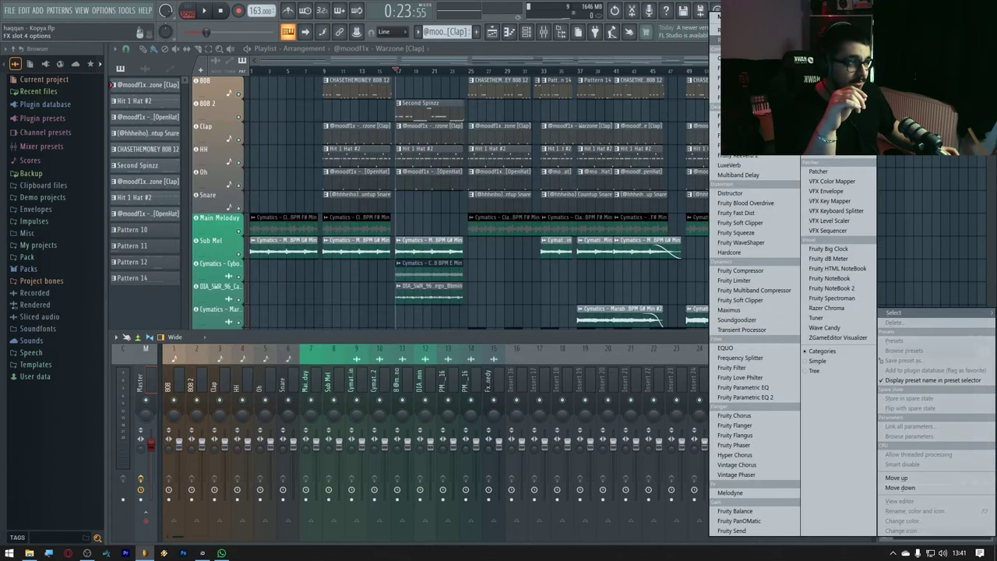
click(748, 17)
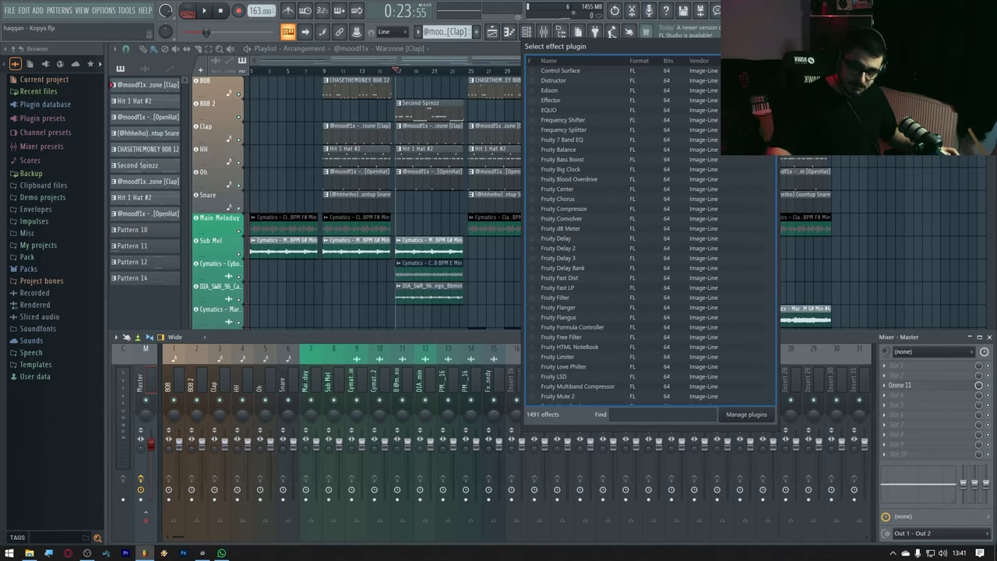
text(sat)
double_click(585, 121)
Load The God Particle into effect slot 5 of the Master track, keeping its default preset.
click(904, 395)
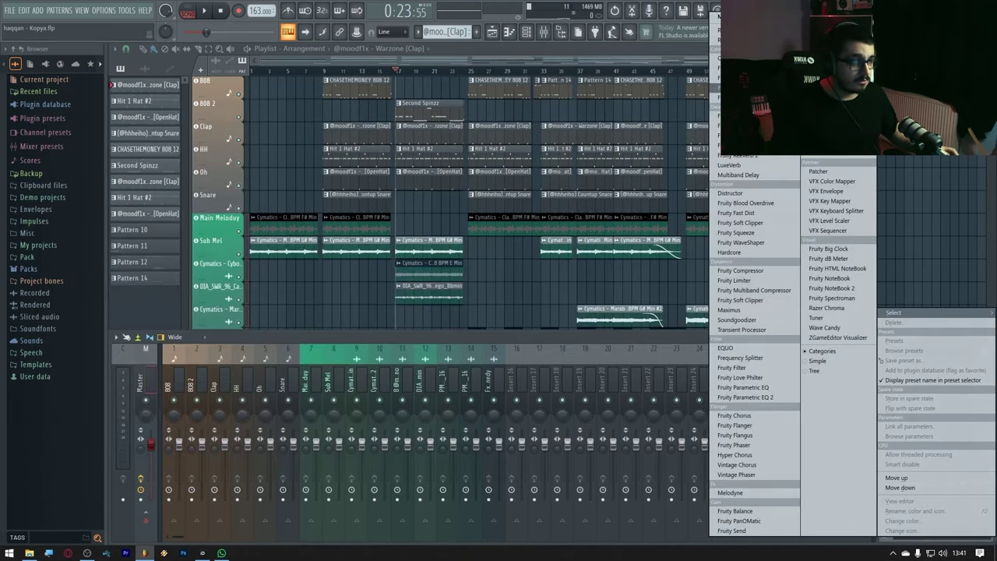
click(748, 17)
text(god)
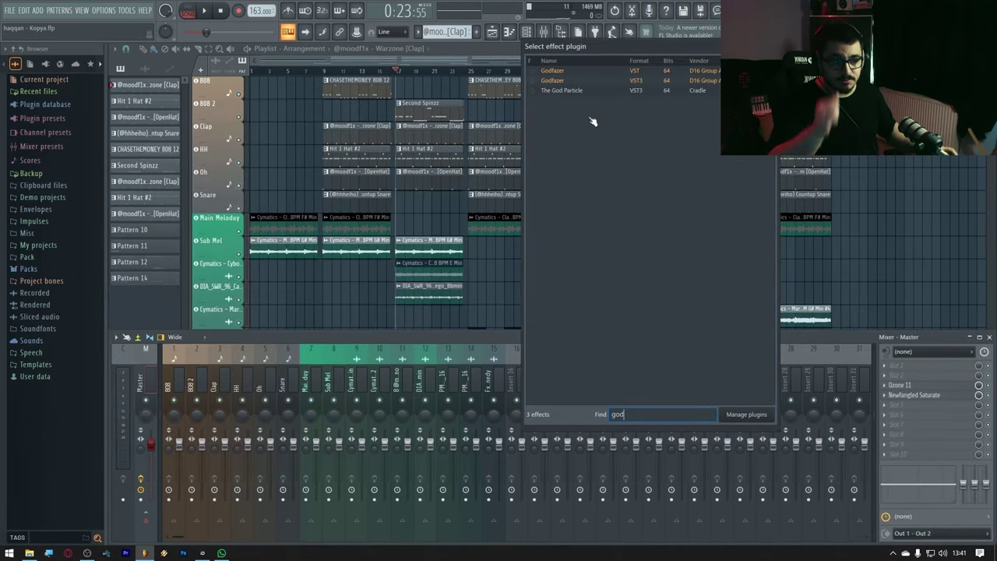
click(596, 91)
double_click(597, 92)
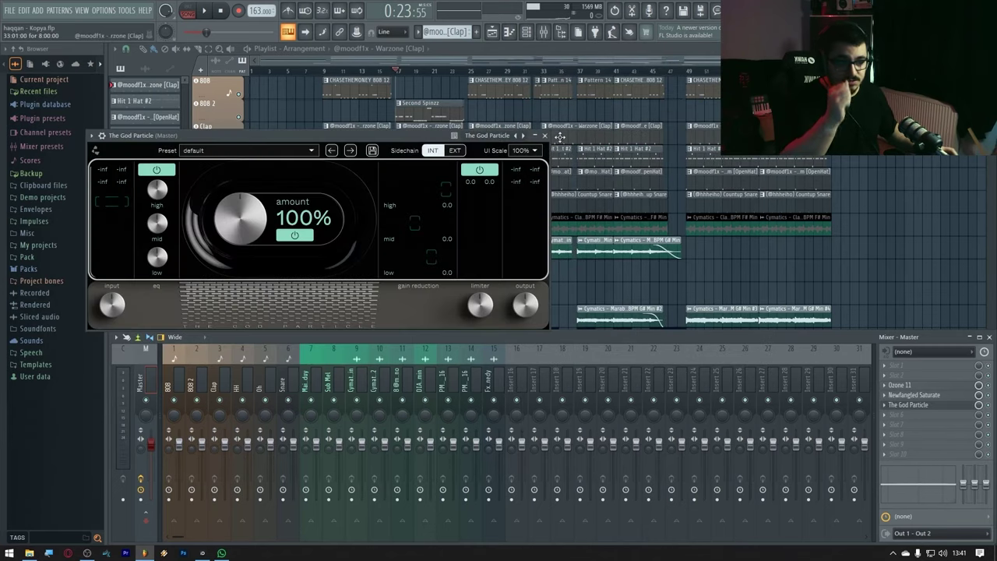
click(544, 135)
Load the L2 Stereo limiter into effect slot 6 of the Master track.
click(907, 424)
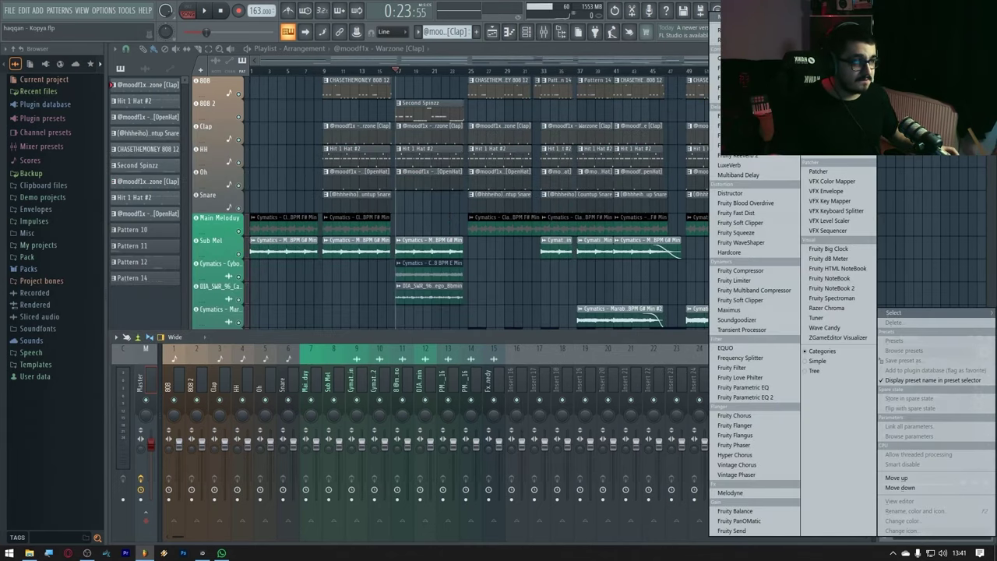
click(911, 352)
text(l2)
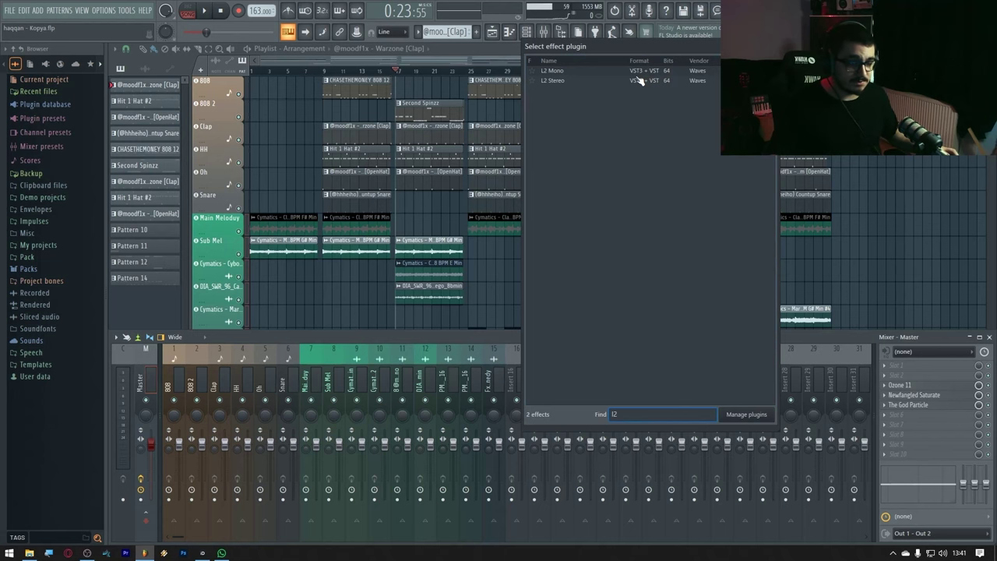
double_click(574, 81)
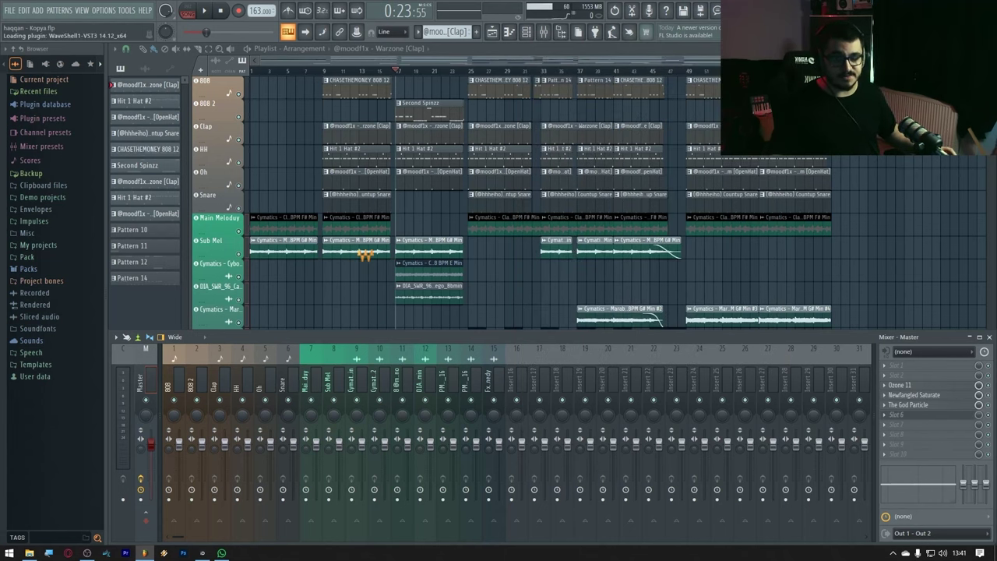
click(367, 147)
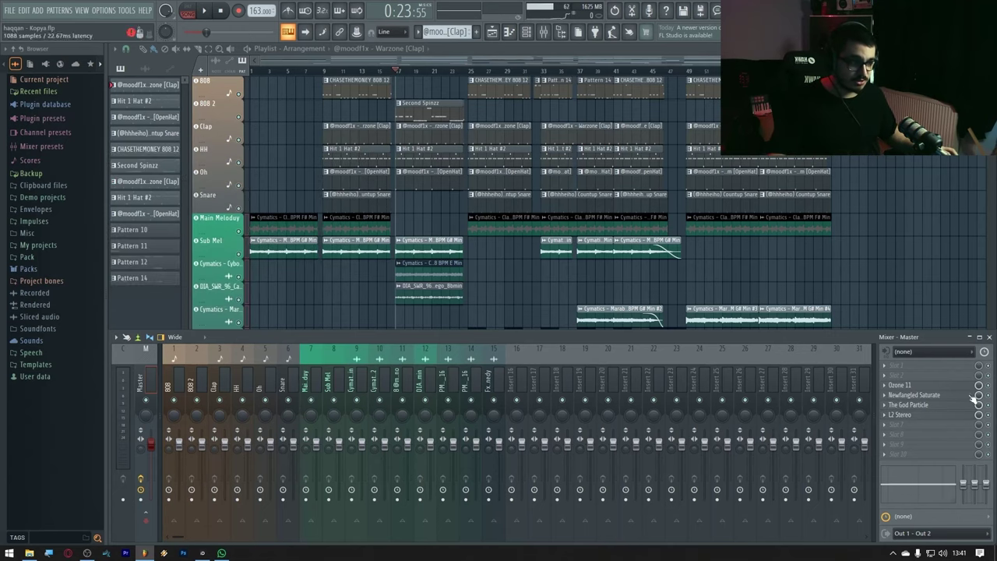
Load VU Meter Stereo into effect slot 1 of the Master track.
click(919, 424)
click(756, 530)
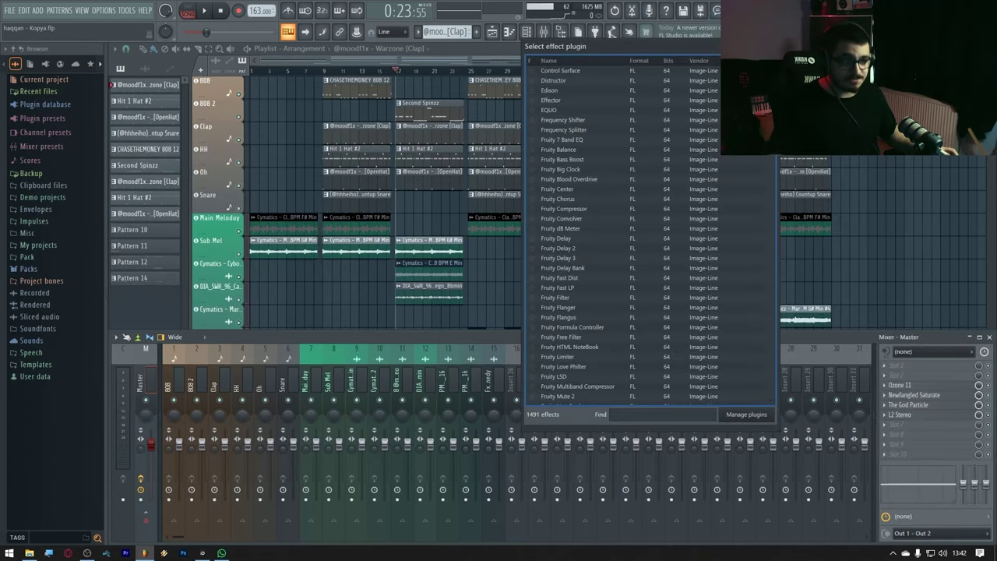
text(vu)
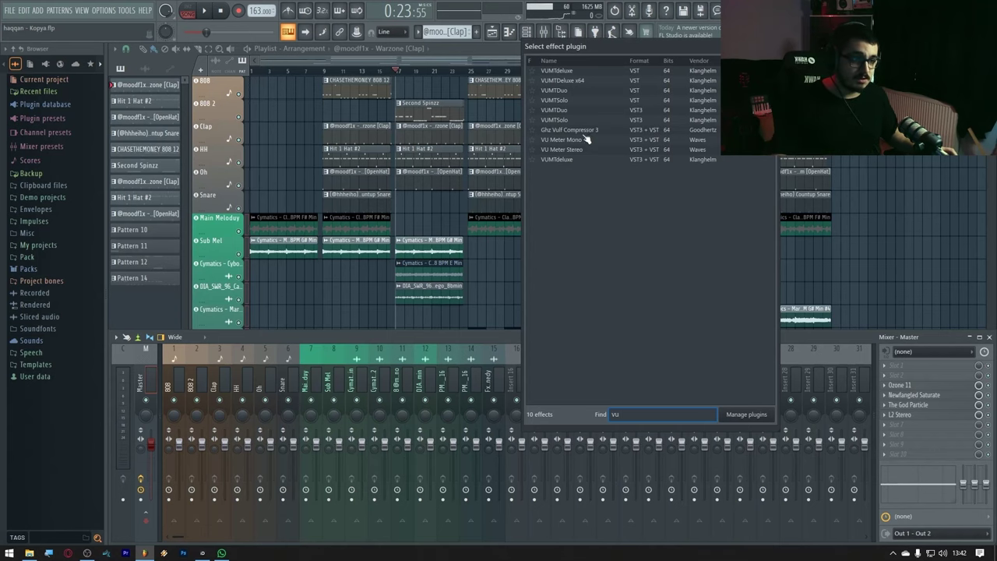
double_click(574, 150)
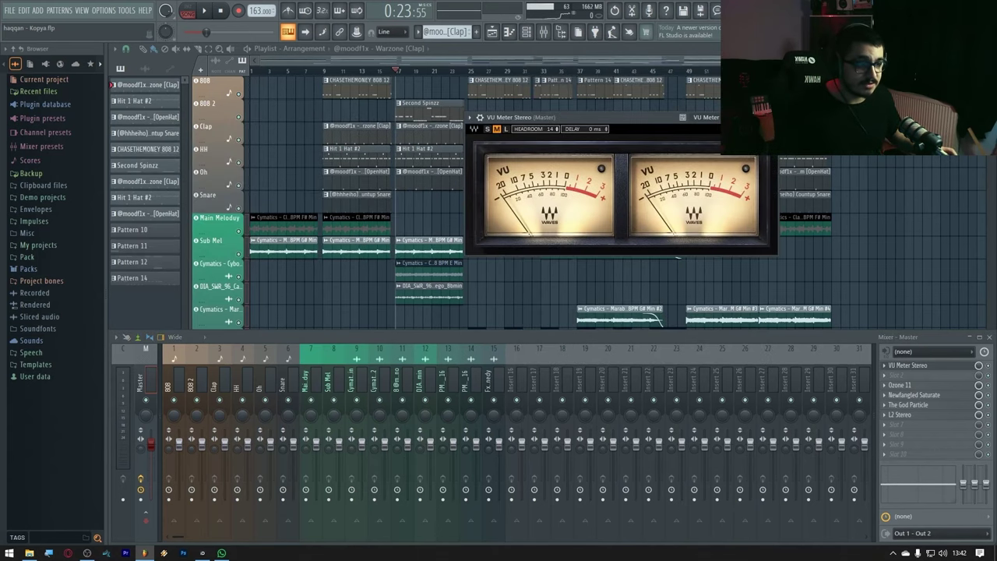
Select bars 9 to 17 in the playlist and bring up VU Meter Stereo from the Master track.
drag(562, 117, 754, 104)
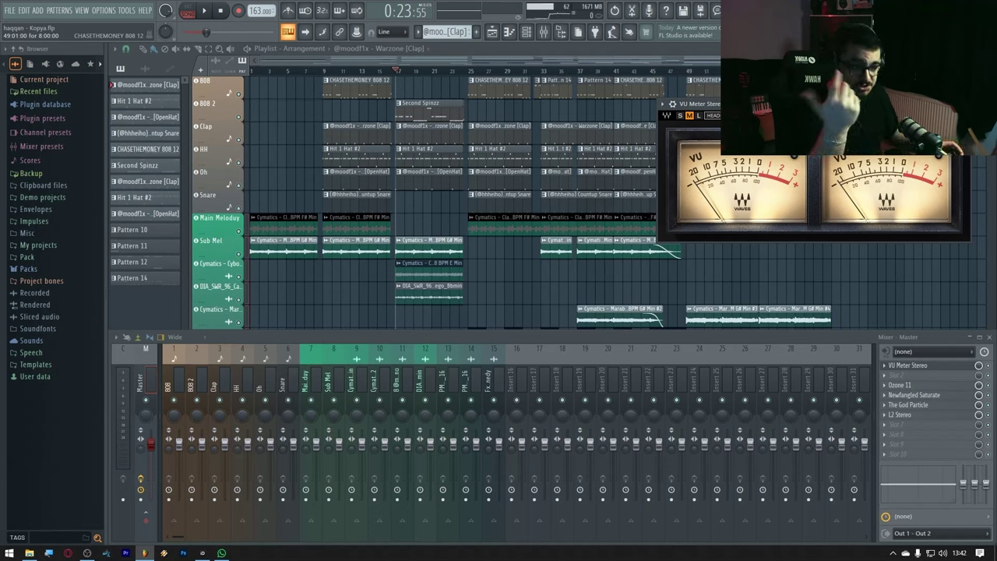
click(543, 32)
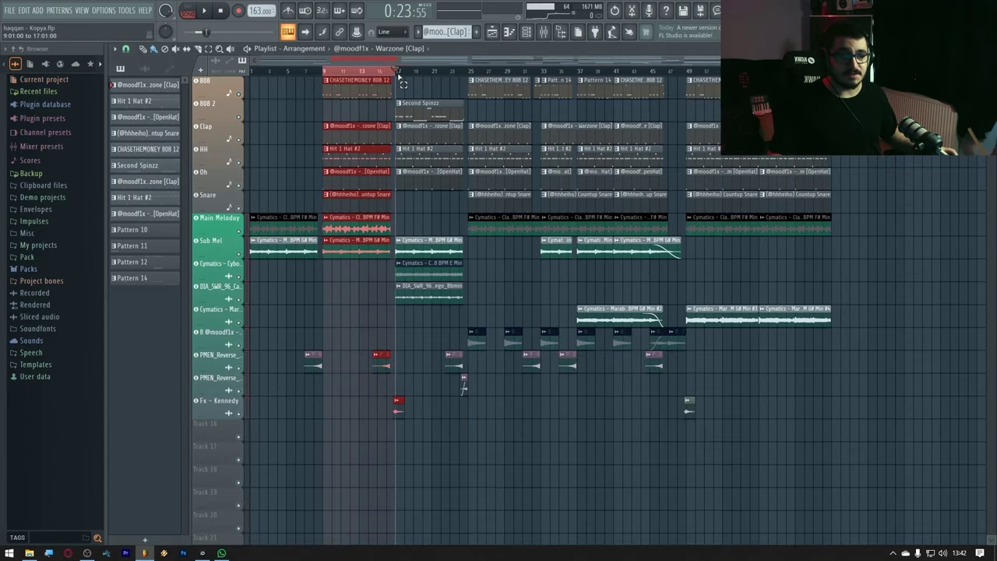
click(543, 32)
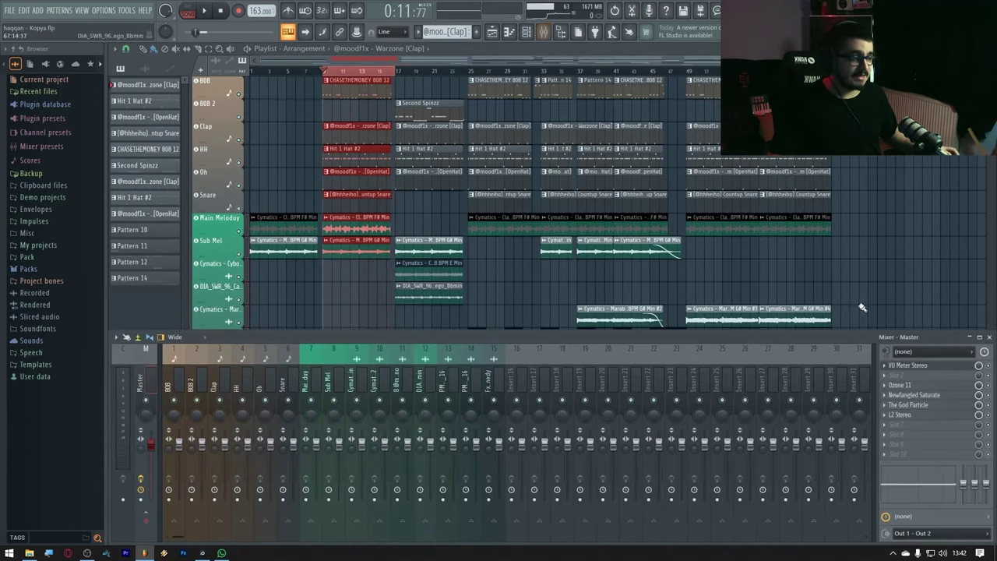
click(908, 365)
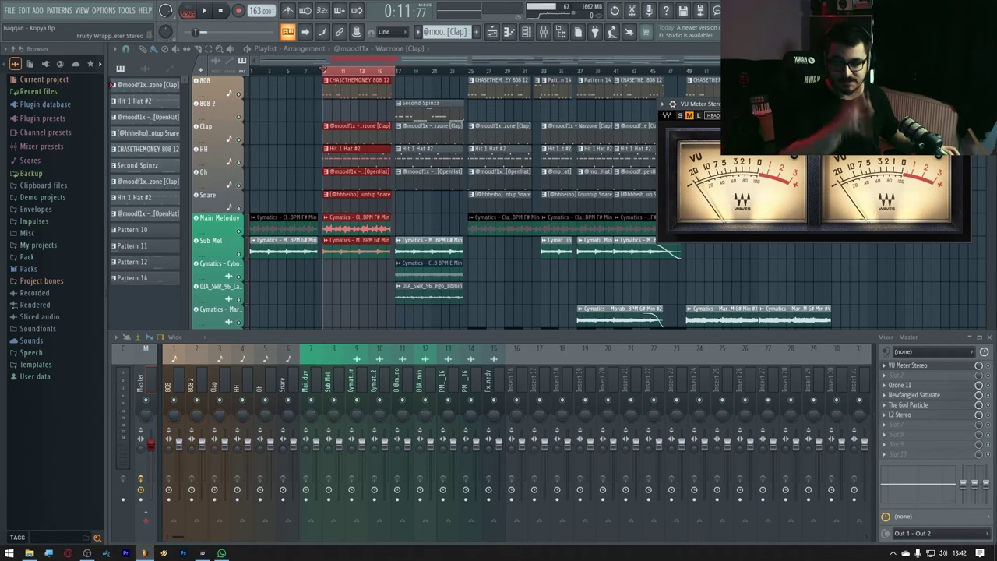
Solo the 808 playlist track and play it looped over bars 9 to 17 with the mixer shown below the playlist.
key(F12)
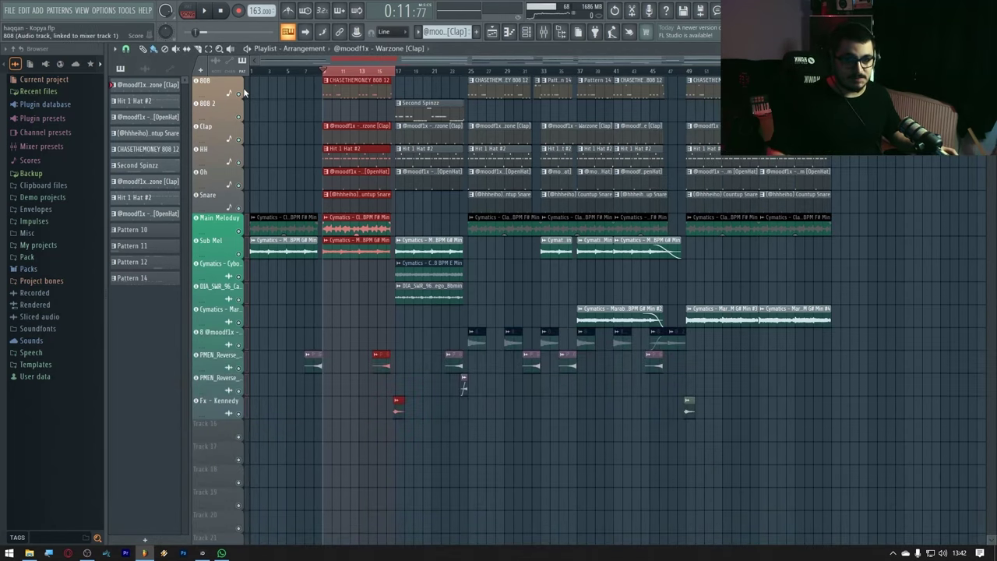
ctrl+click(247, 90)
scroll(248, 88, up, 3)
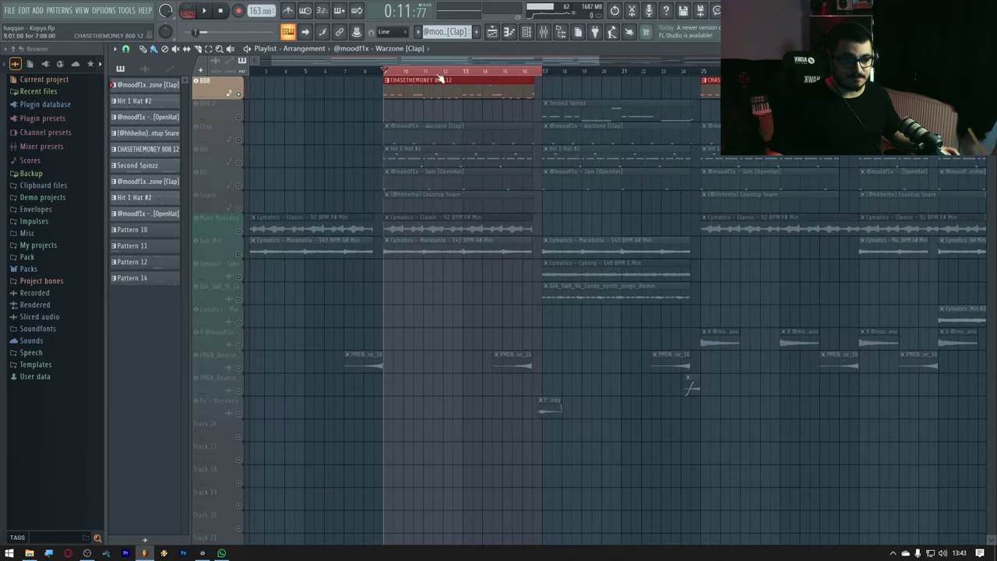
click(533, 32)
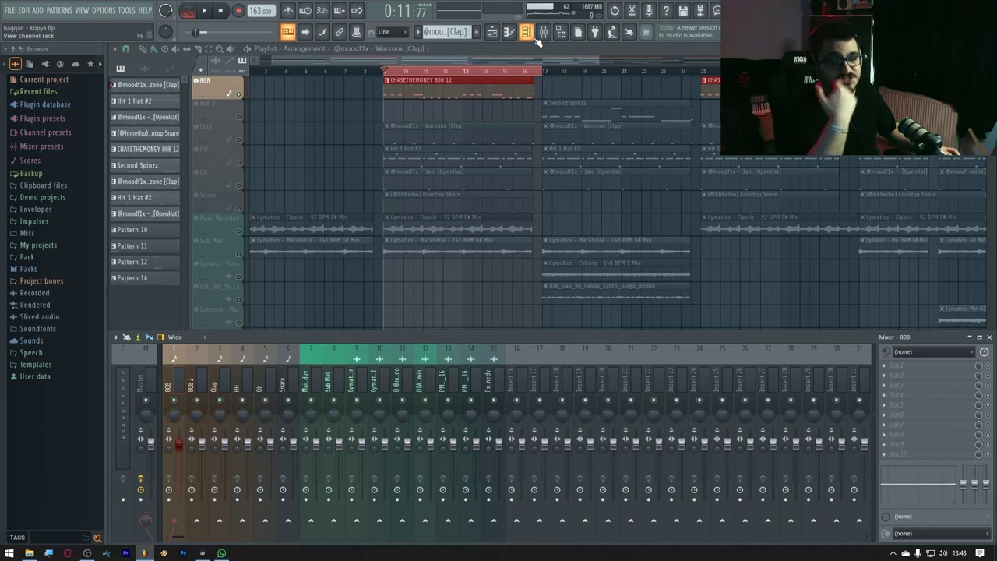
double_click(641, 53)
drag(865, 161, 988, 164)
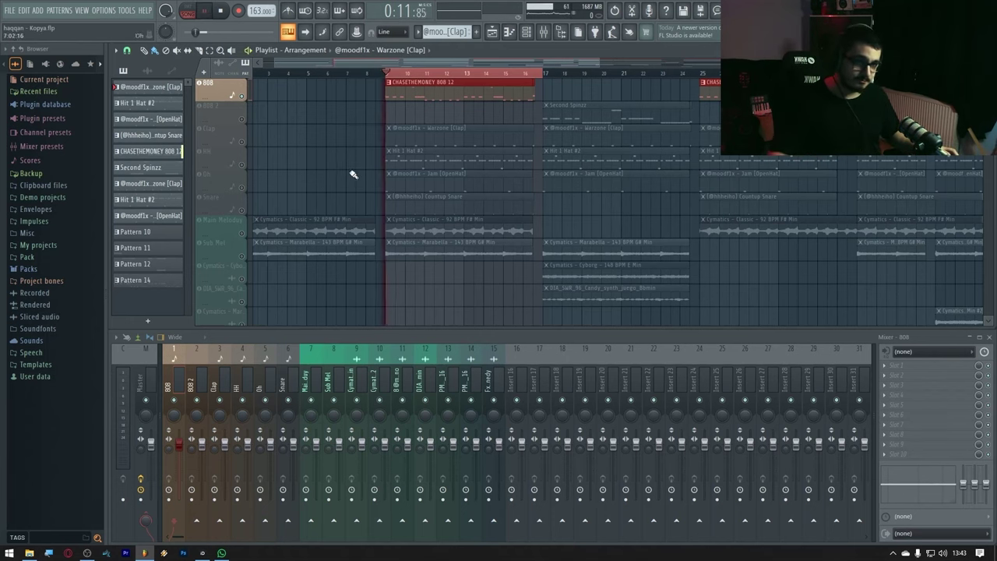
scroll(350, 174, down, 3)
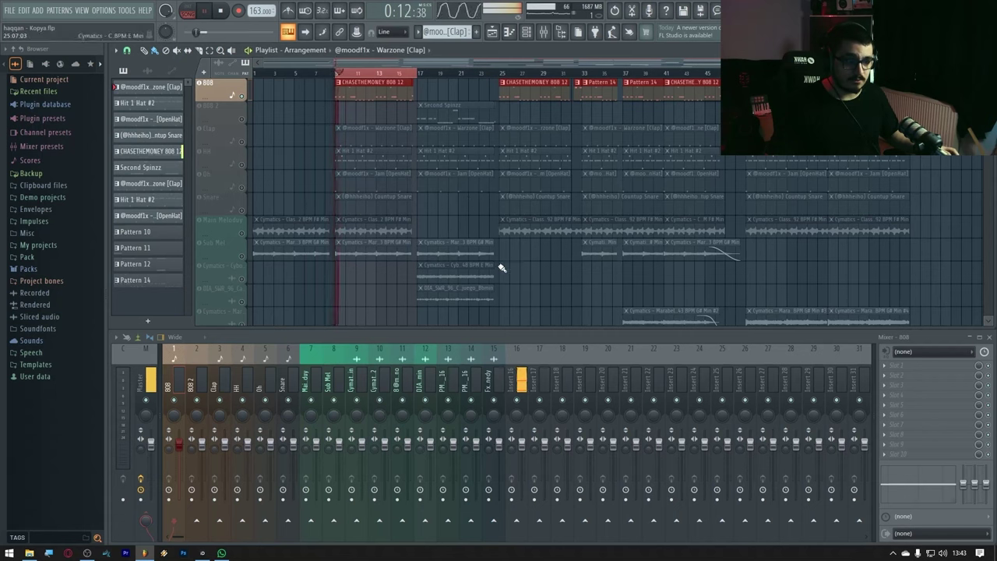
drag(337, 72, 415, 73)
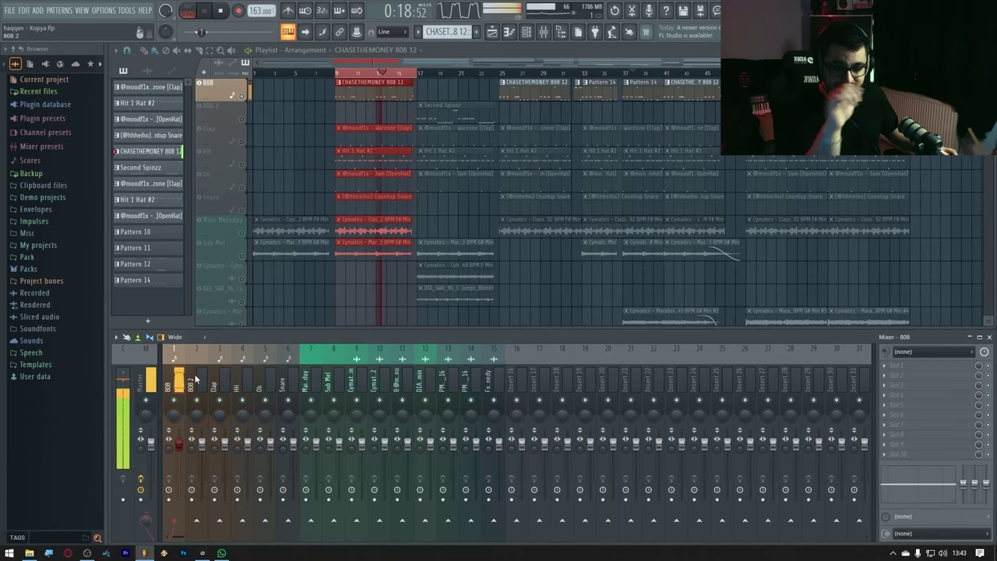
Inspect Newfangled Saturate on the Master track while the soloed 808 plays.
click(533, 35)
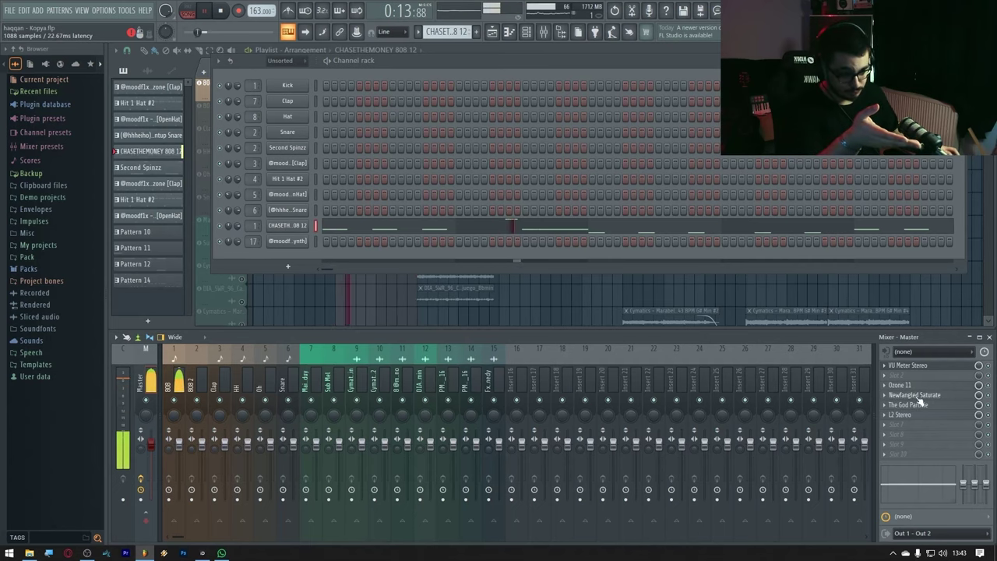
click(913, 395)
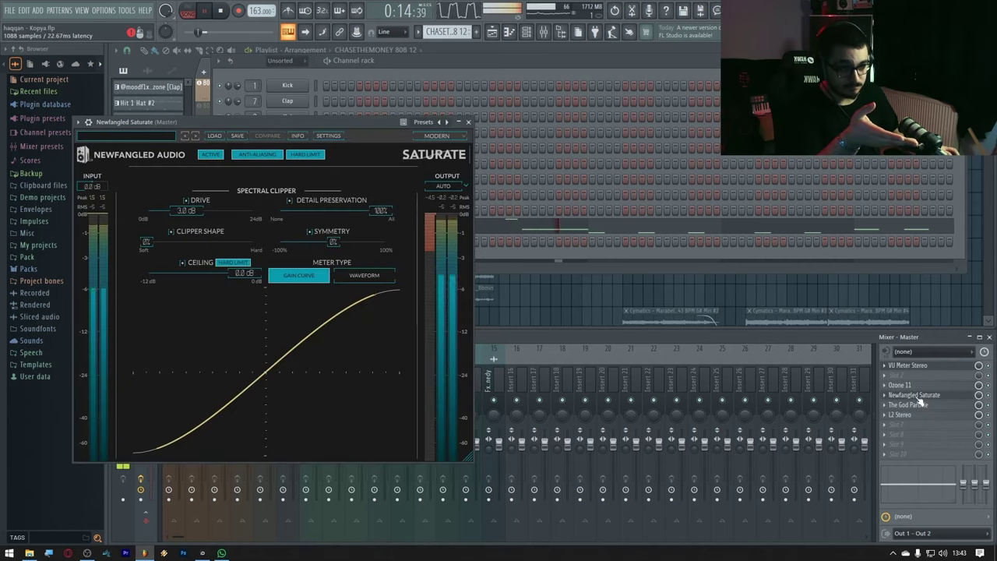
click(469, 122)
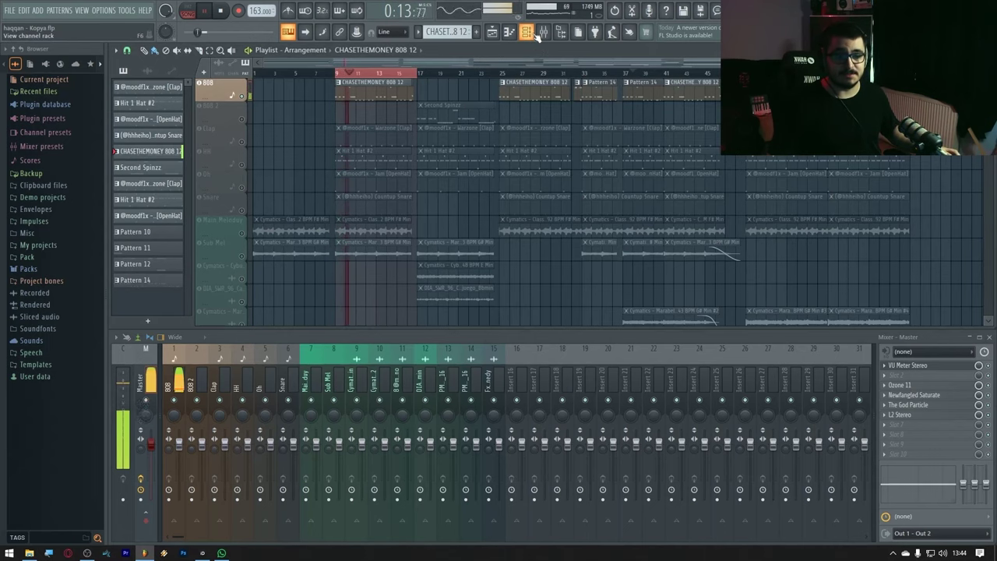
Set the headroom of the Master's VU Meter Stereo to 12 and place the meter window where it is fully visible.
click(528, 32)
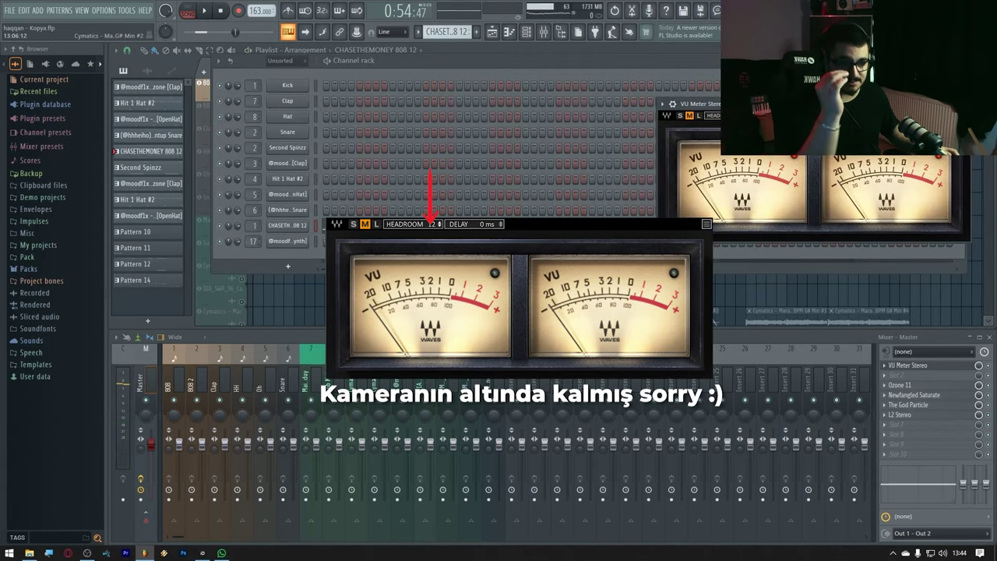
key(F6)
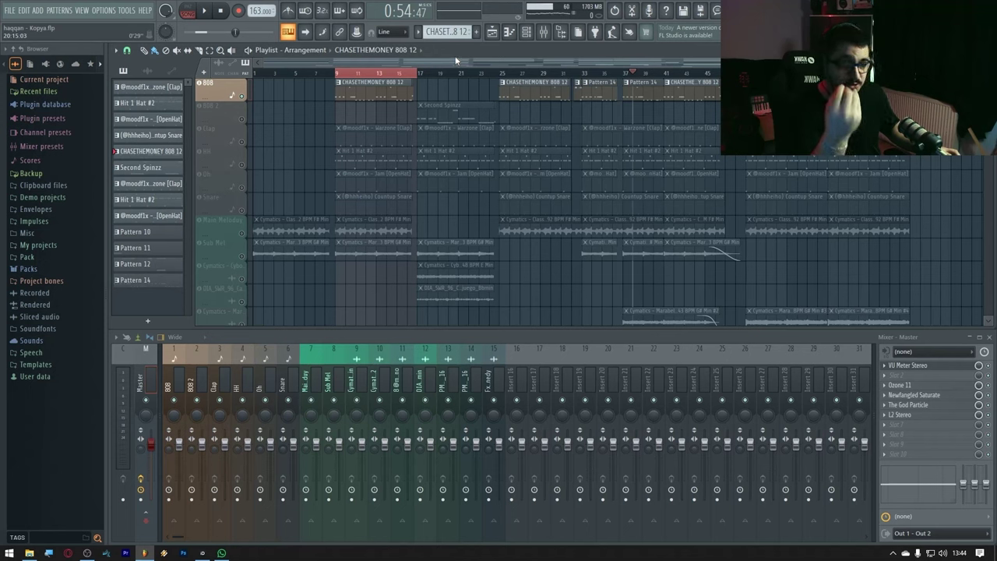
click(920, 365)
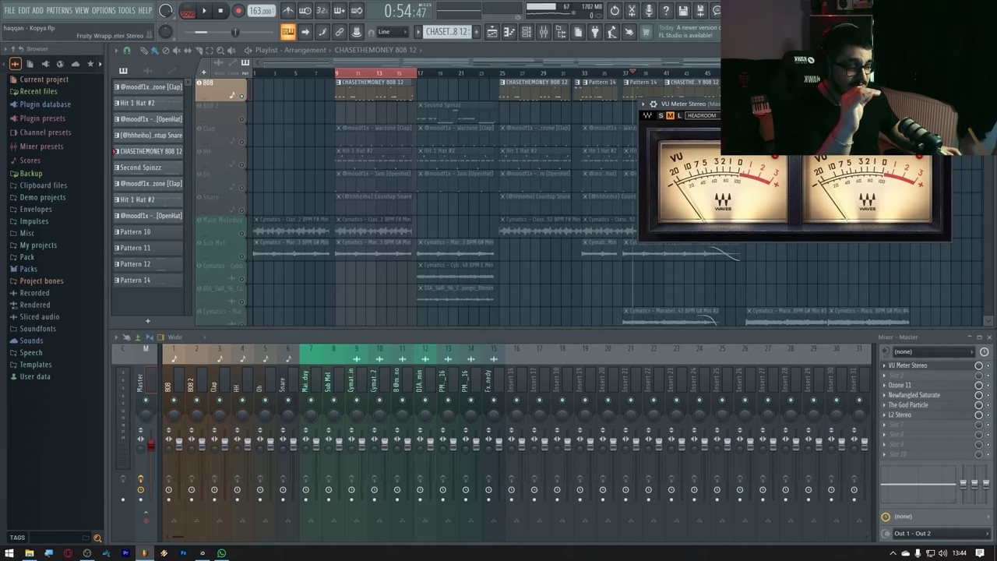
drag(836, 110, 858, 163)
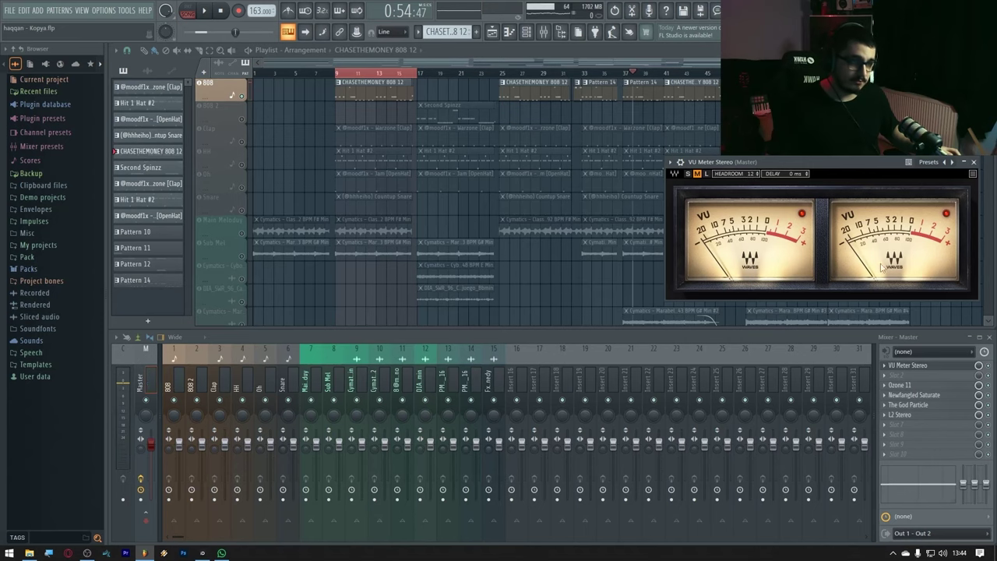
Check Newfangled Saturate, and watch the soloed 808's level on the VU meter with the channel rack open.
click(915, 397)
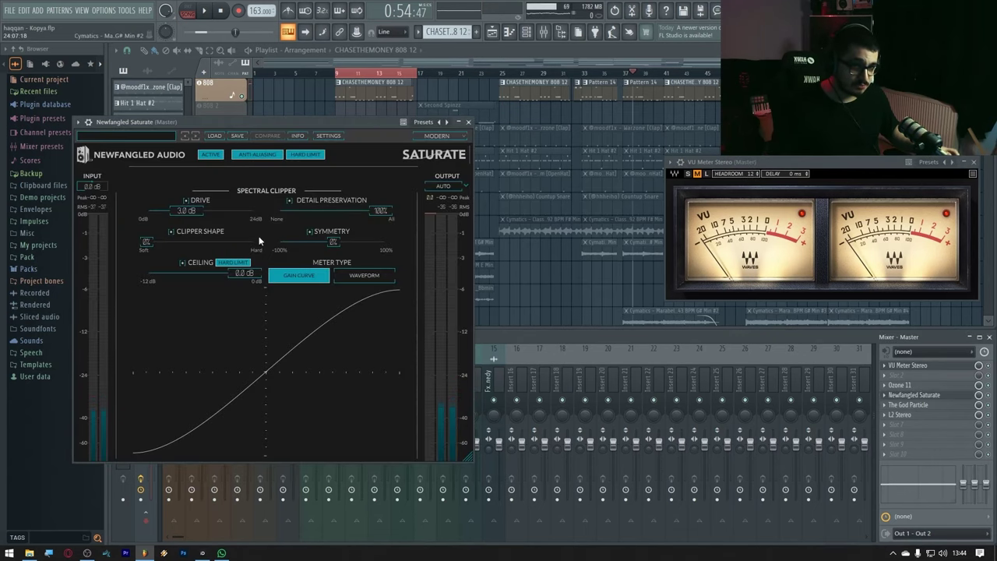
key(F6)
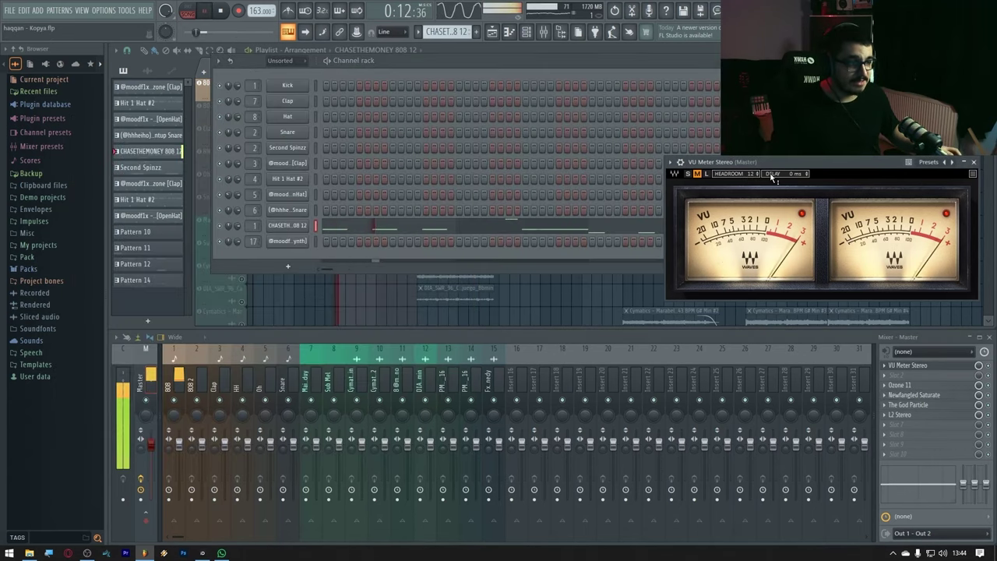
drag(755, 162, 680, 201)
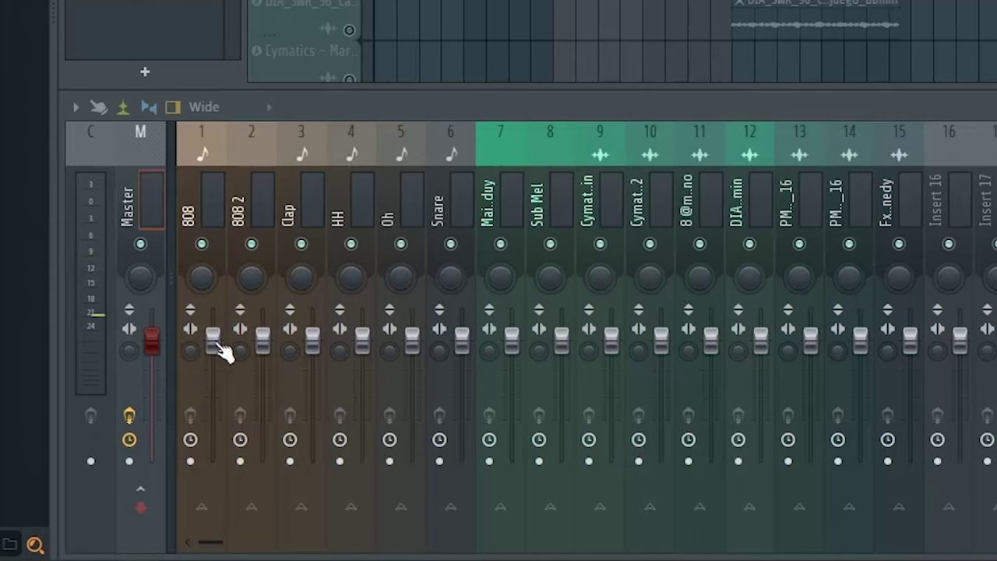
Try lowering the 808 insert's mixer fader, and reset it to its default level.
drag(179, 442, 179, 451)
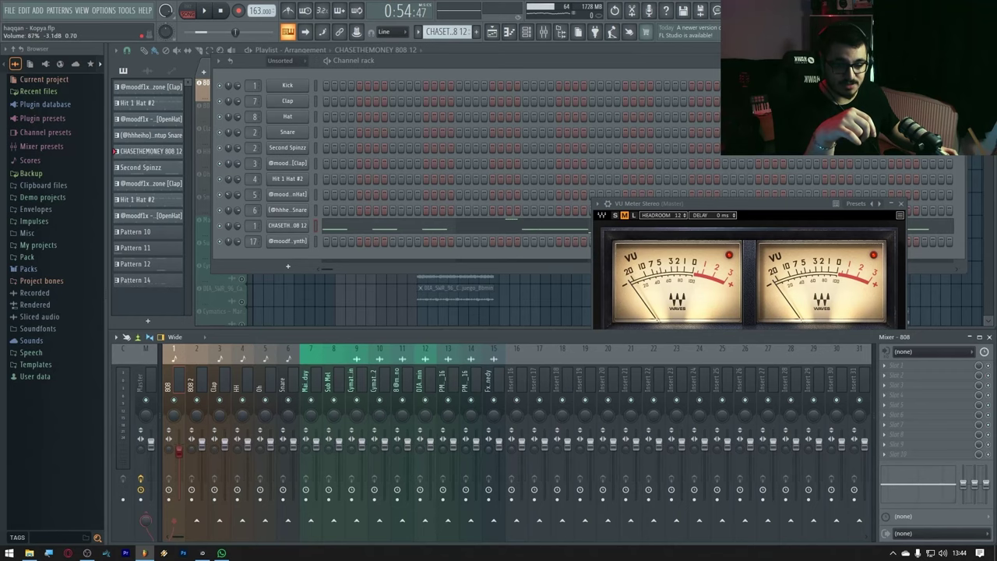
click(141, 383)
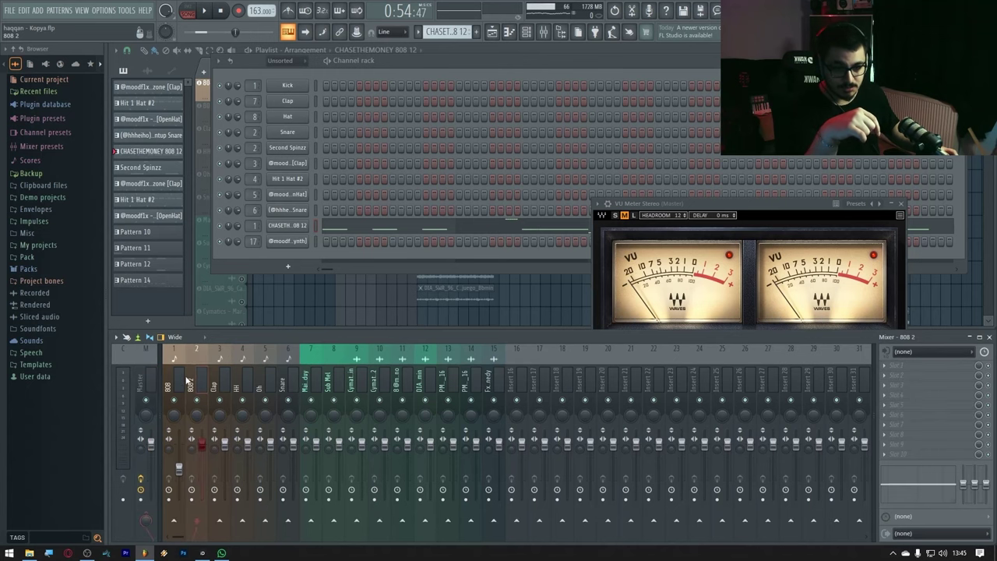
click(178, 382)
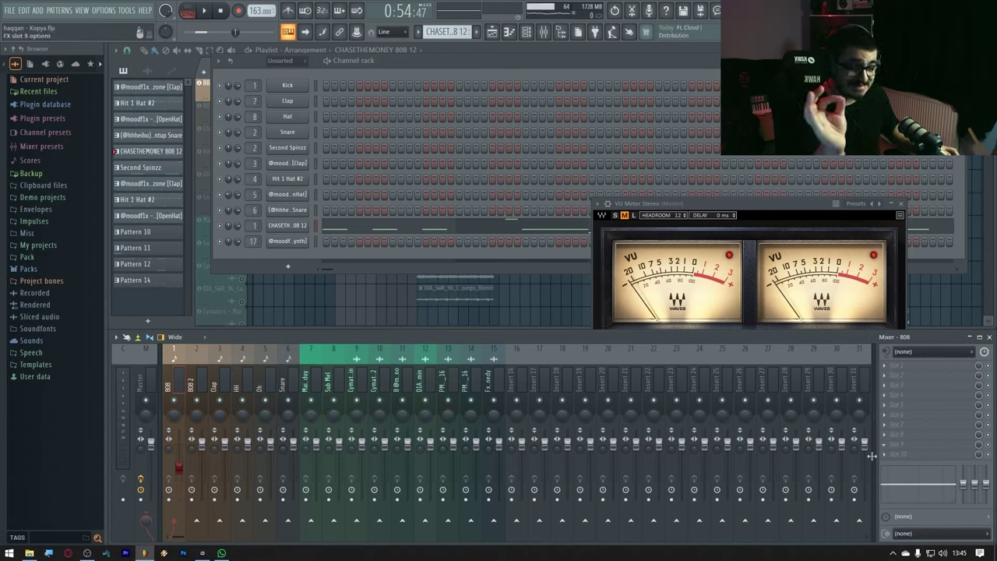
right_click(174, 470)
click(195, 374)
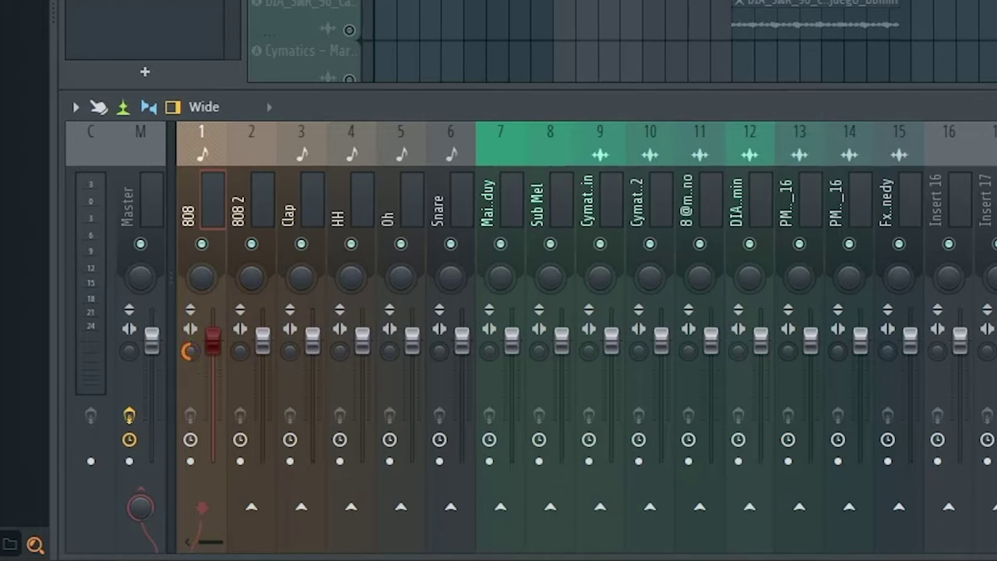
Try the 808 insert's stereo separation at 100% separated and 100% merged, resetting the control after each.
right_click(189, 351)
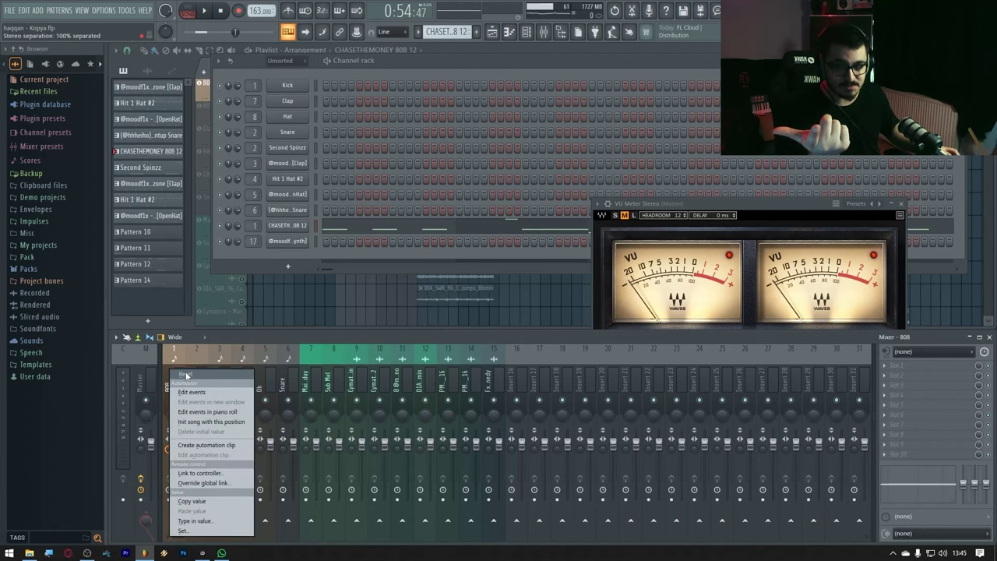
click(186, 375)
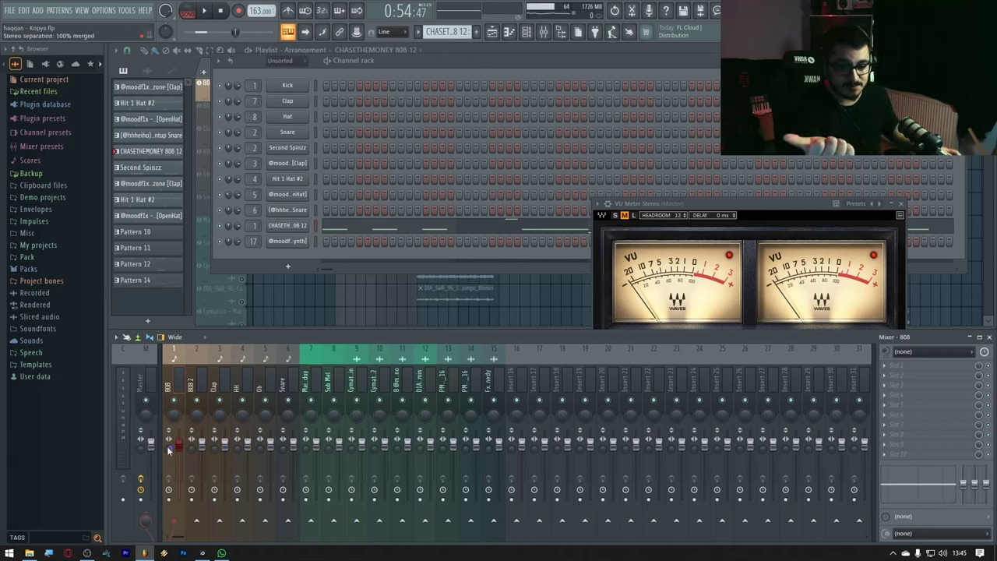
right_click(169, 400)
click(195, 378)
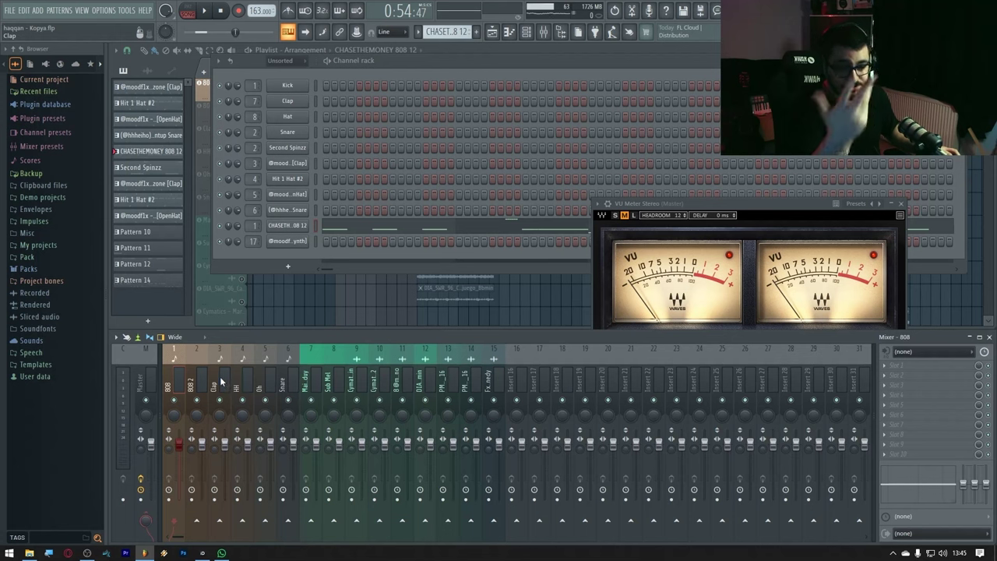
right_click(169, 450)
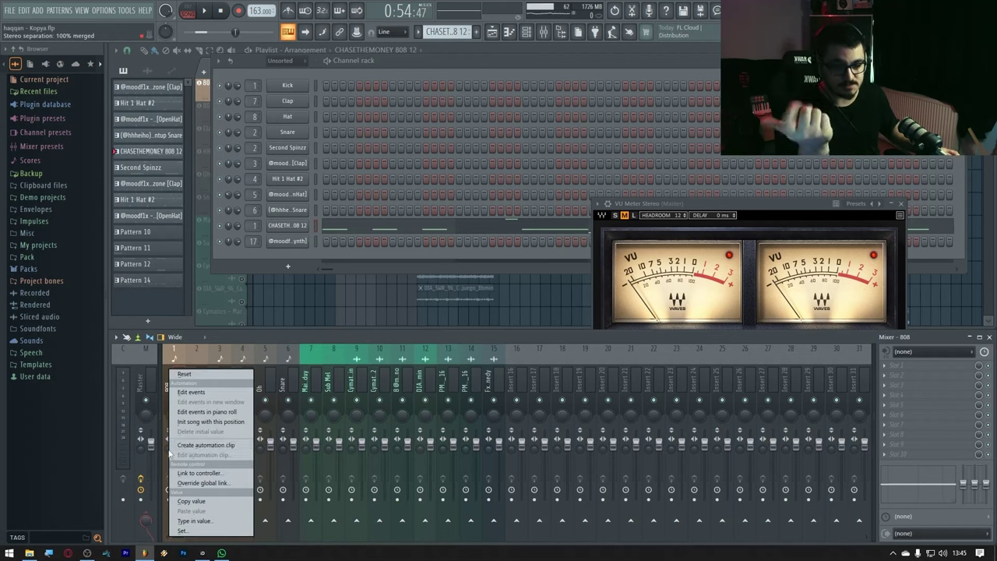
click(186, 375)
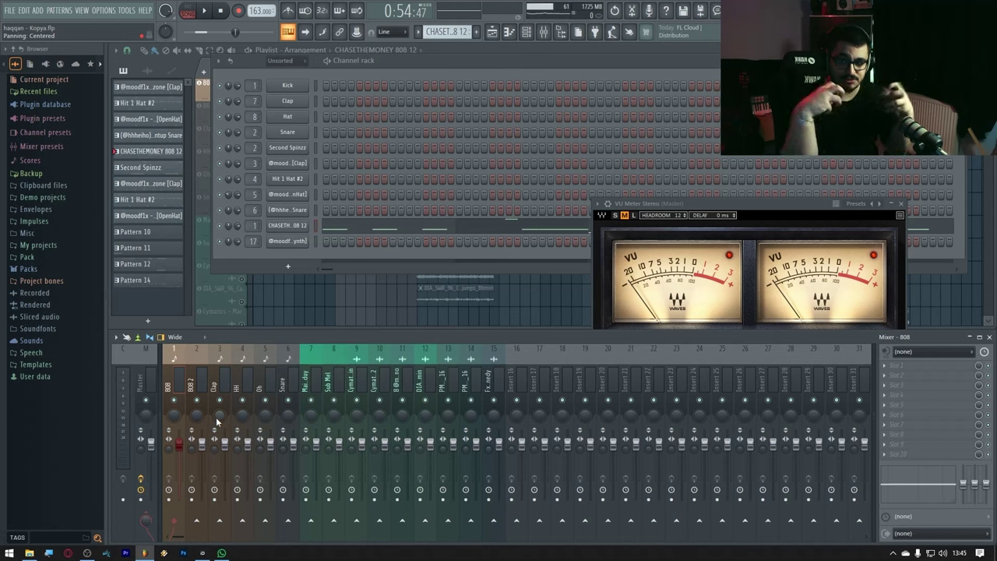
Save the project and play the soloed 808 loop to check its level on the Master's VU meter.
key(ctrl+s)
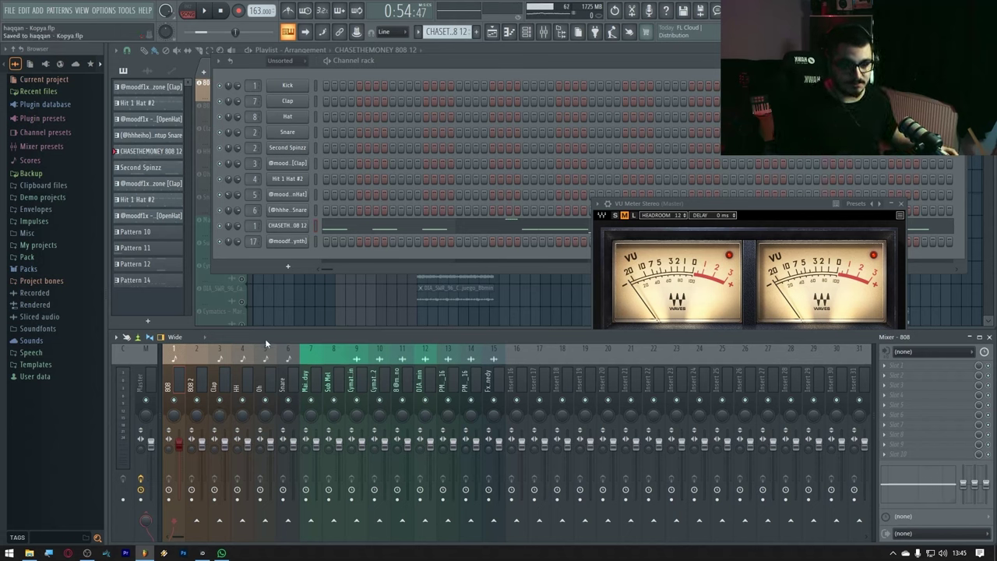
key(space)
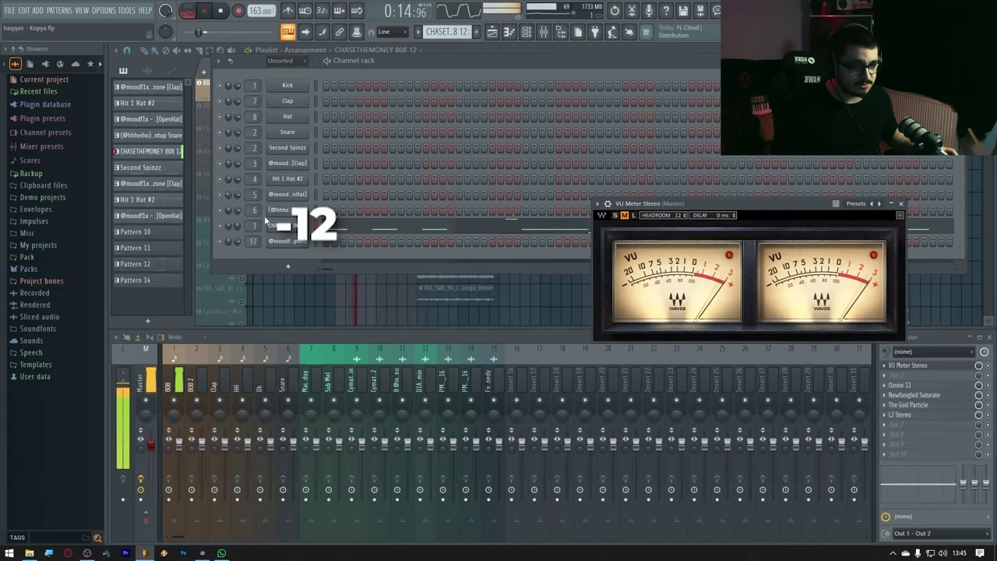
click(265, 221)
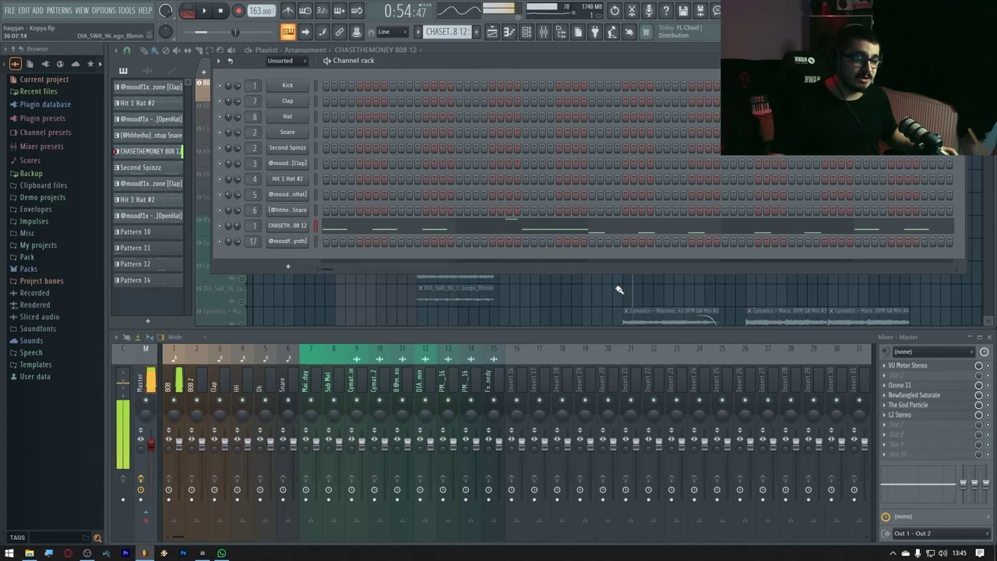
Solo 808 2 and loop bars 17 to 25, playing them with the Master's VU meter and the channel rack open.
key(F6)
drag(421, 76, 499, 75)
key(space)
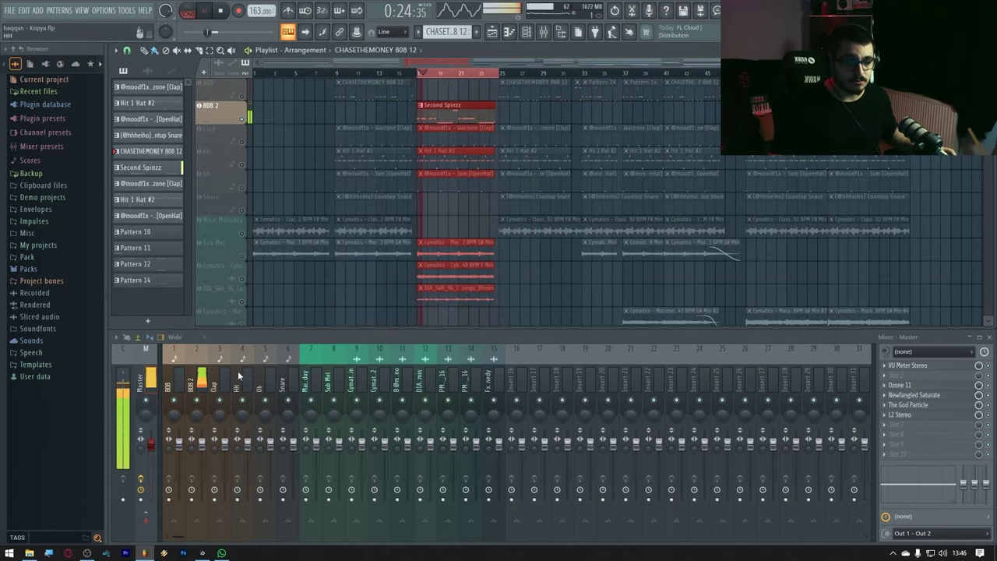
click(907, 365)
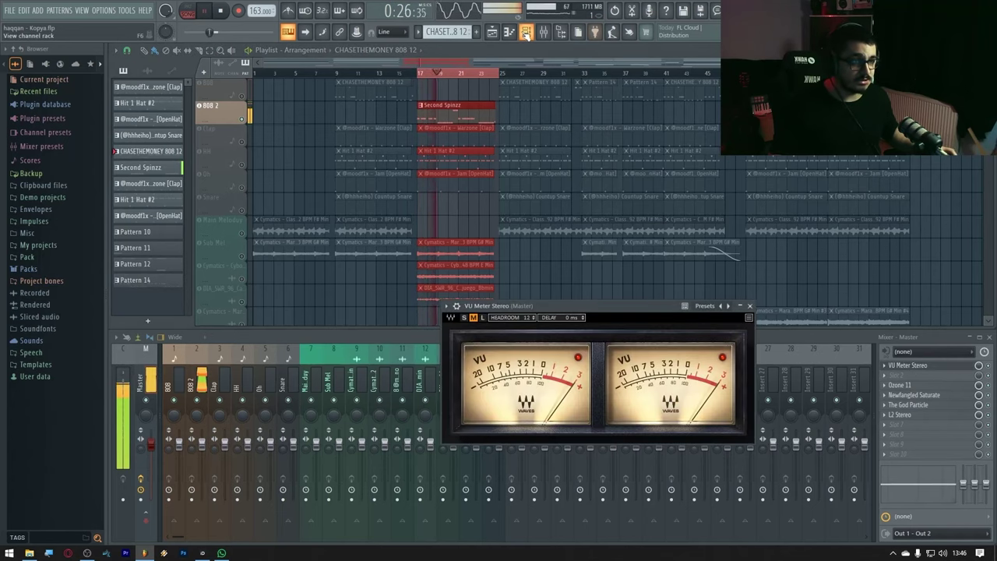
key(F6)
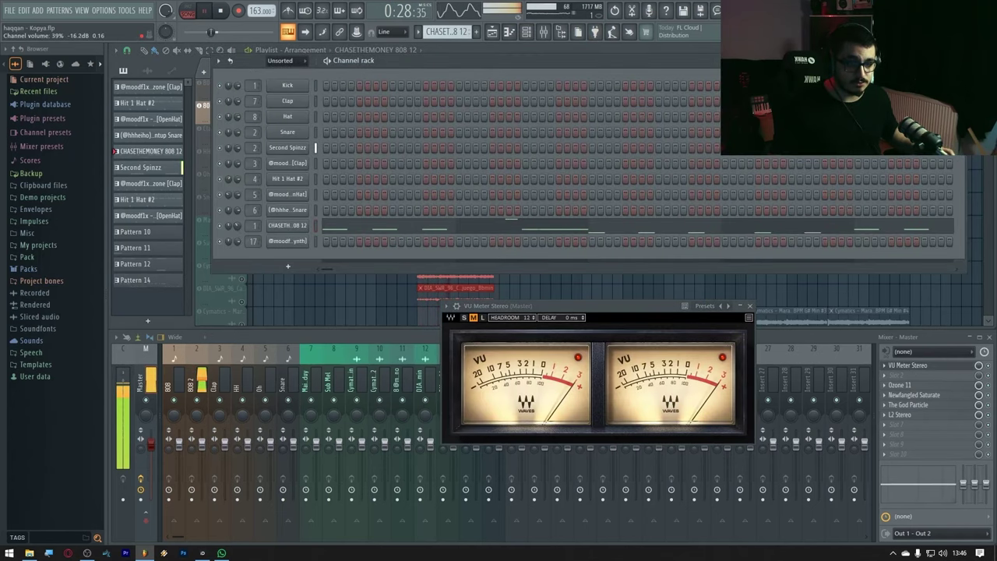
Stop playback and close the Master's VU meter and the channel rack.
key(space)
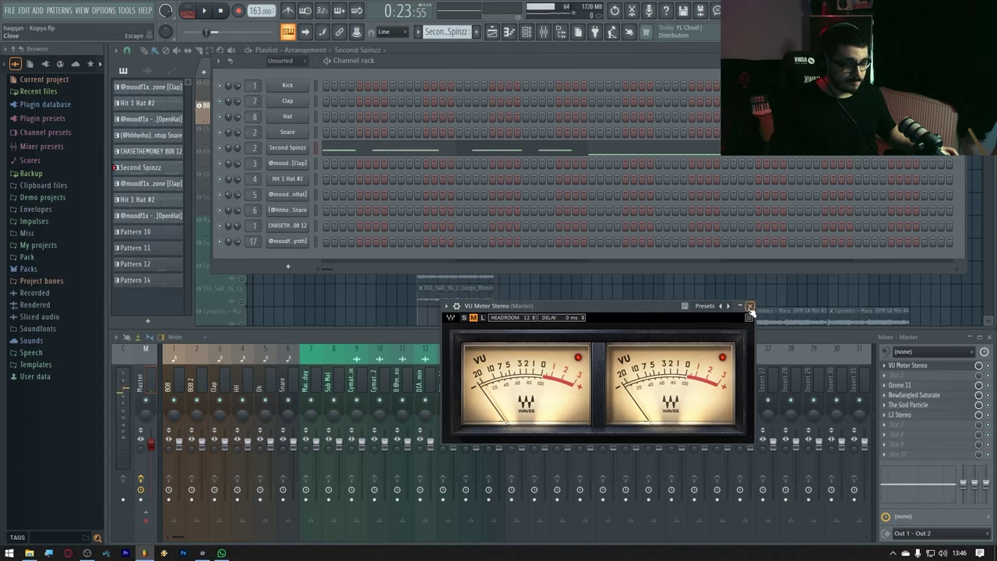
click(749, 306)
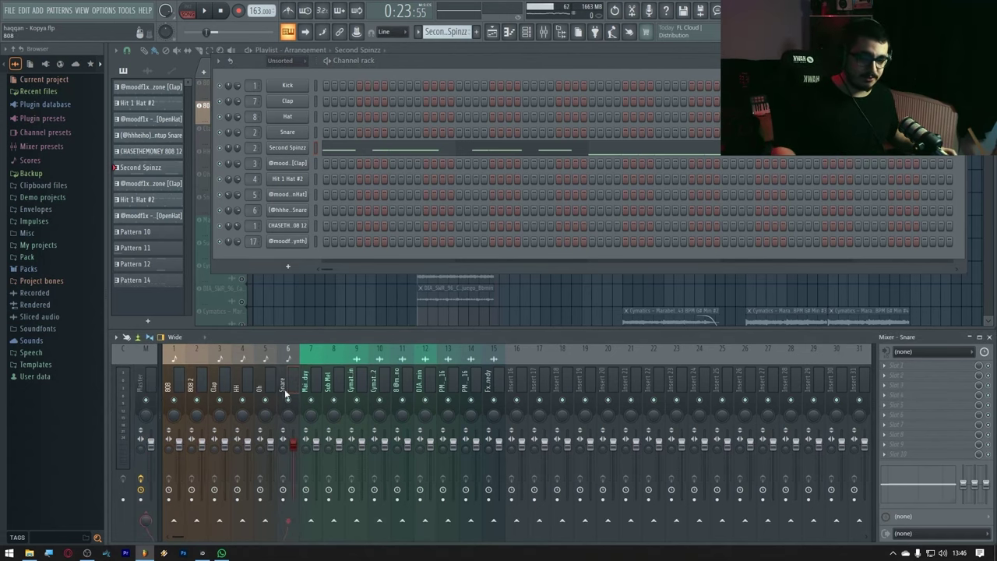
click(241, 403)
key(F6)
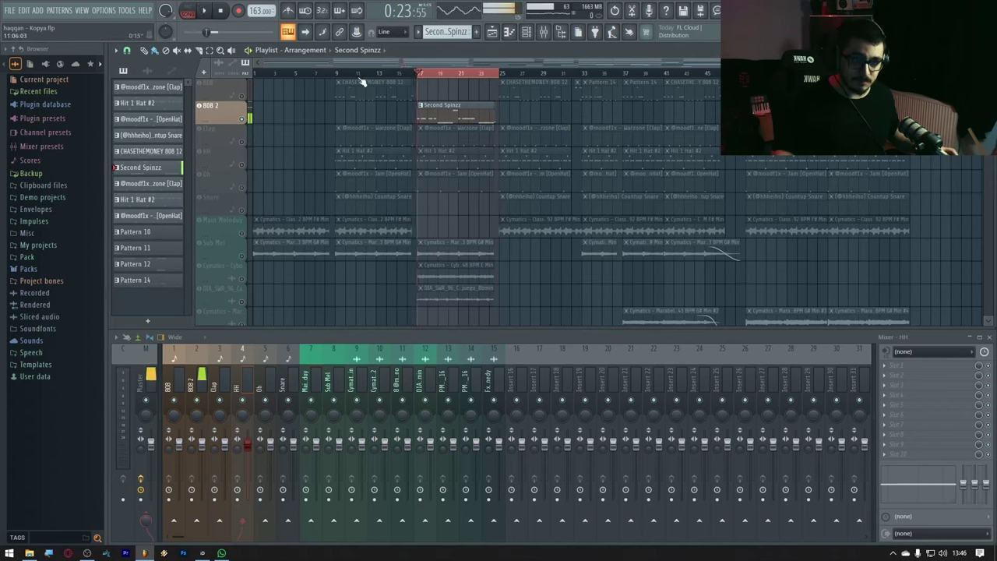
Solo the 808 track in the playlist and set the loop selection from bar 25 onward.
drag(340, 74, 740, 74)
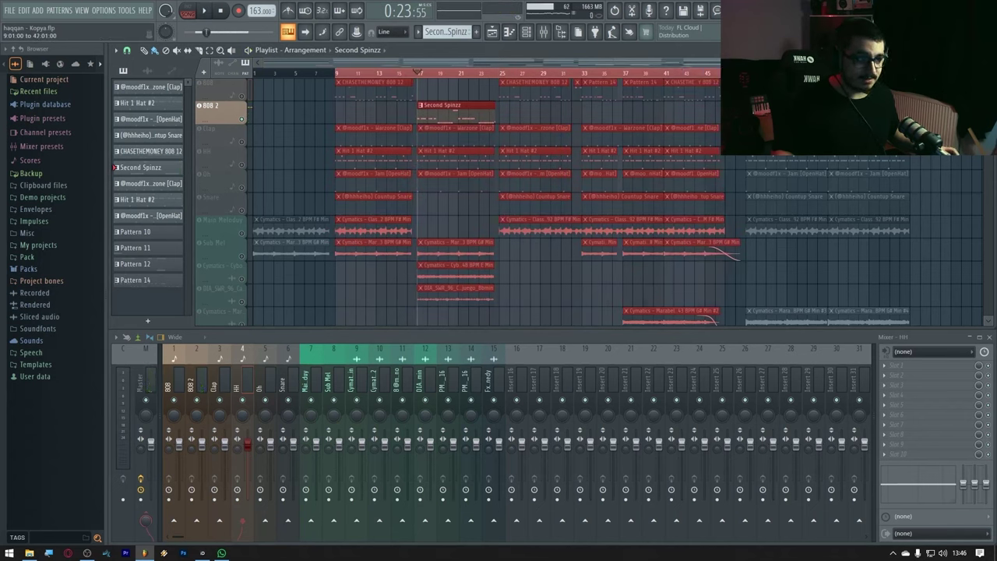
ctrl+click(242, 97)
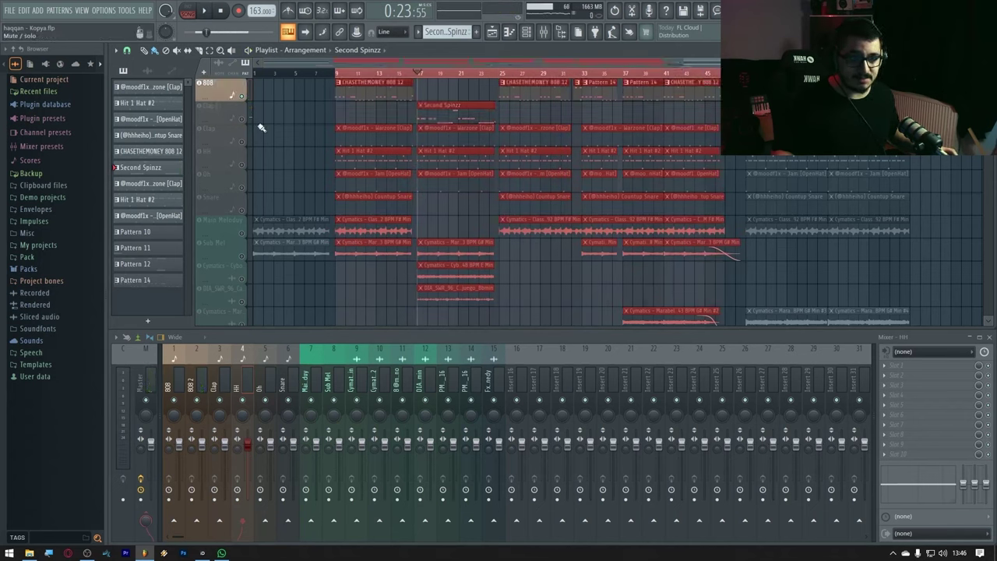
drag(499, 73, 737, 73)
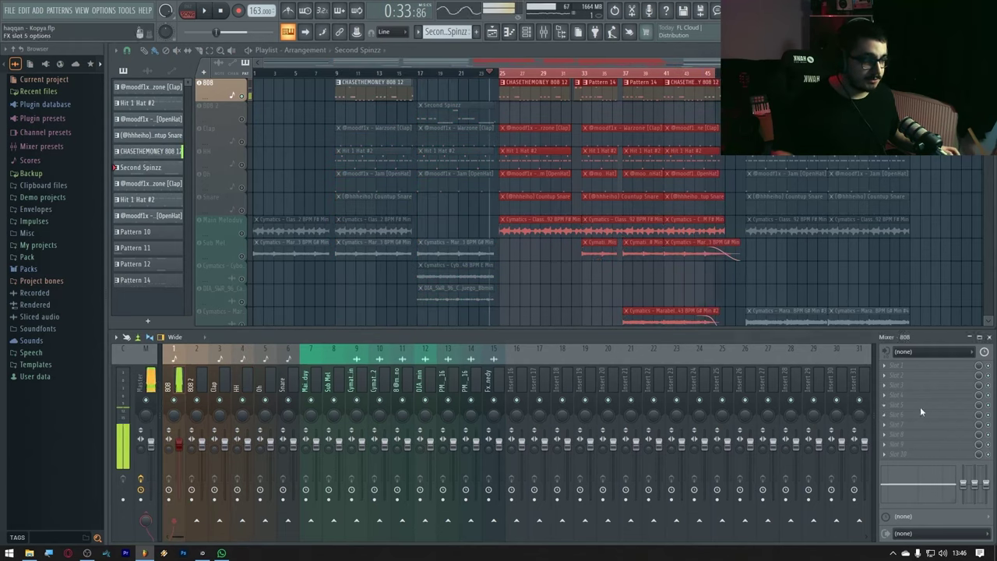
Add Fruity parametric EQ 2 to the 808 insert's effect slot 5 and move its window over the mixer.
click(921, 412)
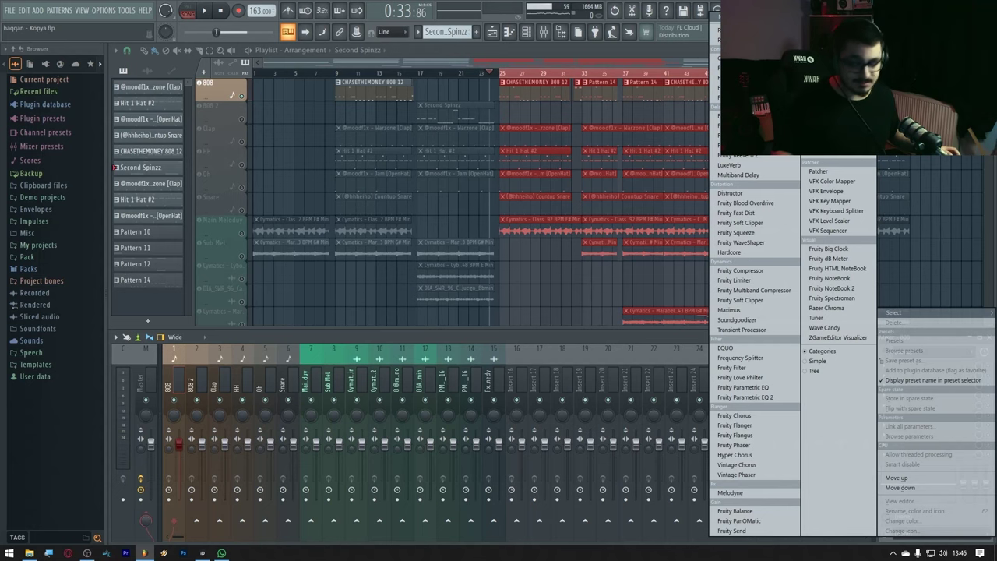
text(para)
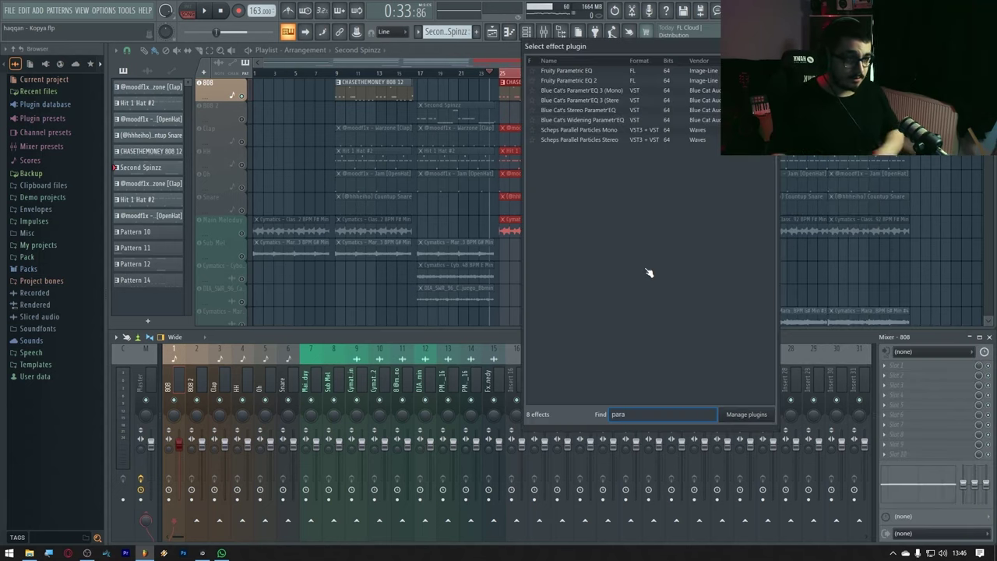
double_click(626, 81)
drag(240, 52, 620, 196)
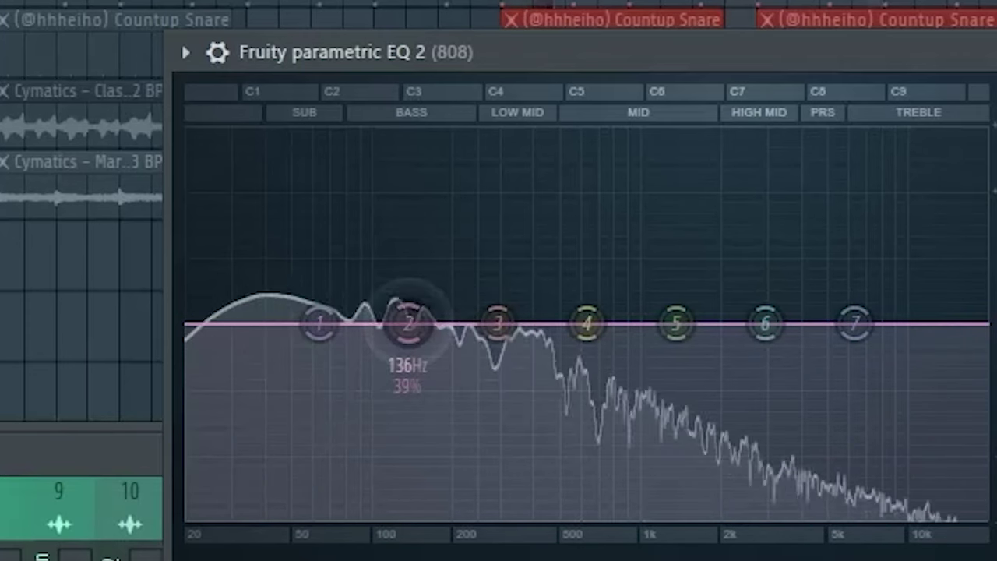
Sweep the 808 EQ's band 2 as a narrow boost of about 12 dB near 41 Hz, and finish with a slight cut.
drag(409, 331, 273, 238)
scroll(282, 278, down, 5)
scroll(270, 232, up, 4)
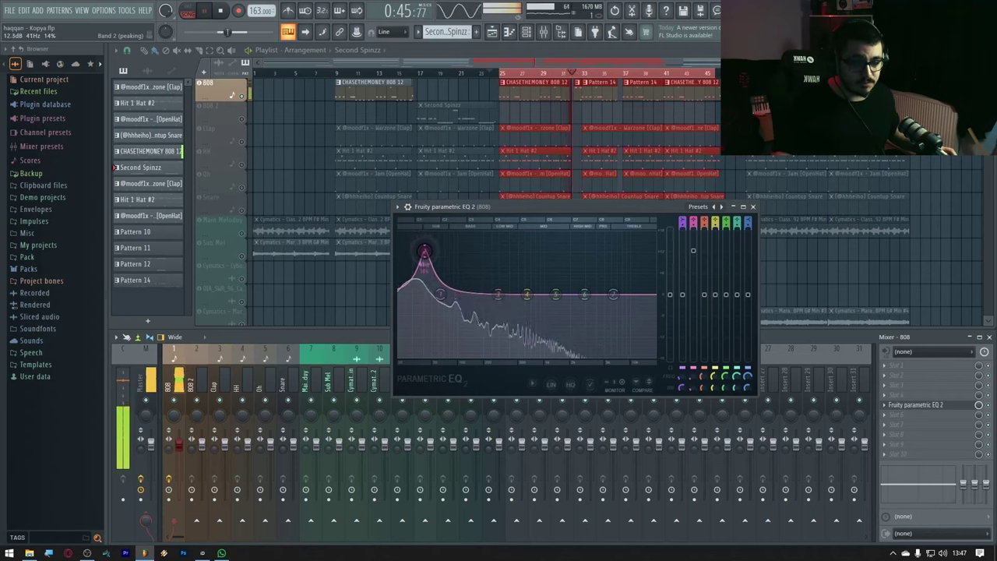
drag(424, 251, 425, 236)
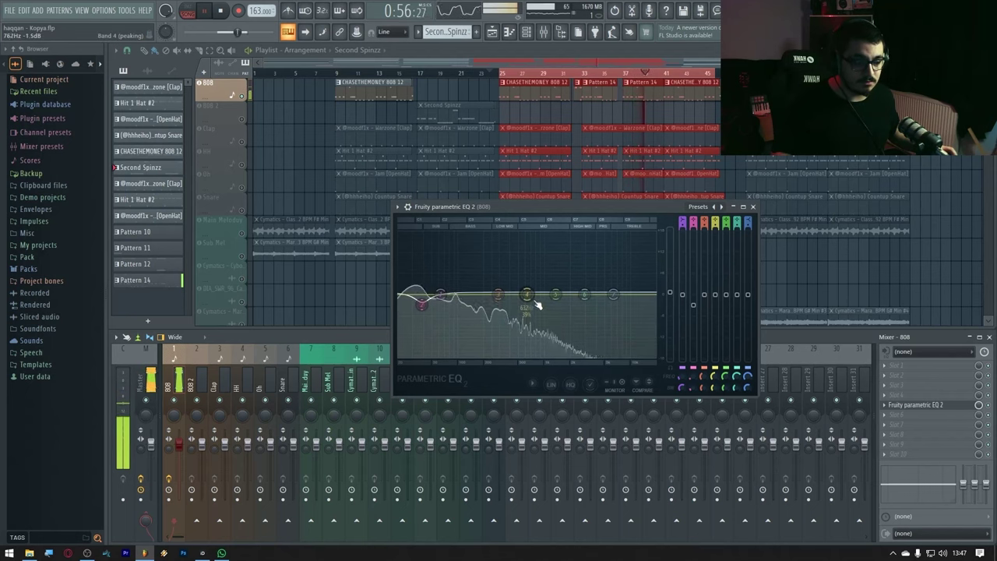
Try boosting the 808 EQ's band 4 by 4.5 dB at 382 Hz, and reset the band.
drag(527, 295, 508, 273)
key(space)
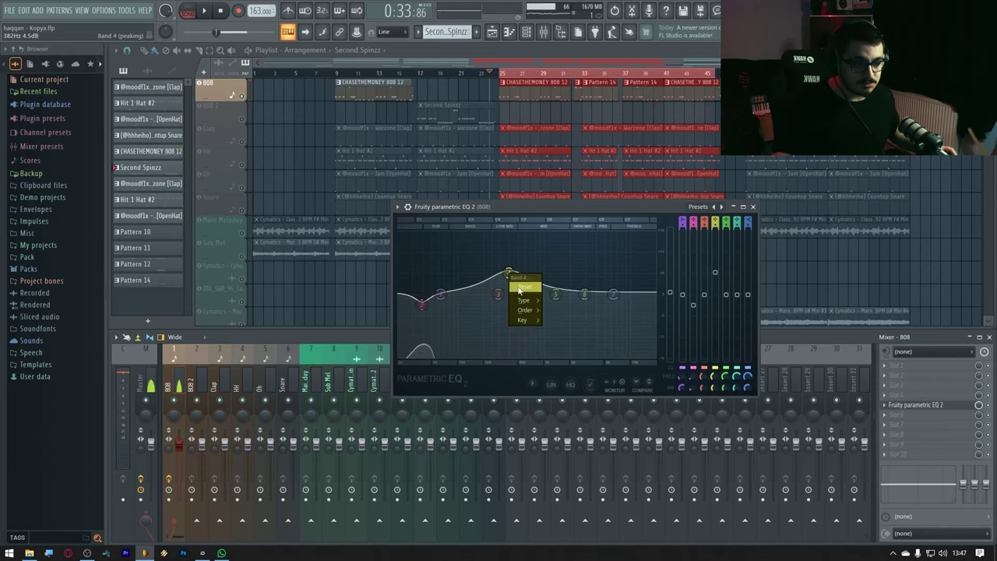
click(524, 287)
key(space)
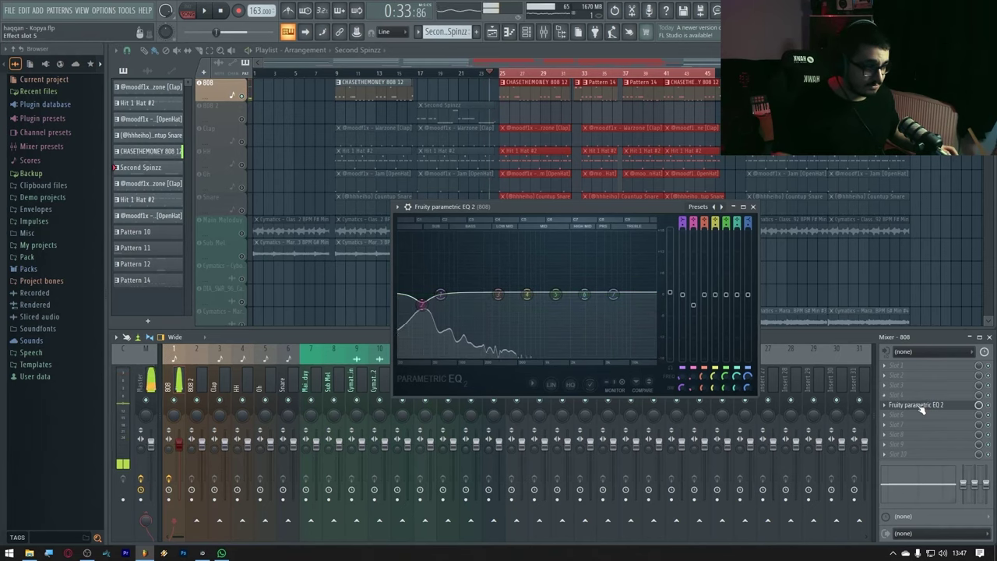
Add Pro-Q 3 to the 808 insert's effect slot 4 and review the plugin load in the performance monitor.
click(915, 404)
click(908, 395)
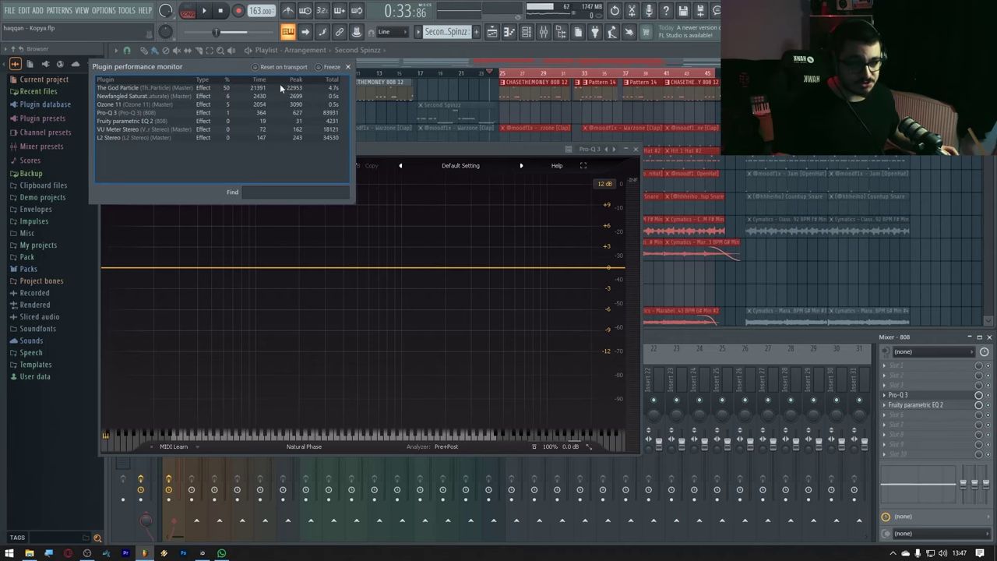
click(348, 66)
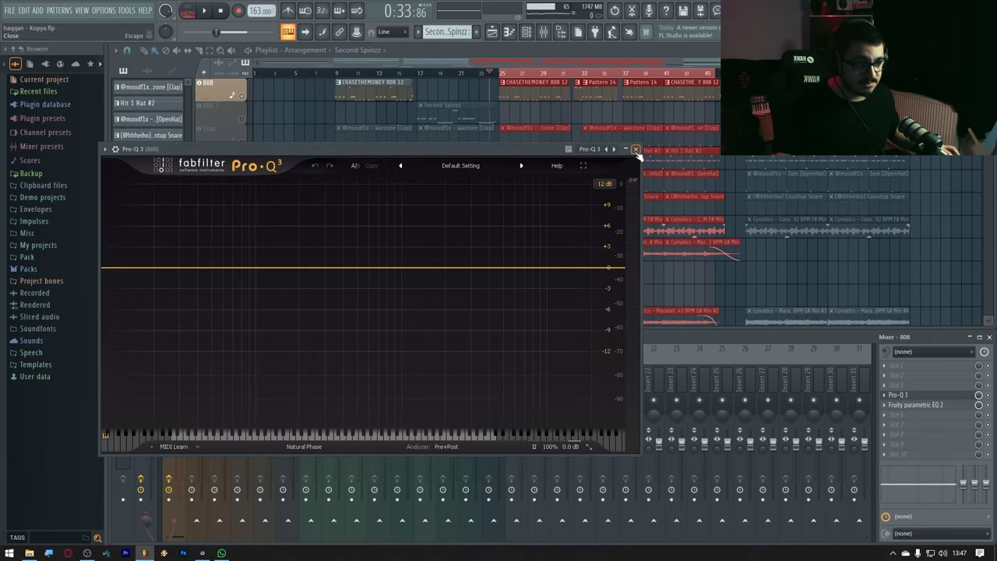
click(635, 149)
Delete The God Particle from the Master's effects chain.
click(141, 380)
right_click(908, 404)
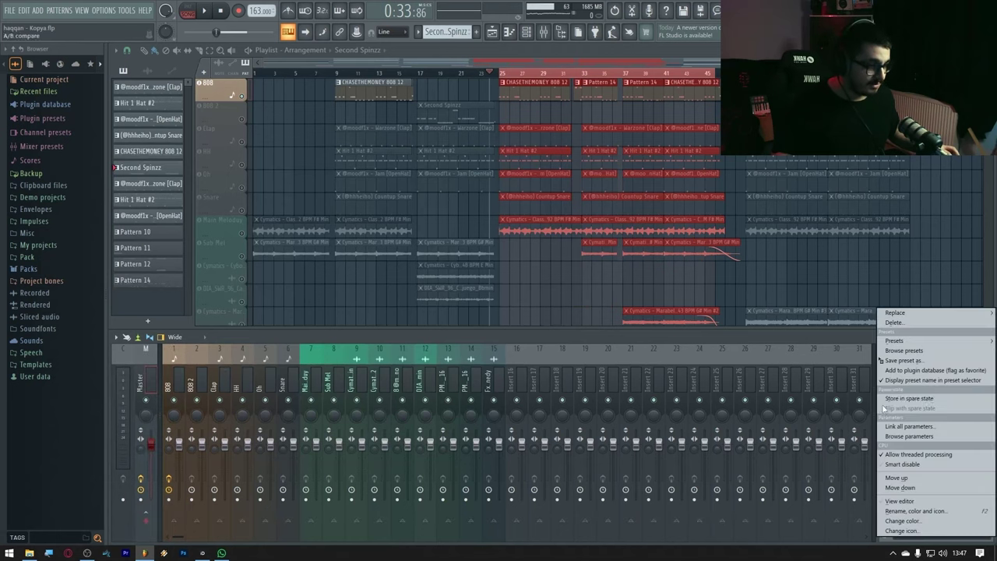
click(908, 335)
click(531, 311)
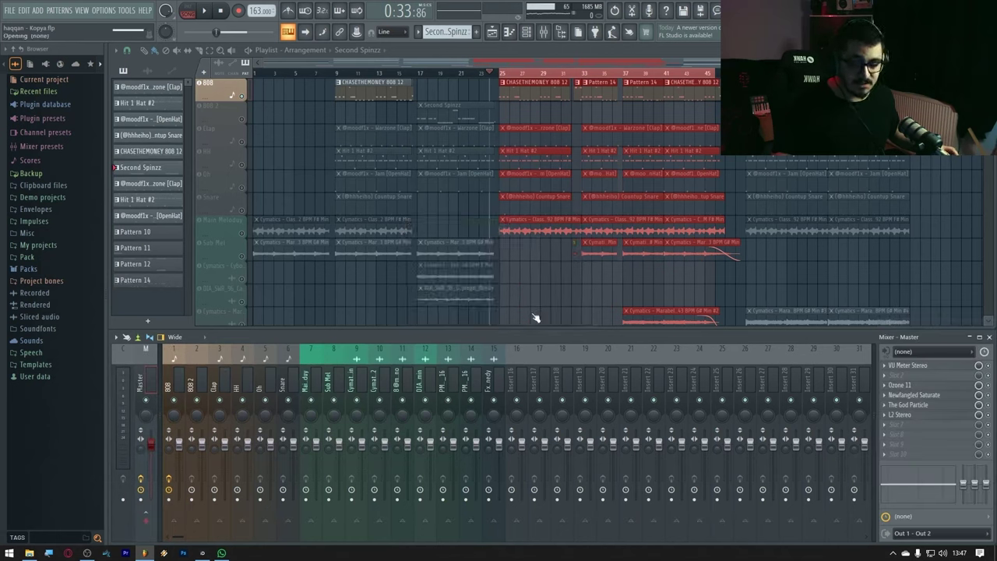
Load TR5 One into the Master's empty effect slot 5 and reposition its window.
click(910, 420)
click(740, 195)
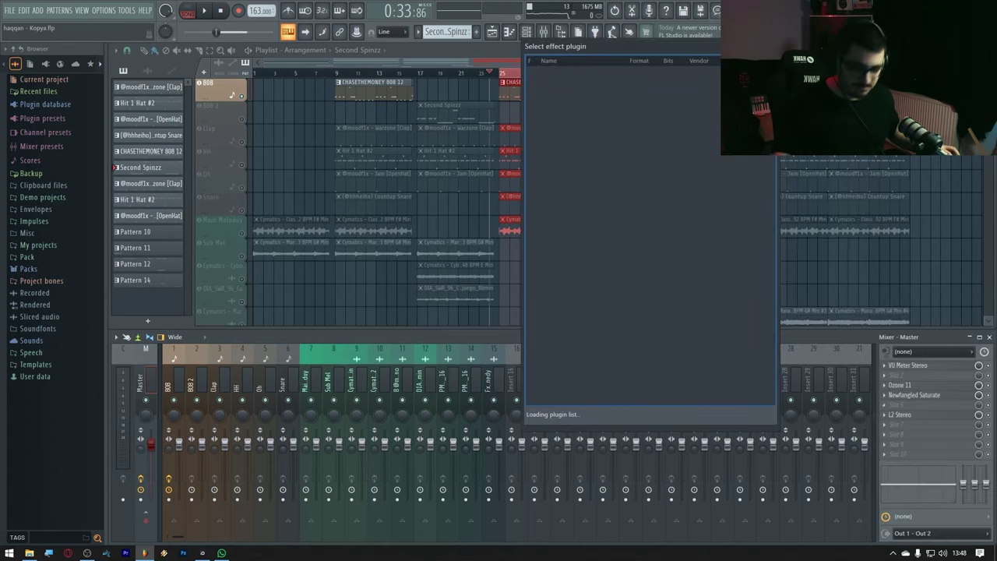
text(trs one)
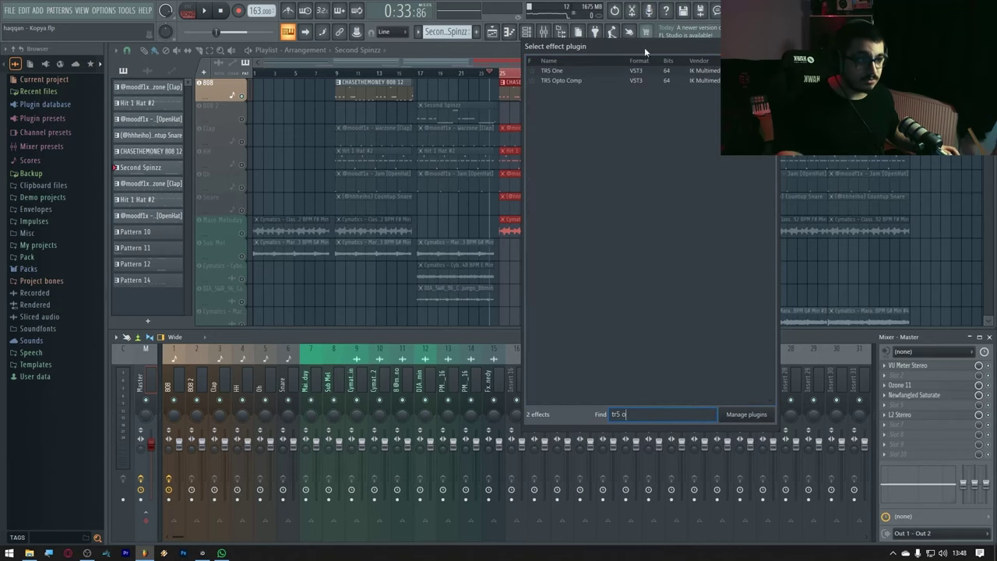
key(Return)
drag(254, 55, 414, 253)
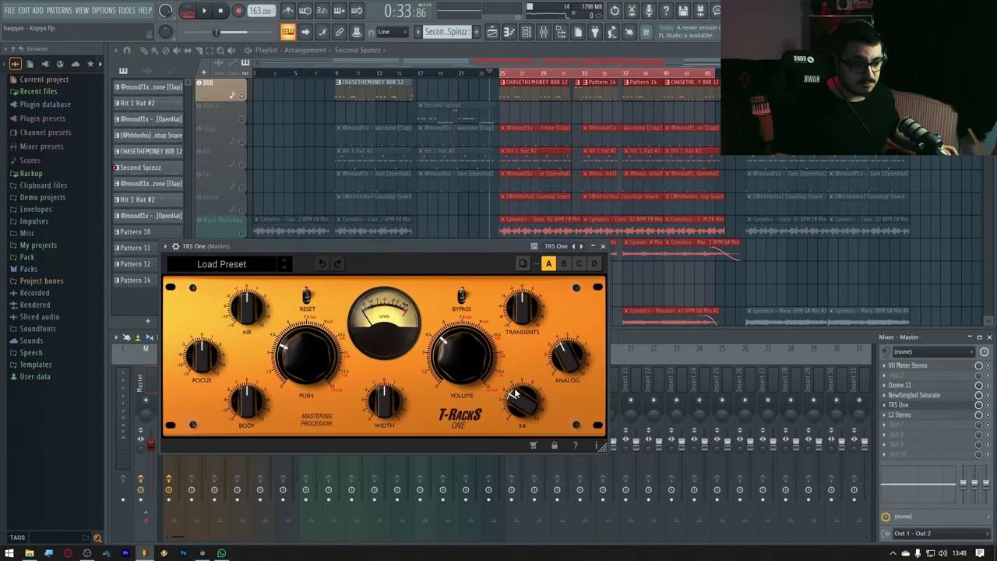
Turn TR5 One's Volume, Analog and Bass Punch down to minimum, set Push to about 2, and raise Air slightly.
drag(313, 371, 313, 365)
drag(462, 355, 461, 382)
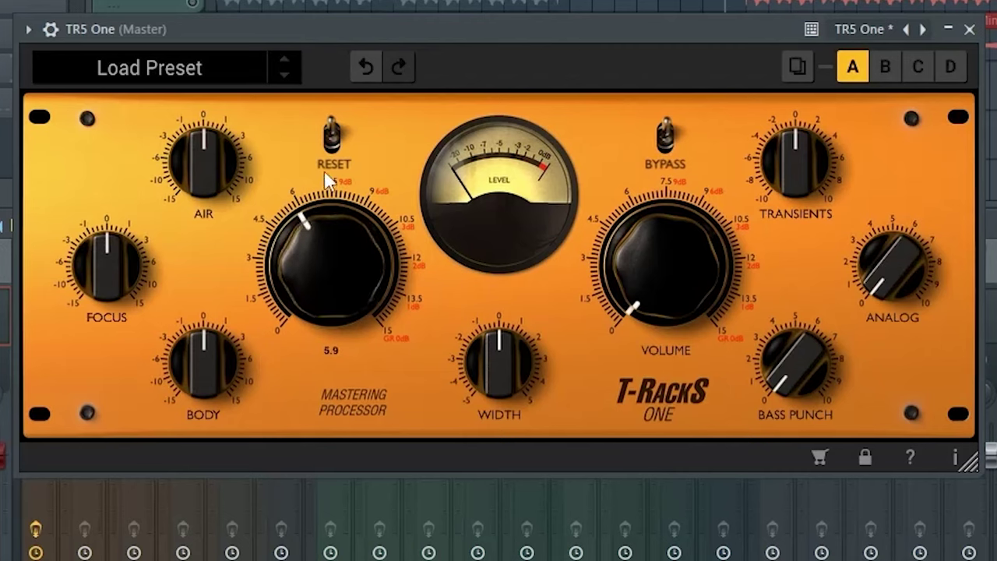
drag(316, 187, 331, 327)
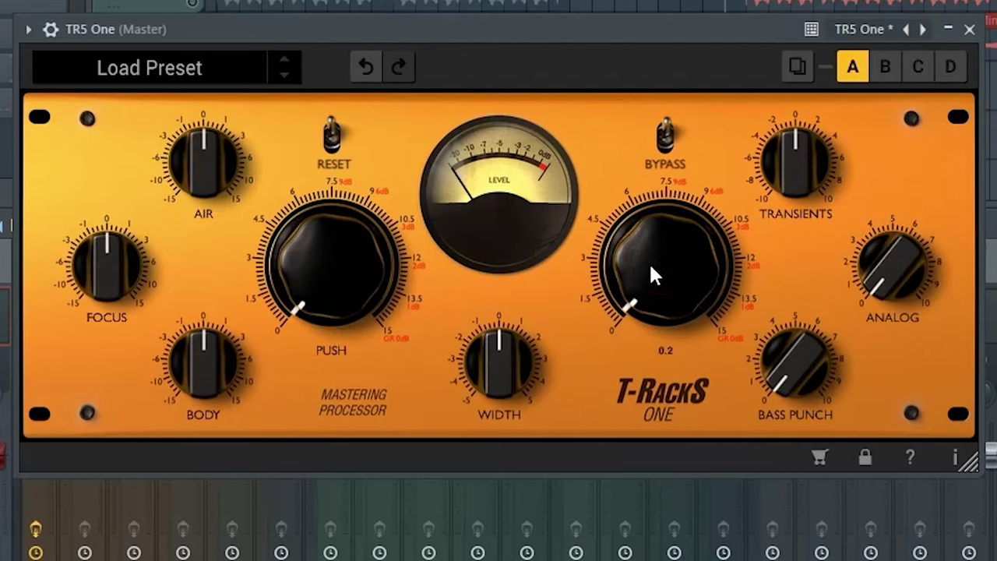
drag(320, 210, 318, 230)
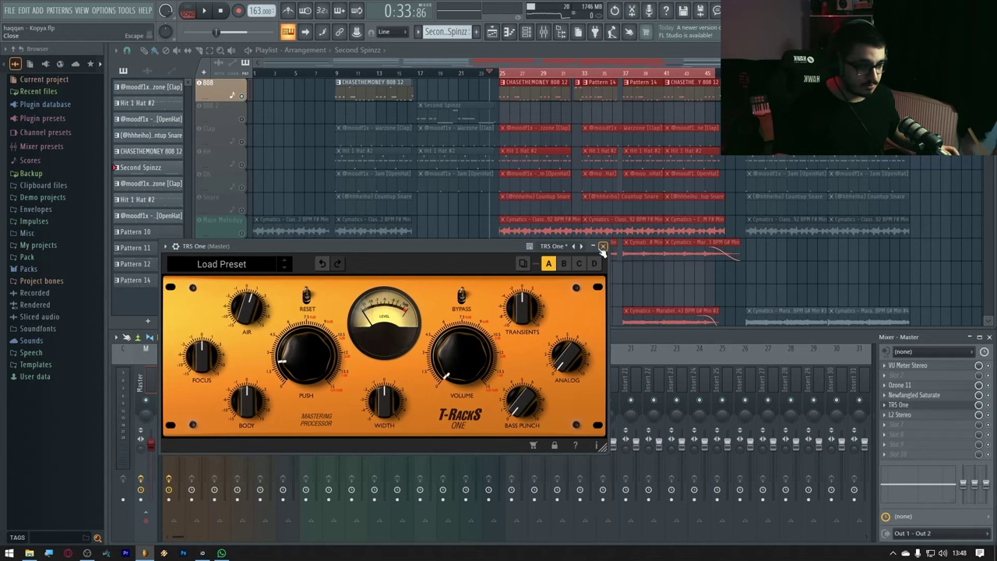
Close TR5 One and examine each plugin's load in the plugin performance monitor during playback.
click(969, 29)
click(564, 11)
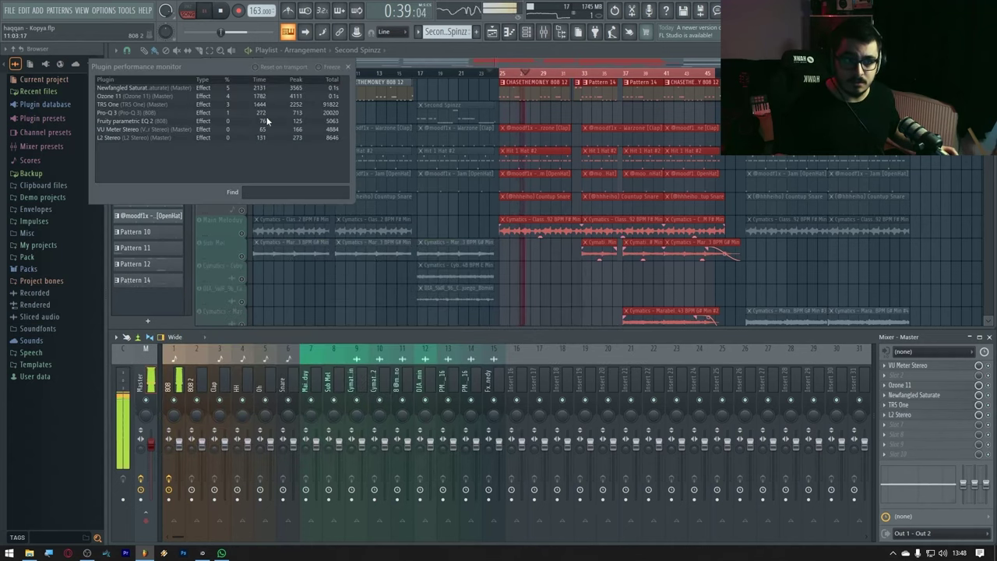
click(348, 66)
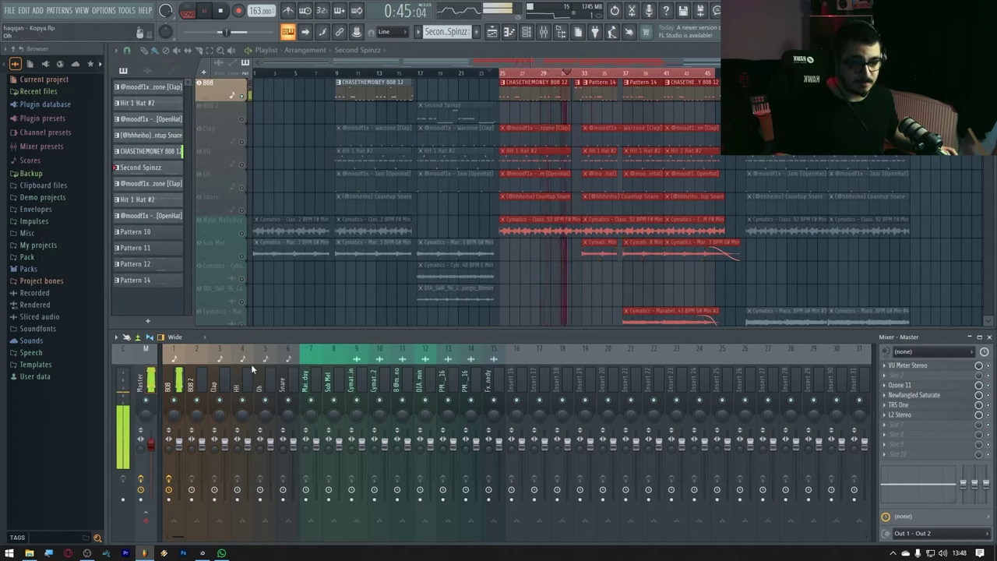
Open the 808 insert's Pro-Q 3 with the loop playing to show the 808's spectrum.
click(169, 381)
key(space)
click(936, 396)
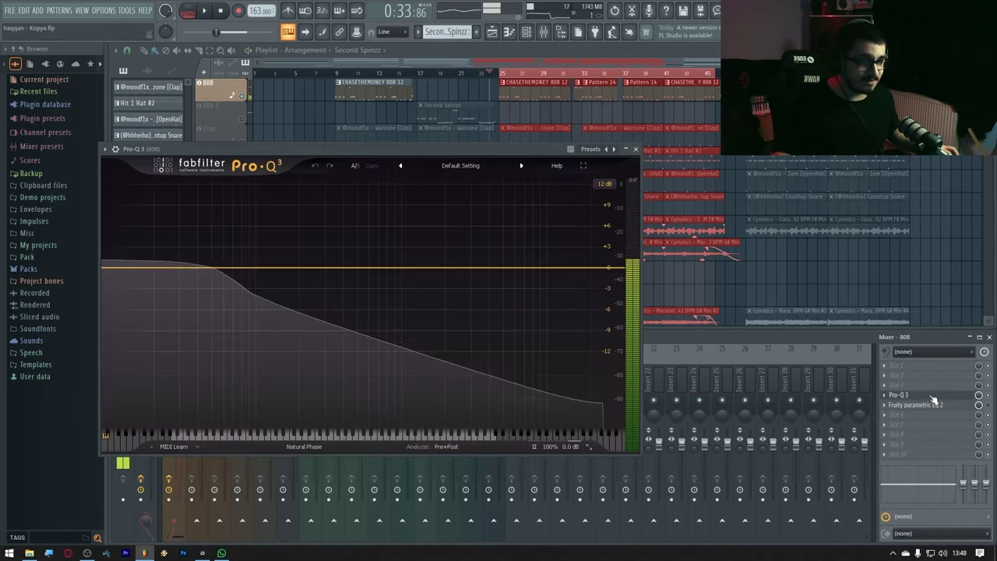
drag(456, 161, 501, 185)
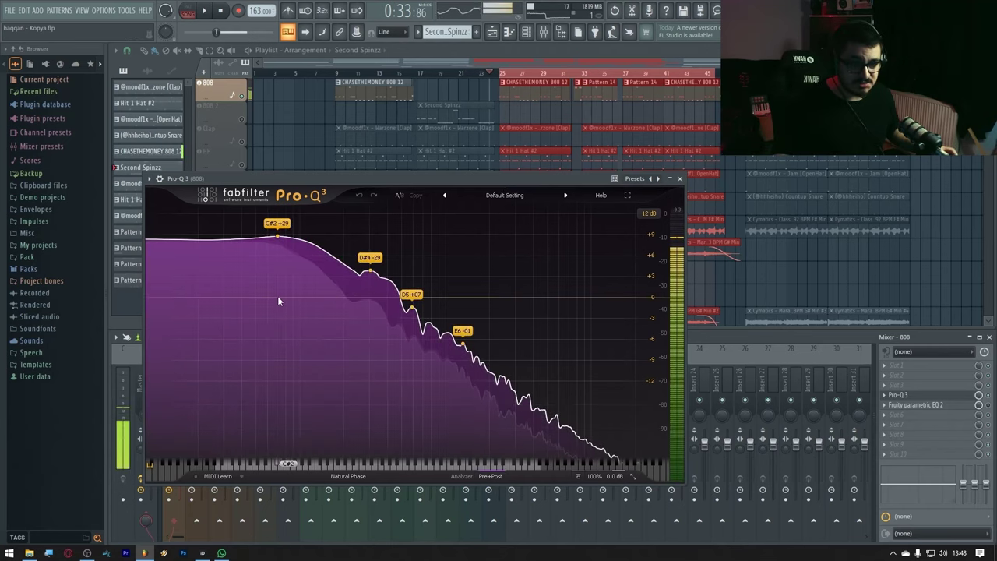
Try bell bands in Pro-Q 3 around 64 to 81 Hz, moving and boosting them, and remove them.
click(272, 299)
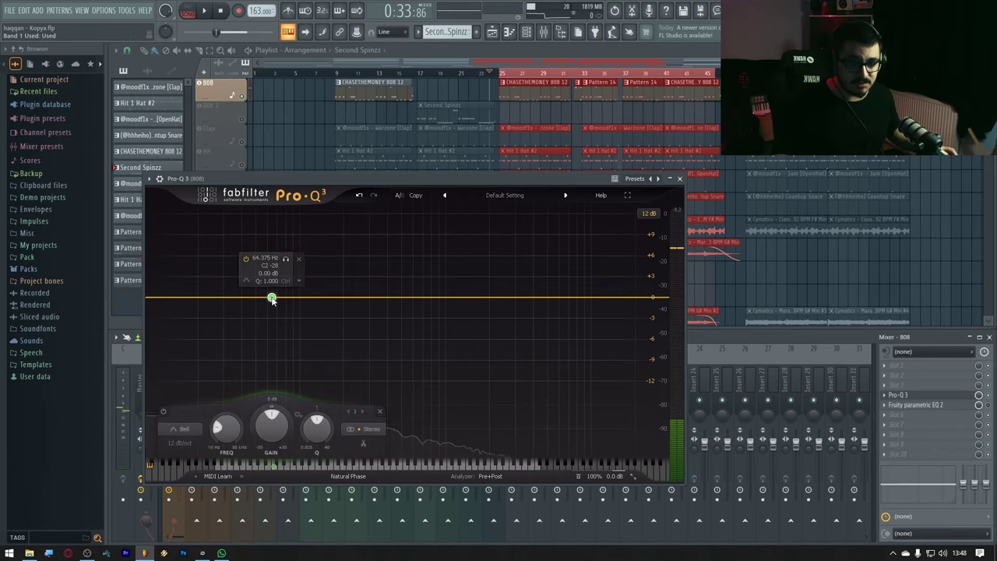
drag(272, 299, 281, 301)
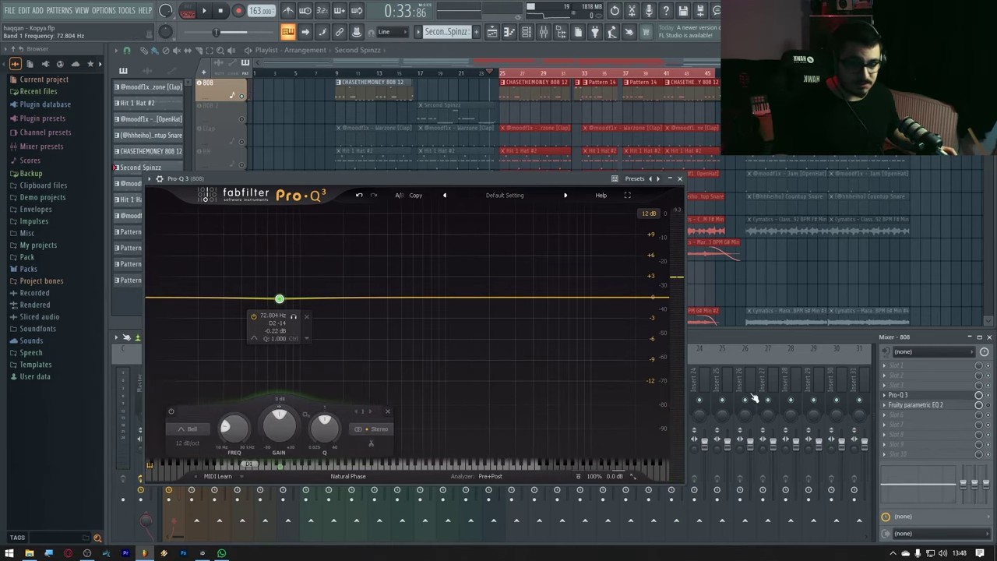
drag(234, 179, 437, 152)
double_click(479, 253)
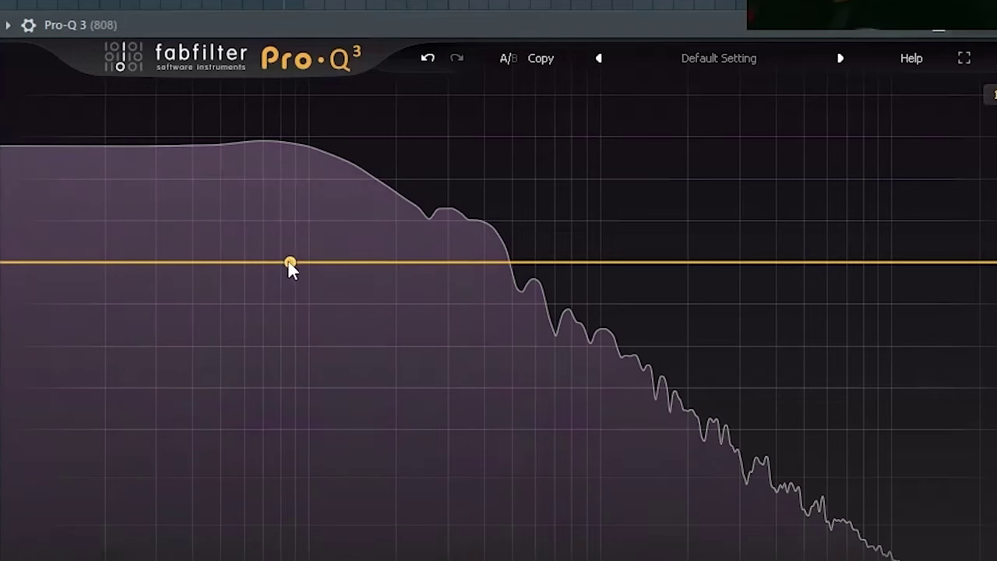
drag(491, 273, 490, 216)
scroll(486, 234, up, 3)
drag(286, 150, 282, 192)
click(336, 115)
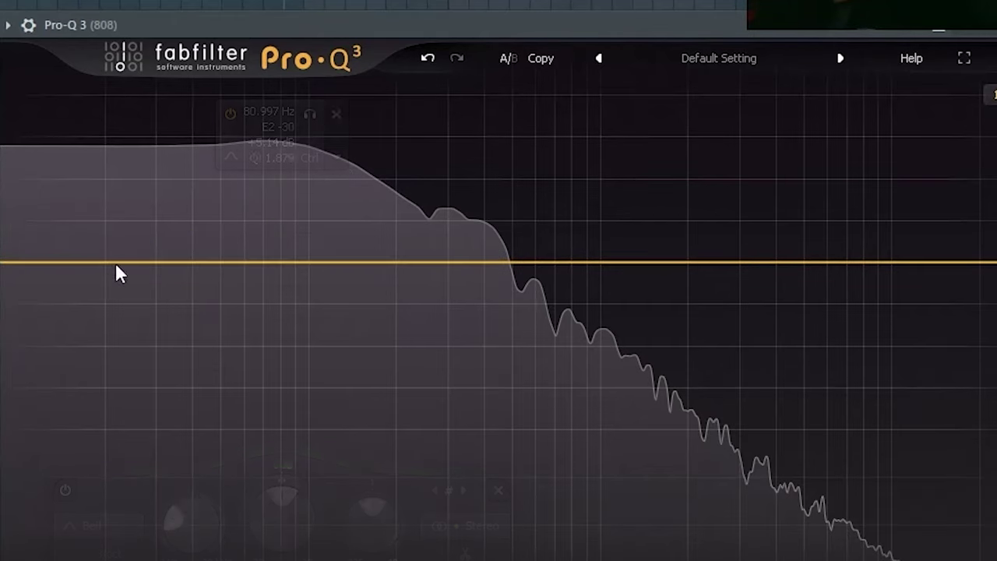
Cut the 808's lows about 3 dB with a Pro-Q 3 low shelf, add a low-mid bell boost of about 1 dB, and close the EQ.
drag(39, 264, 302, 308)
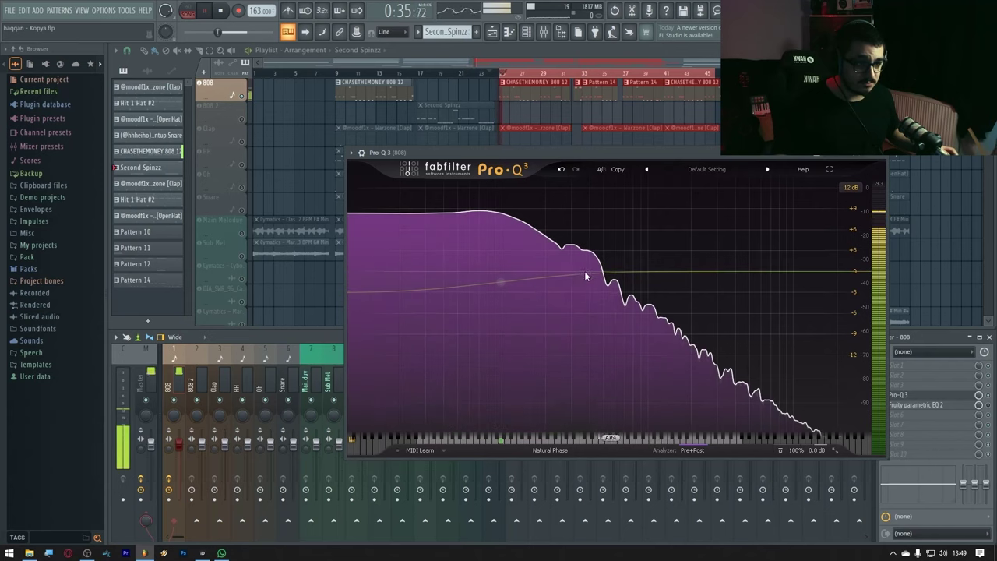
double_click(460, 165)
drag(578, 222, 577, 361)
scroll(574, 177, up, 3)
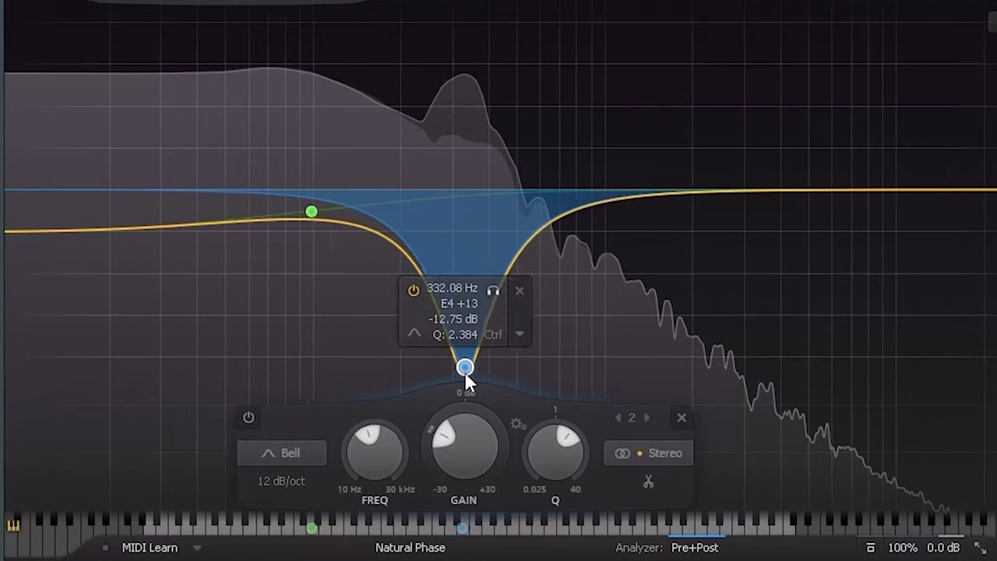
drag(464, 371, 445, 173)
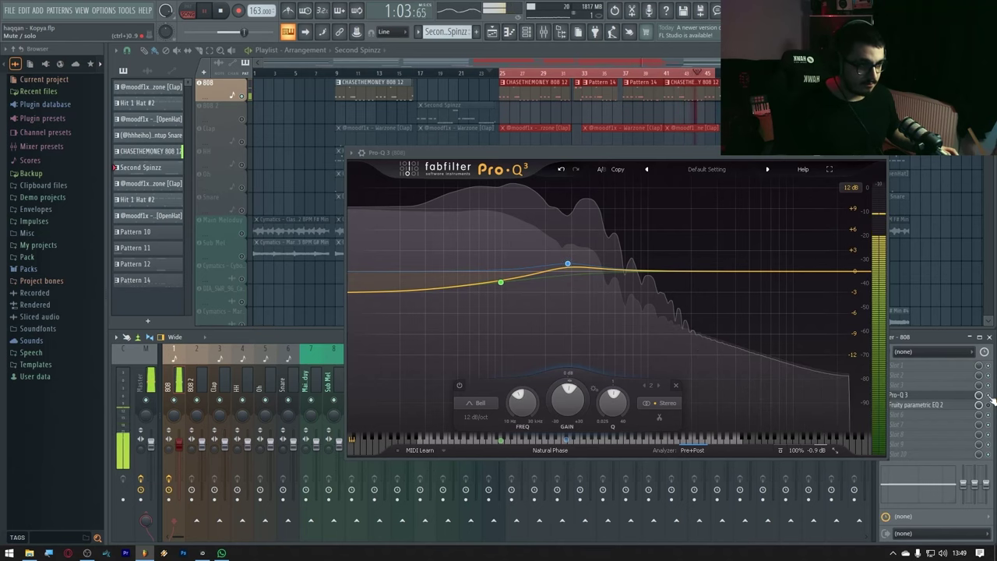
click(880, 152)
key(space)
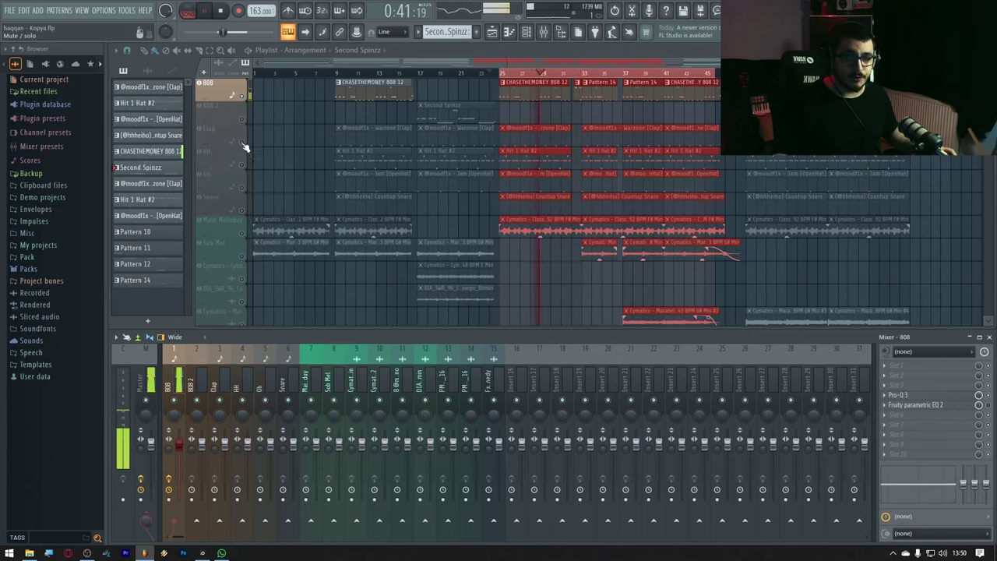
Unmute the Clap track alongside the 808, select its clips, stop playback, and undo the clip shift in the playlist.
drag(212, 132, 232, 87)
key(space)
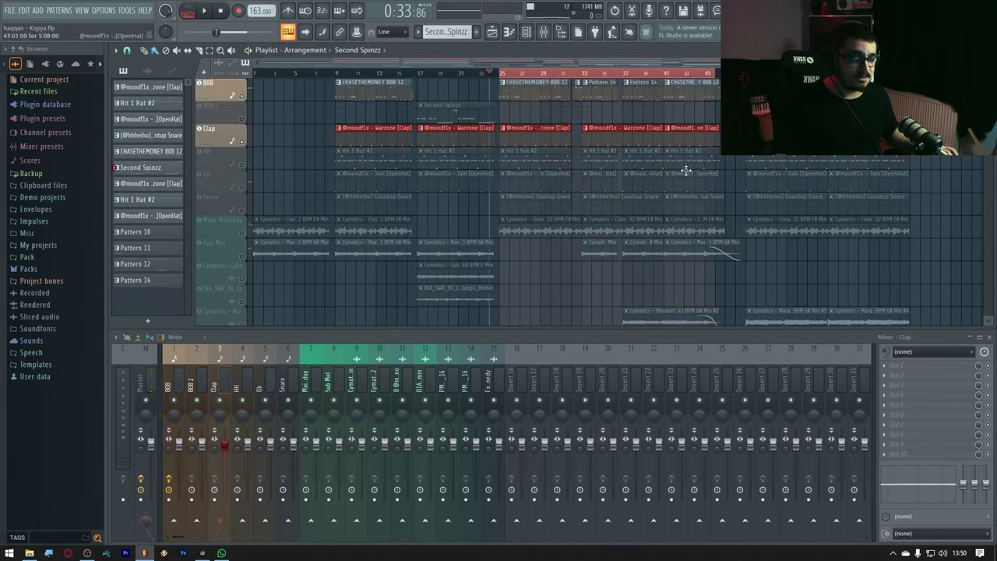
key(ctrl+z)
scroll(507, 164, up, 6)
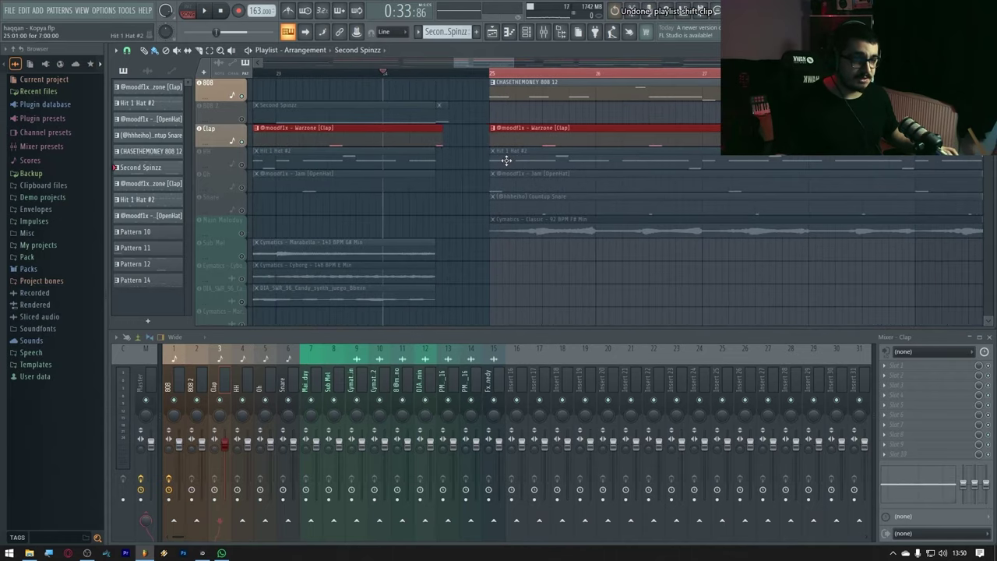
scroll(507, 161, down, 6)
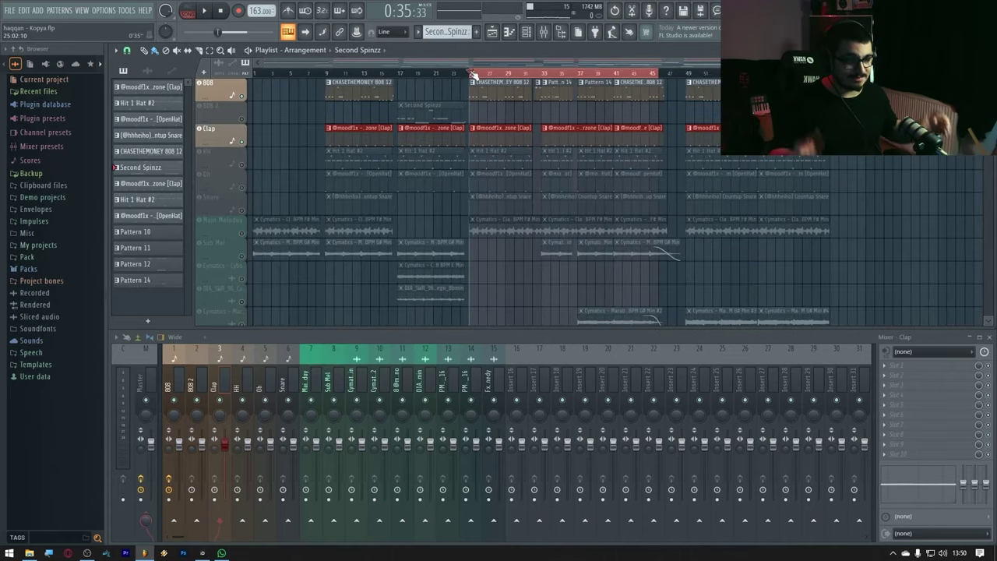
Unmute the Snare track alongside the Clap, move it directly below the Clap, and lower the Clap and Snare mixer faders.
click(200, 128)
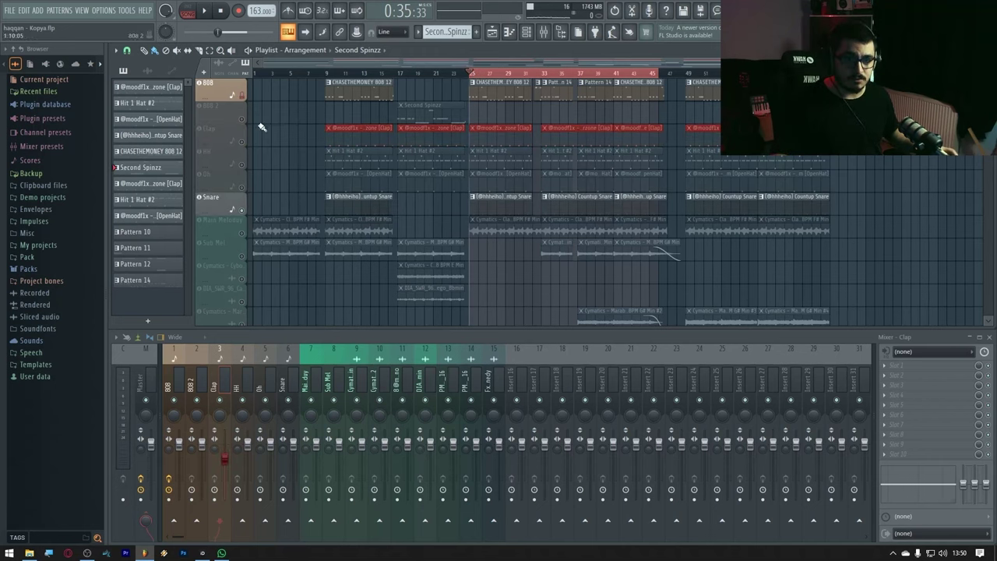
click(246, 144)
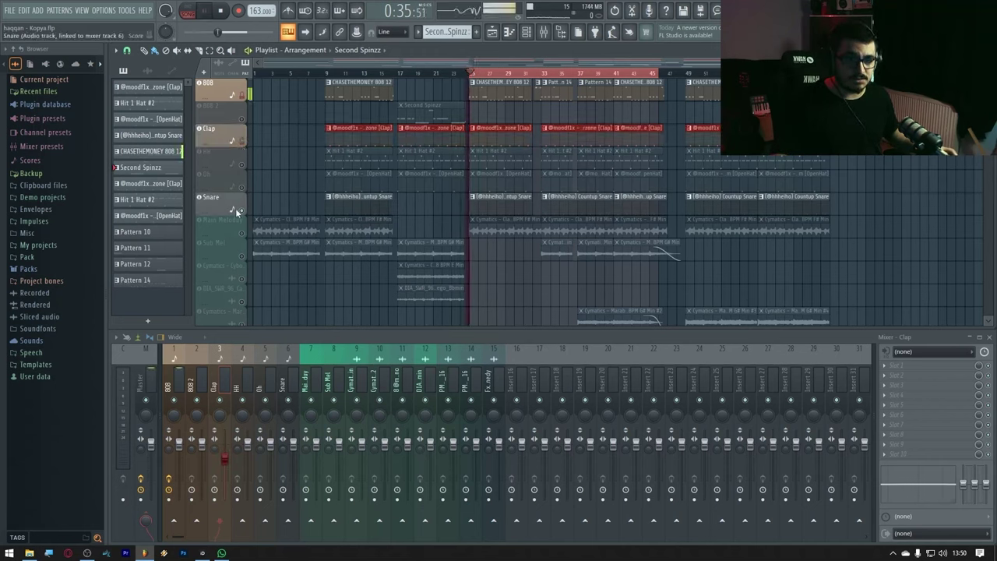
drag(223, 209, 223, 161)
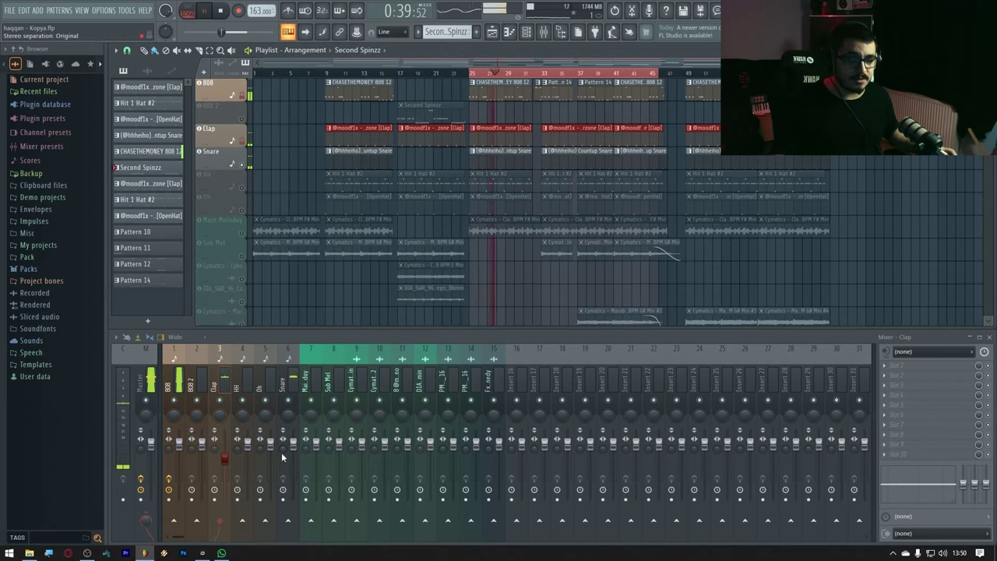
drag(293, 441, 293, 460)
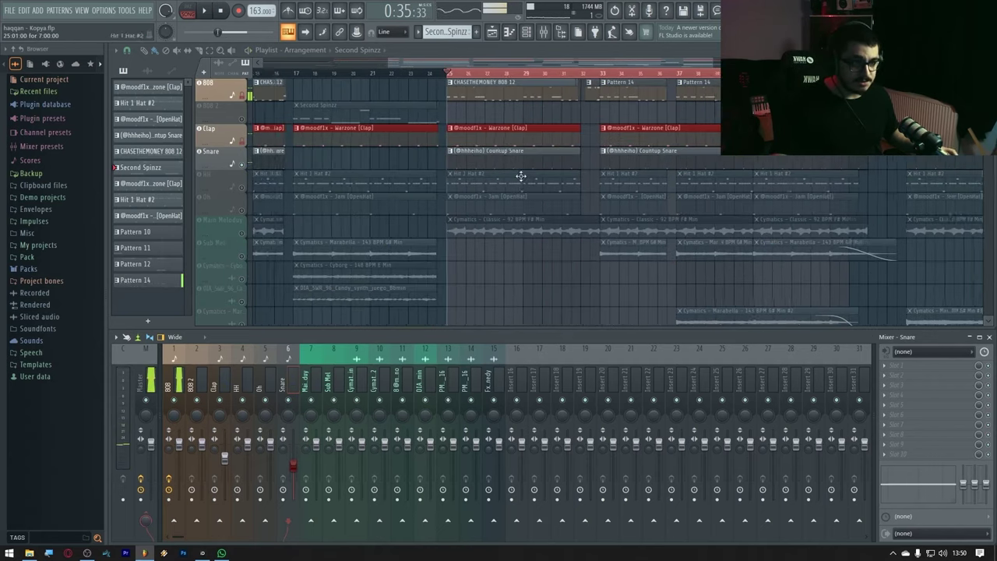
Rename the Clap track to Rim and open the Warzone clap channel's sampler from the channel rack.
scroll(475, 168, up, 3)
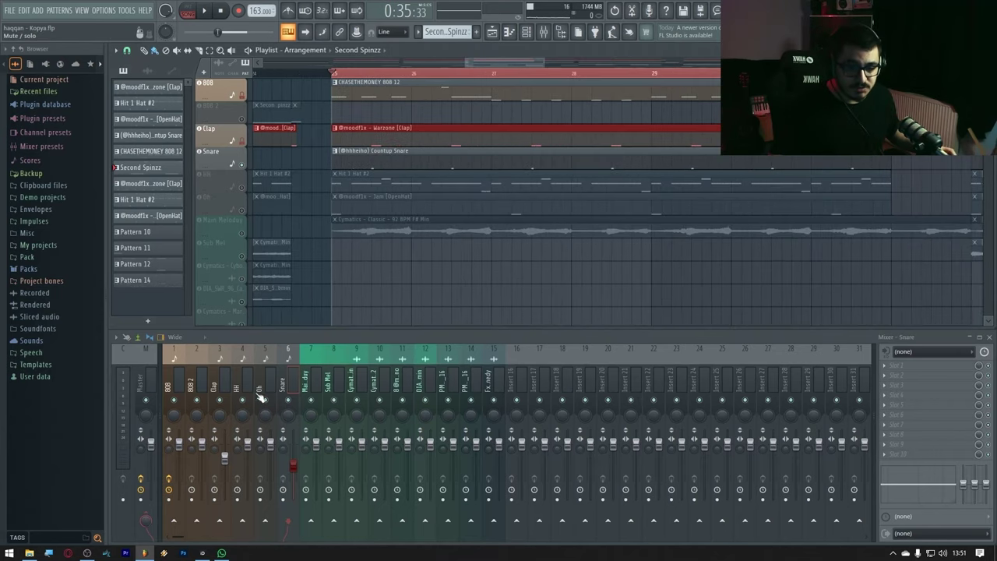
click(217, 380)
click(527, 32)
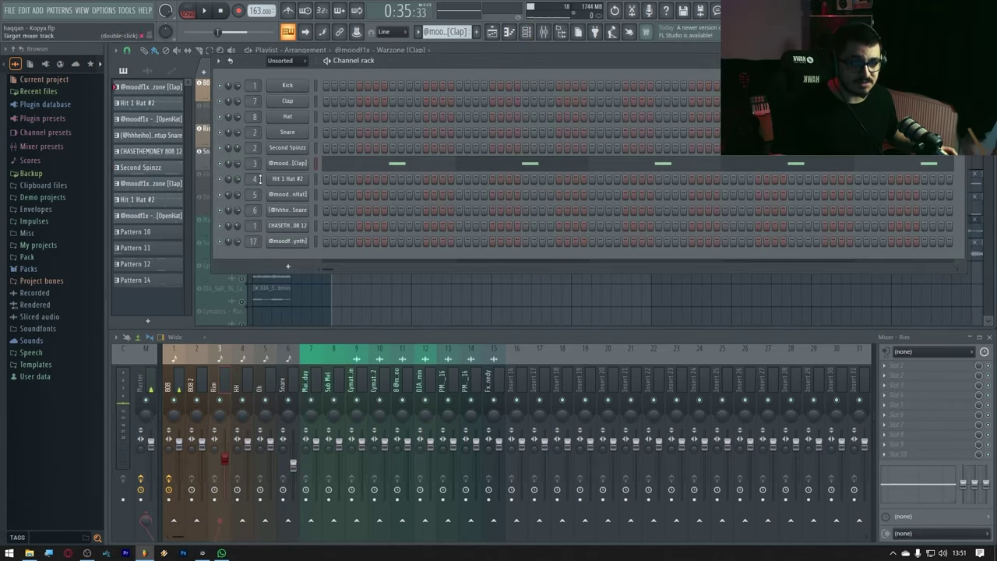
click(300, 160)
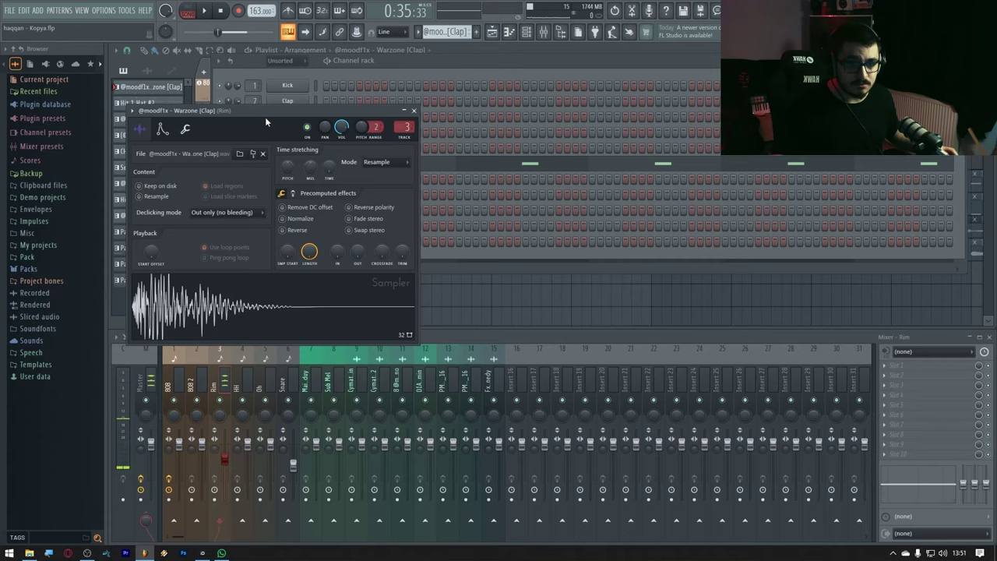
drag(150, 162, 409, 161)
Examine the channel settings of Hit 1 Hat #2, the synth channel and the Countup Snare.
click(287, 180)
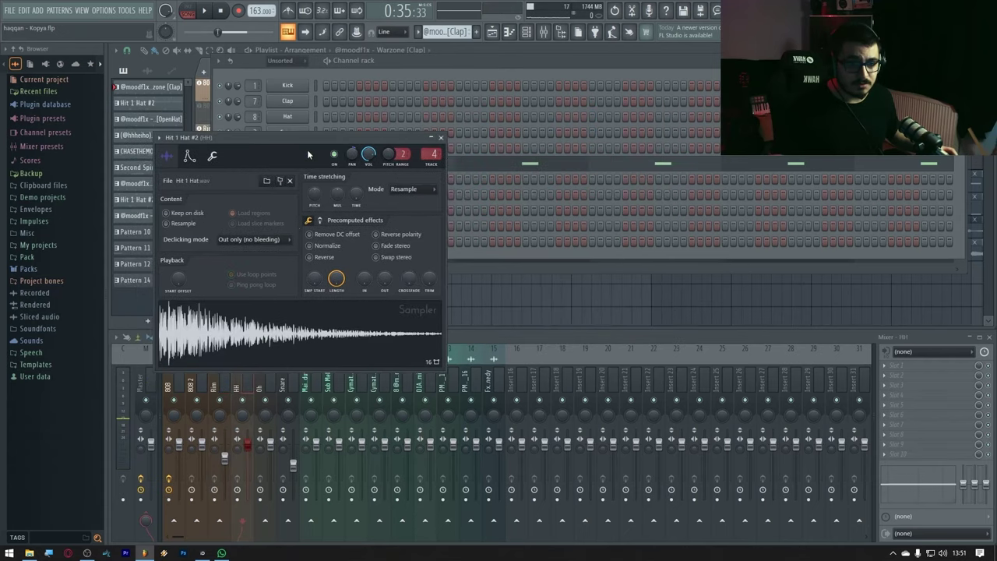
drag(307, 148, 492, 146)
click(290, 242)
drag(321, 137, 494, 341)
click(288, 210)
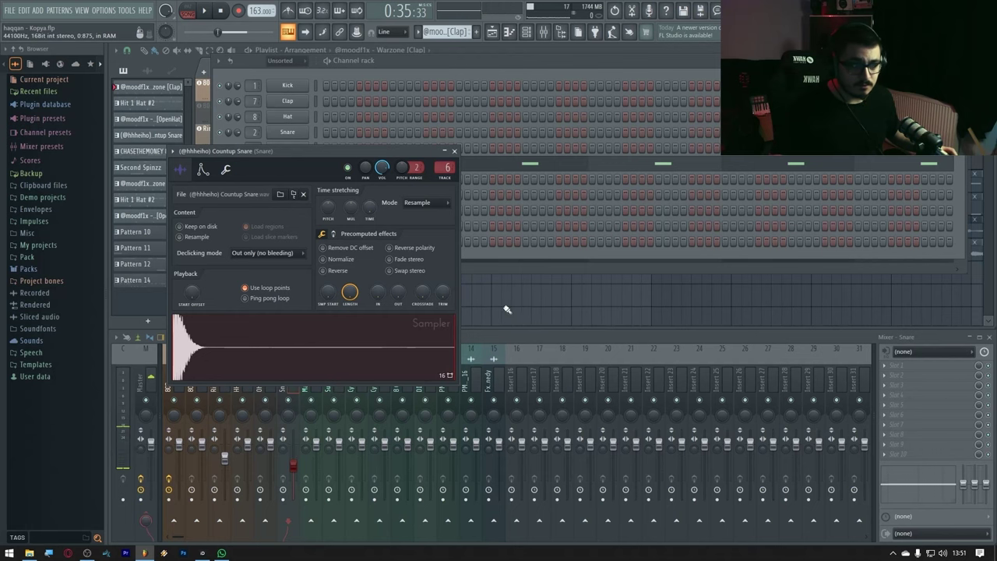
Place the Countup Snare and Warzone clap samples as audio clips in the empty playlist area after the arrangement.
click(492, 32)
click(527, 31)
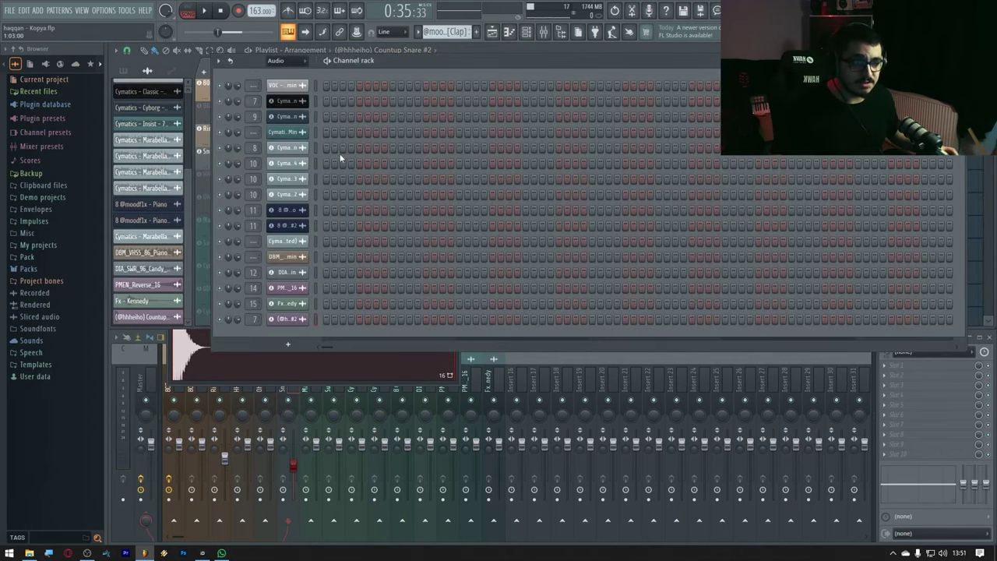
click(304, 217)
click(878, 285)
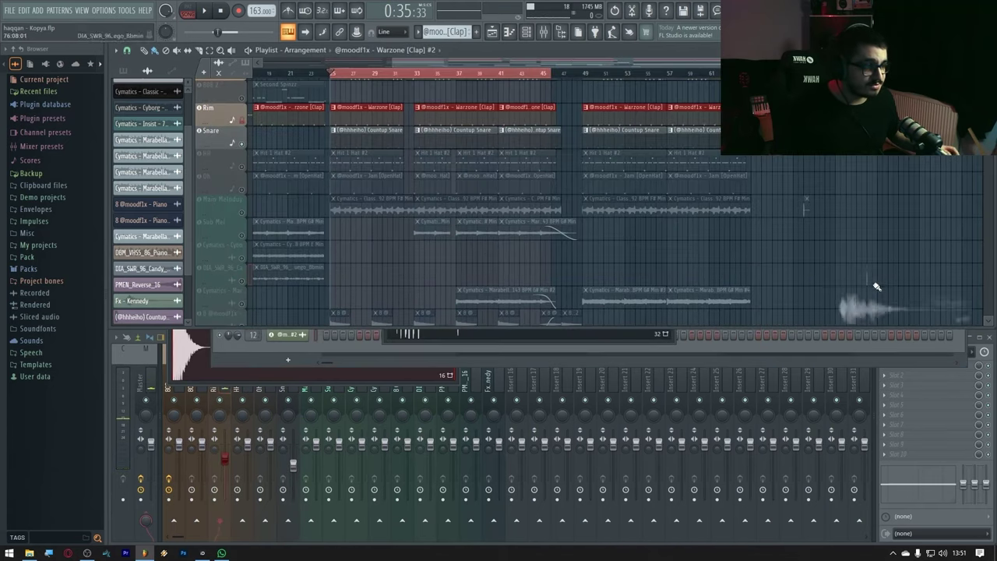
Align the Countup Snare and Warzone clap audio clips one above the other at the start of bar 73.
scroll(867, 290, up, 4)
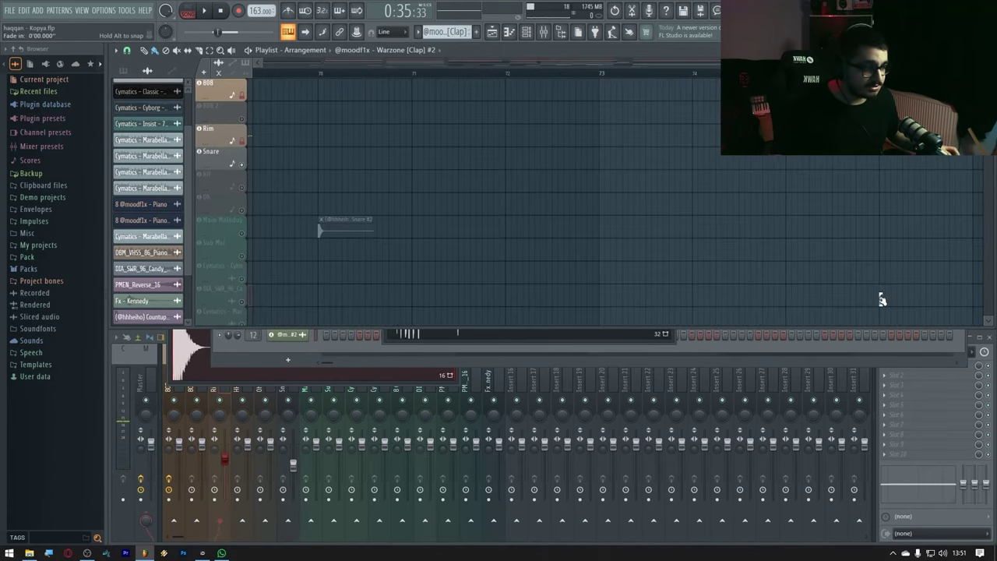
scroll(883, 304, up, 3)
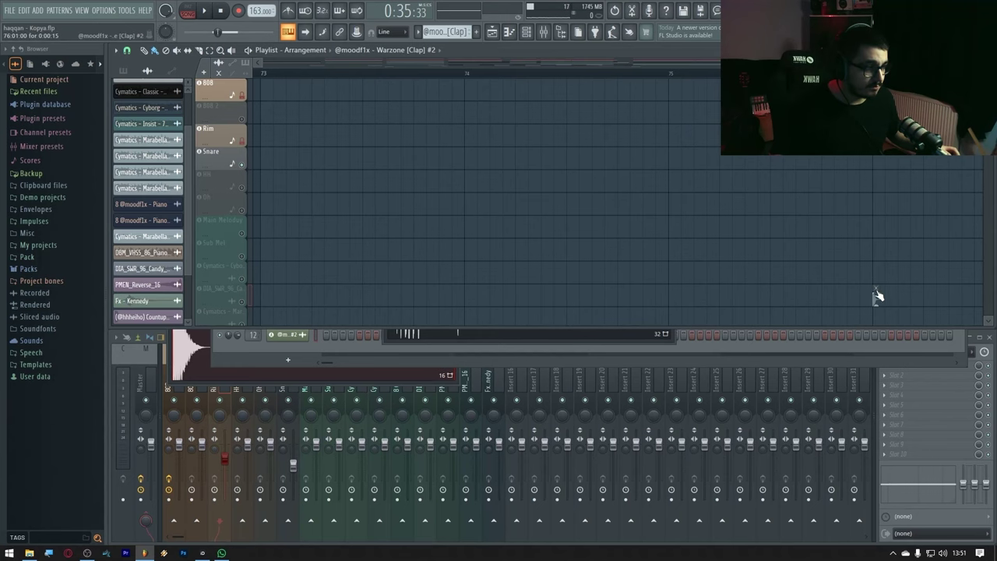
scroll(880, 302, up, 3)
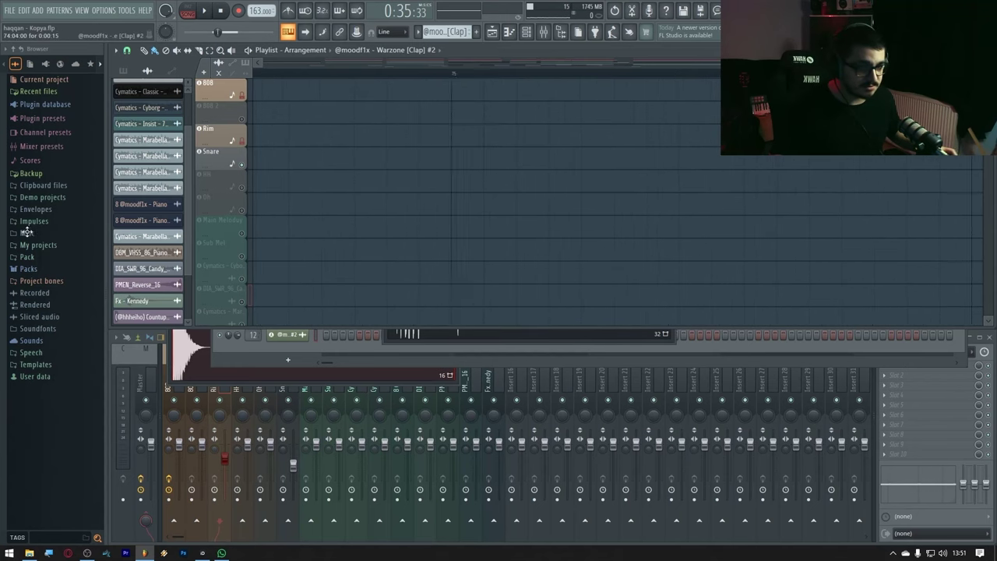
drag(6, 232, 754, 228)
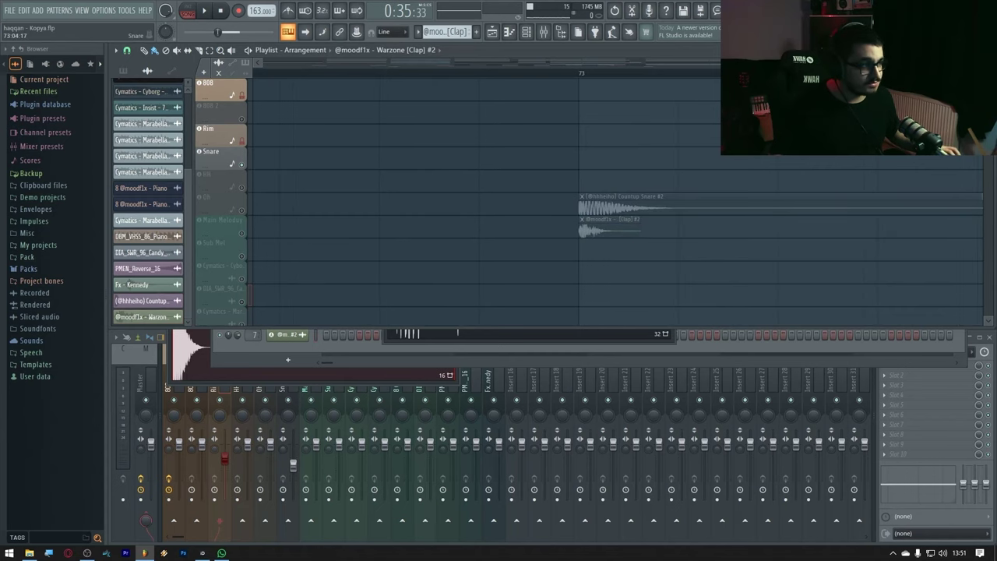
Copy the Countup Snare clip onto the track above and give the original clip a curved fade-in to compare the transients.
scroll(487, 257, up, 2)
scroll(488, 256, right, 4)
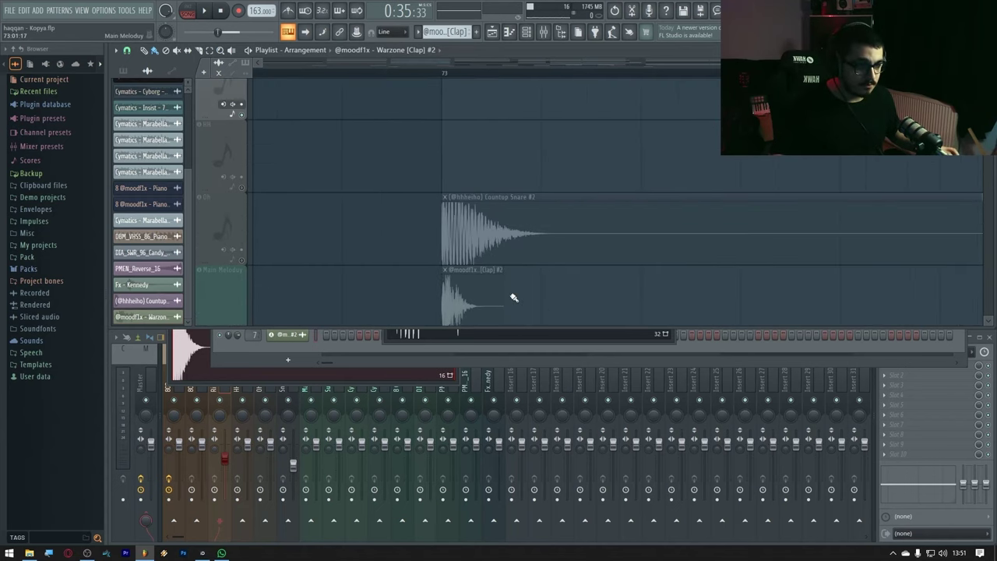
scroll(466, 286, down, 1)
drag(468, 176, 471, 172)
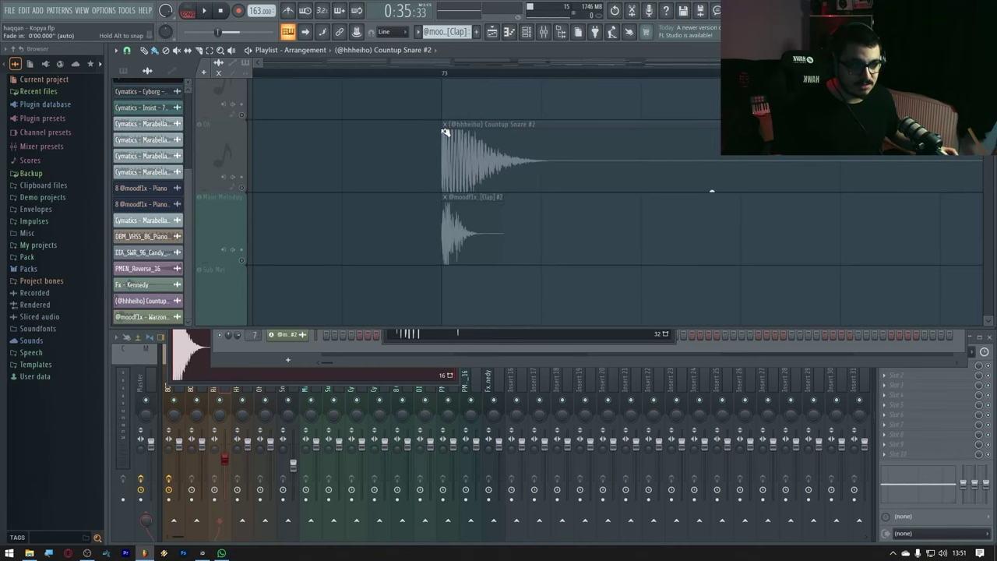
click(428, 78)
click(624, 311)
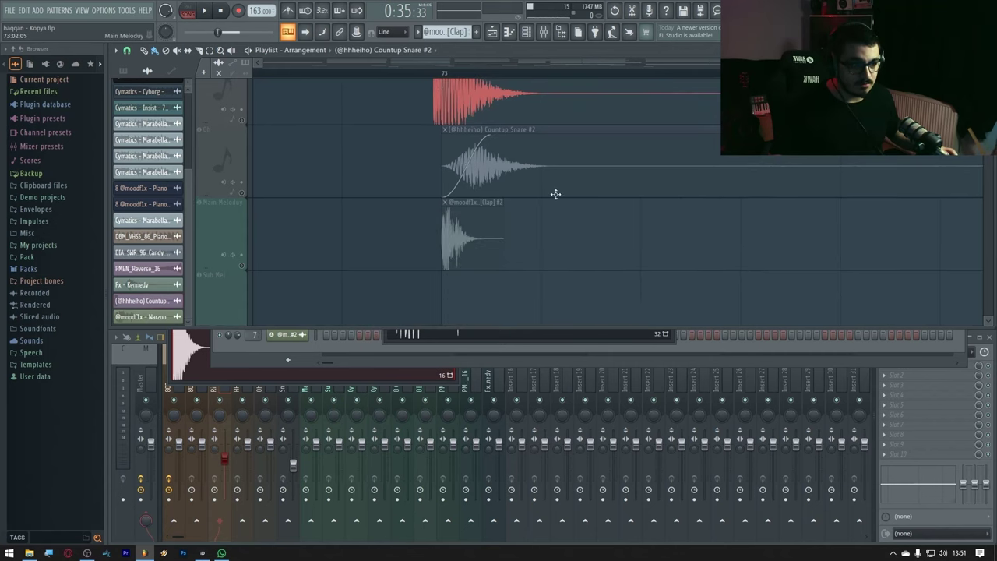
Delete both Countup Snare clips and the Warzone clap clip from bar 73.
right_click(540, 176)
key(ctrl+z)
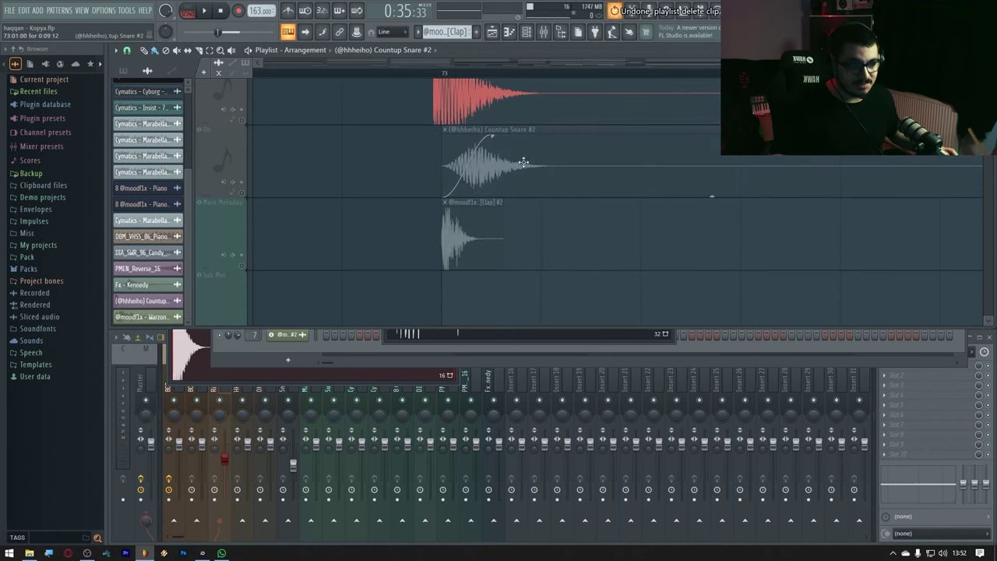
right_click(505, 94)
right_click(483, 167)
right_click(475, 248)
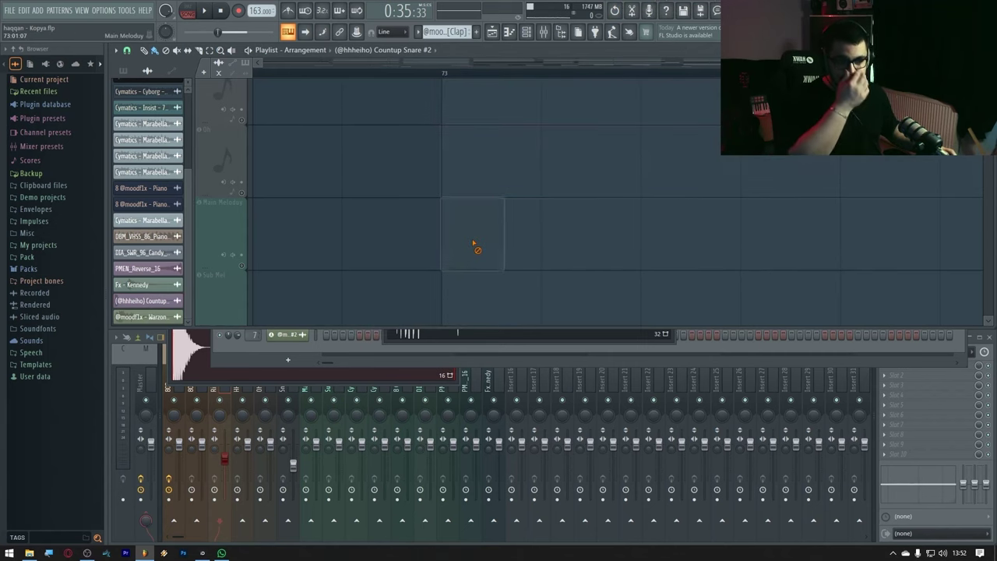
Add a Transient Processor to the Snare insert during playback, set its Drive to about 38%, and close the plugin.
click(294, 391)
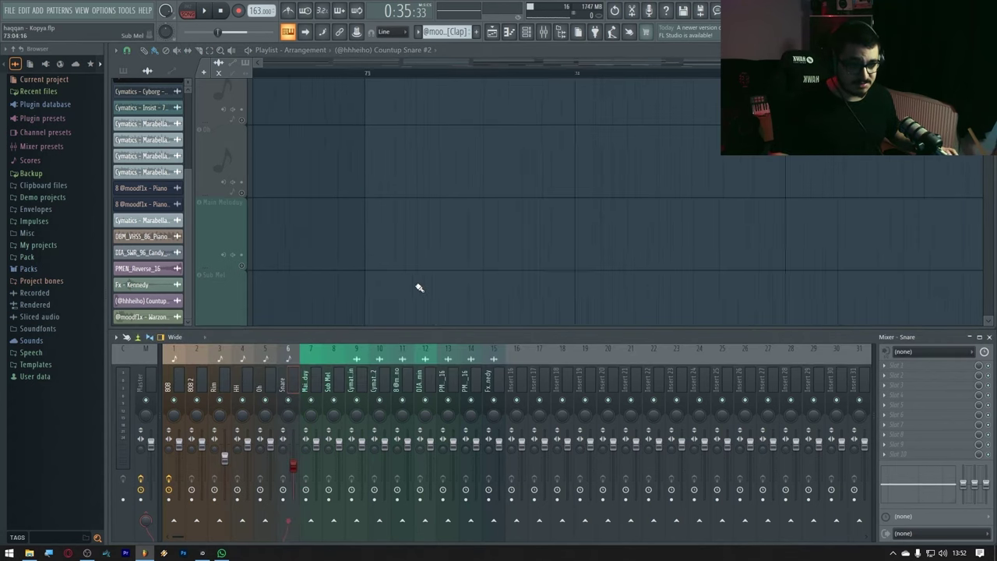
scroll(419, 288, up, 10)
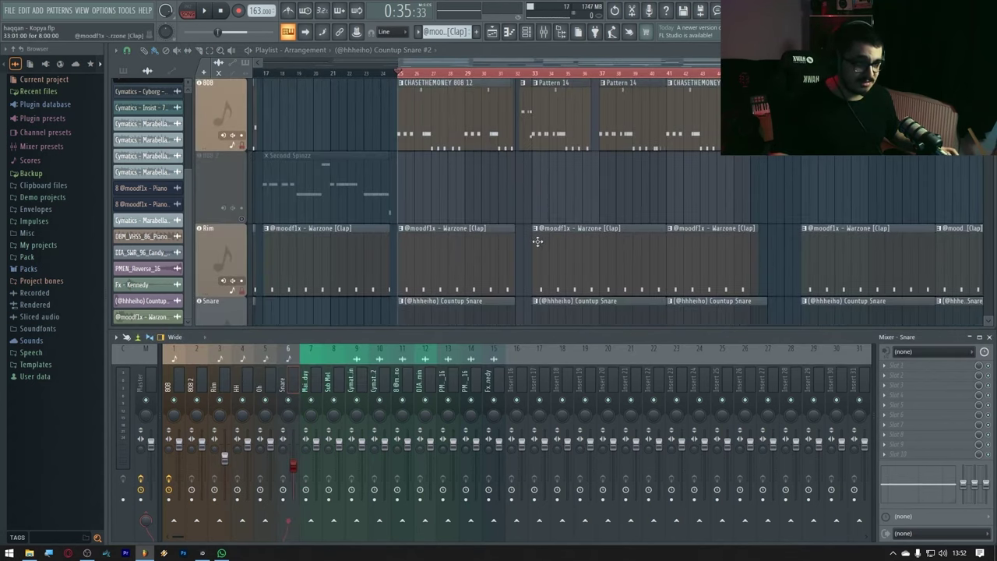
scroll(507, 307, down, 3)
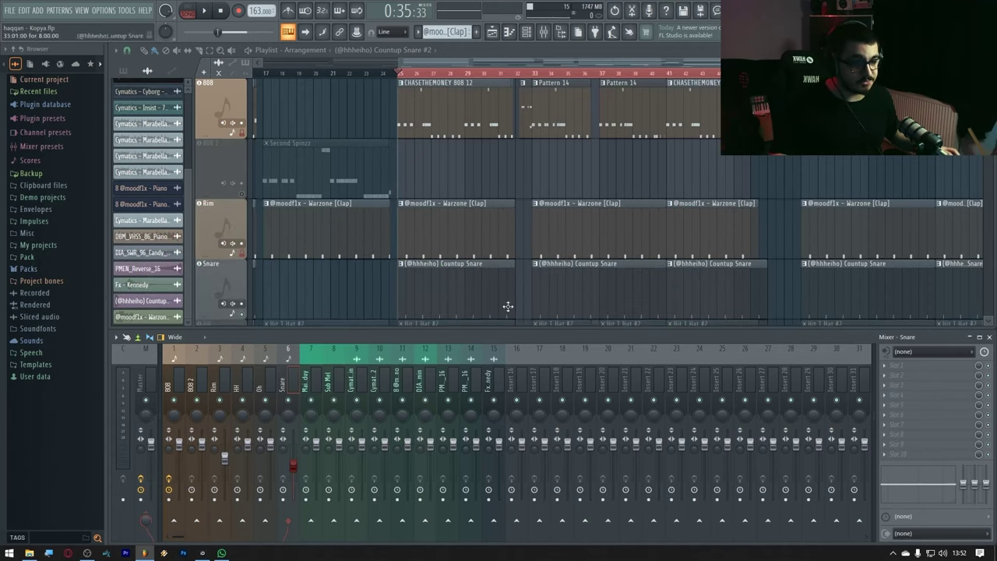
key(space)
click(903, 365)
click(748, 527)
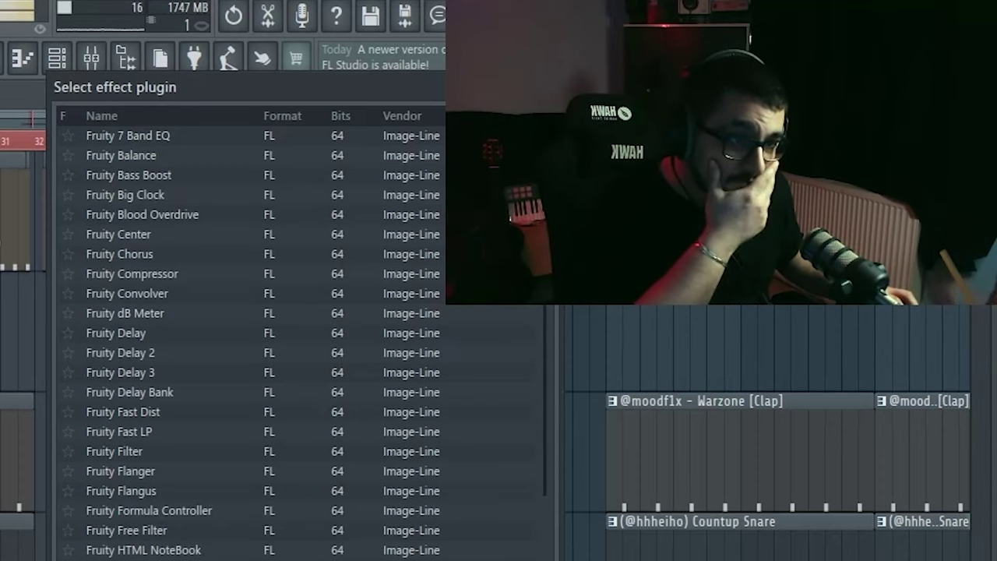
text(transient)
key(Return)
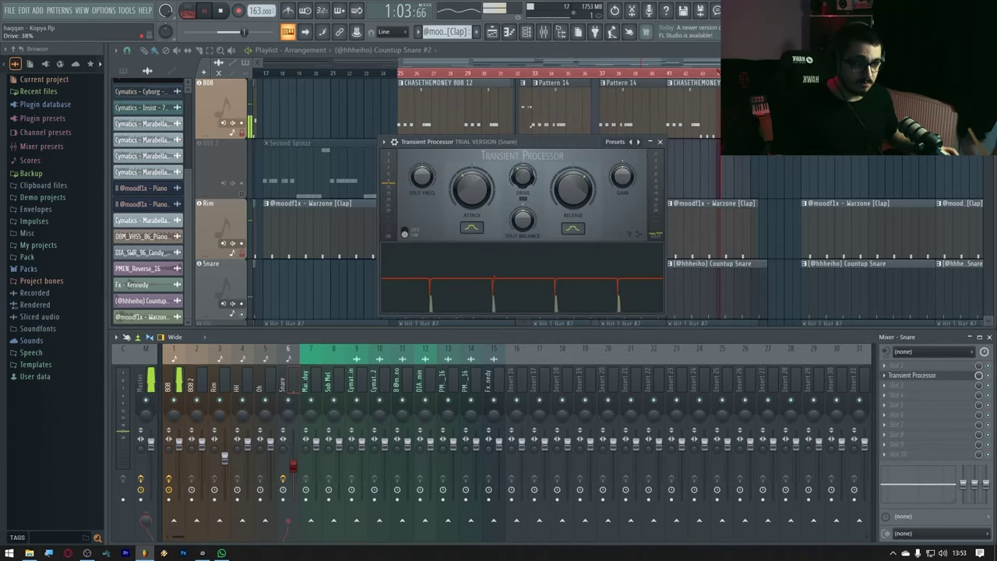
click(660, 142)
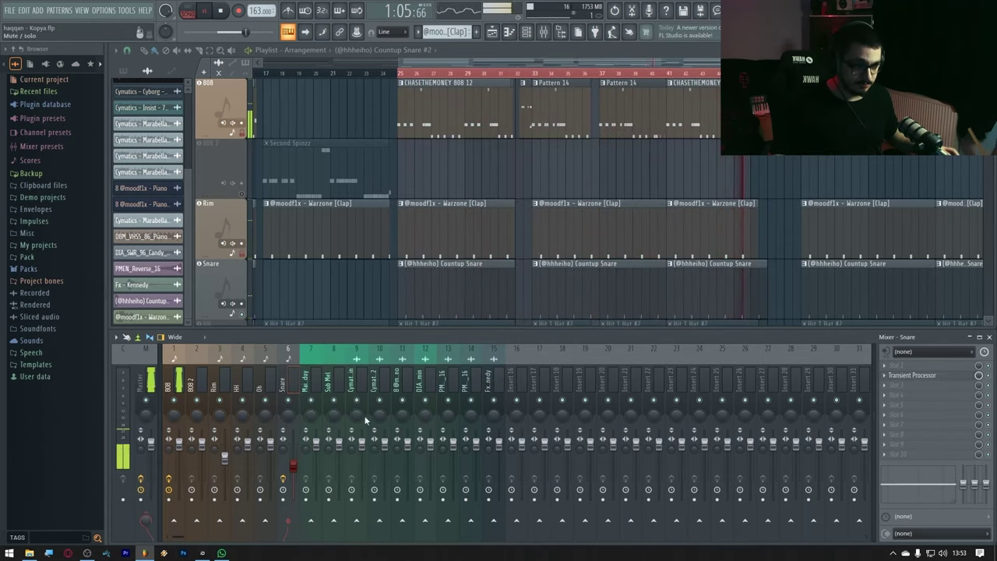
Lower the Rim and Snare mixer faders slightly and save the project despite the trial plugin.
click(224, 458)
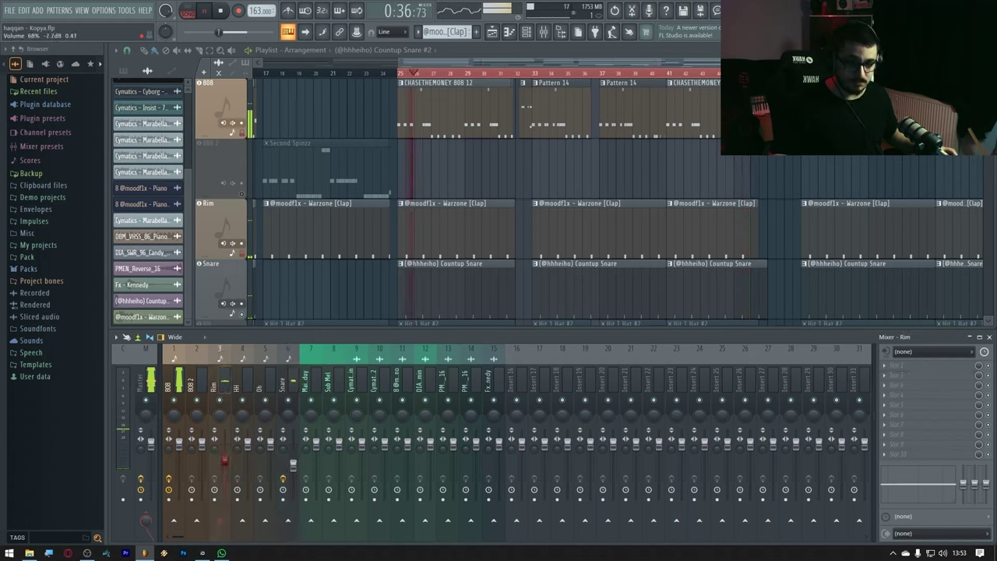
click(287, 466)
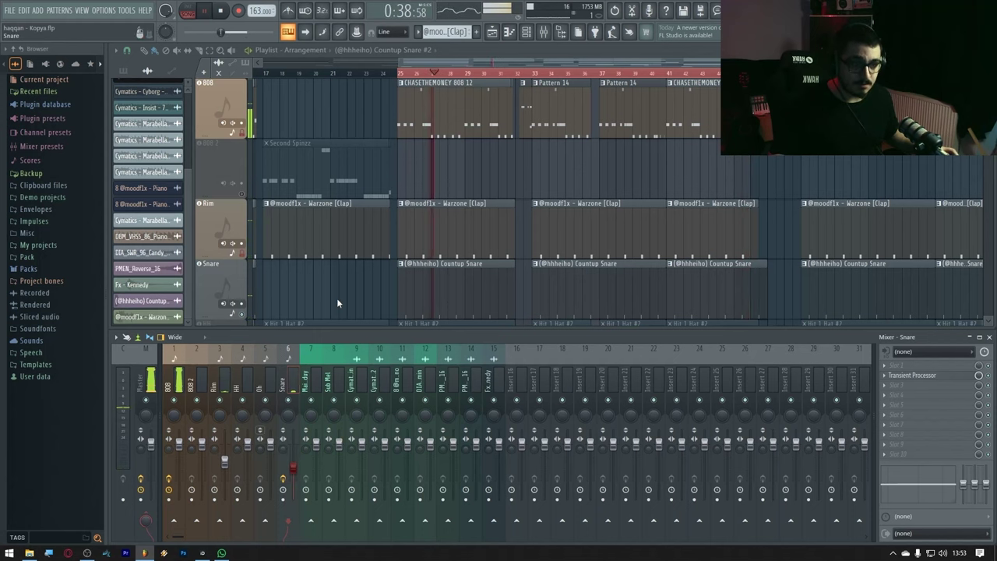
key(ctrl+s)
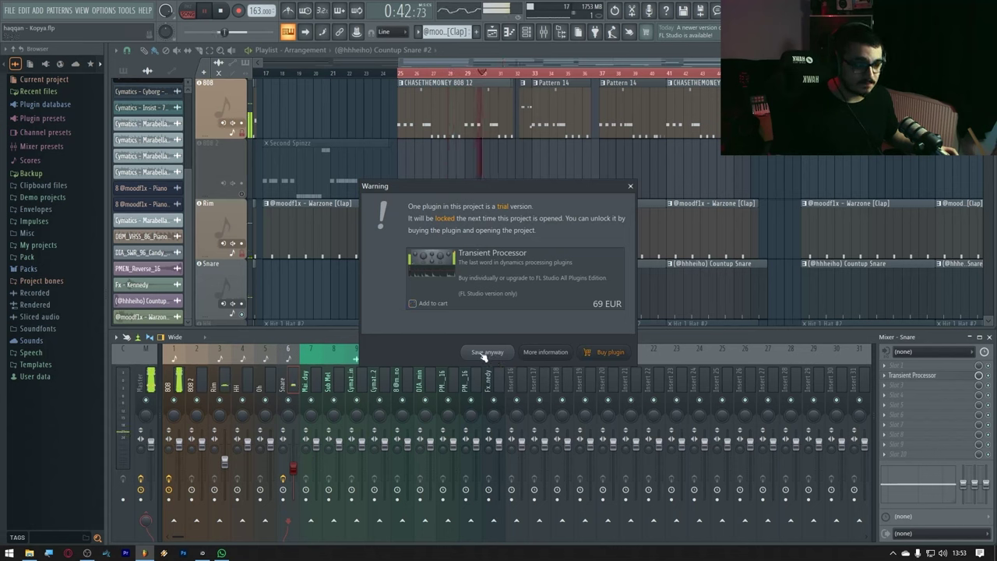
click(487, 352)
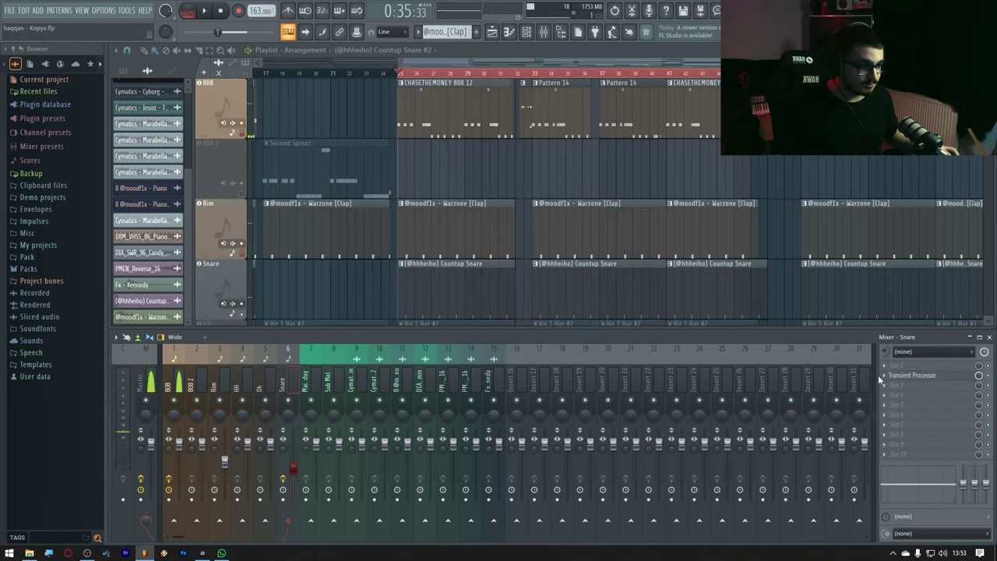
Open the effect plugin selection for a slot on the Snare insert.
click(881, 380)
click(896, 299)
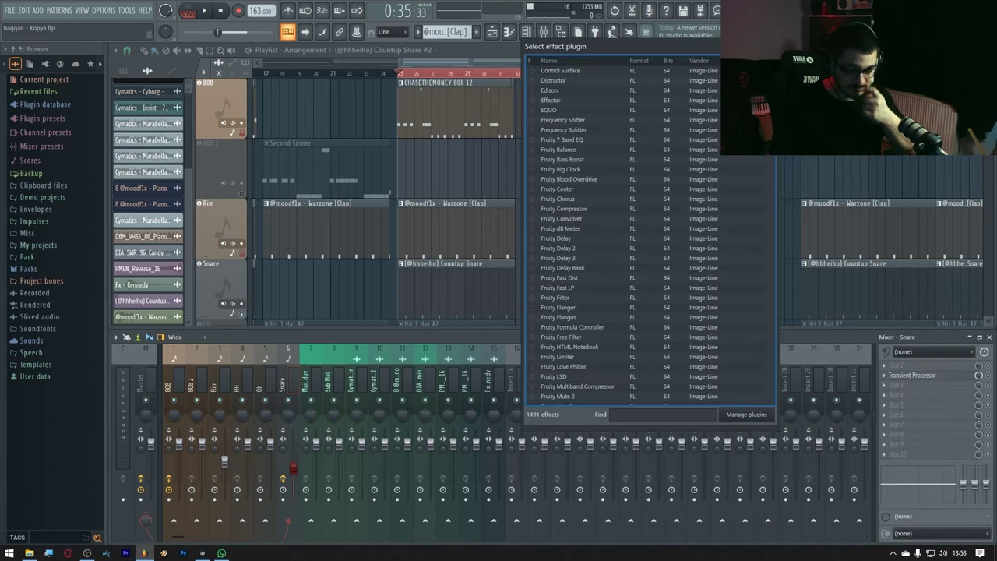
Replace the Transient Processor on the Snare mixer track with kHs Transient Shaper.
text(tran)
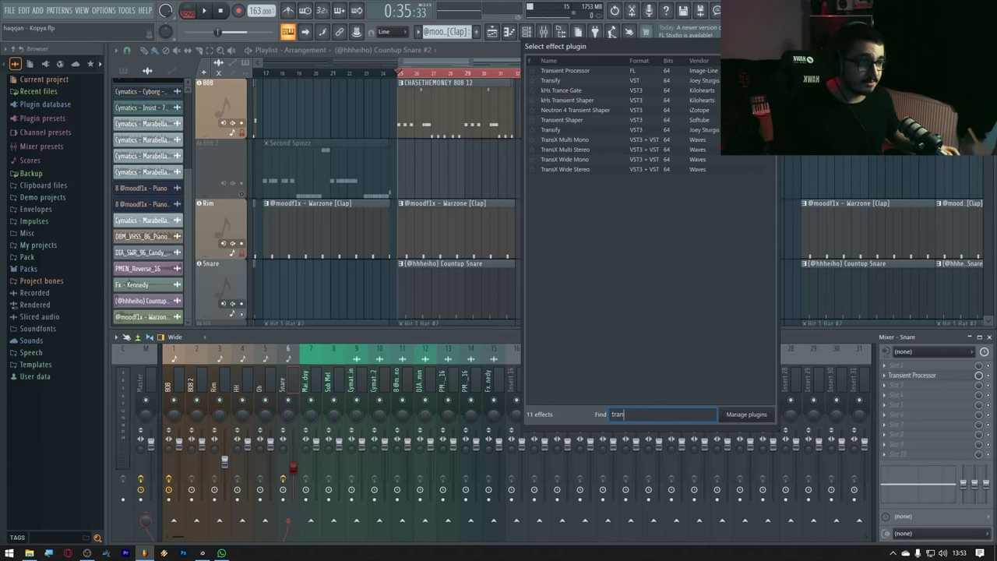
click(596, 99)
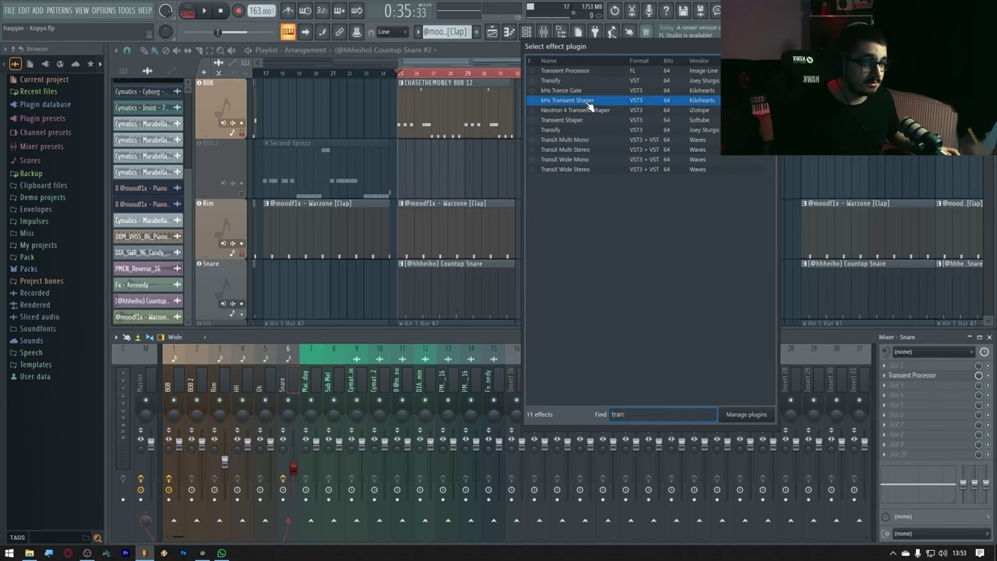
drag(412, 141, 415, 168)
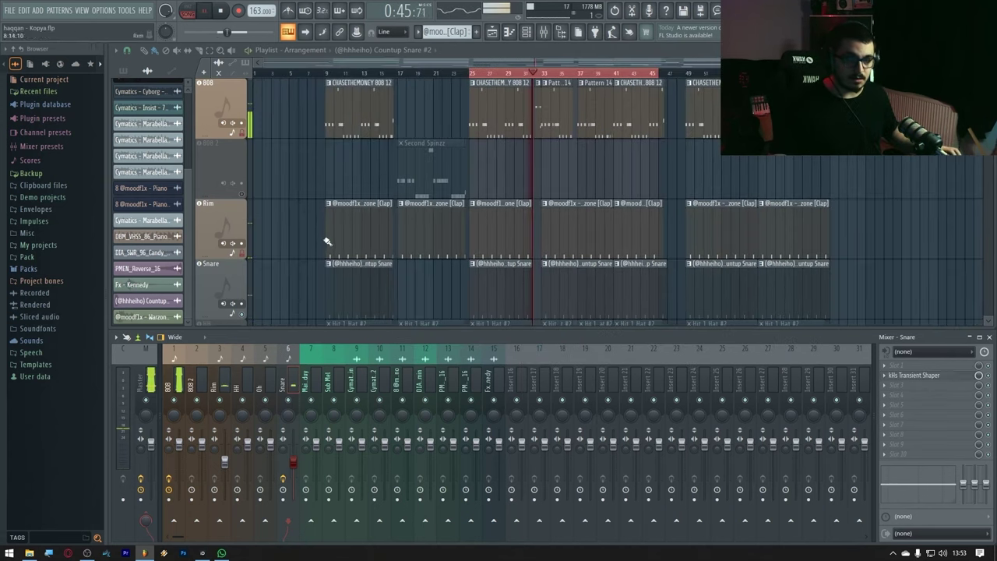
Unmute the HH playlist track and load Fruity Parametric EQ 2 into slot 3 of the HH mixer track.
scroll(615, 203, down, 3)
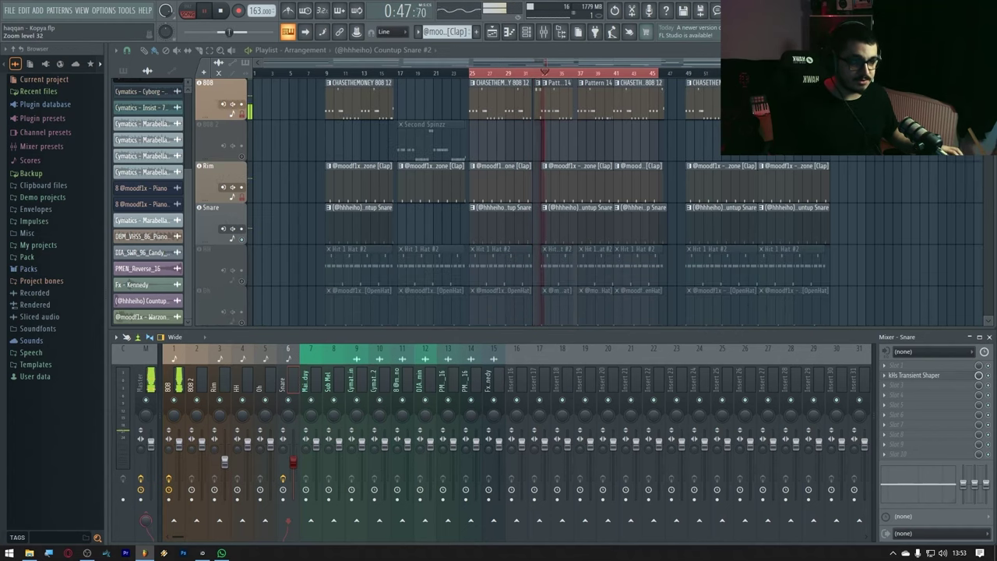
click(242, 251)
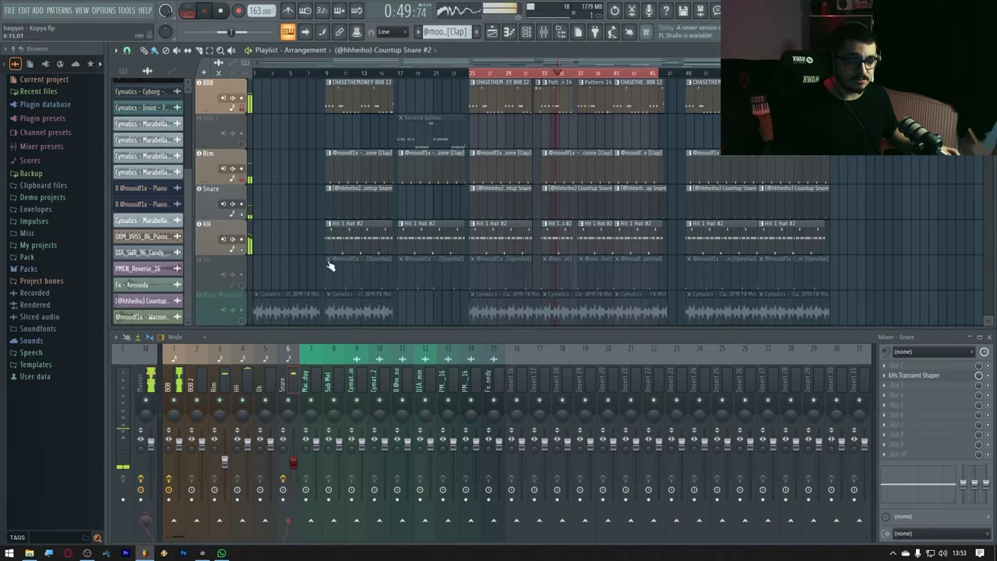
click(250, 382)
click(237, 382)
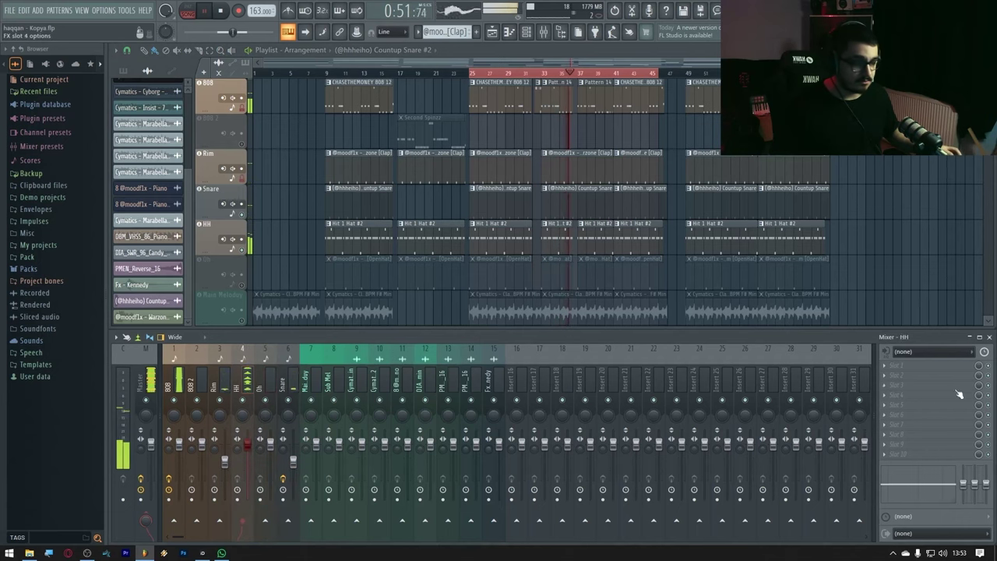
click(920, 385)
click(756, 398)
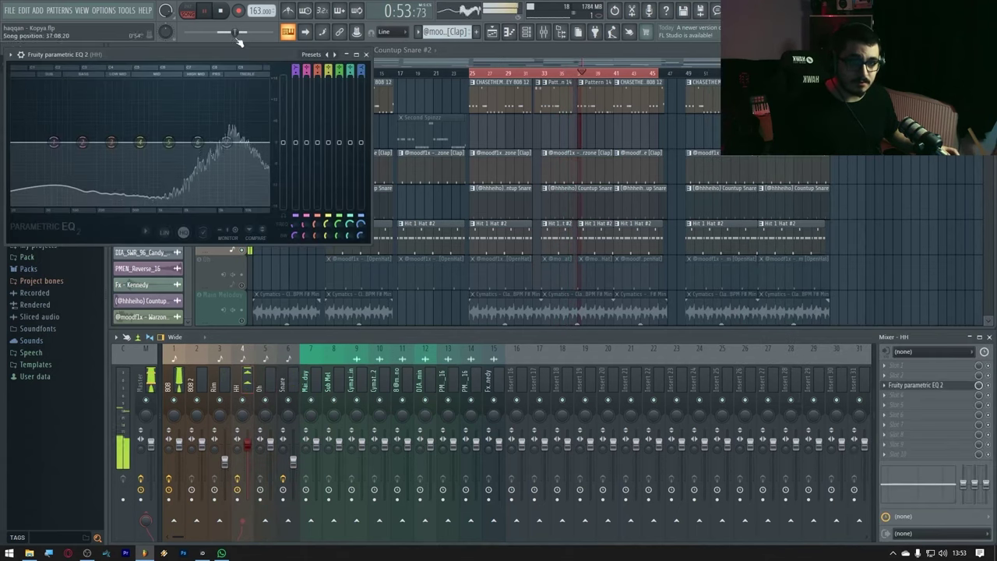
drag(235, 55, 622, 140)
drag(554, 227, 591, 200)
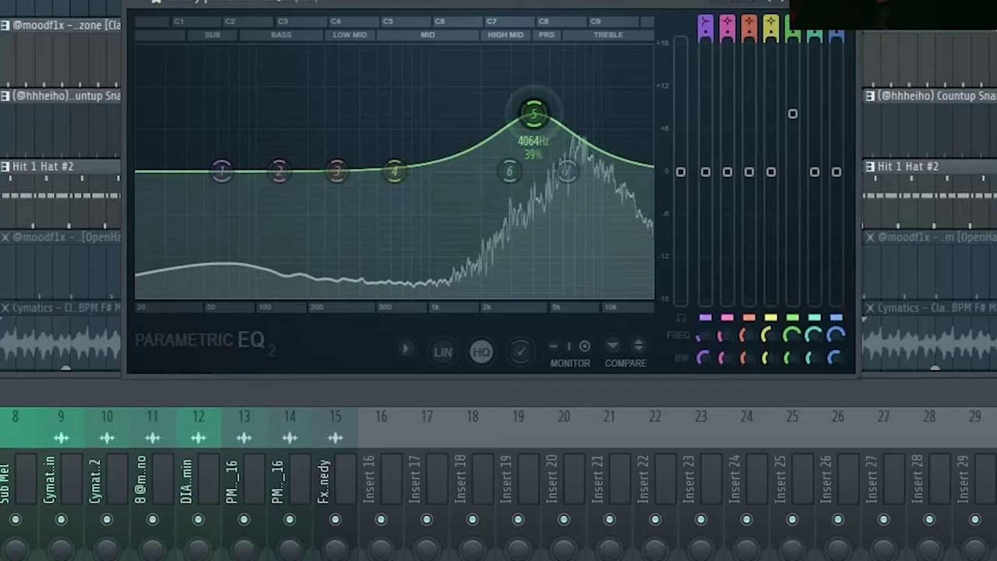
drag(534, 115, 571, 138)
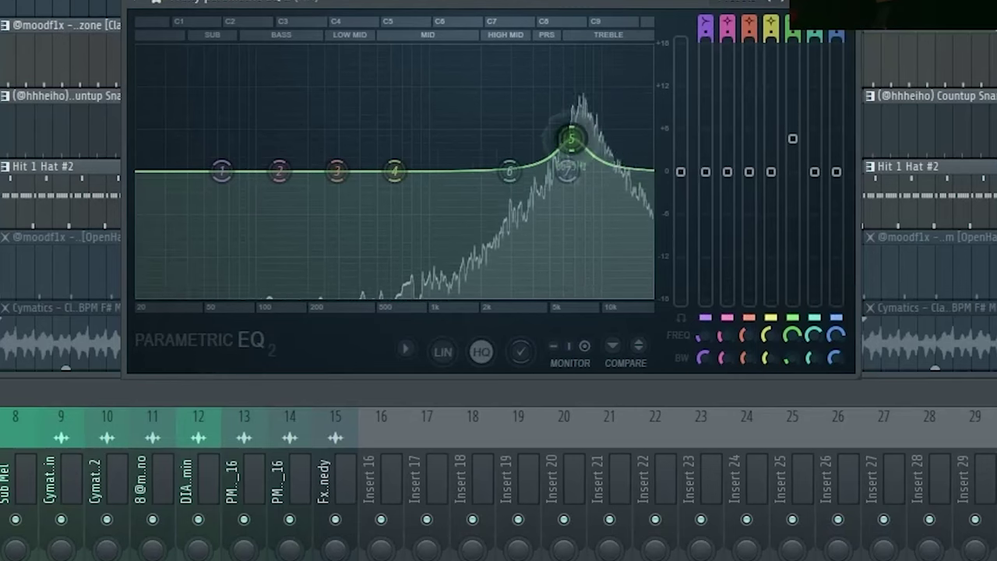
right_click(572, 145)
click(598, 173)
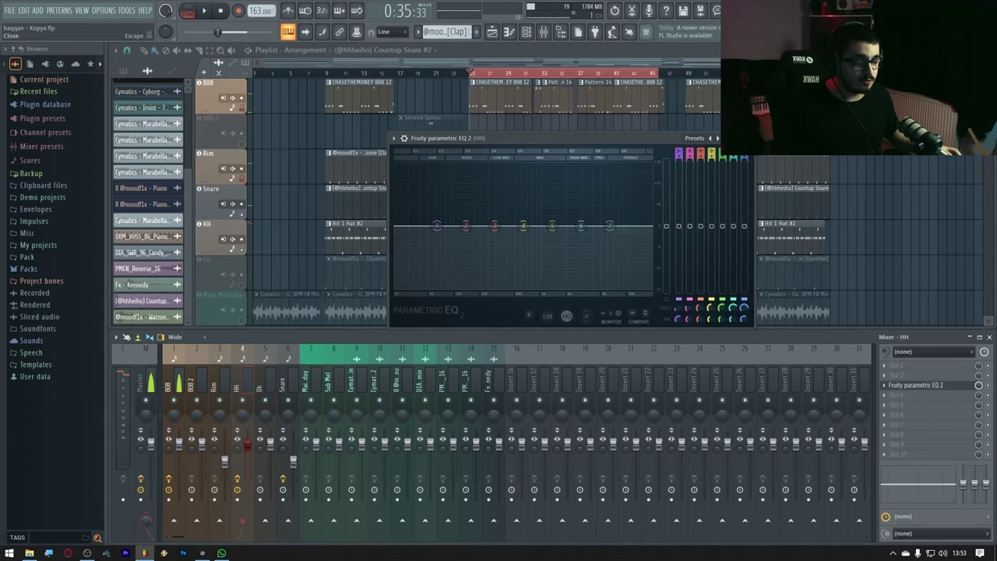
click(747, 138)
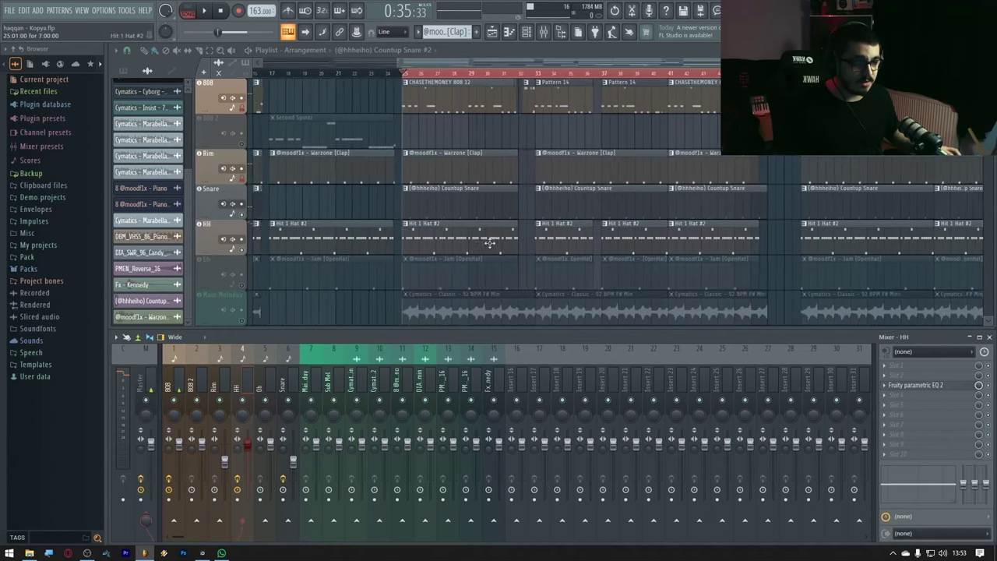
Set the time-stretching mode of the Hit 1 Hat #2 sampler channel to Stretch.
click(526, 34)
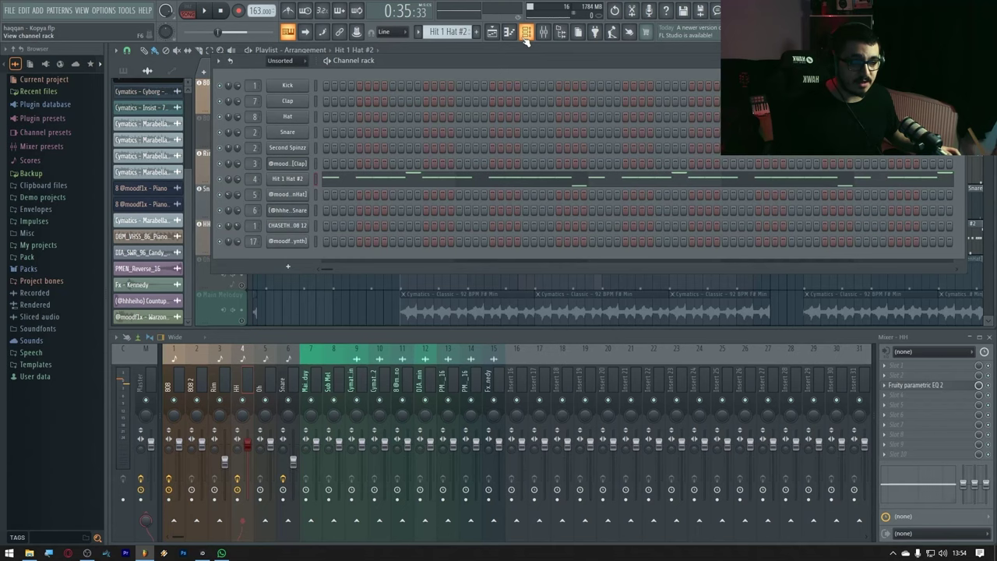
click(287, 179)
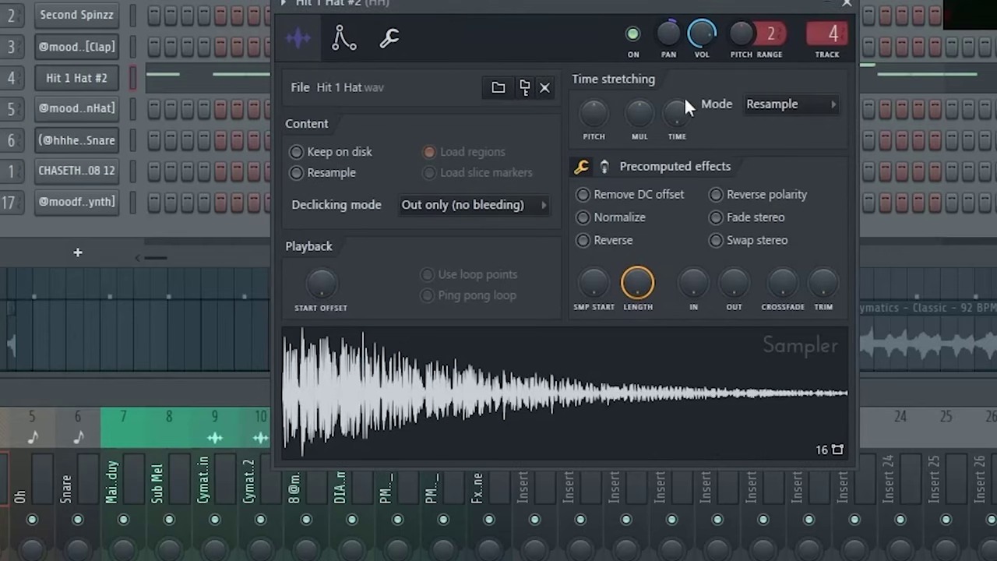
click(775, 106)
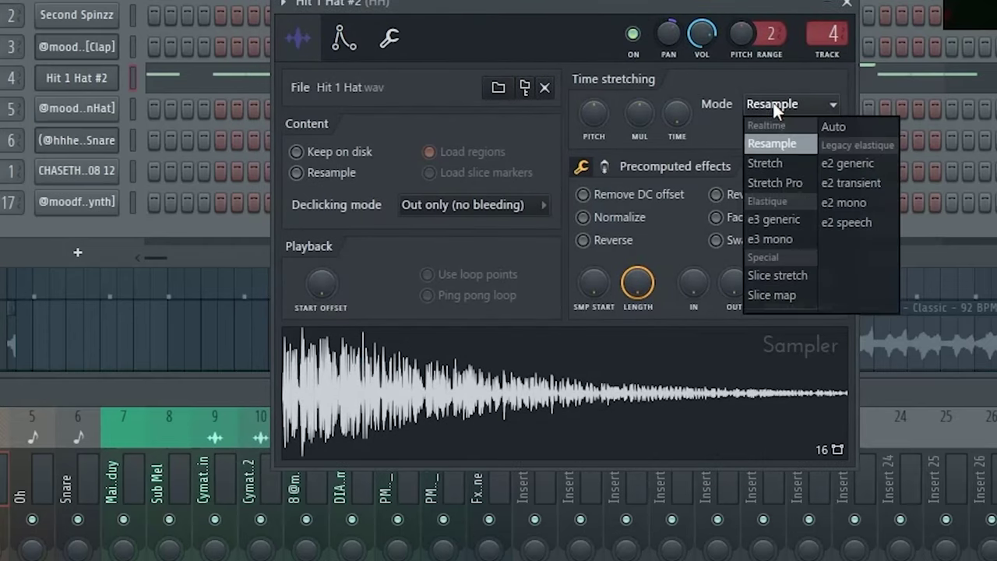
click(788, 164)
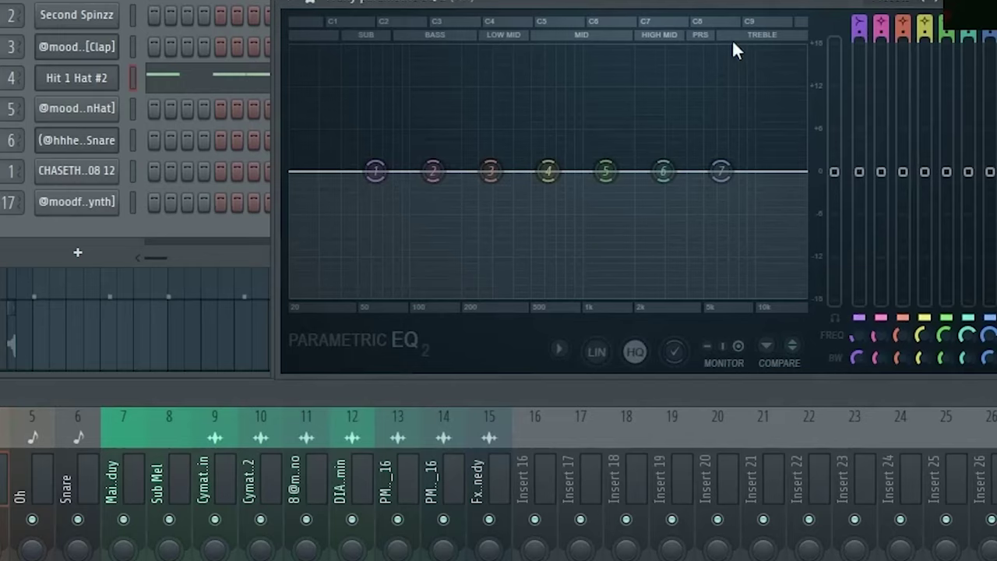
In the HH equalizer, make a narrow cut of about 7 dB near 7 kHz with band 6 and shift band 7 higher.
drag(734, 44, 604, 70)
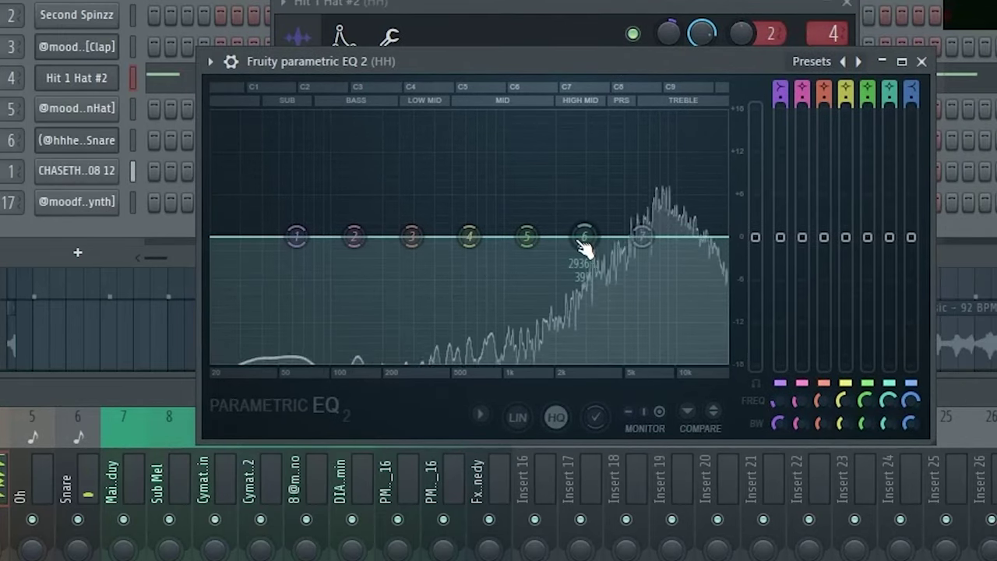
drag(585, 234, 656, 290)
scroll(651, 201, down, 3)
scroll(652, 205, up, 3)
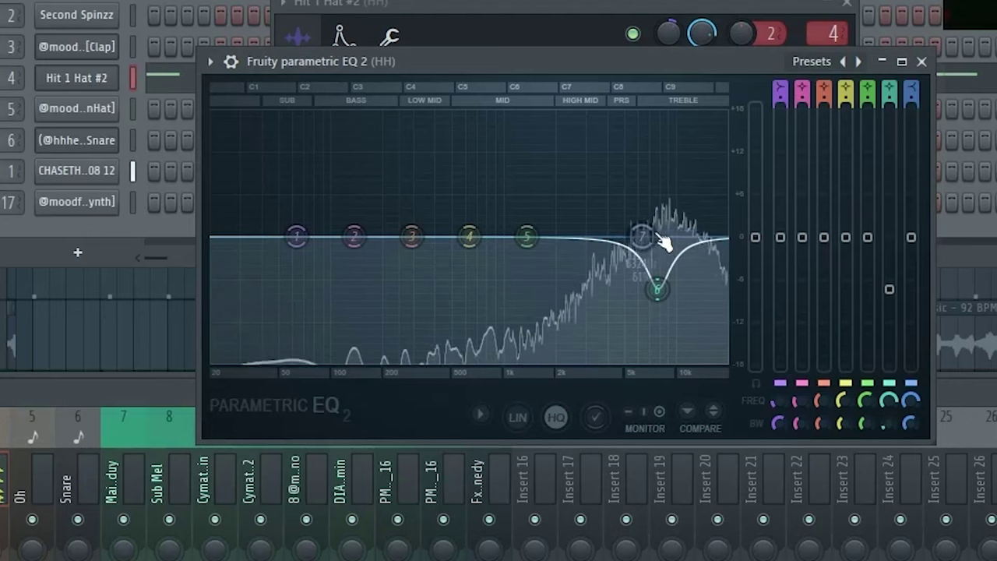
drag(642, 236, 694, 237)
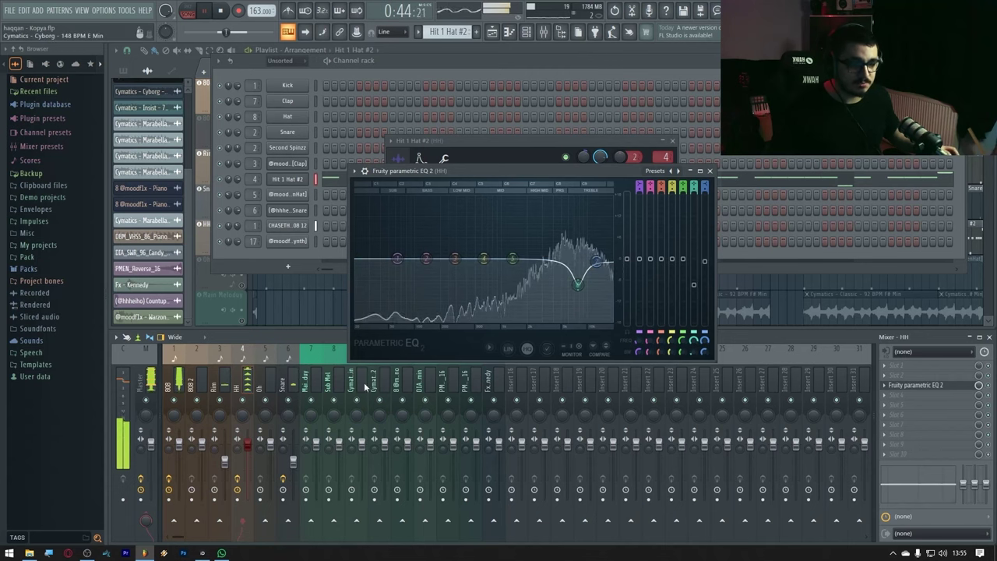
Lower the volume of the HH mixer track during playback.
click(251, 181)
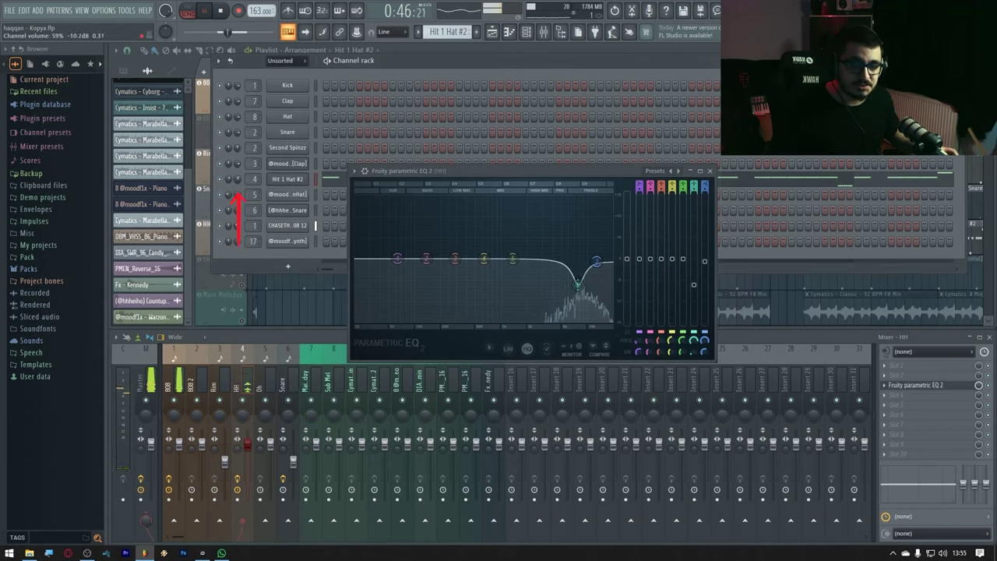
drag(252, 179, 262, 181)
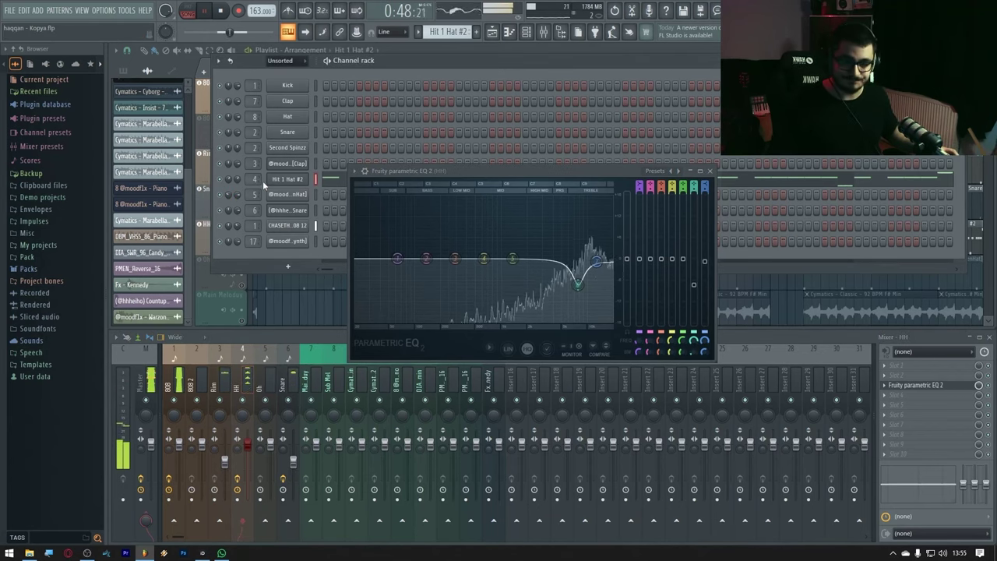
drag(254, 444, 254, 454)
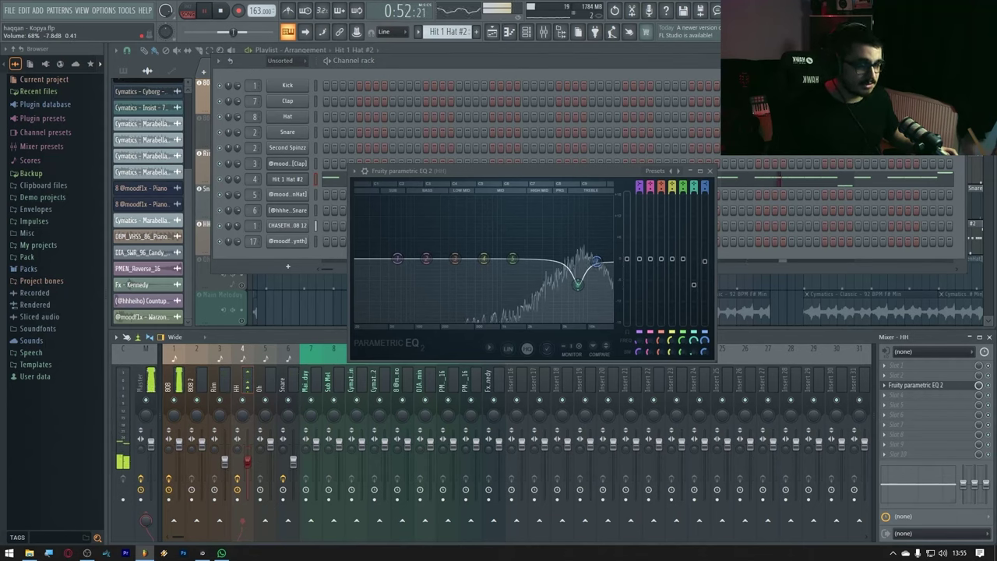
Add Fruity Reeverb 2 to slot 4 of the HH mixer track and load its Drum Room preset.
click(913, 403)
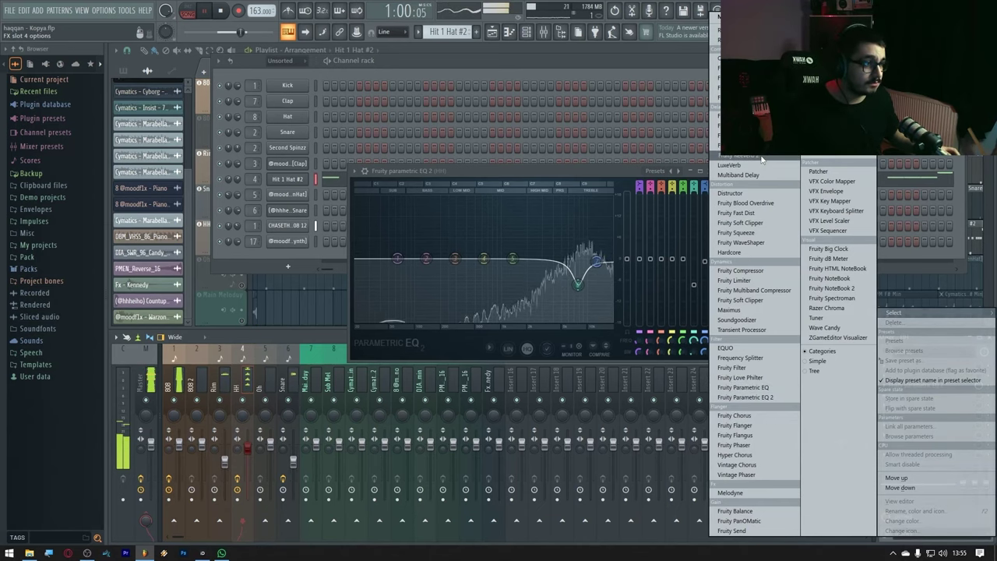
click(761, 159)
drag(218, 64, 425, 114)
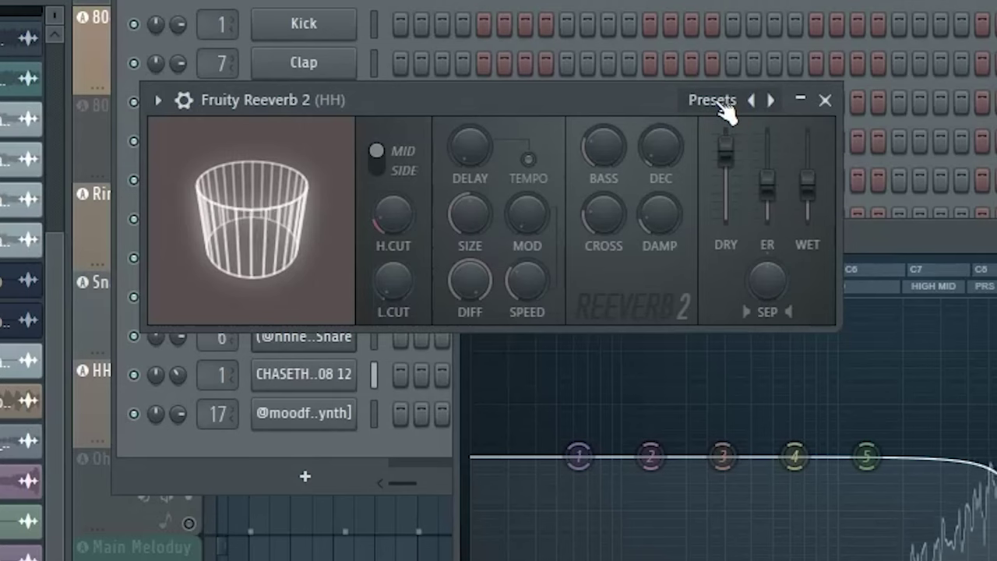
click(724, 112)
click(779, 163)
Lower the wet level of the hi-hat reverb and audition the arrangement.
drag(808, 148, 807, 212)
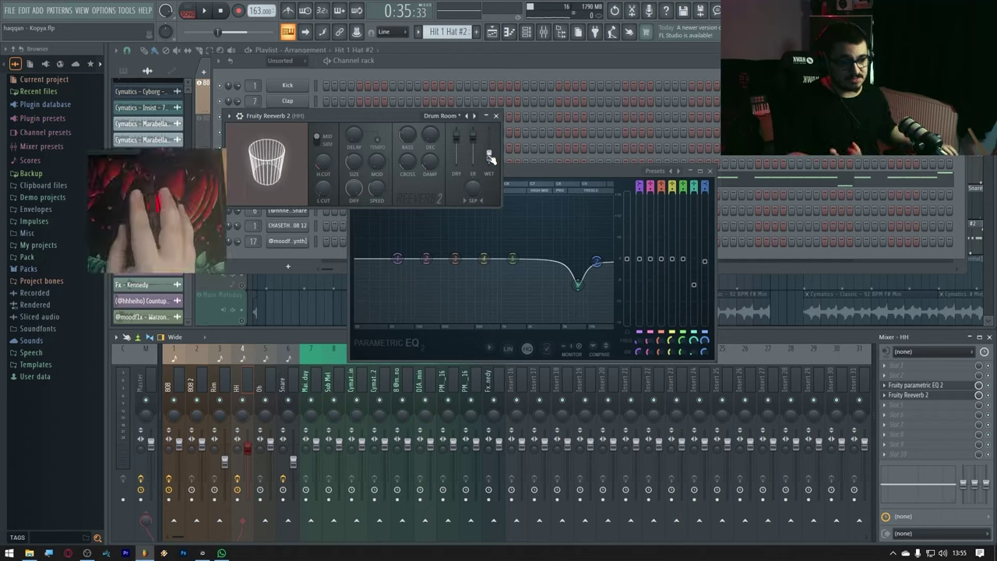
right_click(489, 158)
drag(386, 110, 386, 117)
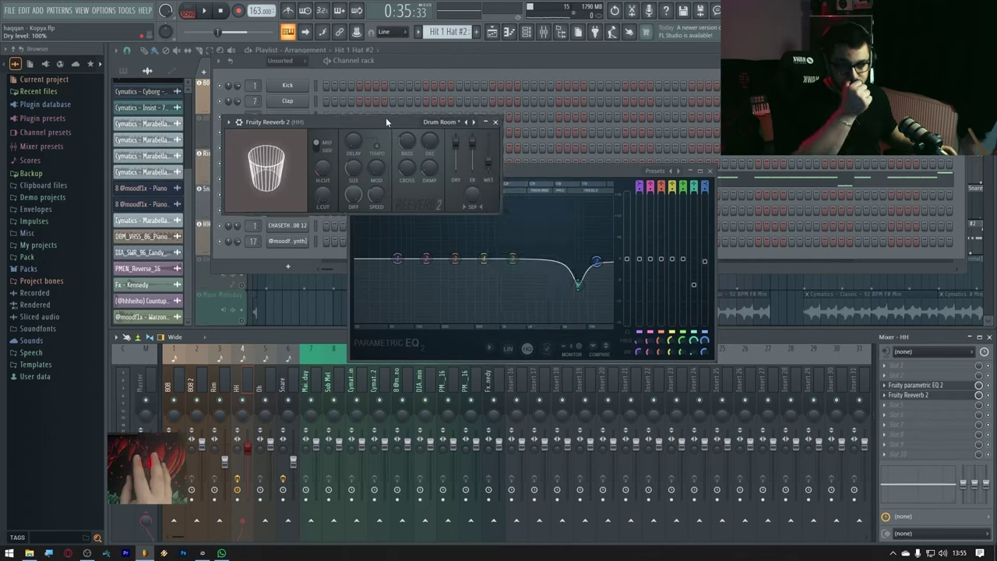
key(space)
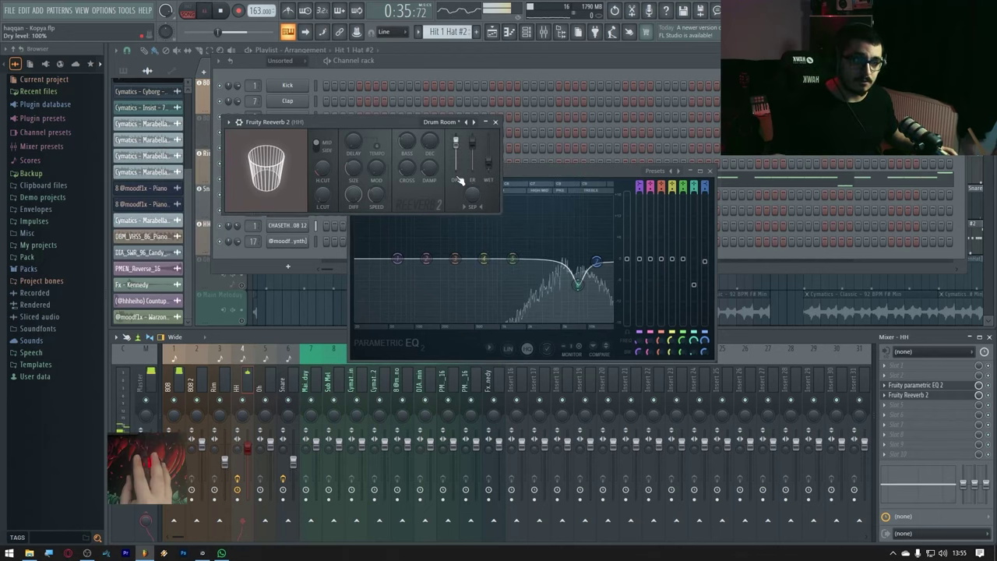
click(495, 122)
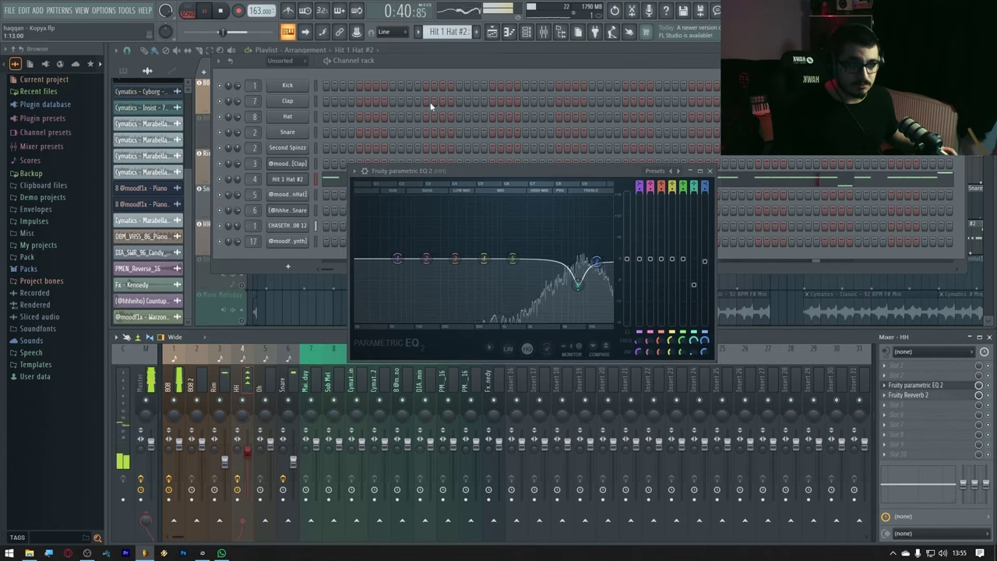
In the 808 track's Pro-Q 3, move the low shelf down to about 50 Hz and reduce its cut to about 1 dB.
click(184, 376)
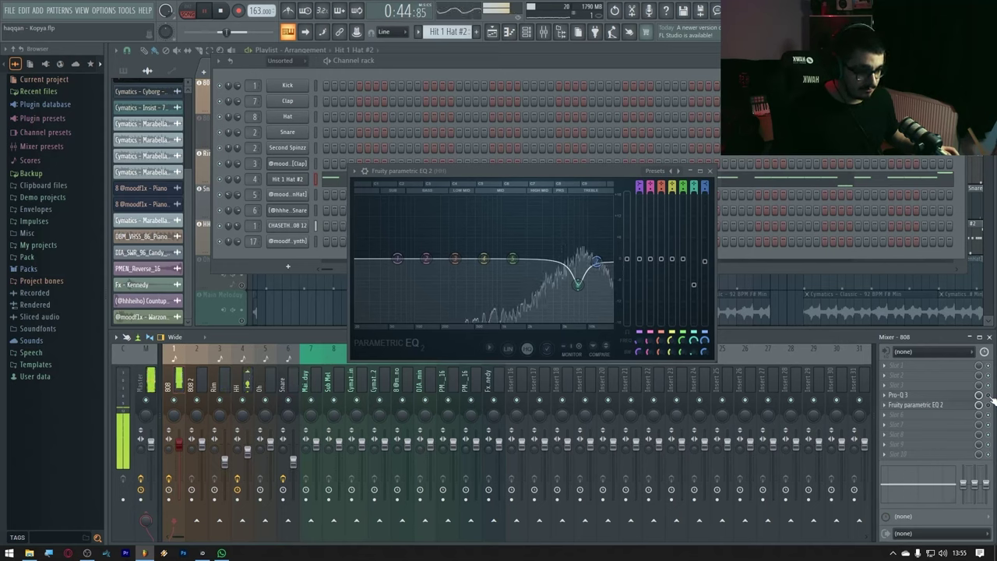
click(899, 395)
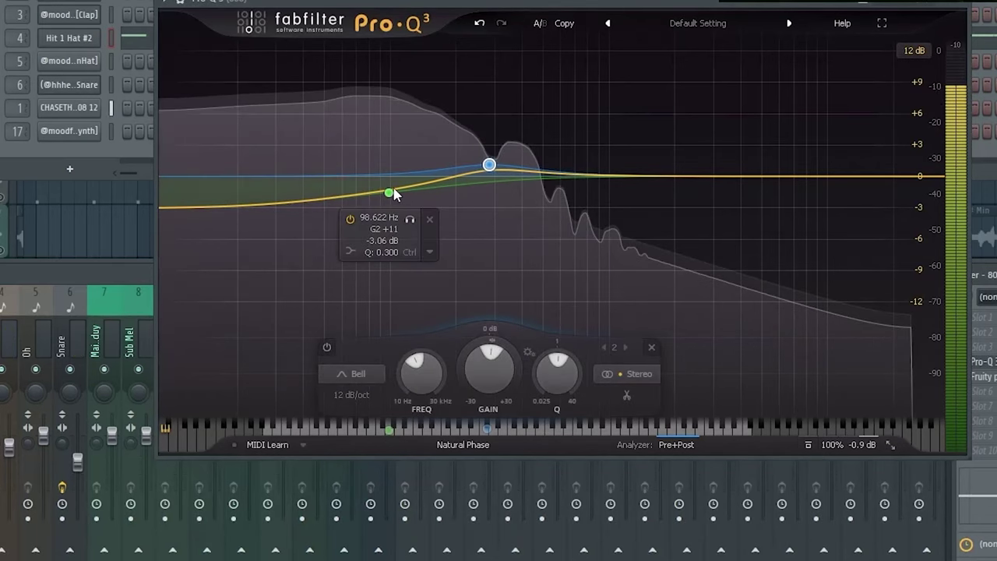
drag(388, 192, 326, 178)
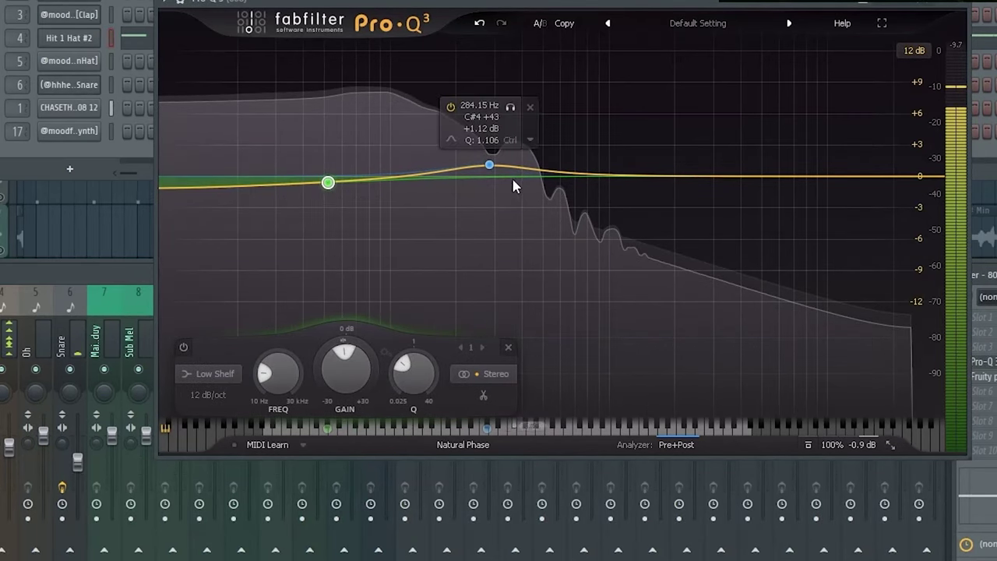
drag(496, 173, 339, 35)
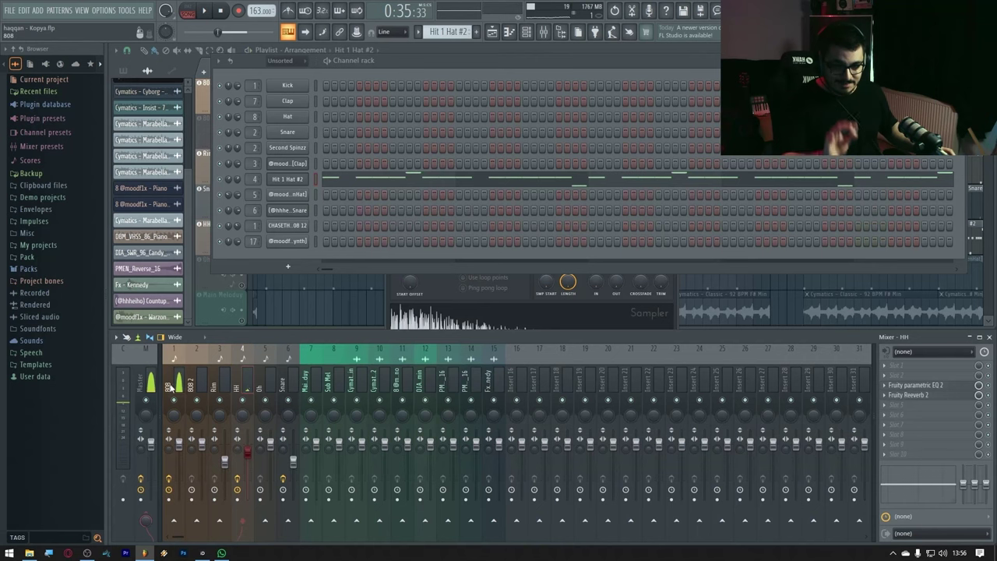
Route the 808 mixer track to Insert 23.
click(168, 388)
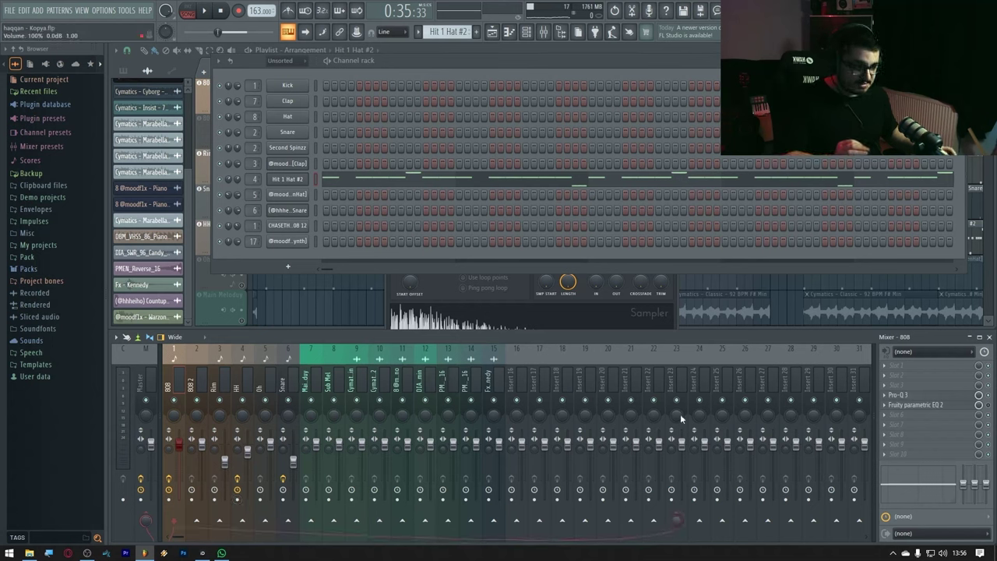
right_click(675, 384)
click(171, 387)
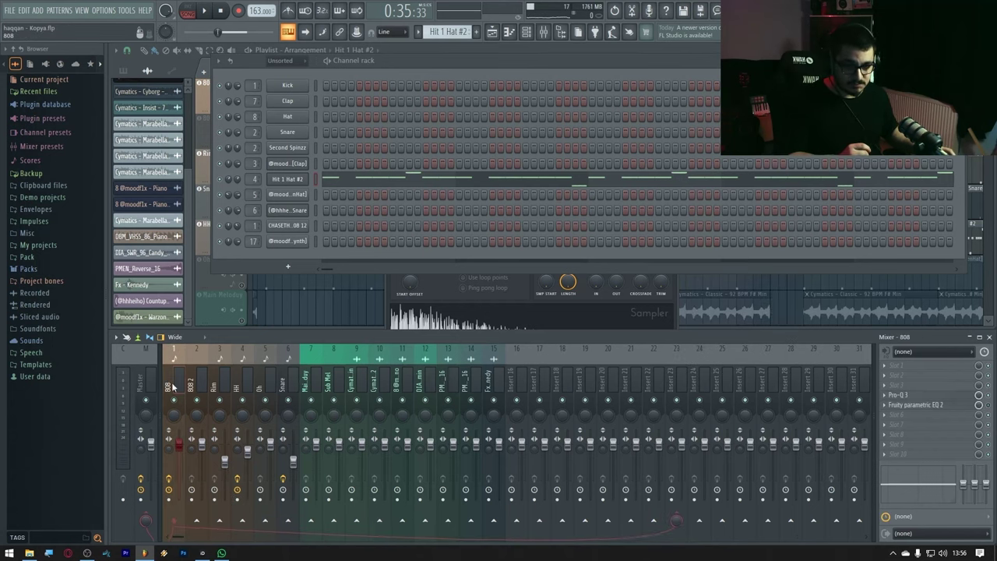
Rename mixer track Insert 23 as 808 dist.
right_click(688, 384)
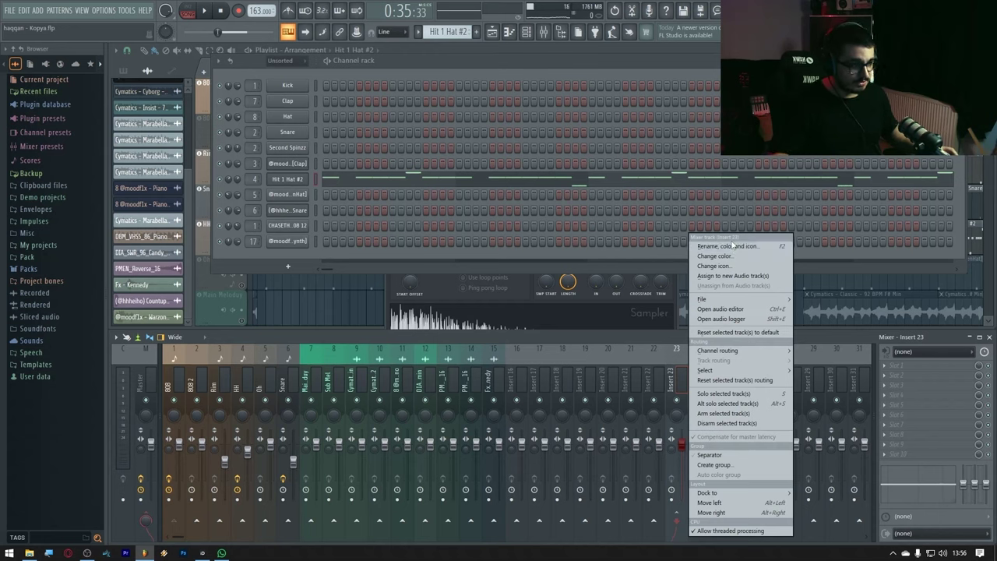
click(730, 246)
text(808 dist)
key(Return)
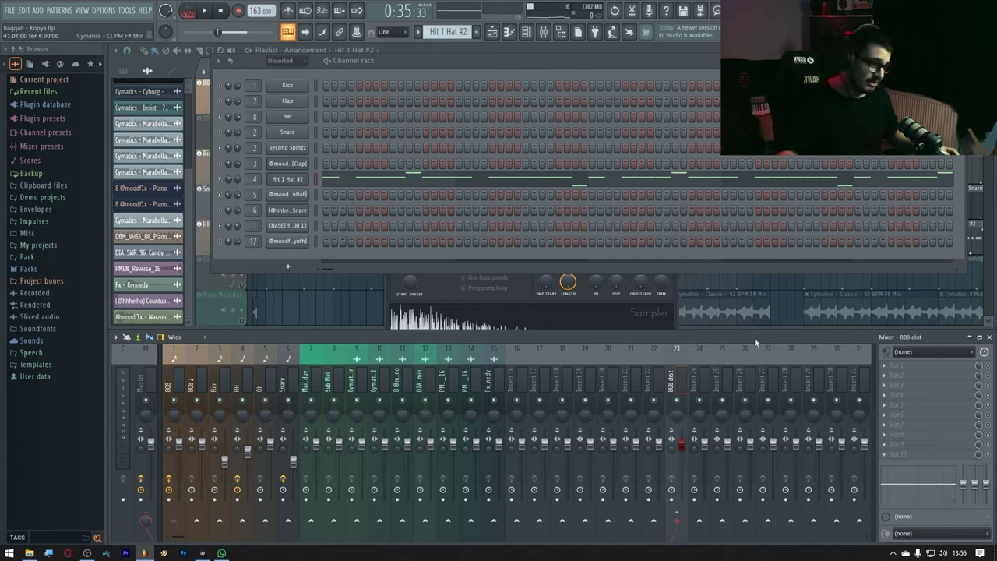
Load Fruity WaveShaper in slot 3 of the 808 dist track and bend its curve steeply upward toward the maximum for strong distortion.
click(900, 386)
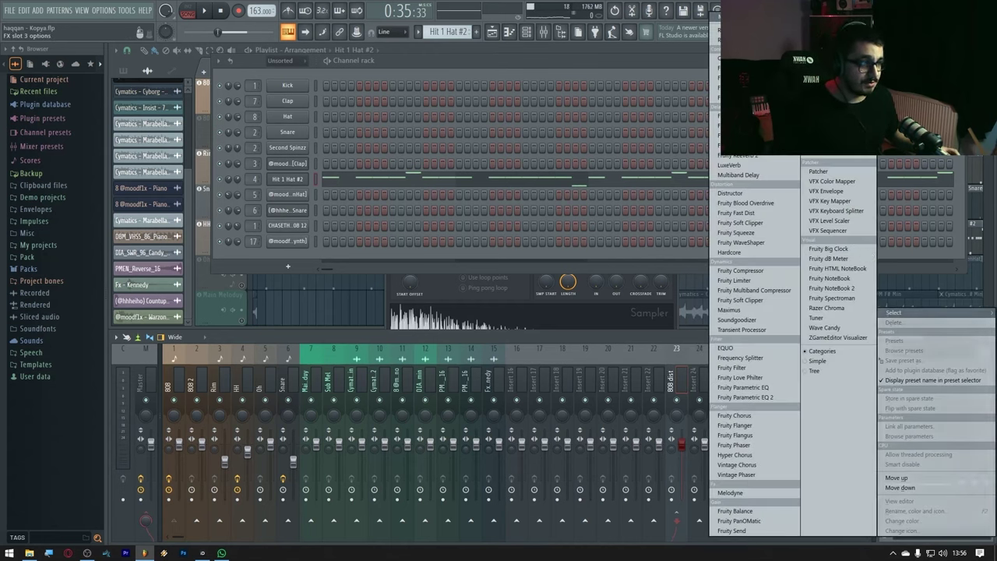
click(772, 243)
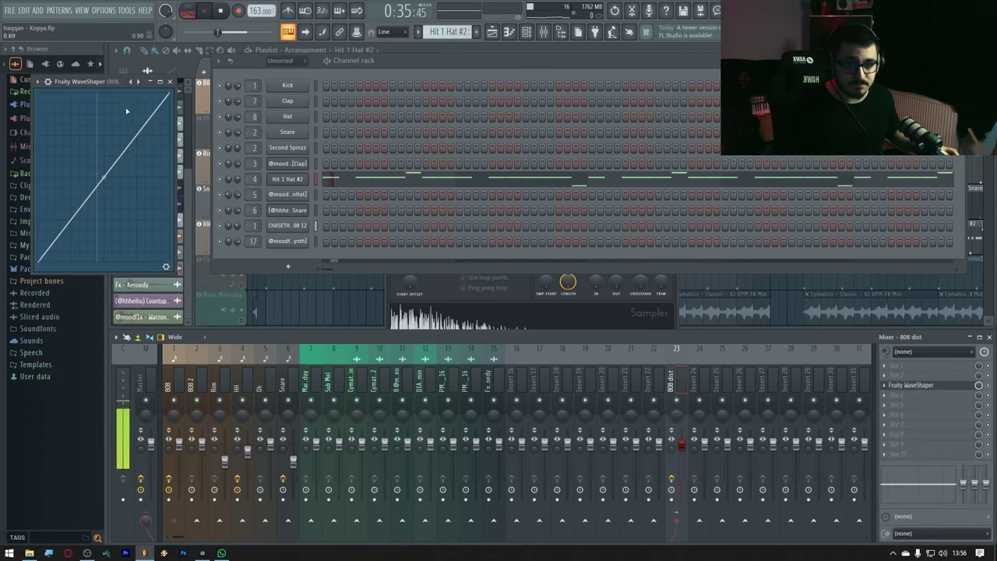
drag(161, 89, 540, 138)
drag(504, 232, 504, 149)
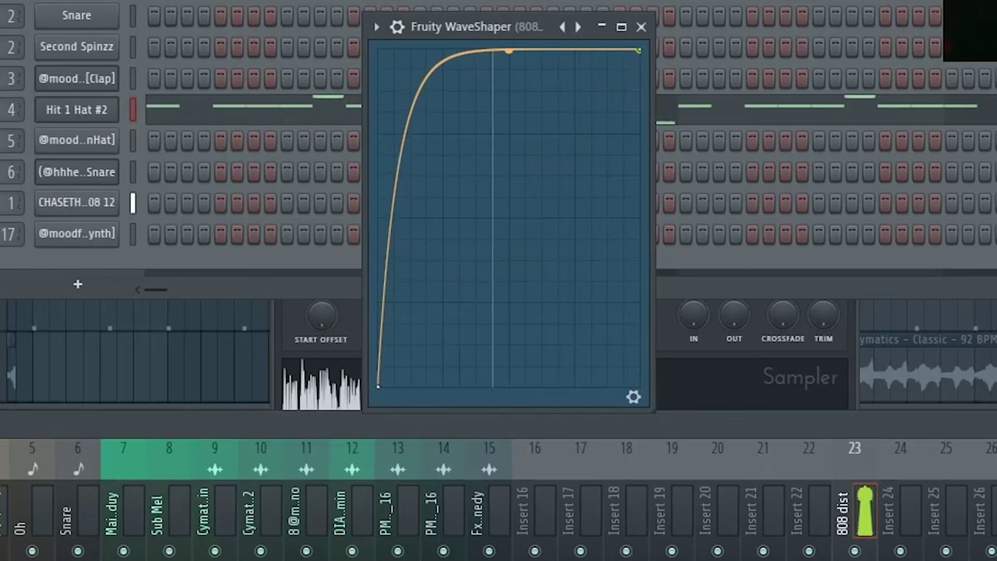
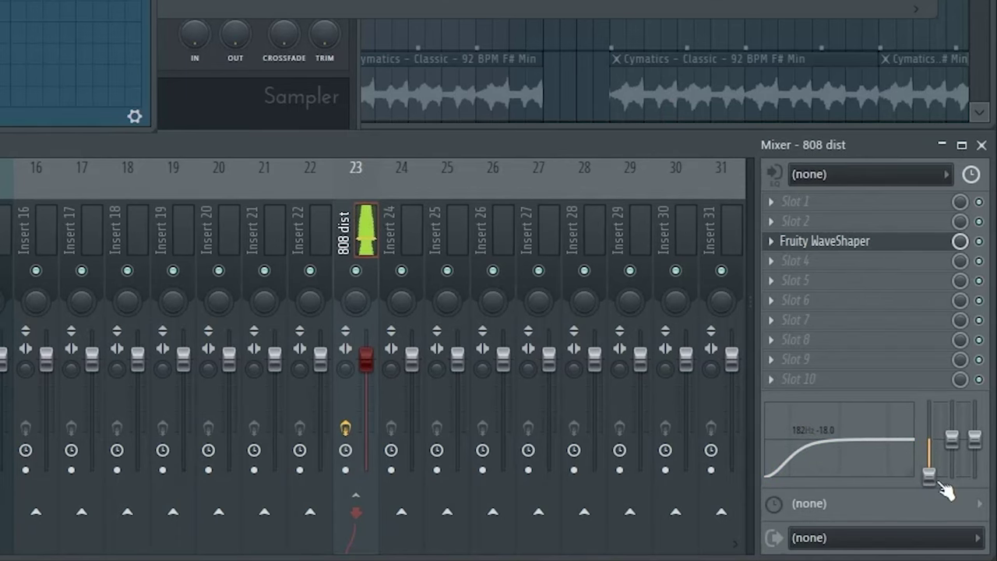
right_click(945, 489)
click(881, 210)
click(640, 136)
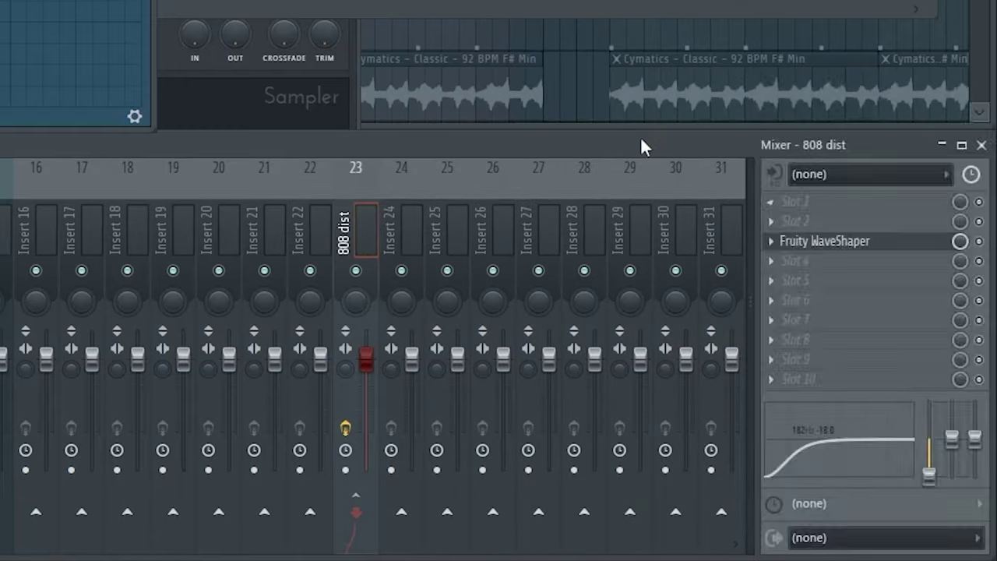
Add Fruity Parametric EQ 2 in slot 4 of the 808 dist track and shape band 1 into a low cut.
click(795, 261)
click(561, 268)
drag(102, 226, 169, 335)
drag(197, 100, 450, 121)
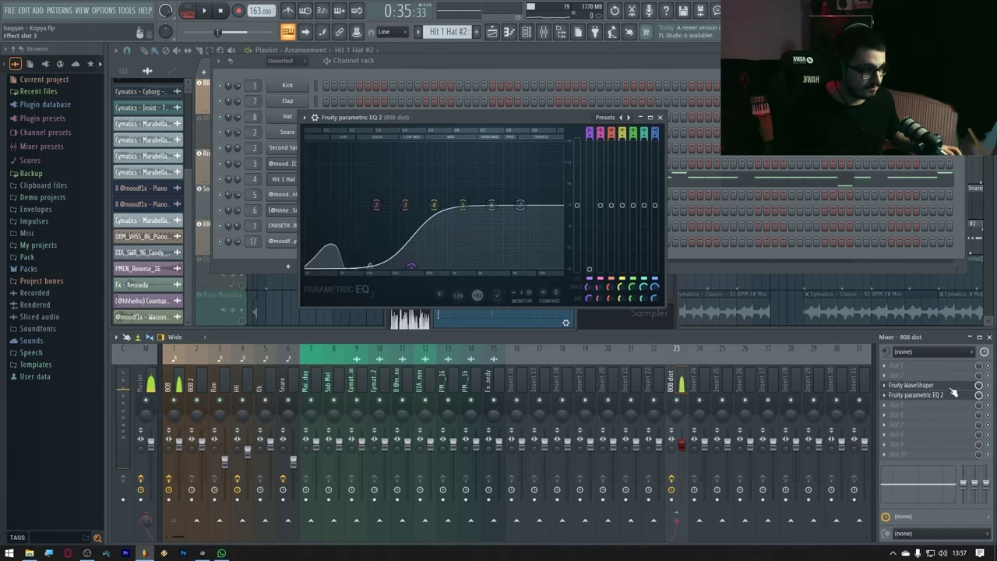
Load Decapitator in slot 2 of the 808 dist track.
click(888, 374)
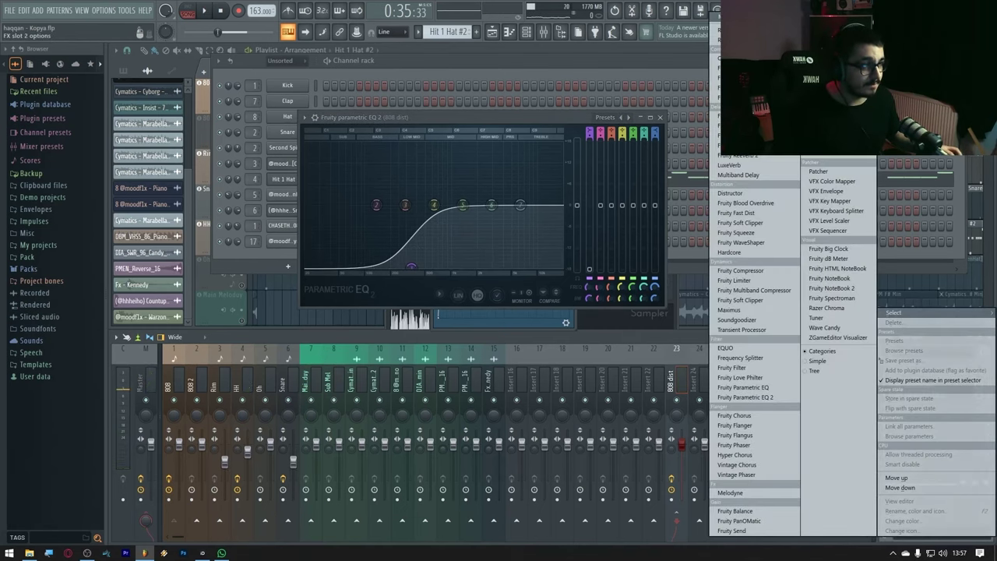
click(896, 312)
text(deca)
key(Return)
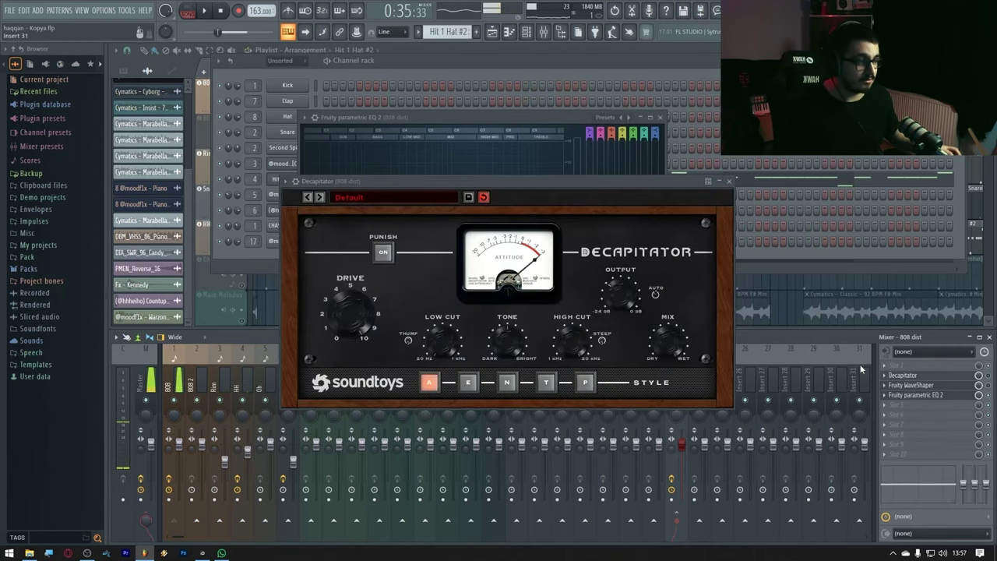
Load Distructor in slot 1 of the 808 dist track and set its distortion to Soft clipper with 2x oversampling.
click(899, 366)
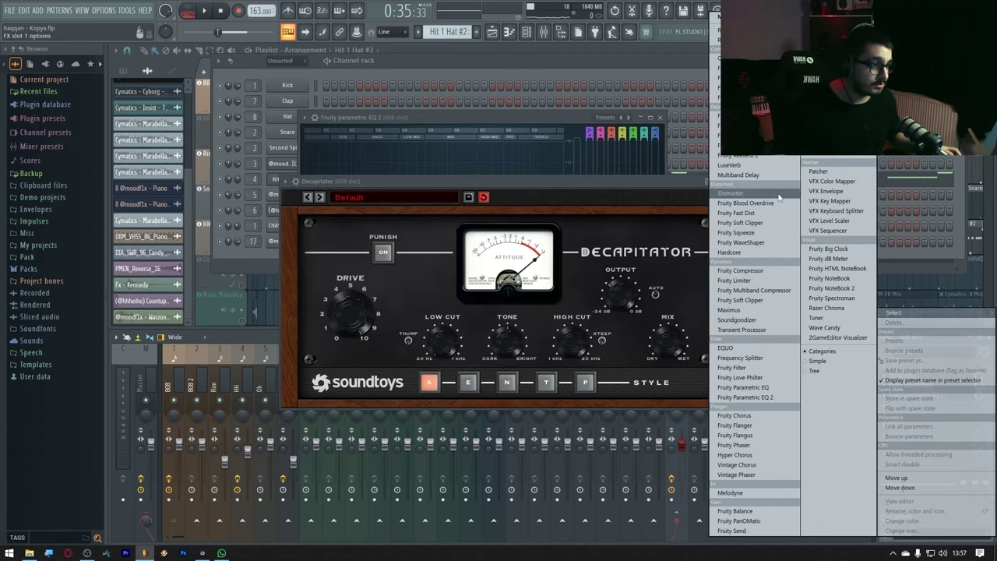
click(779, 195)
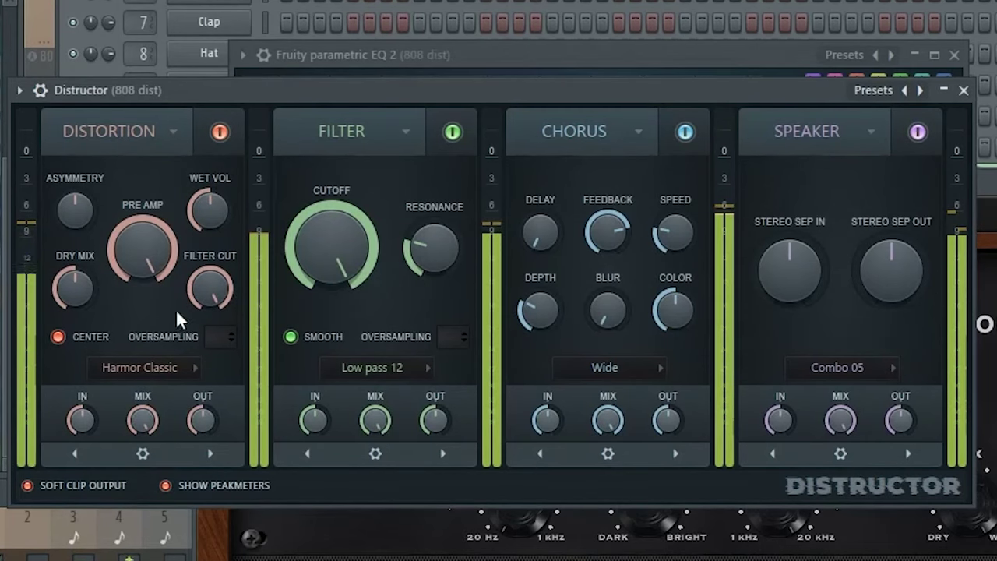
click(152, 368)
click(169, 432)
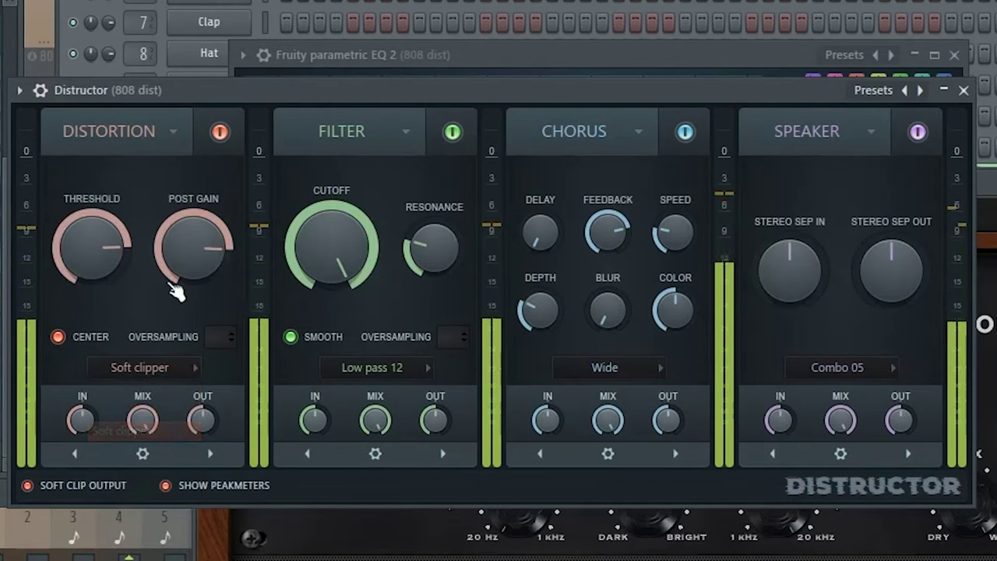
click(221, 337)
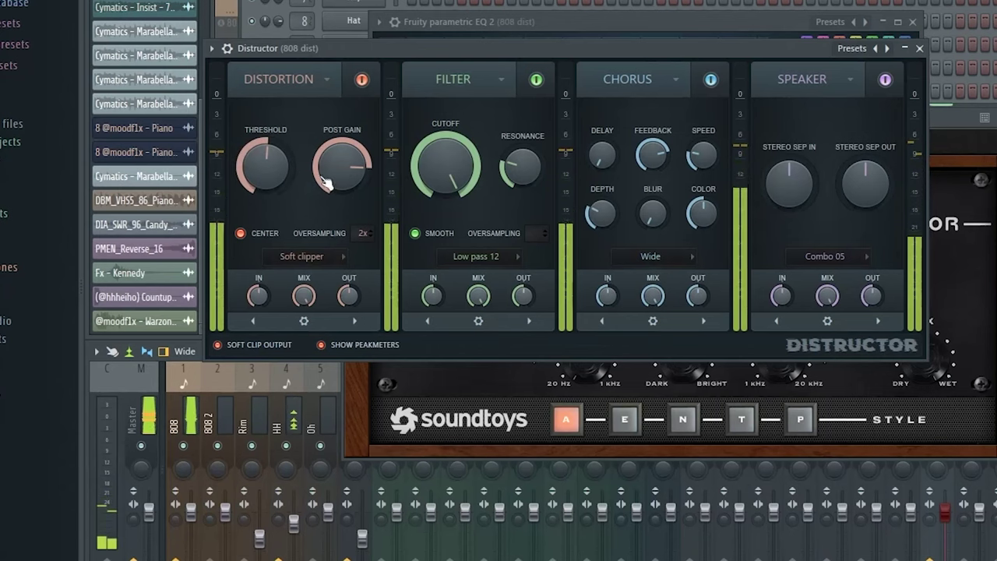
Try the Harmor Bitjam distortion type in Distructor during playback with an adjusted pre amp.
click(329, 259)
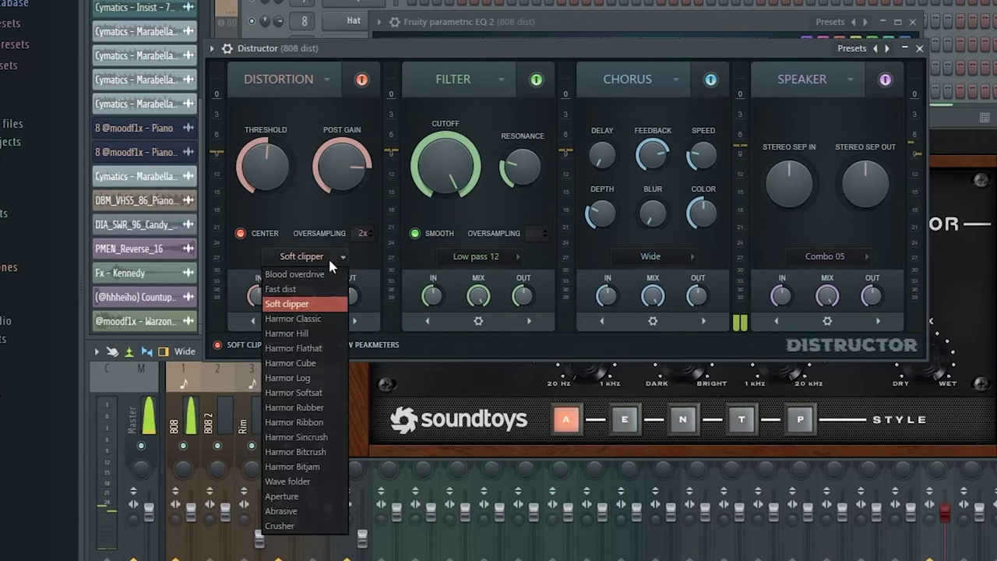
click(312, 467)
key(space)
drag(303, 164, 305, 187)
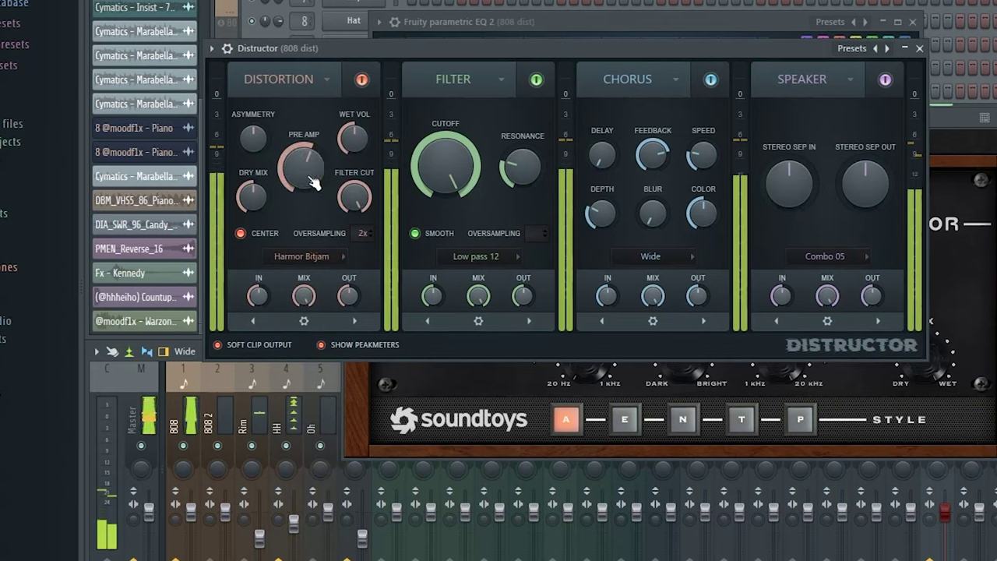
Set Distructor's distortion type to Fast dist and adjust its pre amp and mix while listening.
click(320, 259)
click(285, 349)
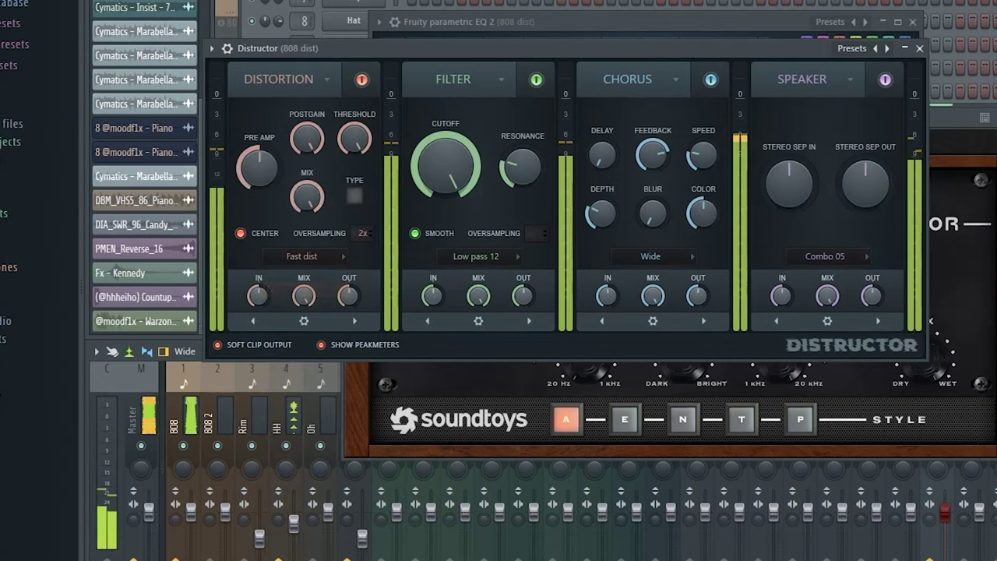
click(332, 260)
click(326, 254)
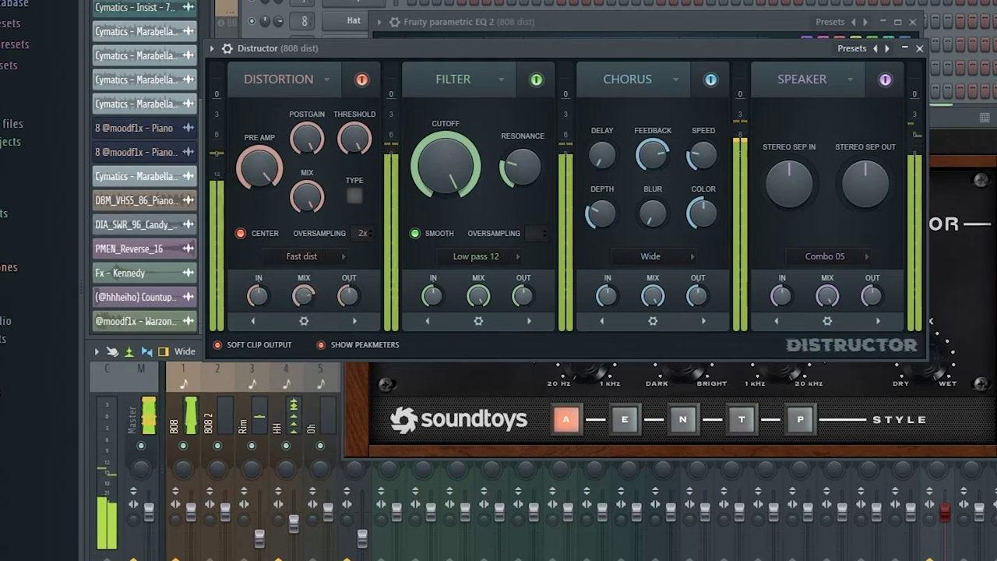
Switch off Distructor's Filter, Speaker and Chorus modules, comparing the sound with the chorus on and off.
click(537, 80)
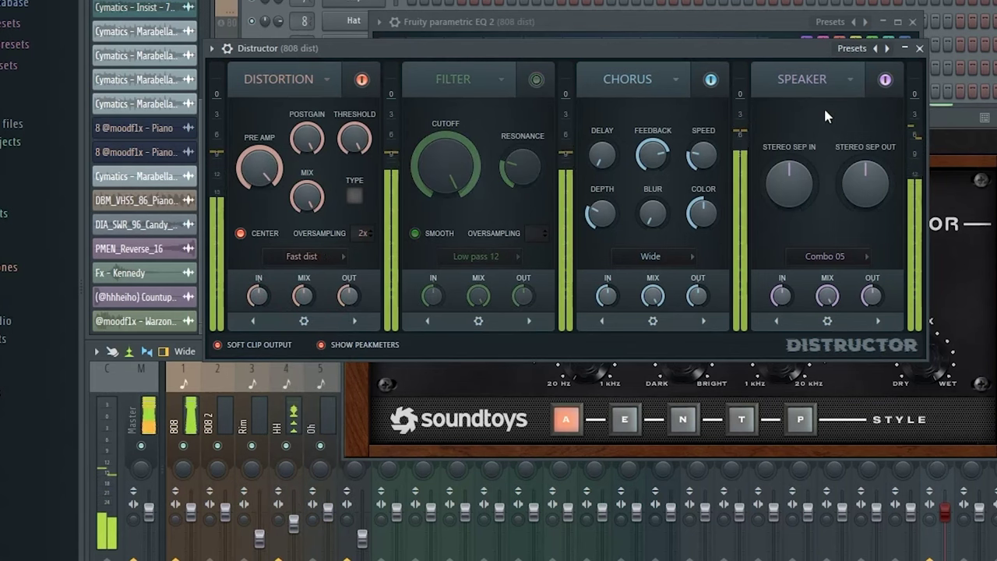
click(885, 79)
click(711, 79)
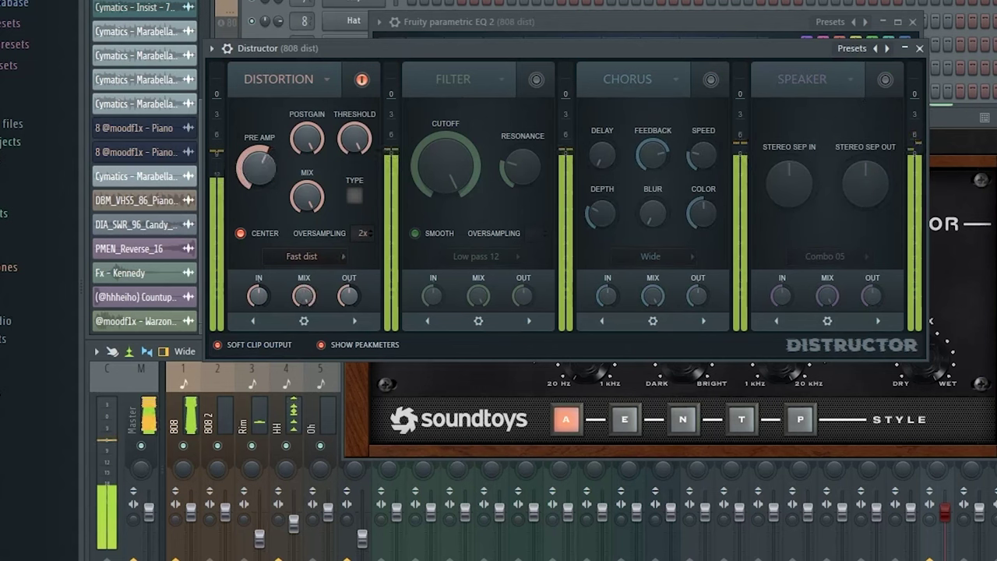
click(709, 81)
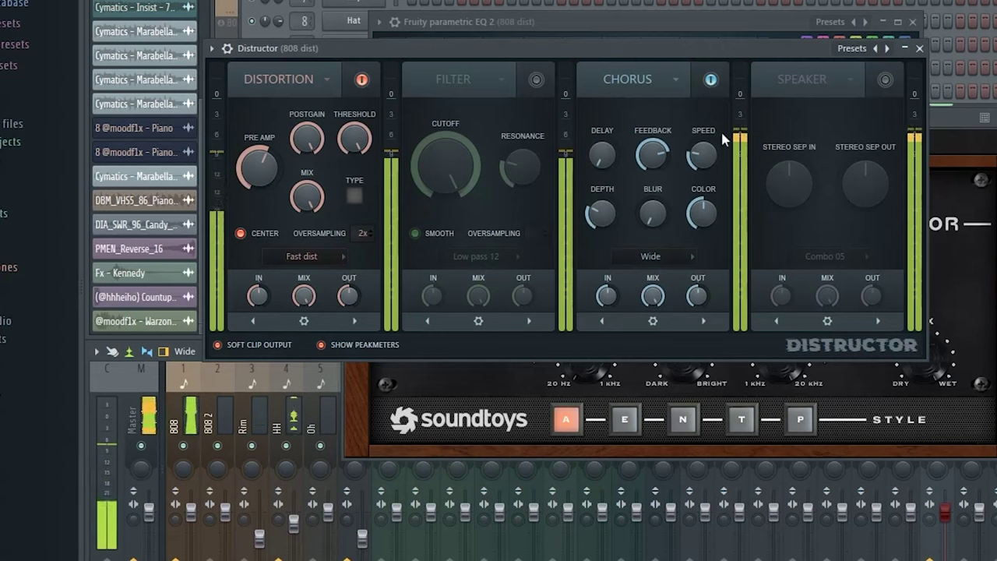
click(710, 79)
Re-enable Distructor's Speaker module, set its type to Wide and lower its mix.
click(885, 80)
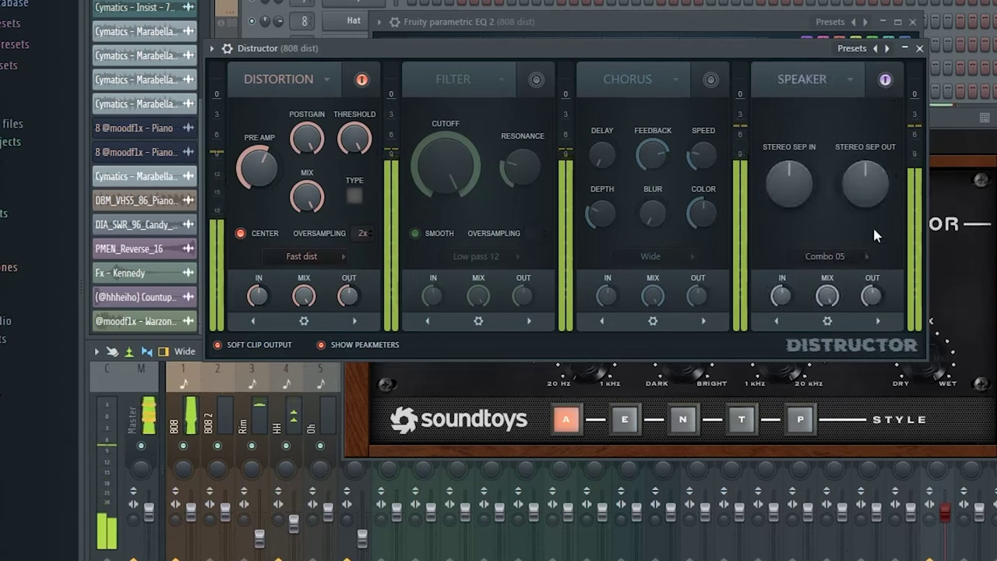
click(825, 256)
click(810, 258)
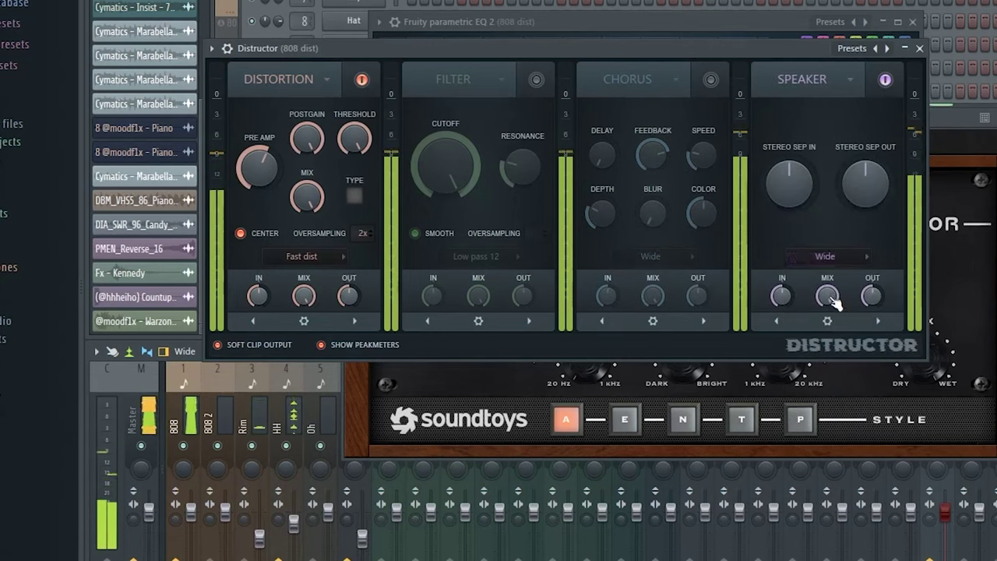
drag(829, 299, 829, 293)
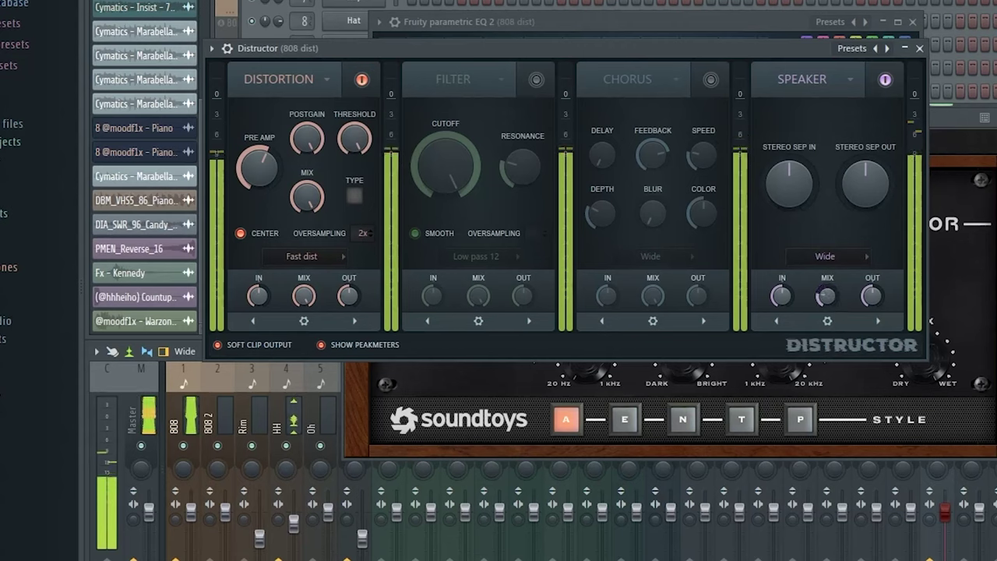
Balance the 808 dist track's fader against the main 808 during playback, settling at about -21 dB.
key(F6)
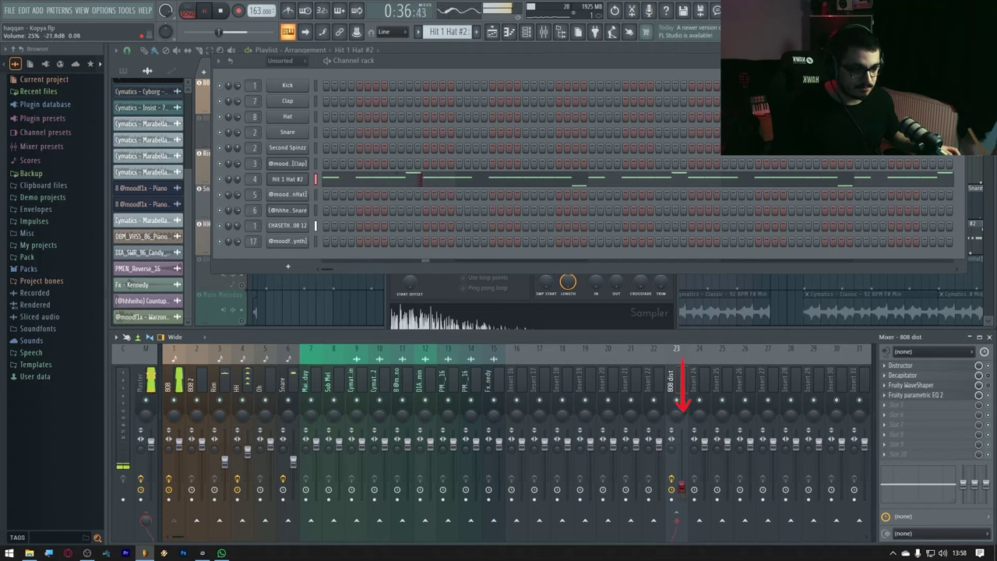
drag(682, 468, 682, 456)
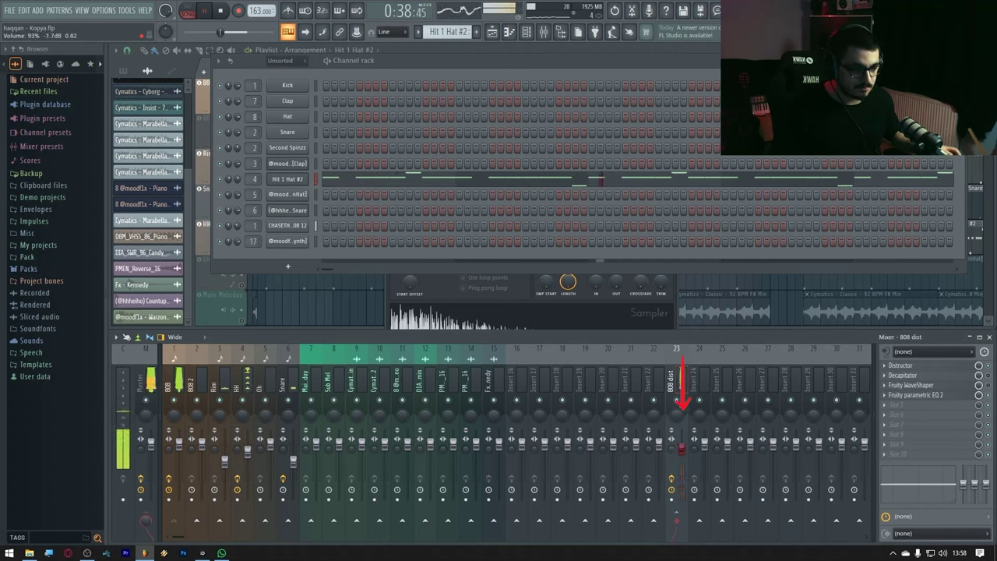
click(178, 383)
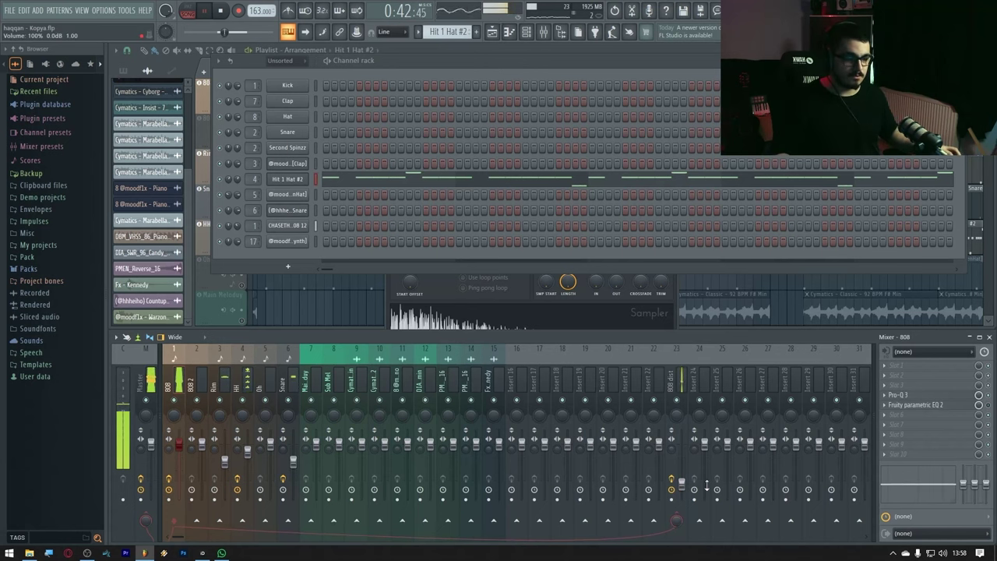
click(681, 482)
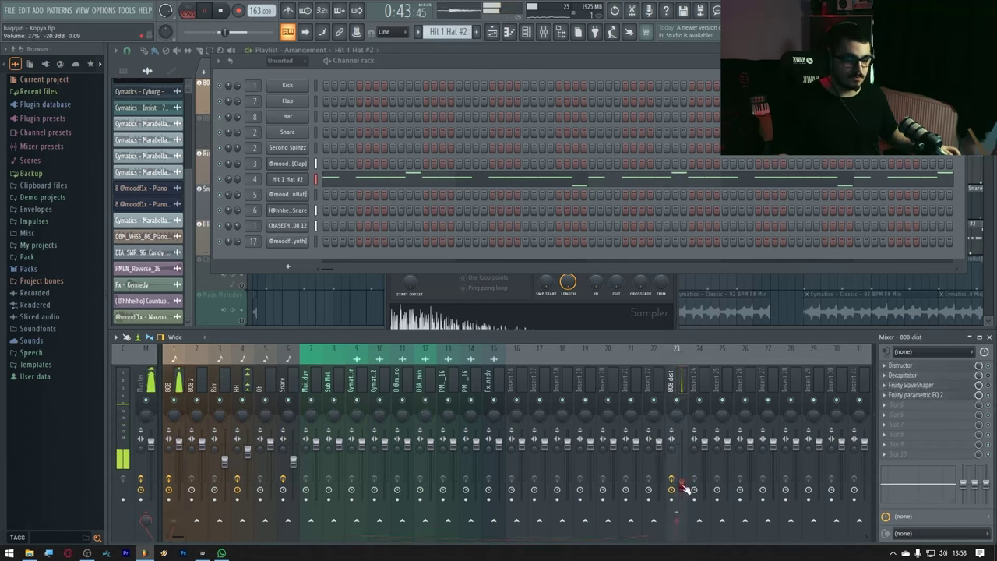
Route the 808 track to Insert 24 and load RBass Stereo in that insert's first effect slot.
click(178, 383)
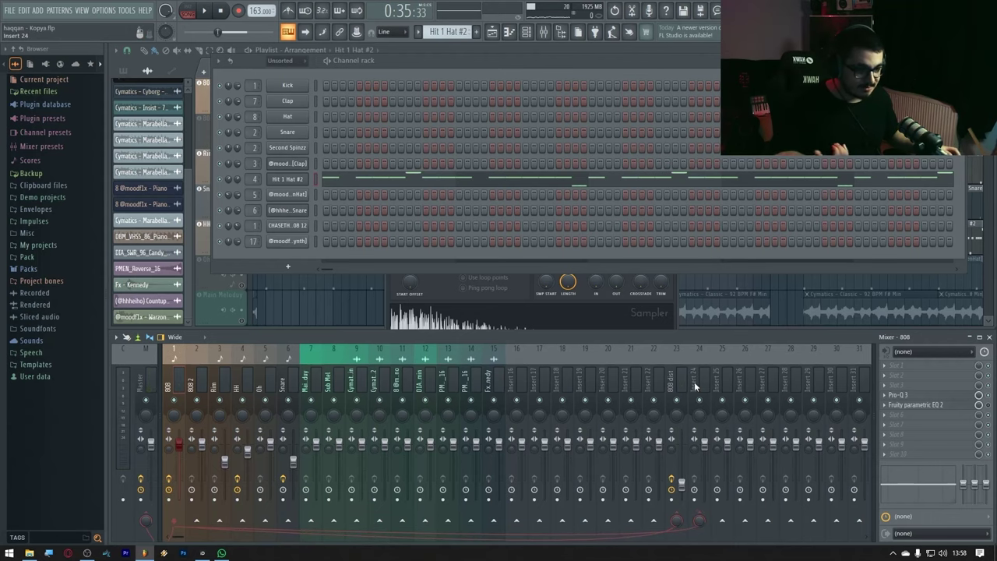
click(694, 382)
click(887, 363)
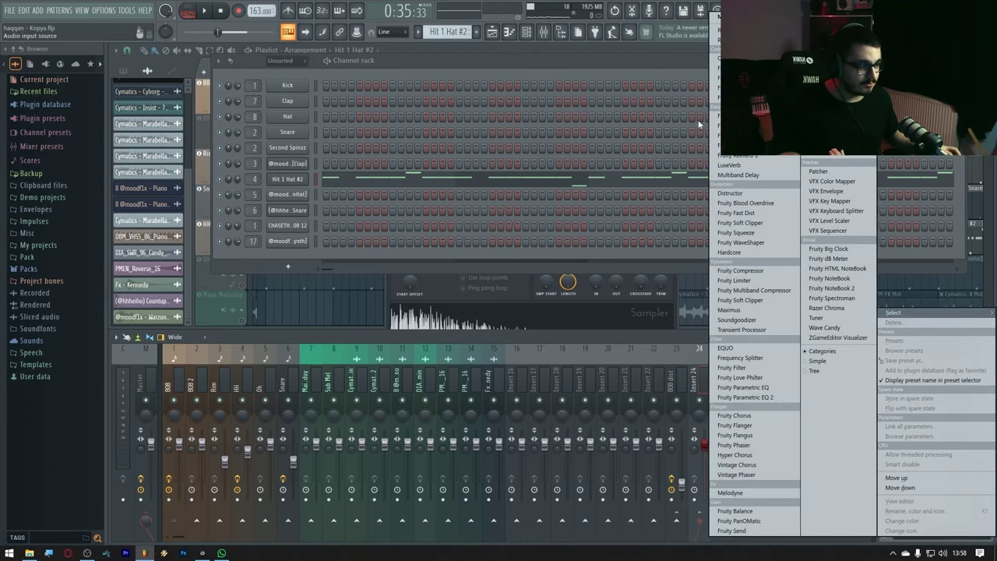
click(715, 17)
text(rb)
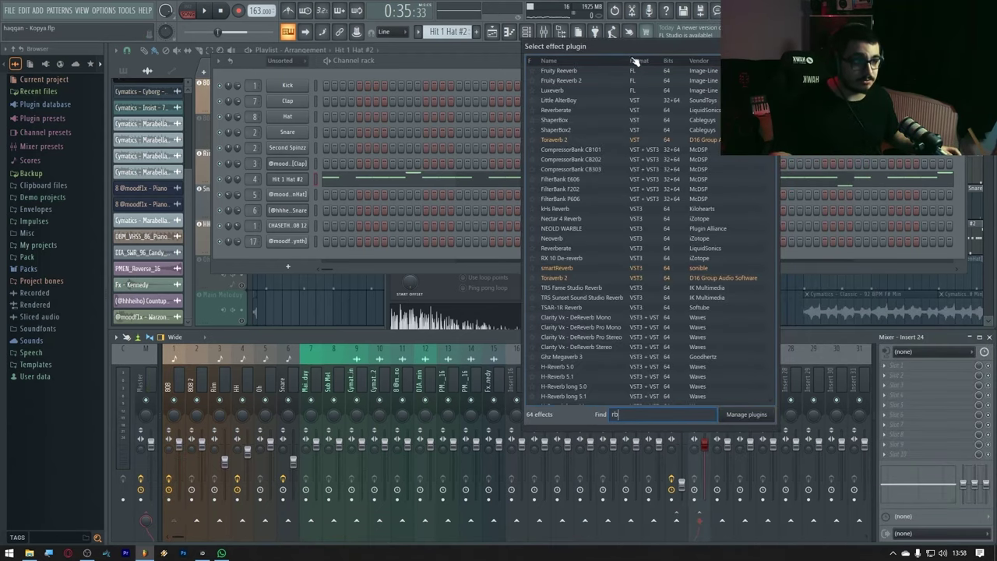
text(as)
double_click(582, 81)
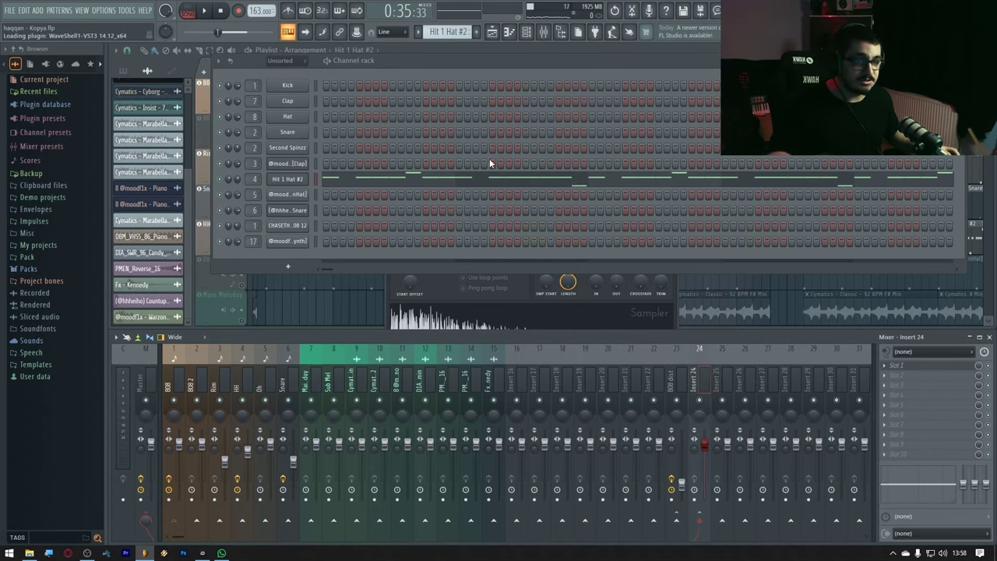
Bring back the mixer and load FabFilter Pro-Q 3 in slot 1 of the HH track.
key(F7)
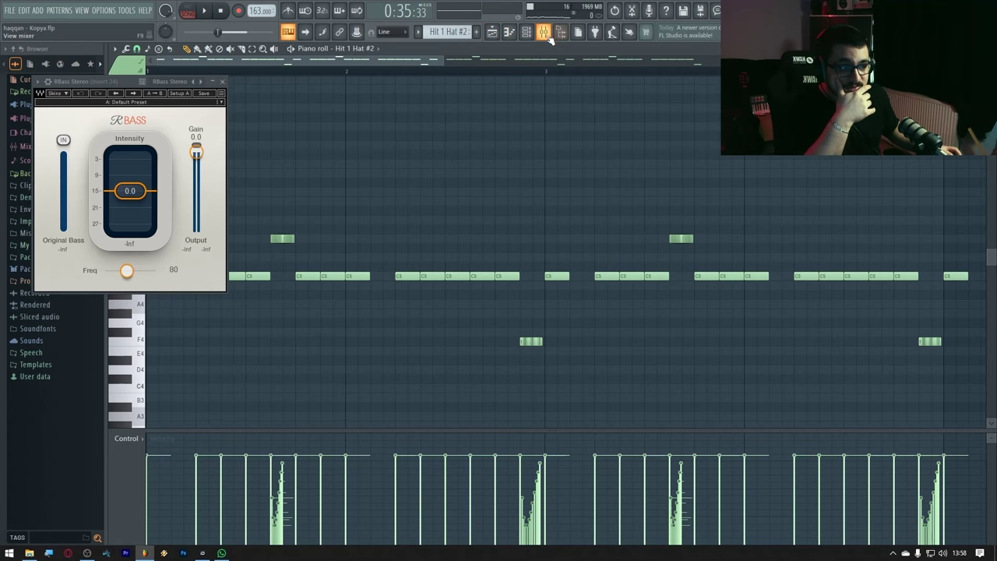
click(549, 37)
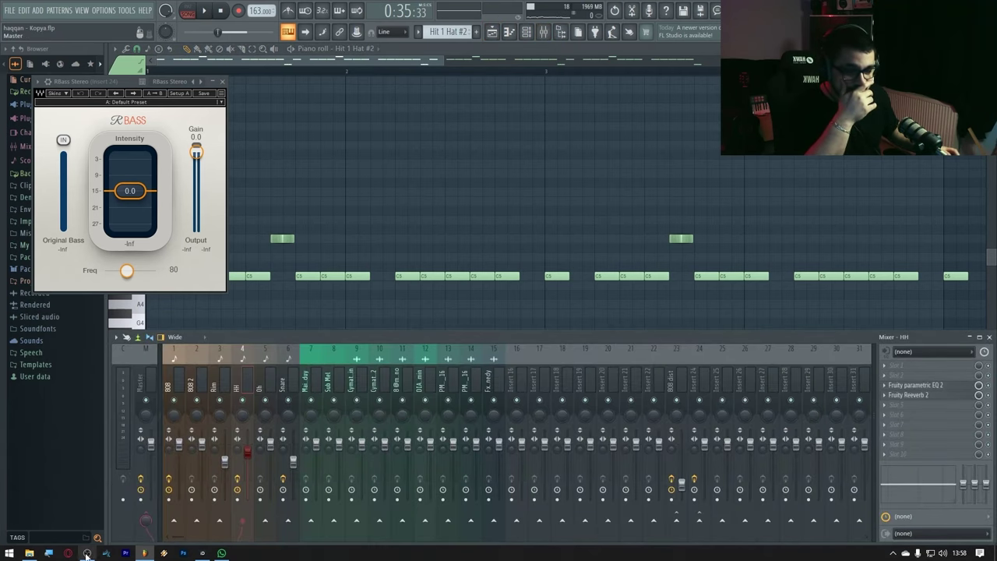
click(917, 369)
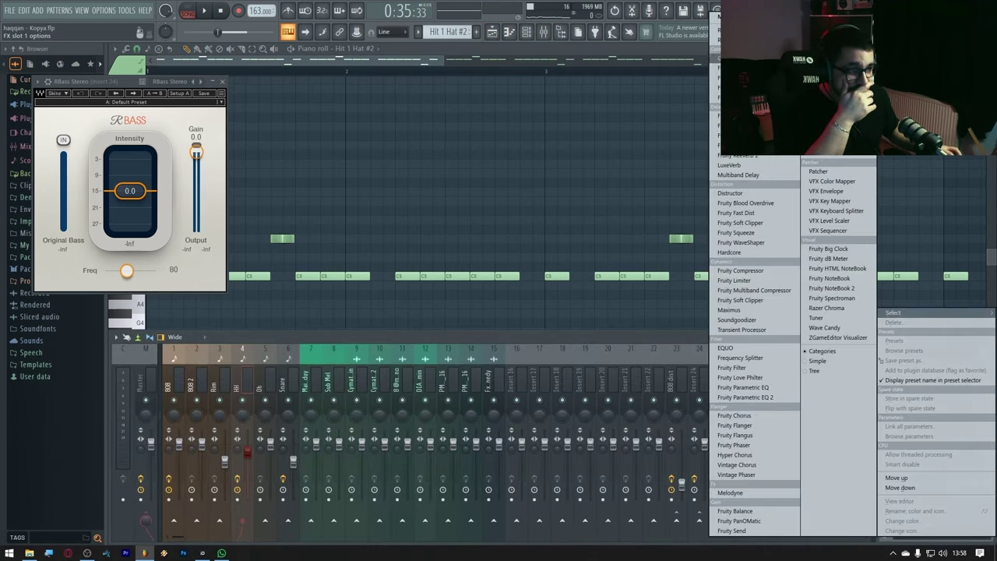
click(740, 17)
text(q 3)
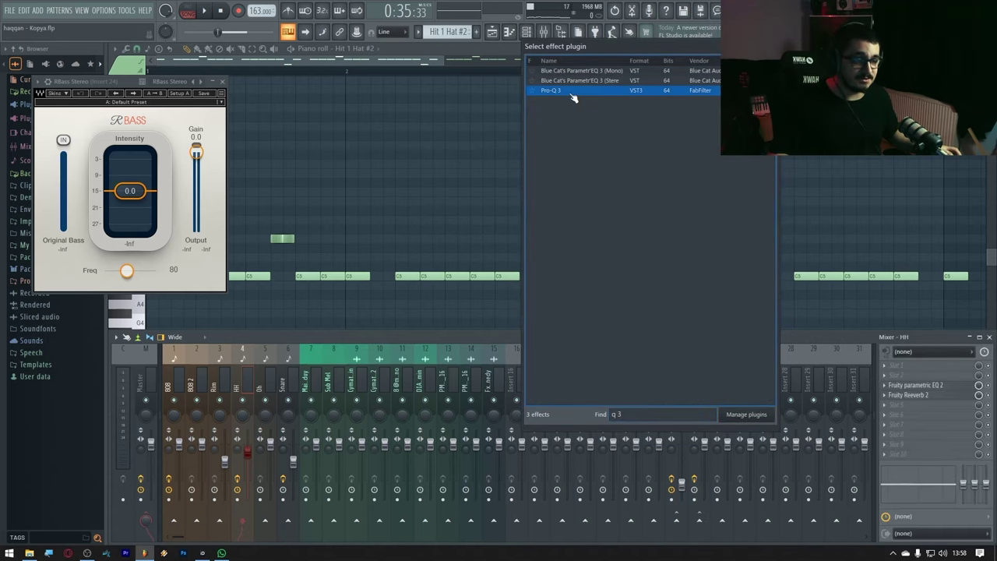
double_click(573, 97)
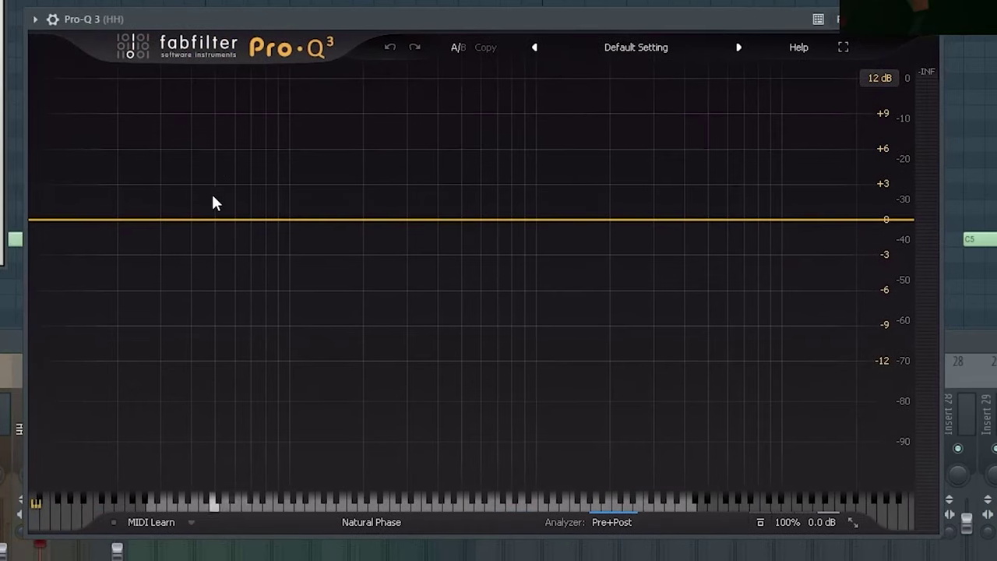
Add an EQ band at the low end of the HH track's Pro-Q 3 curve.
drag(214, 205, 190, 173)
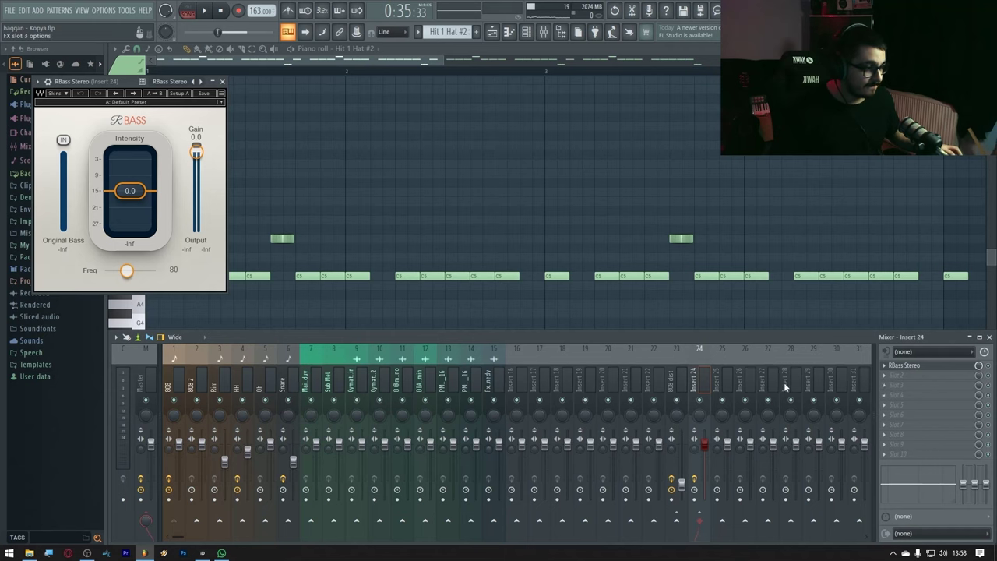
Return to Insert 24 and set RBass's frequency to 39.
key(Right)
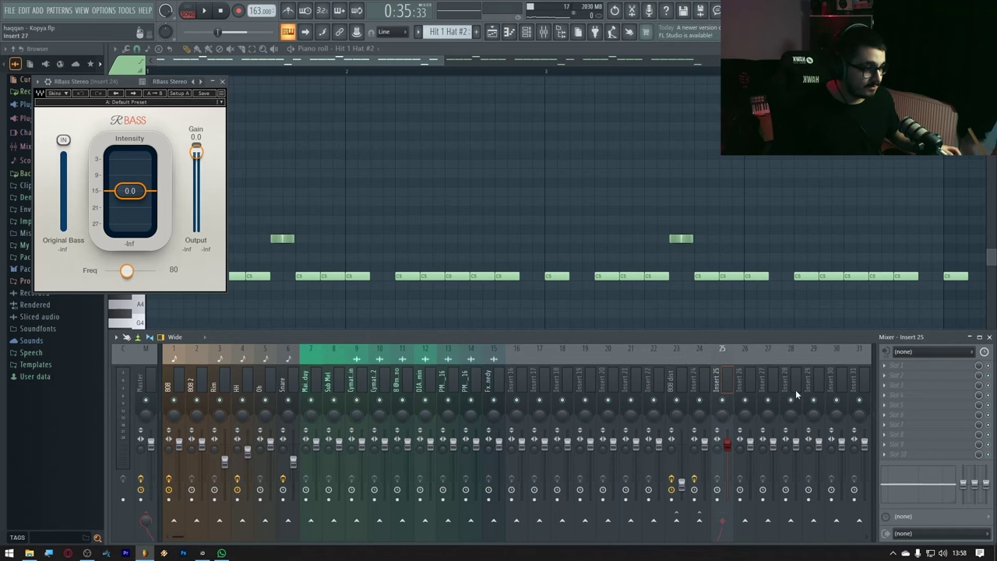
click(700, 368)
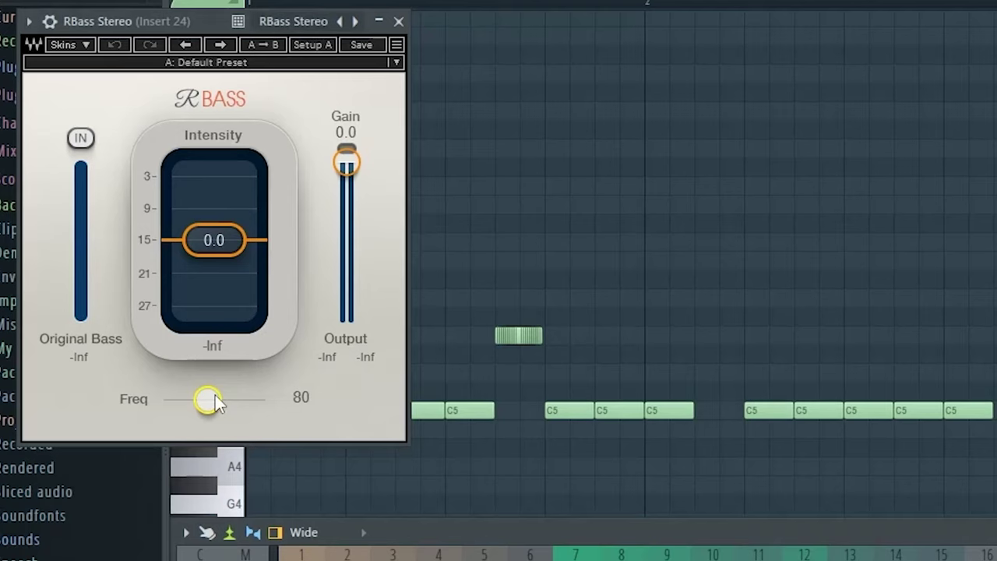
double_click(130, 269)
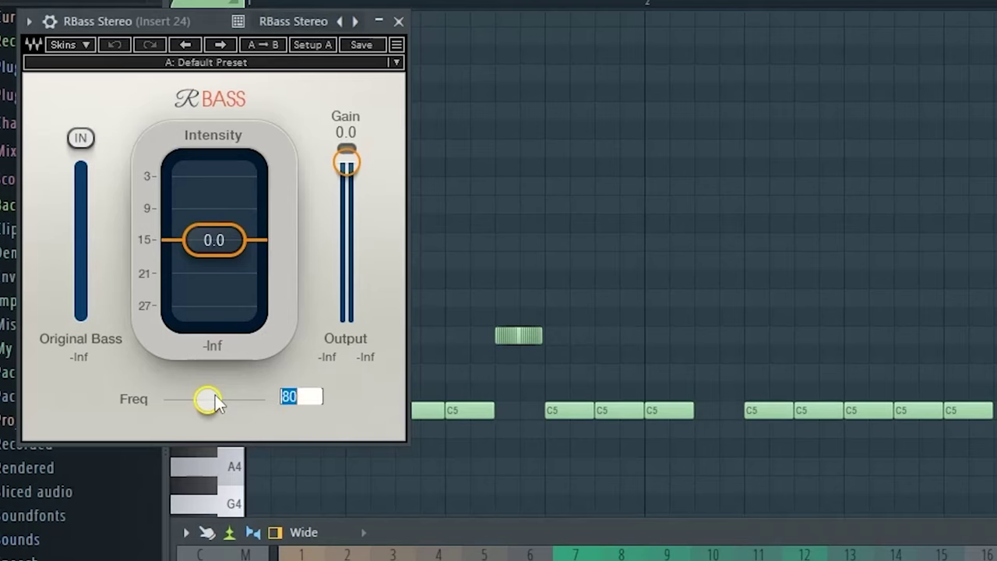
text(39)
key(Return)
During playback, raise RBass's intensity to 11.3 and lower its output gain to -5.5.
key(space)
scroll(252, 292, up, 10)
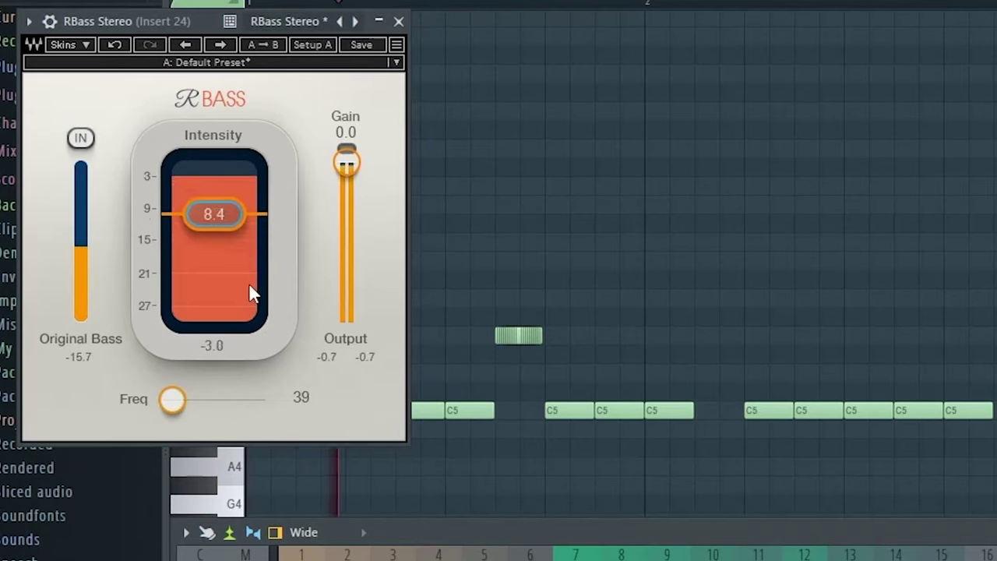
scroll(252, 292, down, 4)
scroll(339, 280, down, 5)
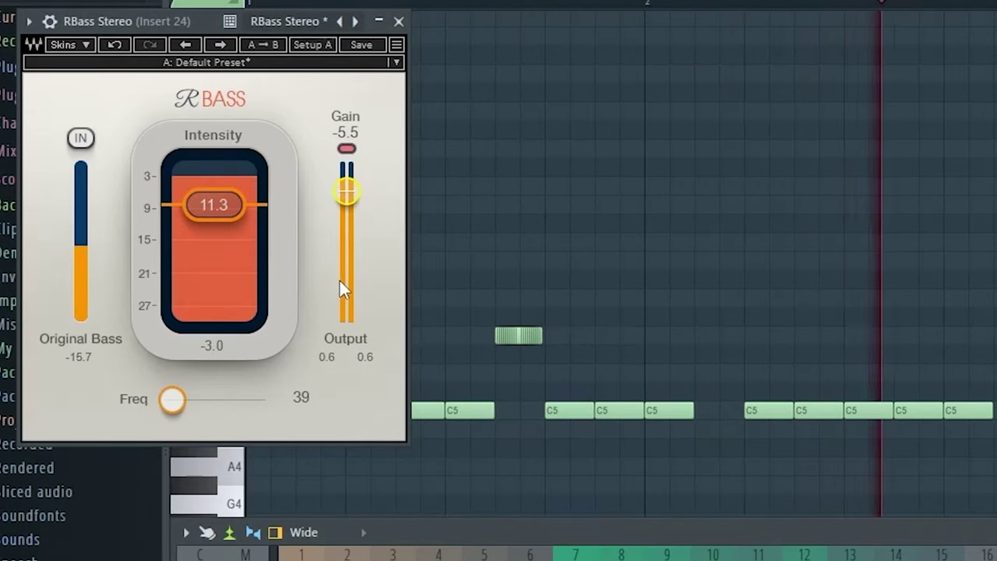
Low-pass Insert 24 with band 7 of a new Fruity Parametric EQ 2 at about 200 Hz, and lower the track's fader.
click(896, 375)
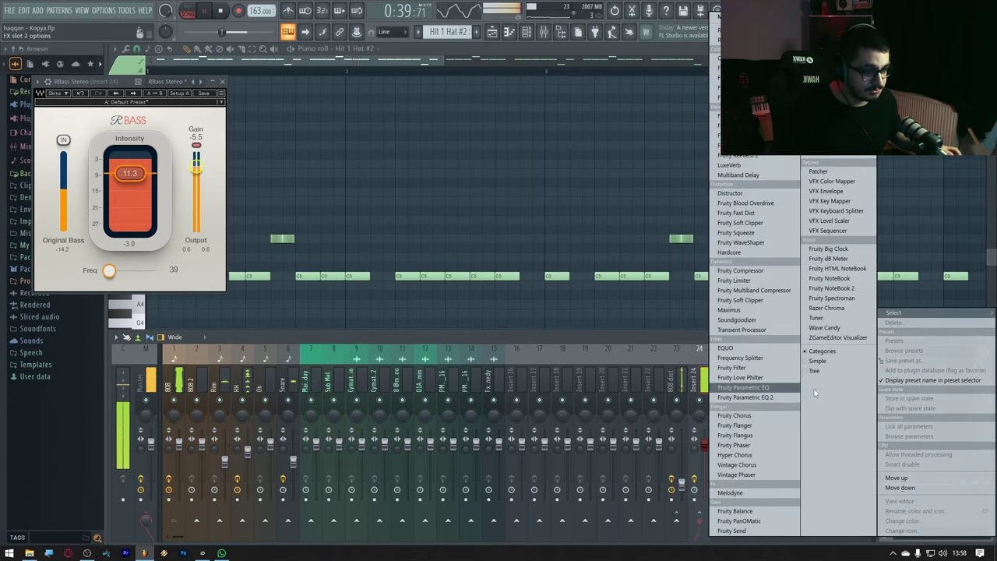
click(760, 396)
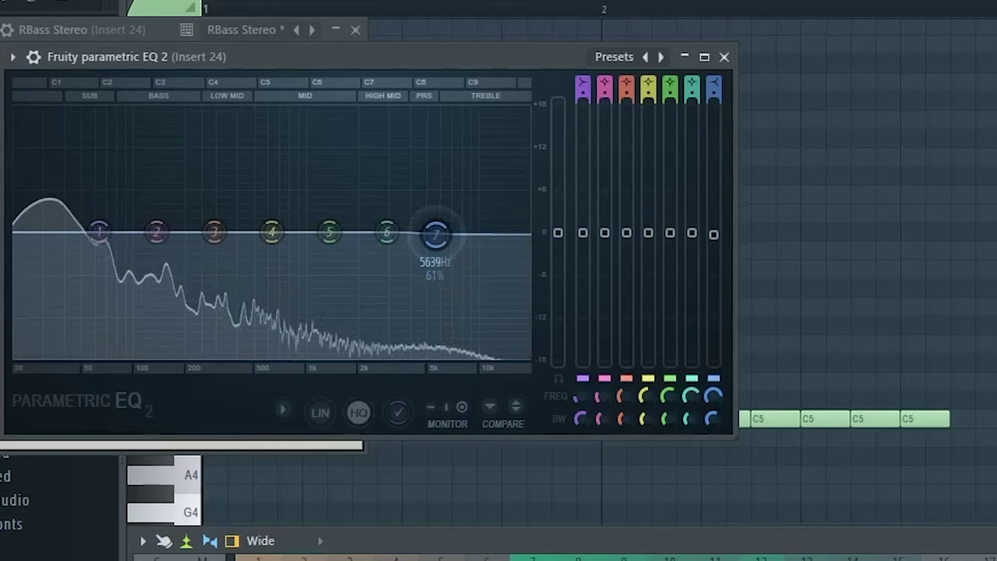
drag(260, 183, 149, 246)
drag(218, 355, 191, 359)
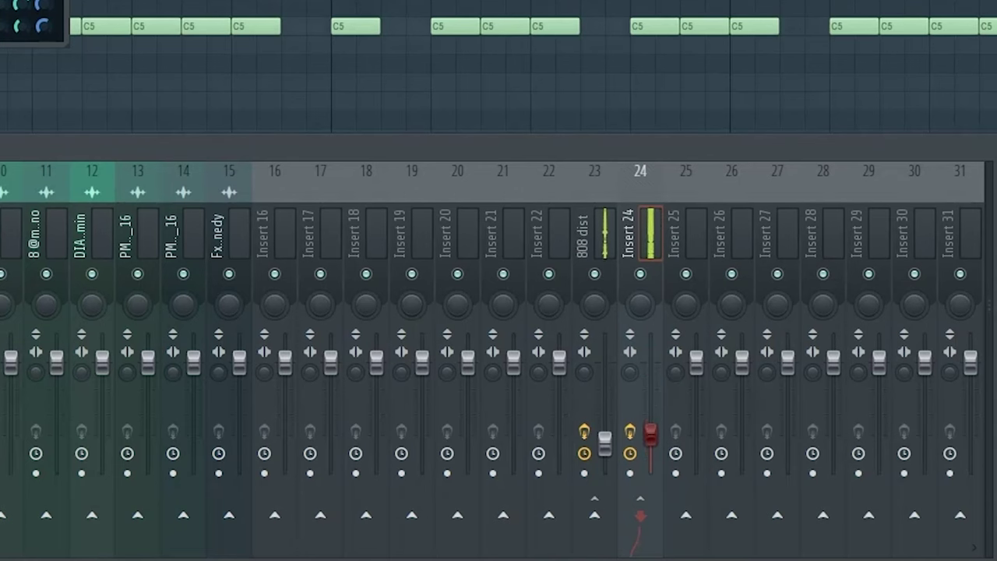
drag(651, 358, 650, 454)
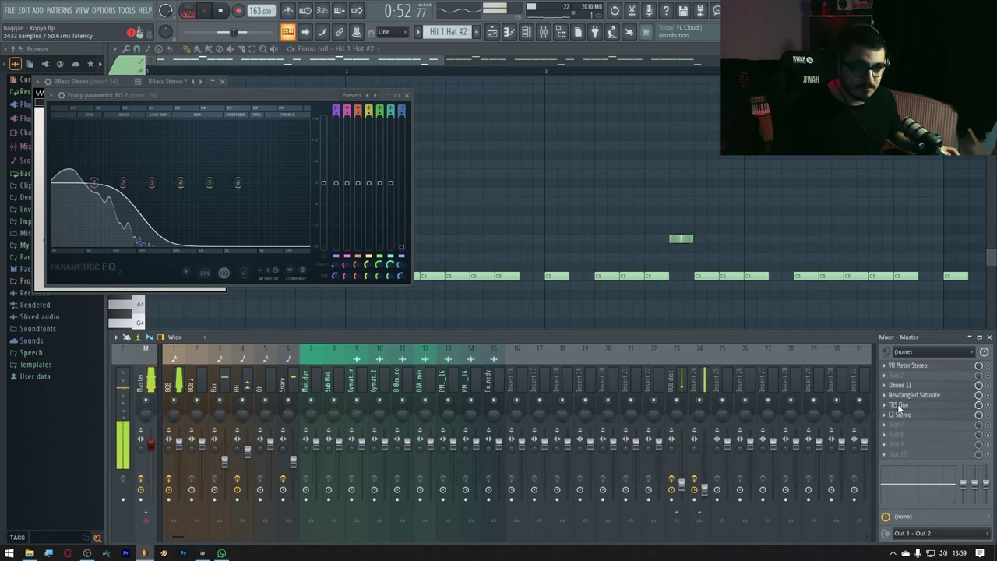
Check the Master track's effect chain and delete TR5 One from slot 5.
click(900, 384)
click(909, 395)
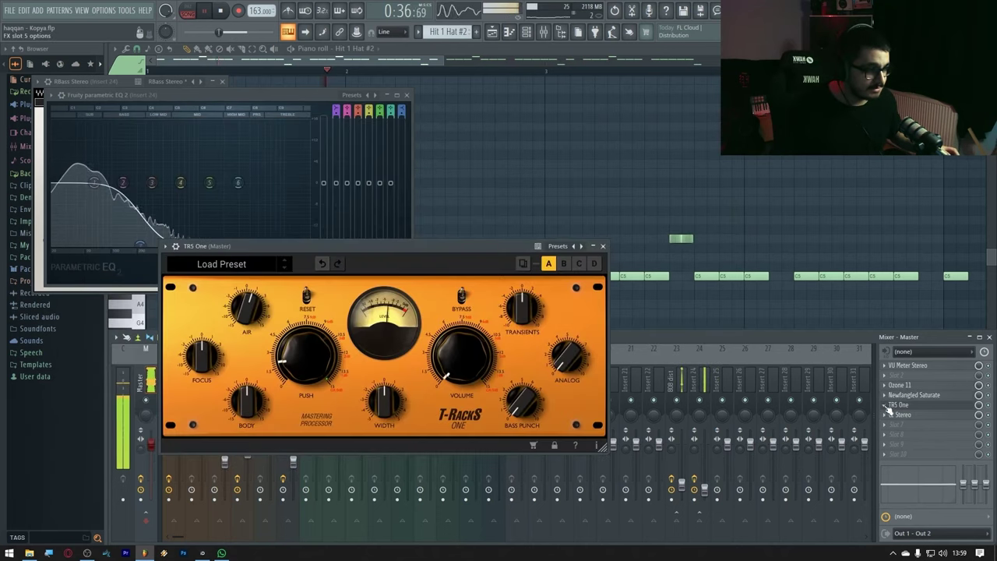
right_click(900, 404)
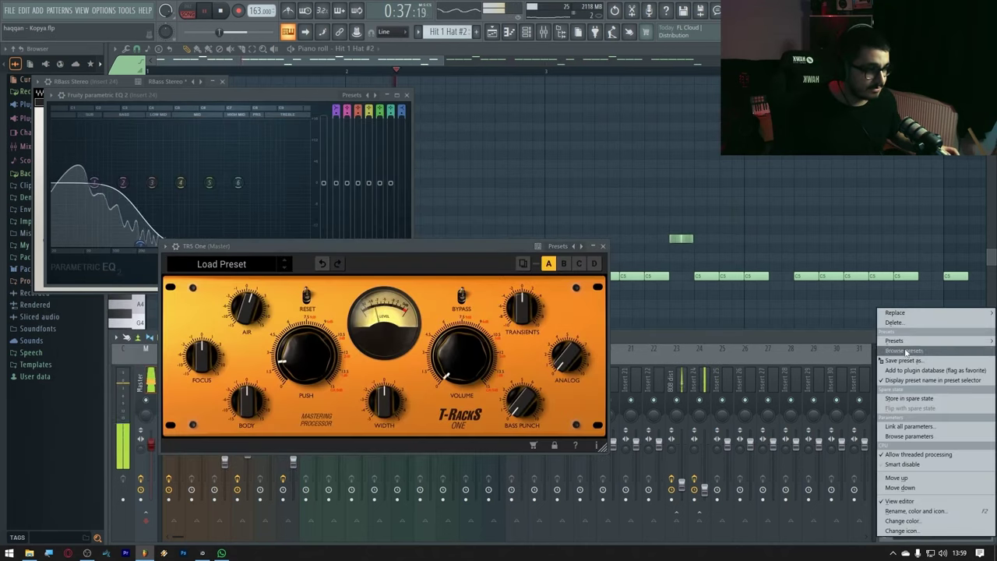
click(903, 323)
click(533, 312)
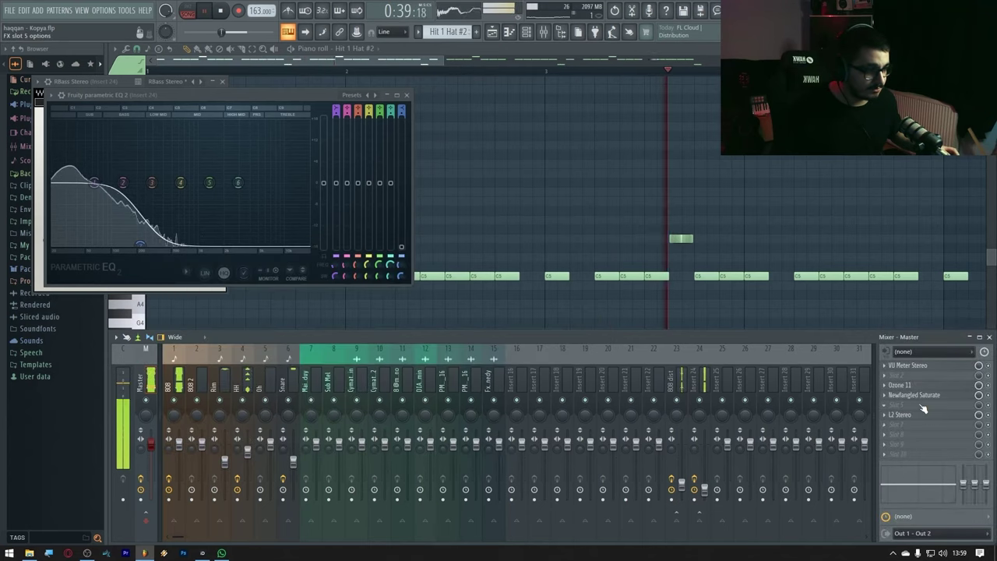
Find the Limitless limiter and load it in the Master's empty slot 5.
click(903, 404)
key(Escape)
text(limi)
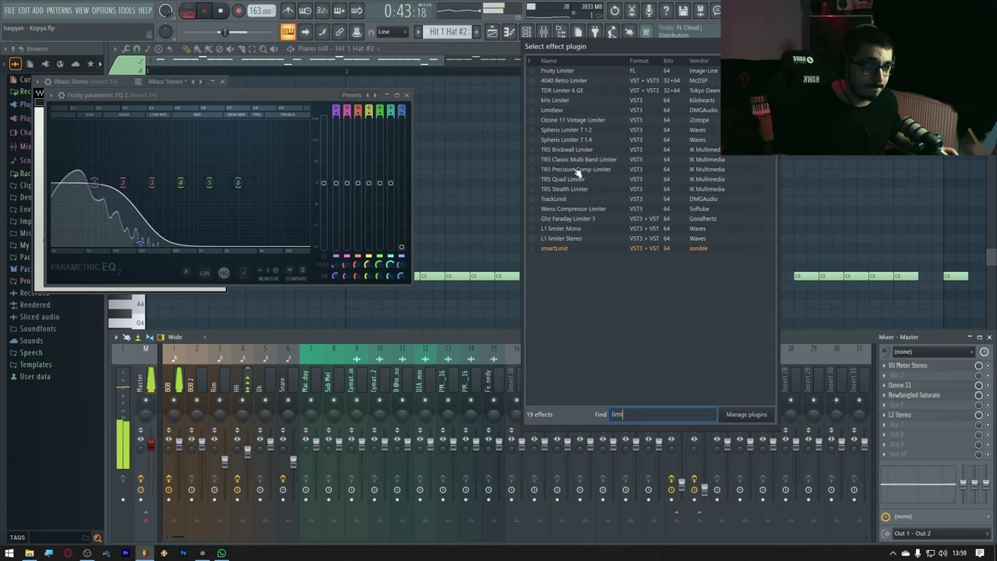
double_click(552, 110)
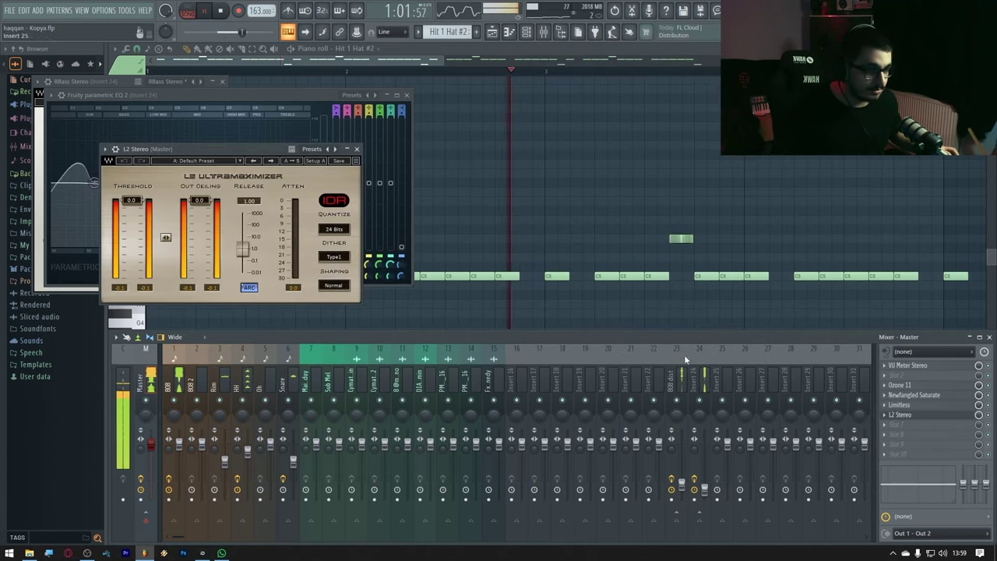
Lower the threshold of the Master's L2 Stereo limiter to about -1.7 dB and close its window.
drag(132, 200, 139, 237)
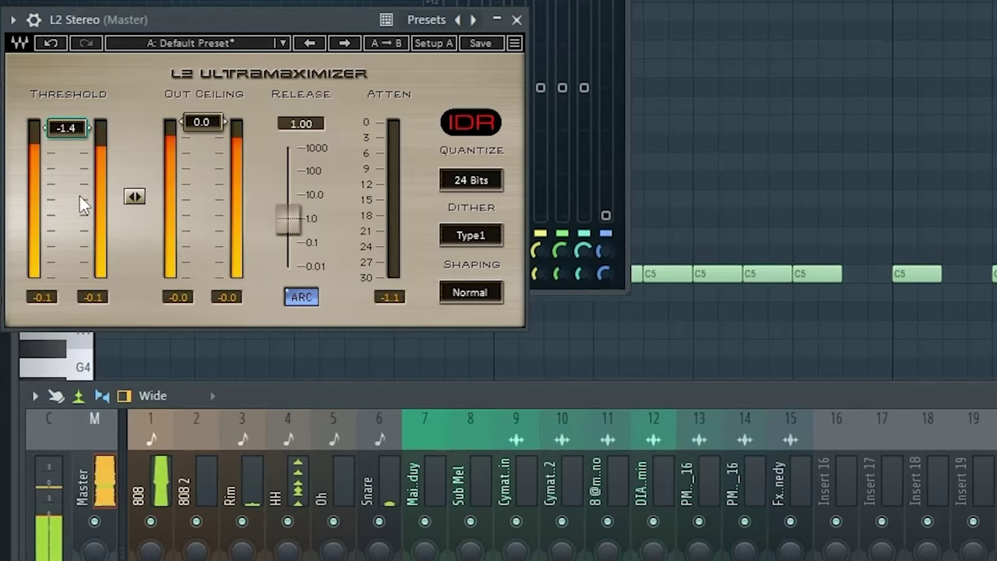
scroll(80, 195, down, 3)
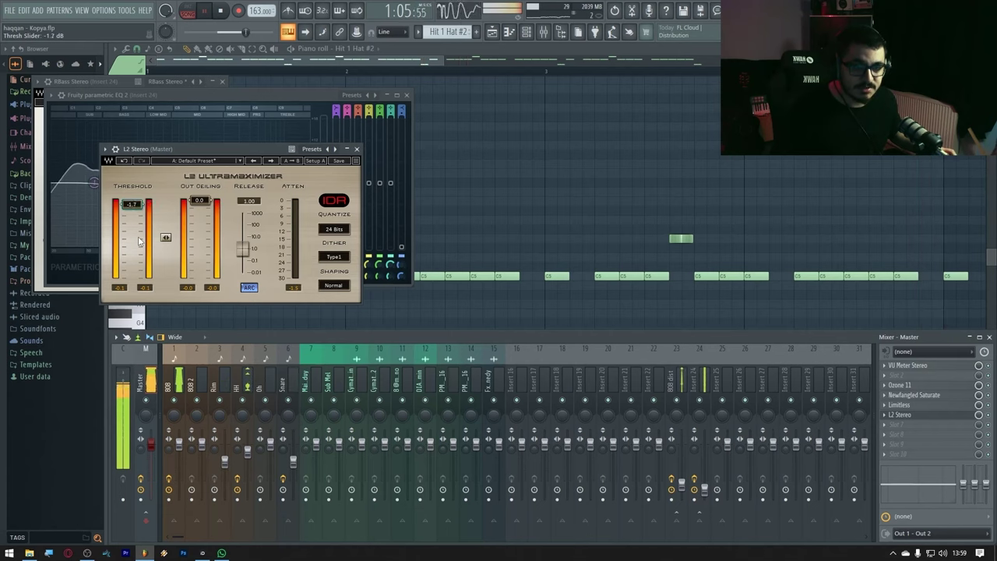
click(358, 148)
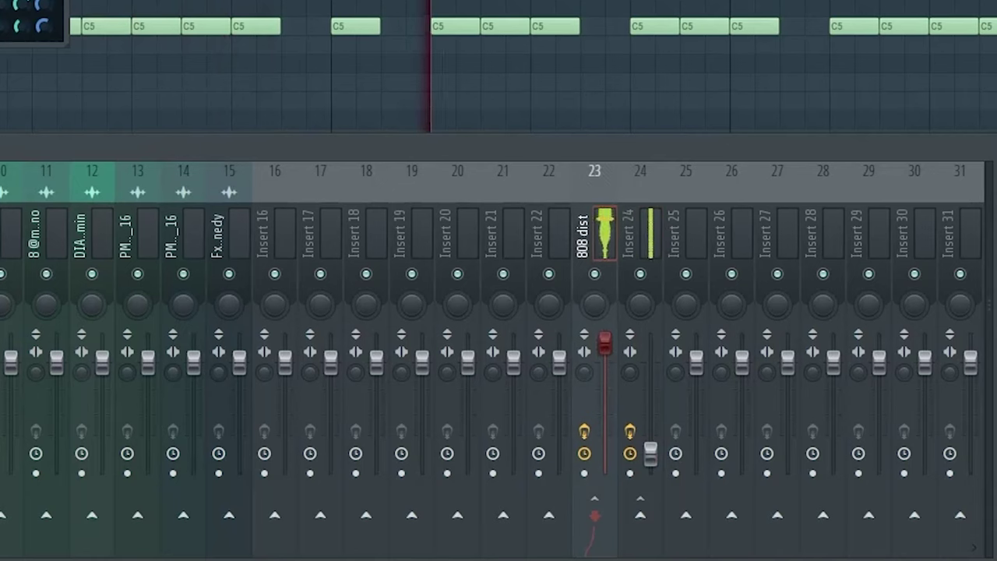
Rebalance the 808 dist and Insert 24 faders during playback, pulling 808 dist well down.
drag(604, 343, 650, 361)
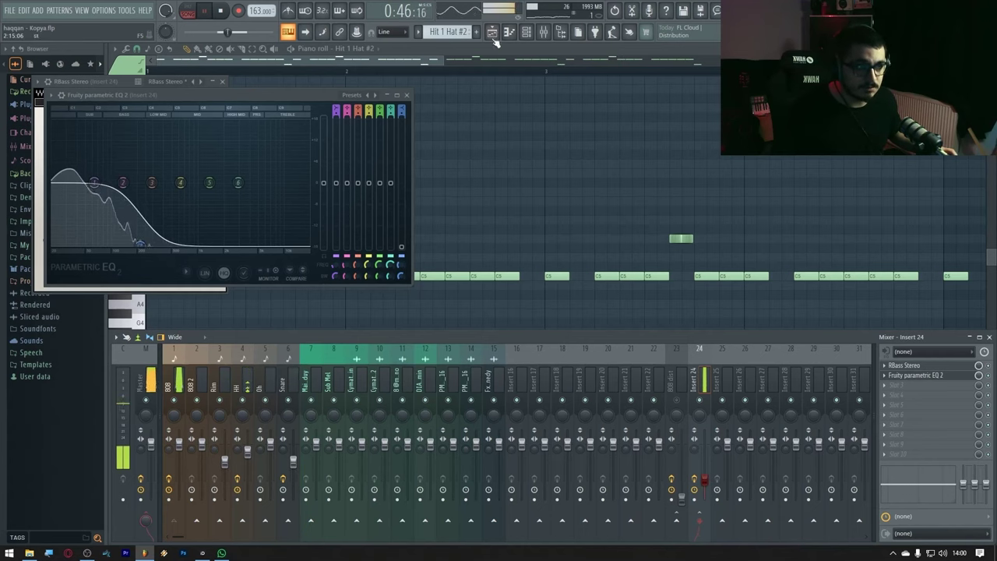
Close the EQ and RBass windows and play the playlist arrangement from about bar 17 with the 808 2 mixer track selected.
key(Escape)
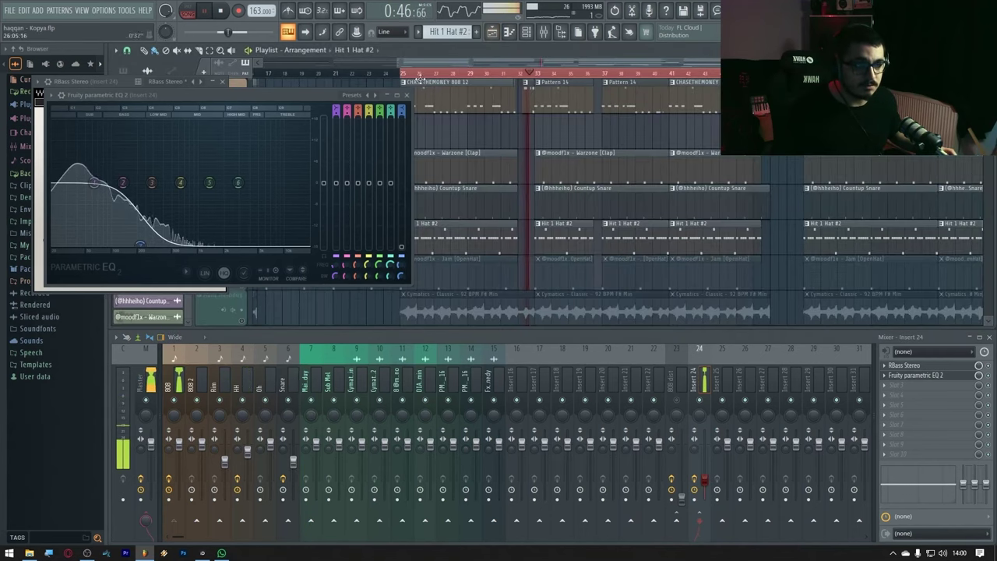
click(407, 96)
scroll(462, 136, down, 2)
click(394, 75)
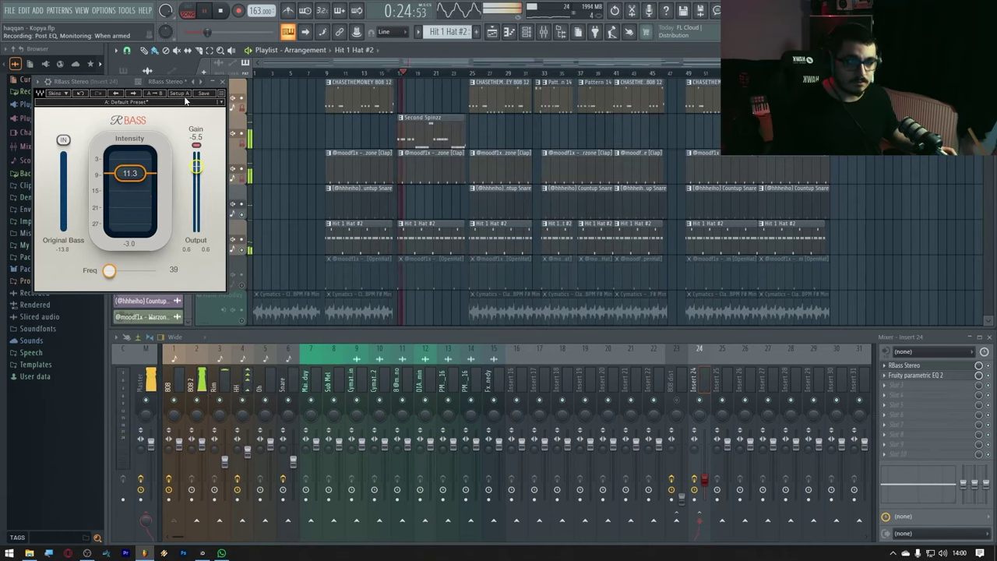
click(224, 82)
click(204, 414)
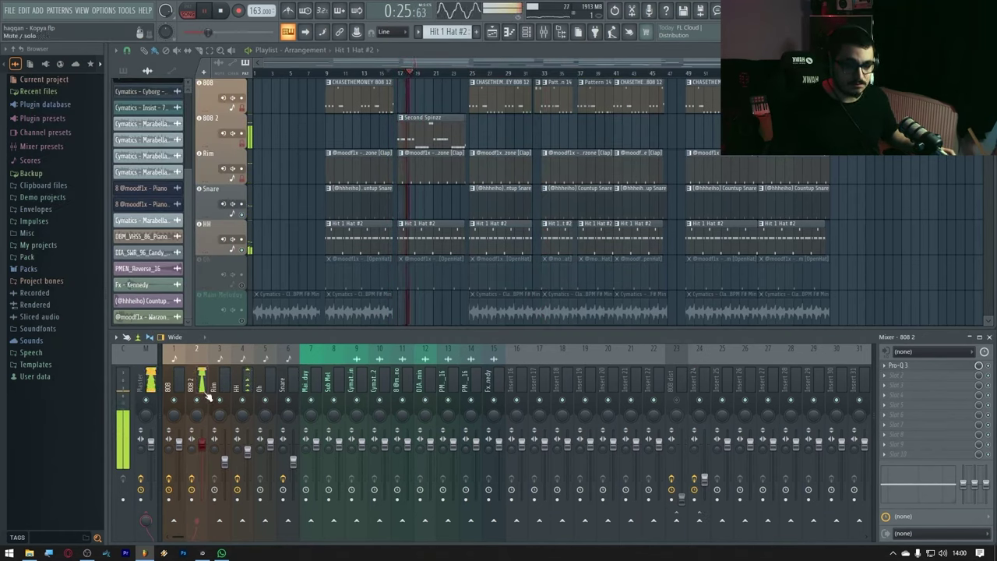
Unmute the Oh playlist track and lower its mixer fader.
scroll(365, 295, down, 2)
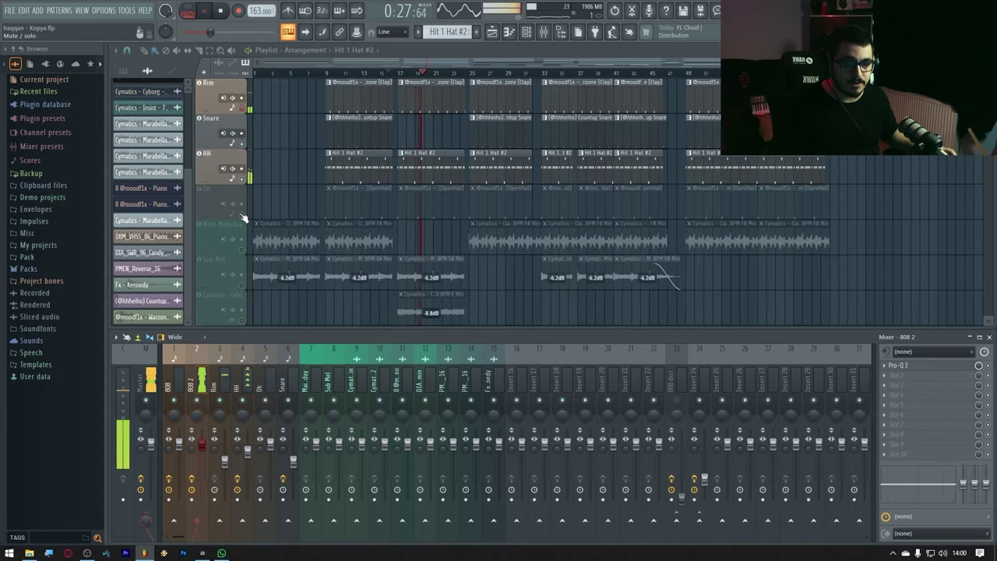
click(244, 218)
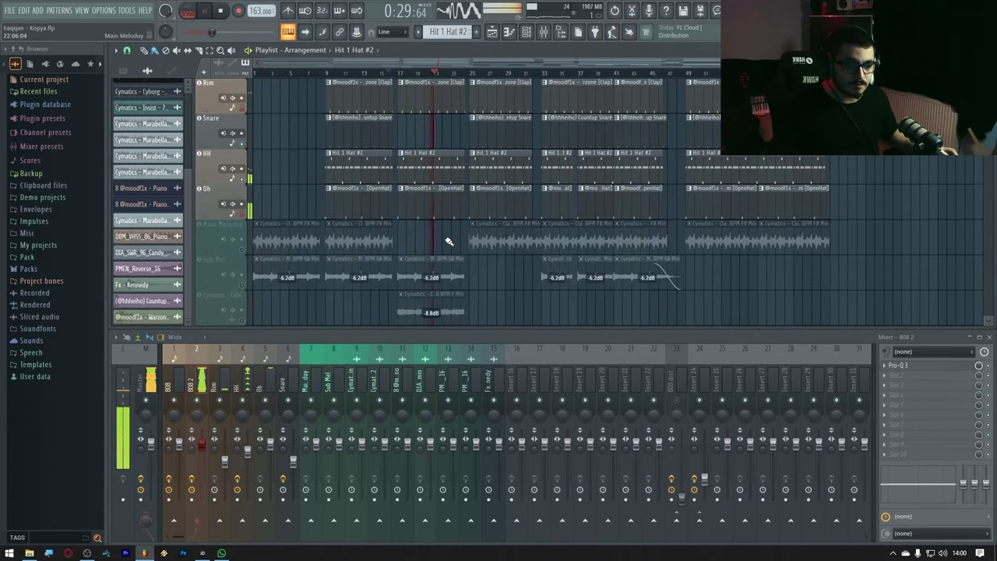
click(270, 450)
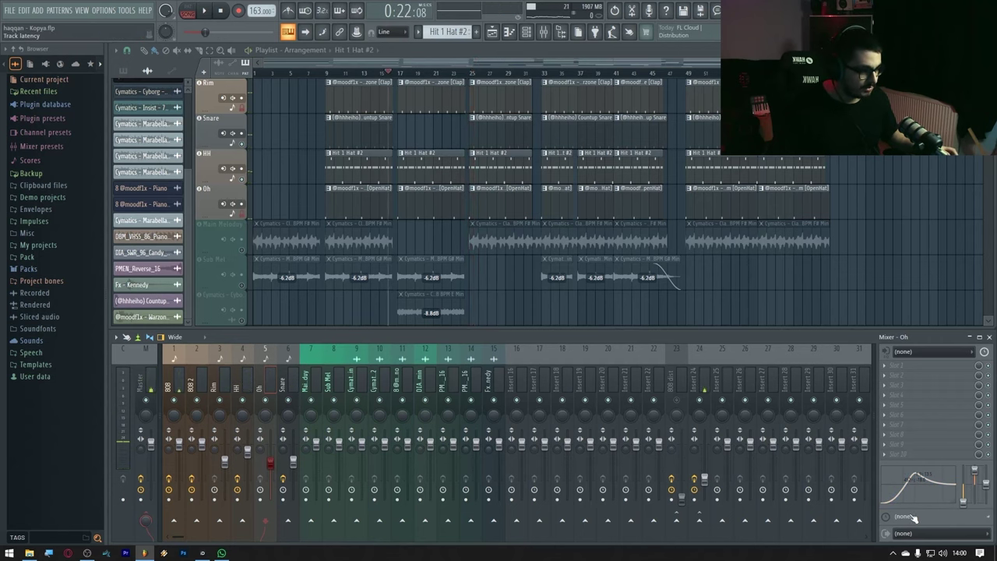
Reset the Oh track's built-in mixer EQ and load Pro-Q 3 in its first effect slot.
right_click(963, 497)
click(944, 378)
click(903, 365)
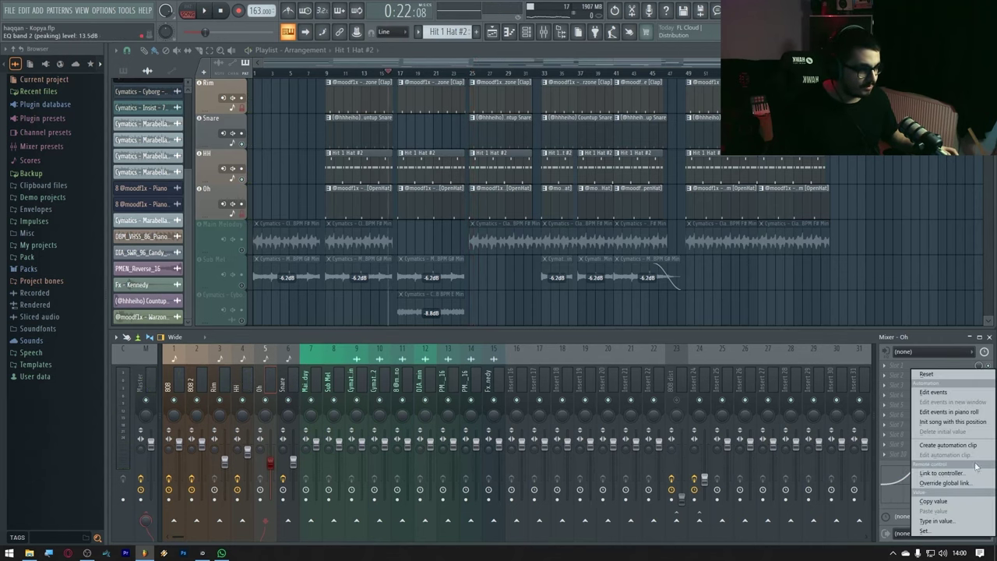
click(748, 173)
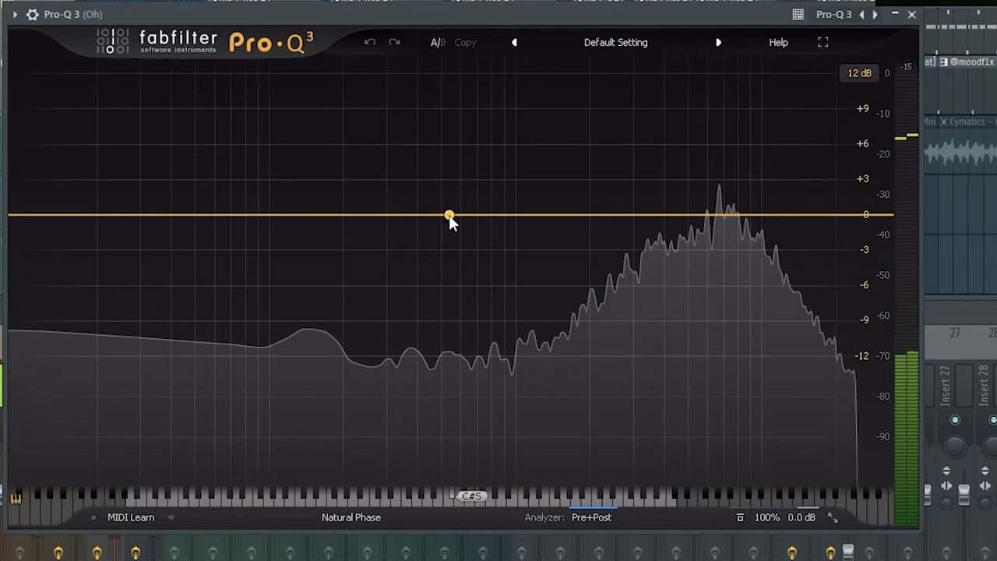
Add an EQ band in the Oh track's Pro-Q 3 and lower the track's fader to about -12 dB.
drag(461, 278, 479, 134)
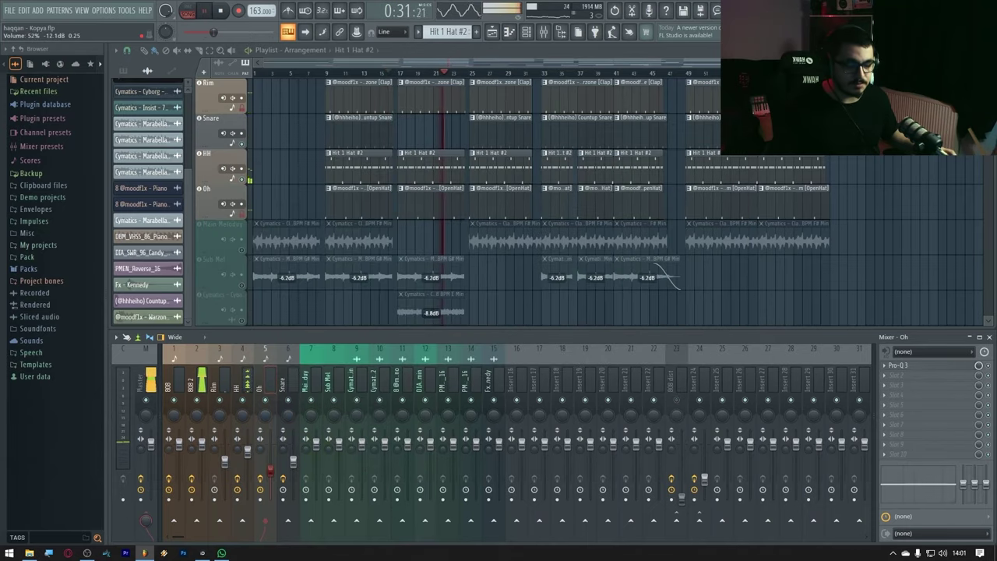
key(space)
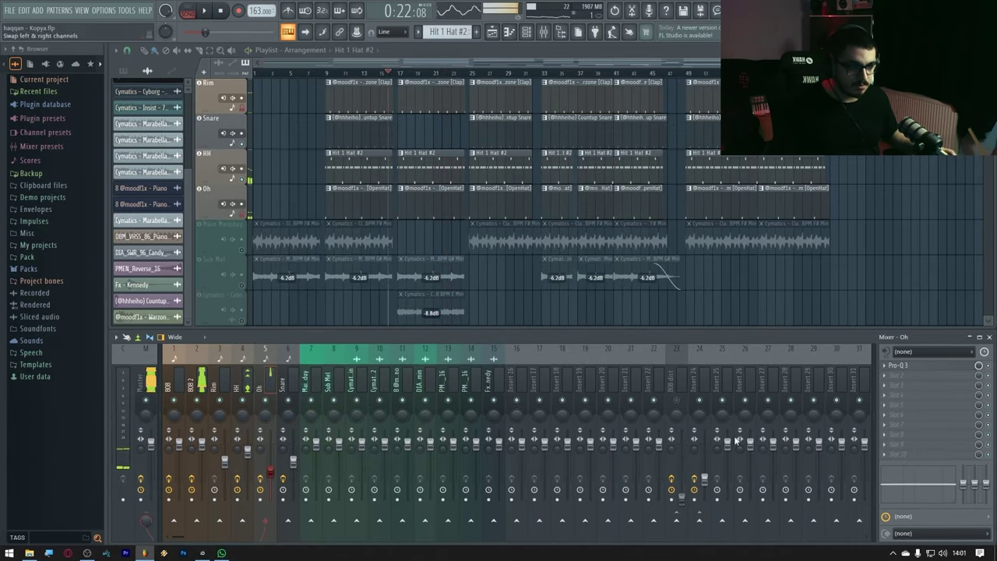
Load Fruity PanOMatic in slot 2 of the Oh track.
click(909, 377)
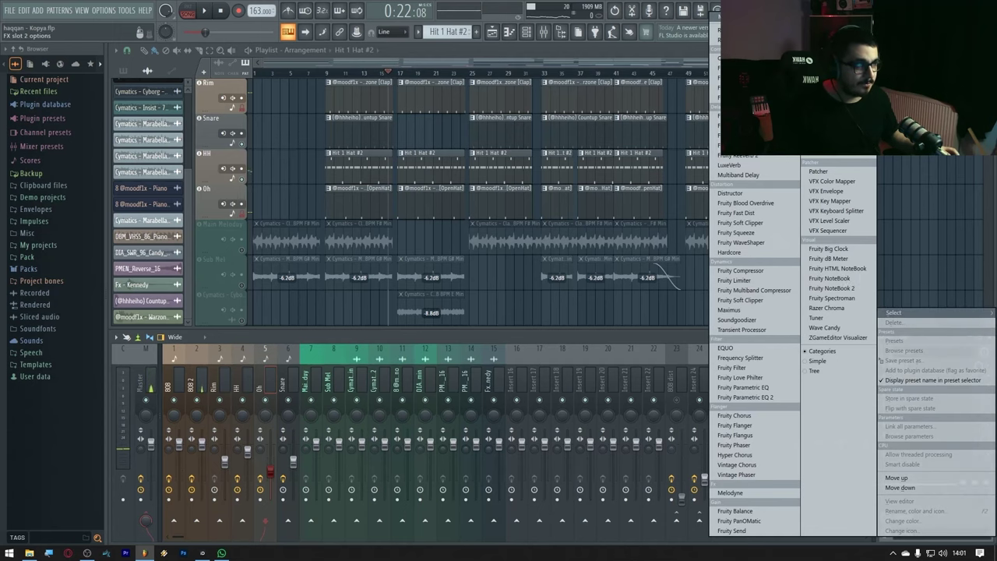
click(735, 169)
text(pan)
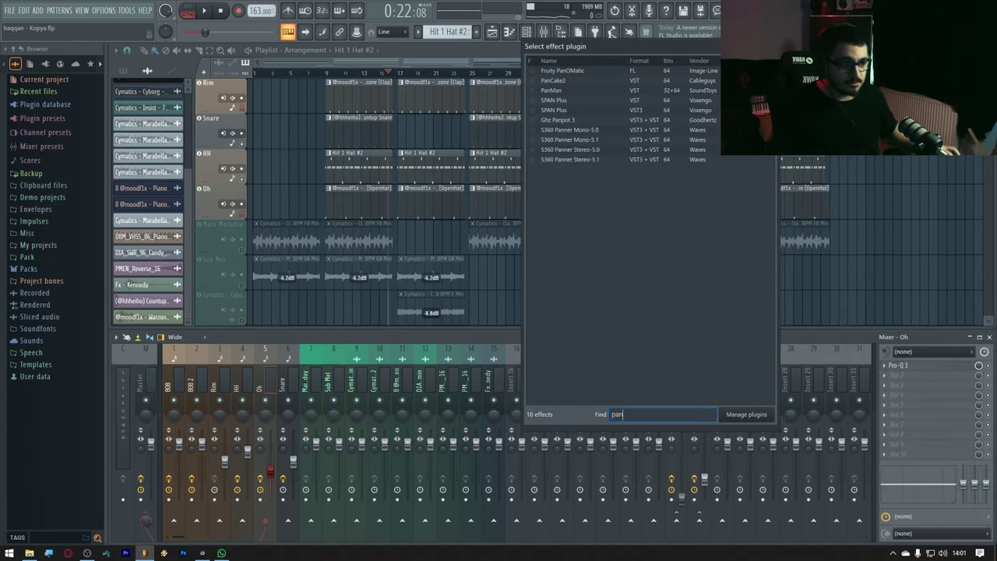
double_click(577, 71)
drag(117, 68, 411, 177)
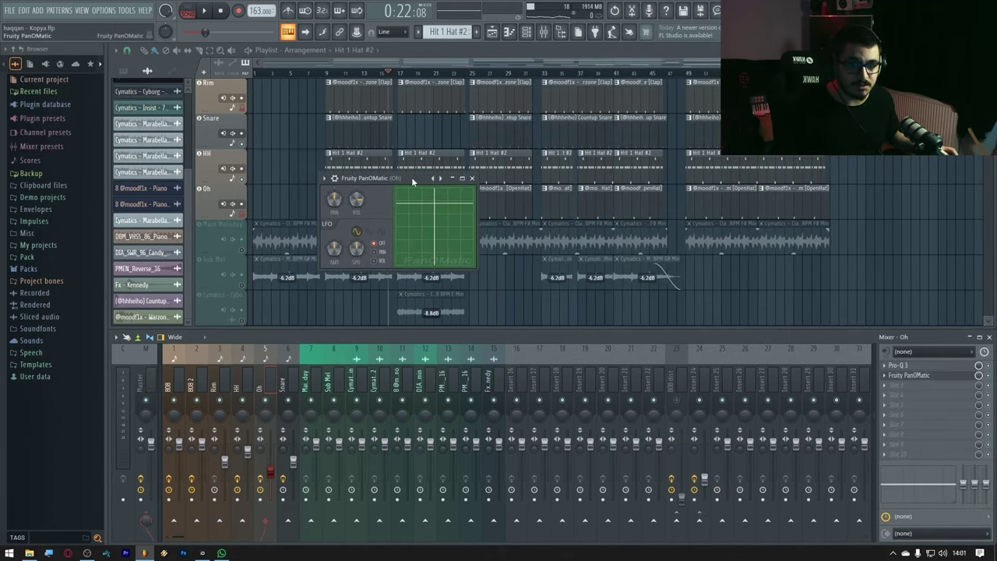
Replace Fruity PanOMatic in the Oh track's slot 2 with PanCake2.
click(901, 371)
mouse_move(904, 309)
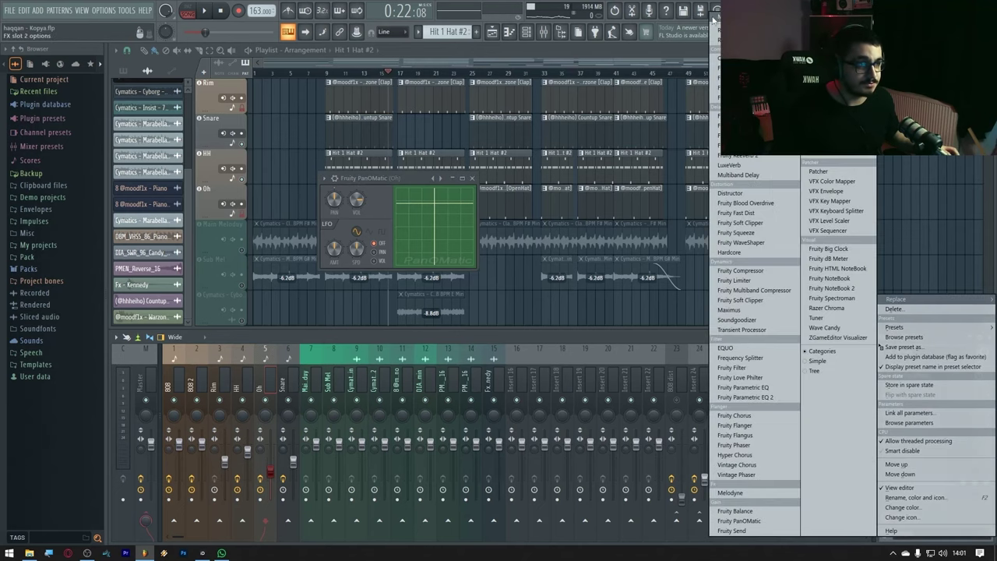
click(715, 17)
text(pancake)
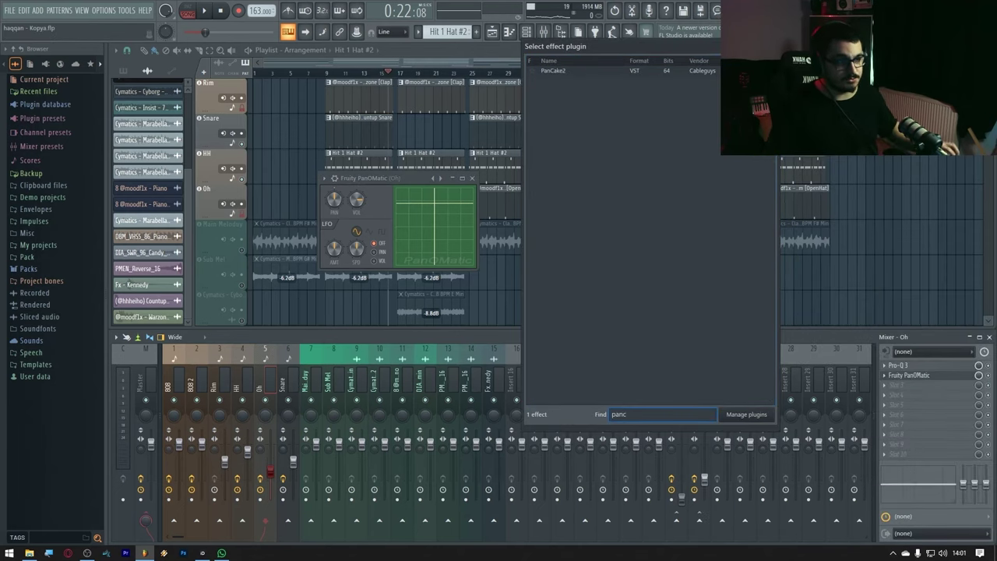
key(Return)
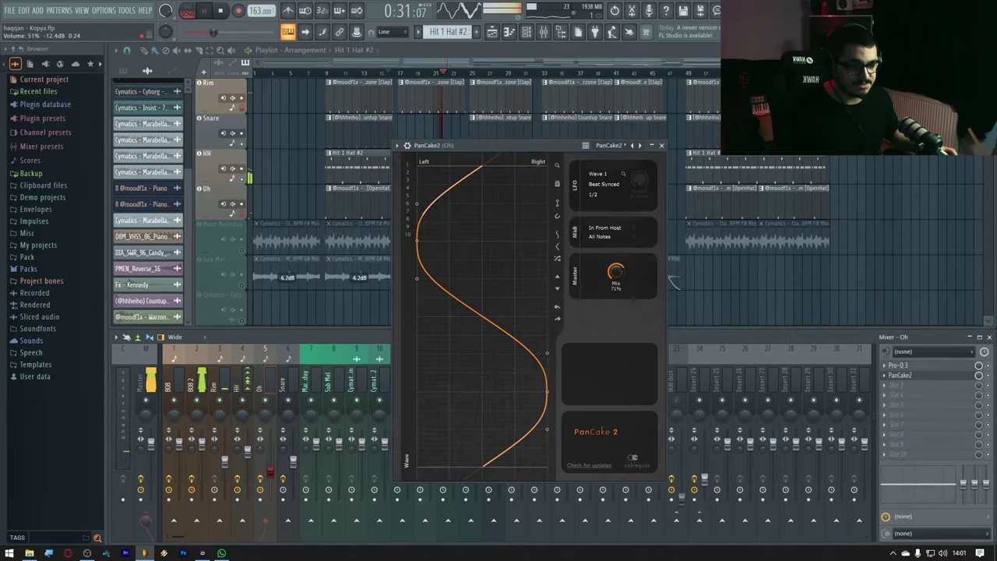
Close PanCake2 and open the Pro-Q 3 on the 808 mixer track.
click(661, 146)
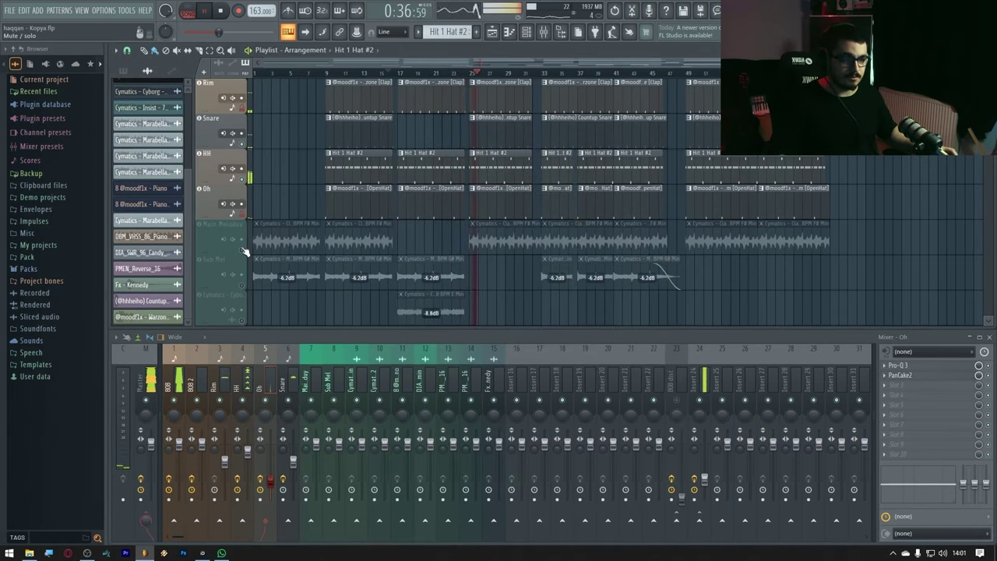
click(184, 377)
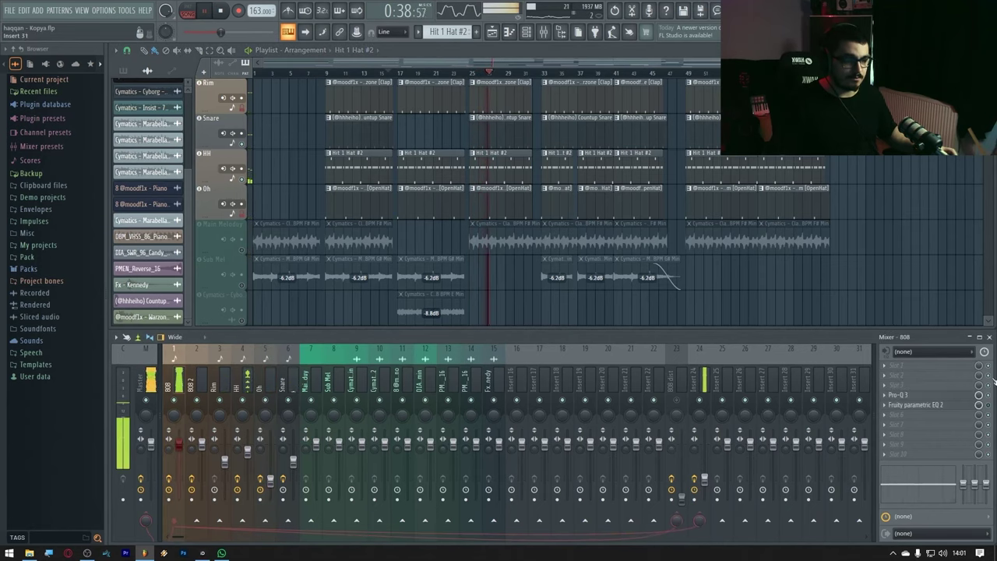
click(932, 395)
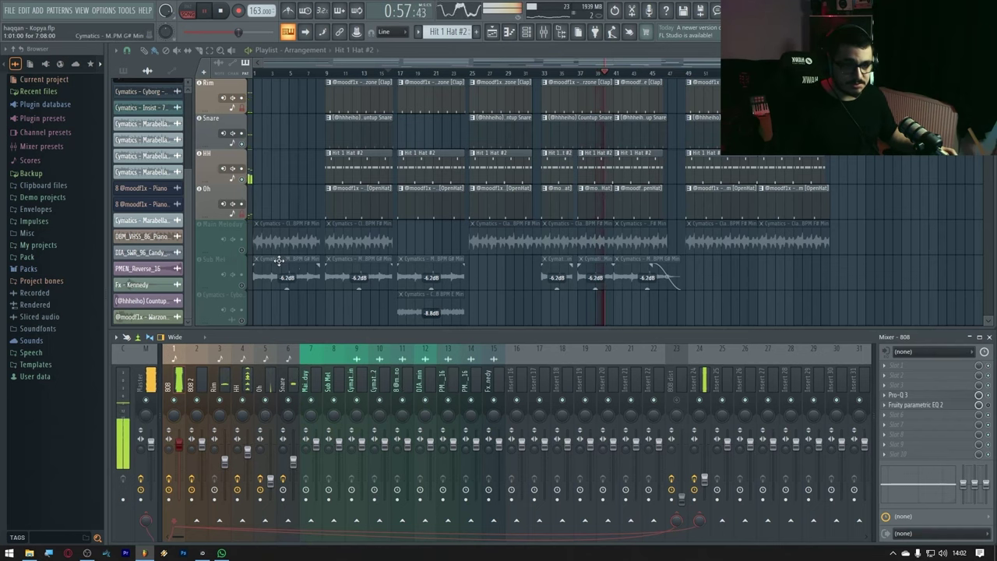
Unmute the Main Meloduy playlist track, and lower the mixer faders of Main Meloduy to about -11 dB and HH to about -8 dB.
click(245, 256)
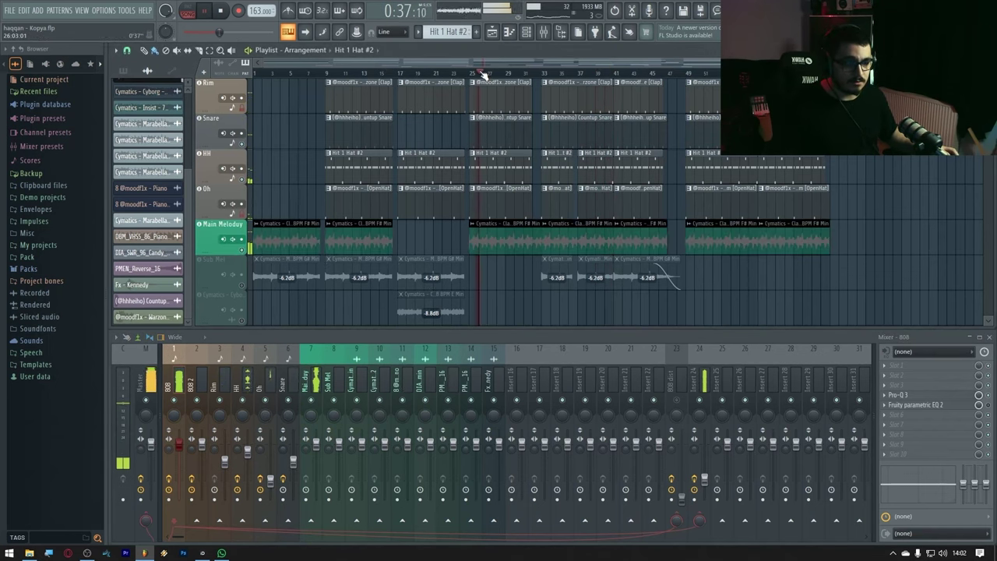
drag(317, 443, 316, 452)
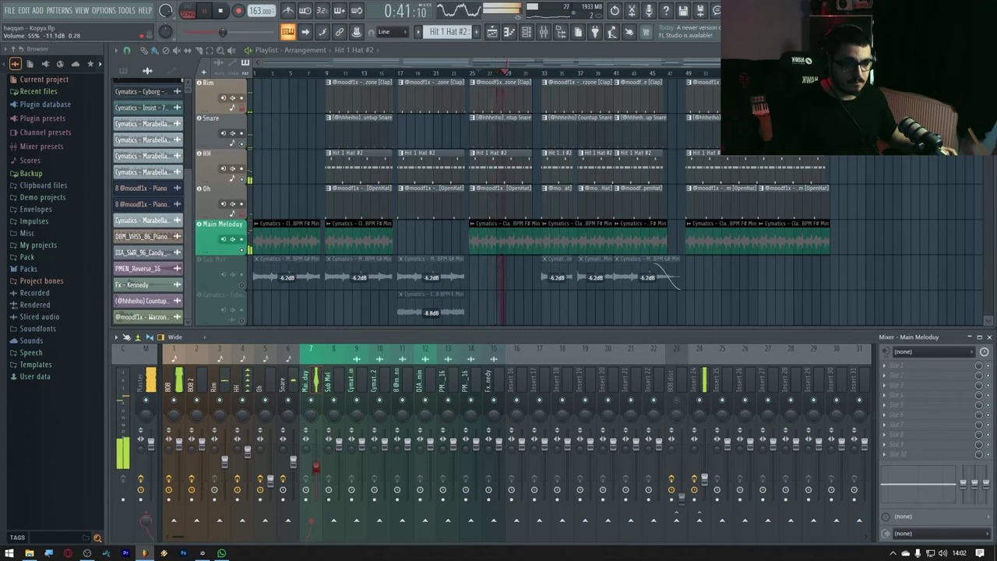
drag(251, 465, 252, 470)
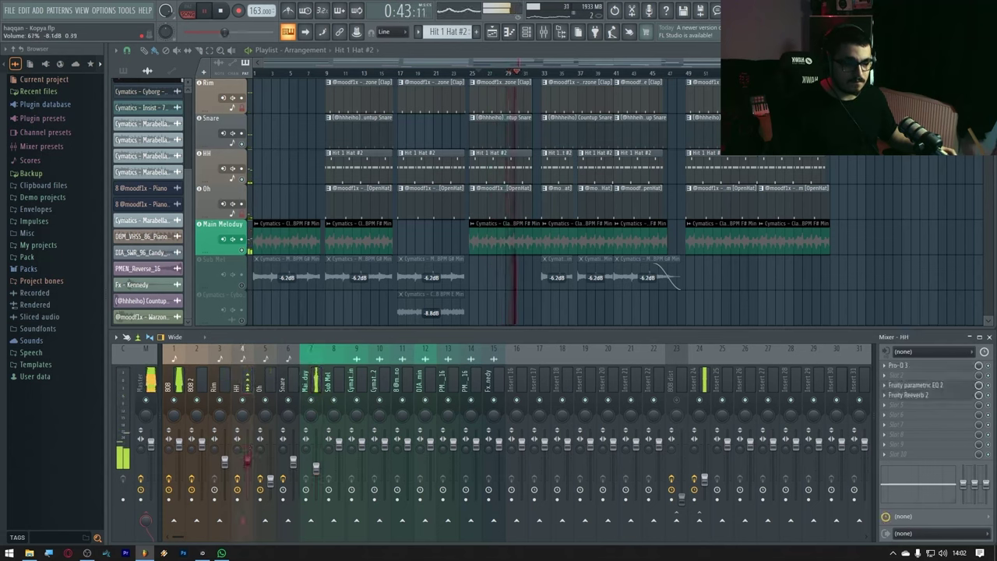
drag(316, 471, 317, 468)
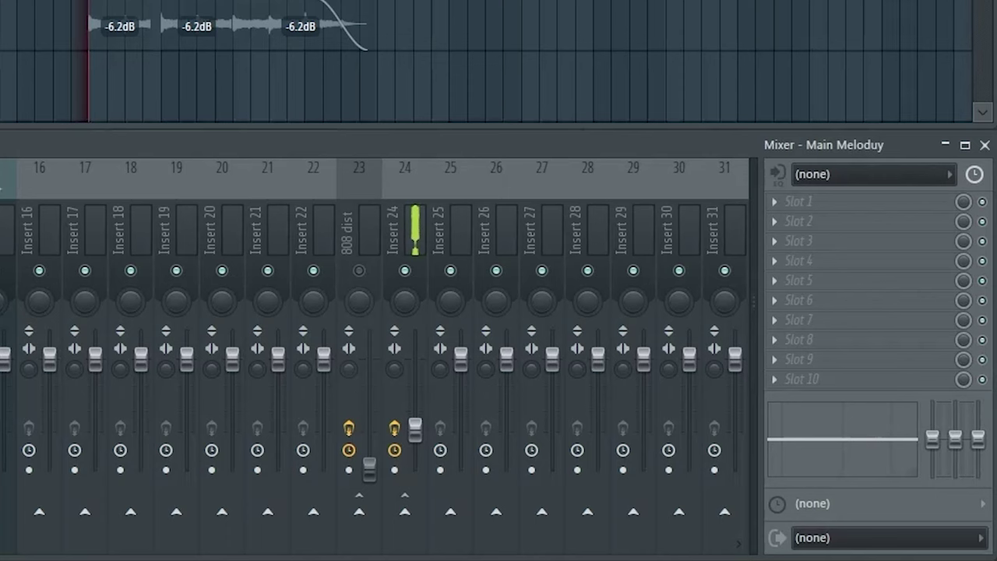
Adjust the built-in mixer EQ of the Main Meloduy track.
drag(974, 483, 975, 465)
drag(955, 401, 956, 448)
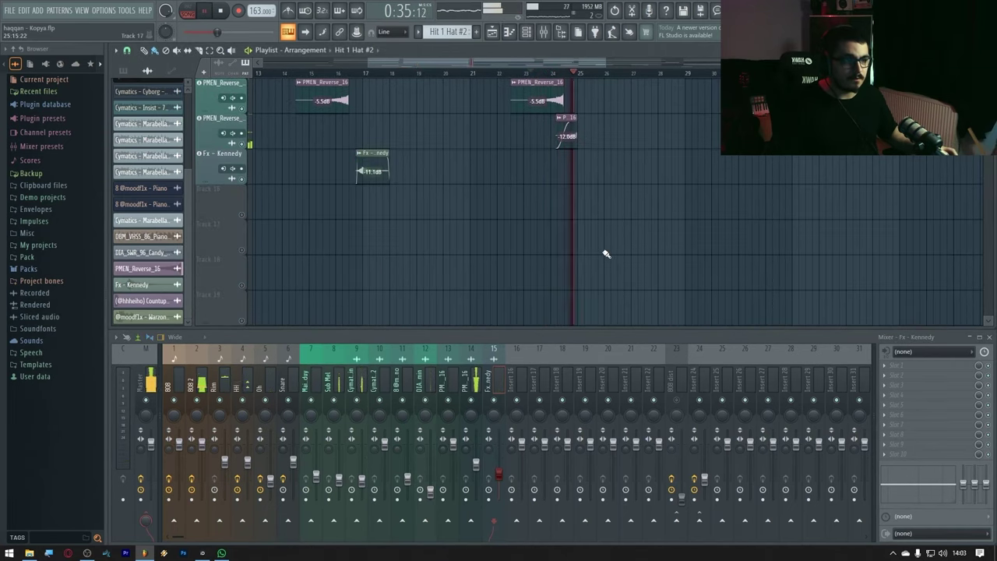
Look over the arrangement, examine the Imager settings in the Master track's Ozone 11, and stop playback.
scroll(561, 226, up, 3)
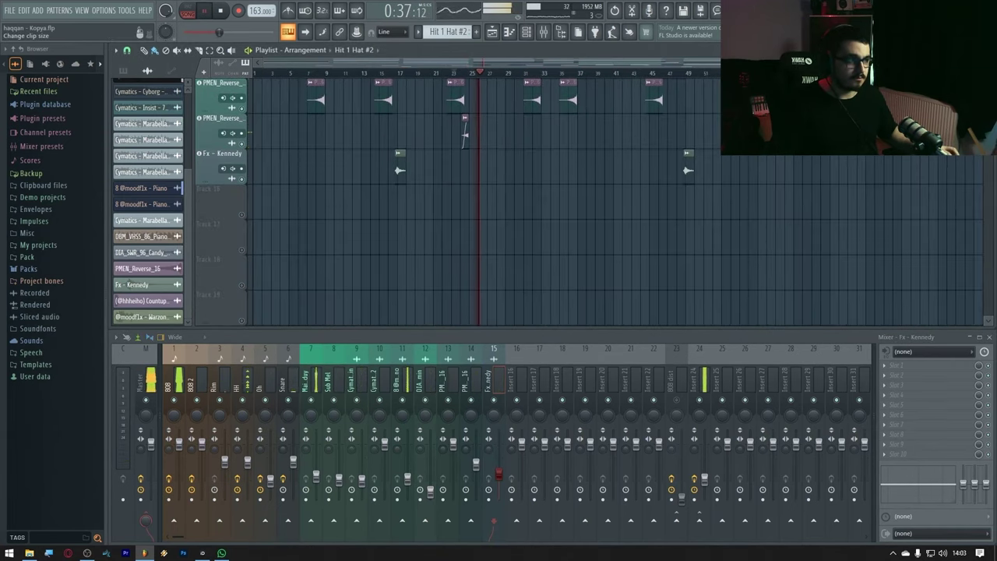
scroll(602, 252, down, 4)
scroll(603, 251, up, 4)
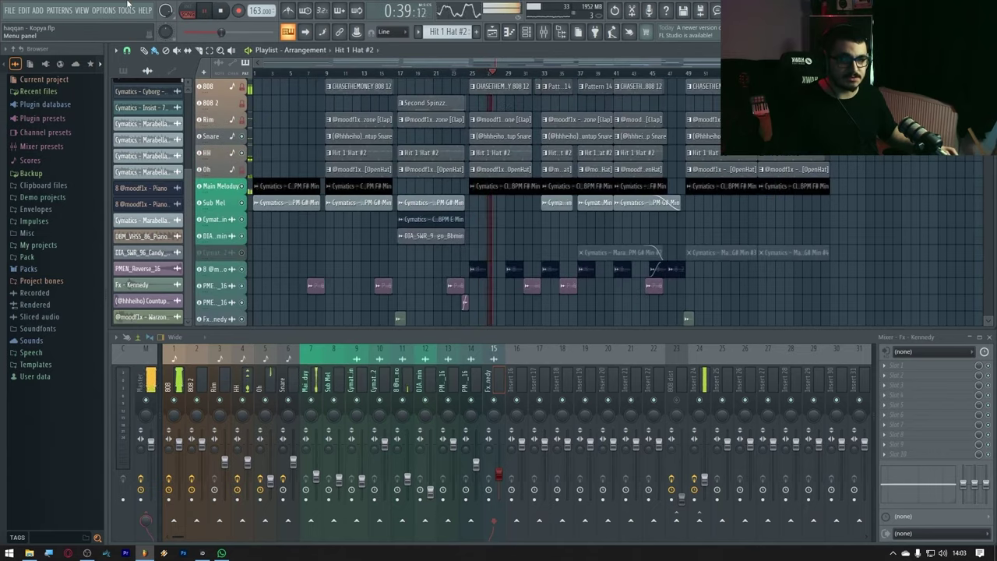
click(141, 382)
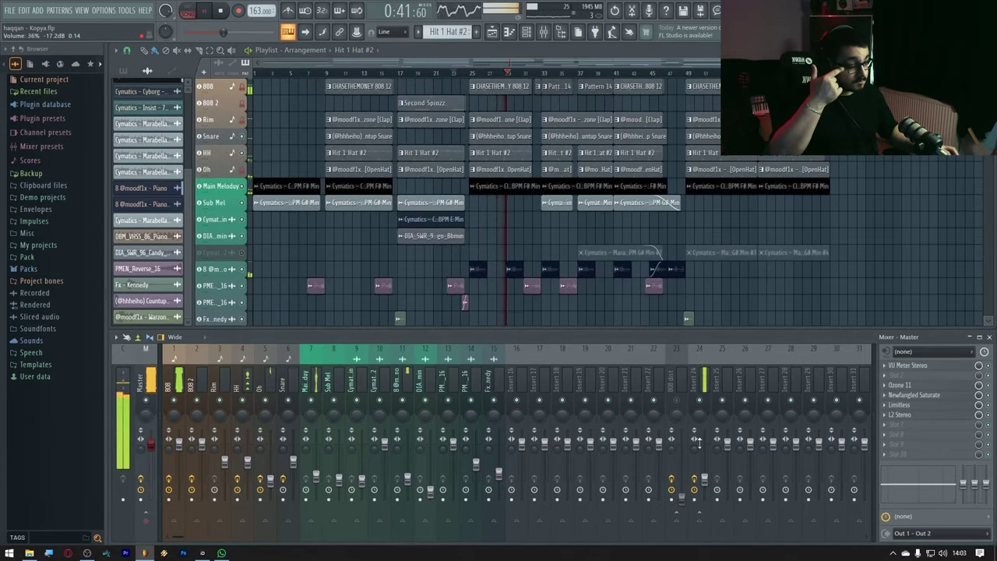
click(923, 384)
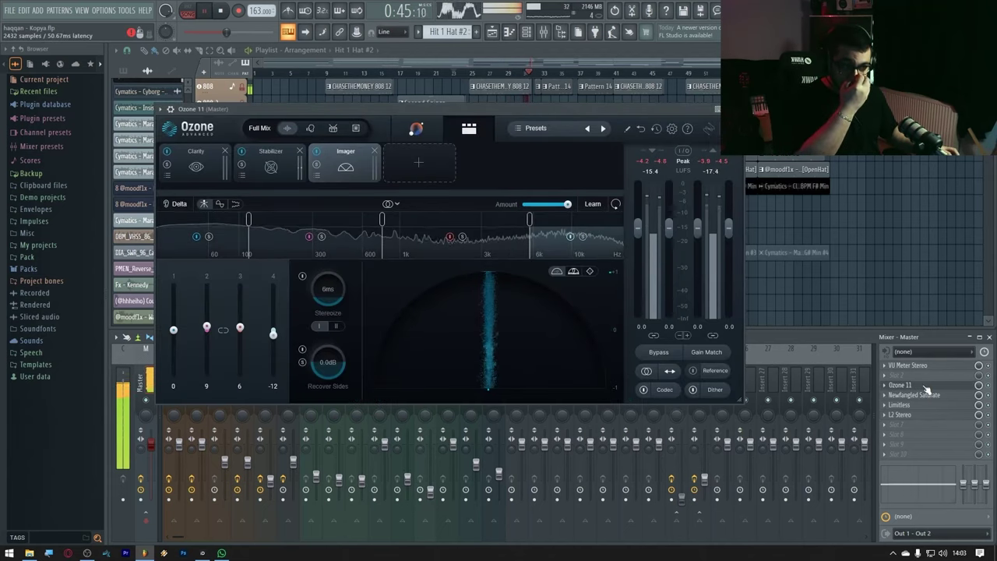
click(923, 384)
key(space)
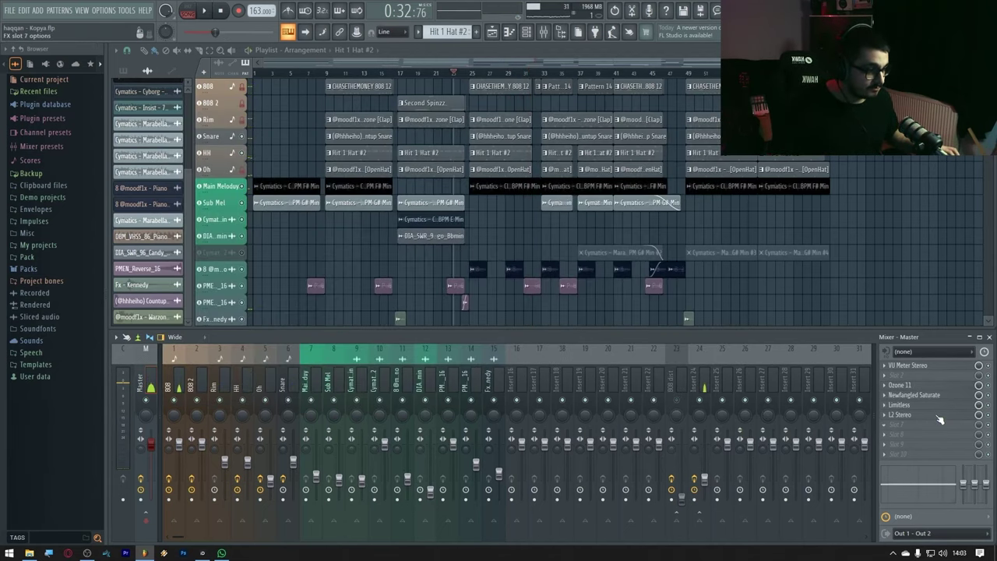
Free the Master track's slot 5 above Limitless and load Ozone 11 Maximizer into it.
click(939, 407)
click(924, 437)
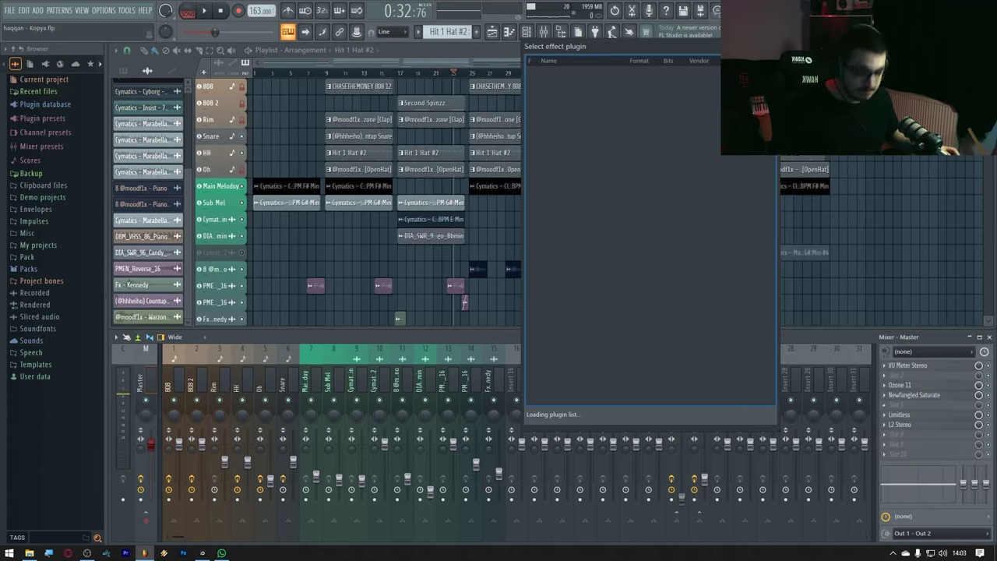
text(max)
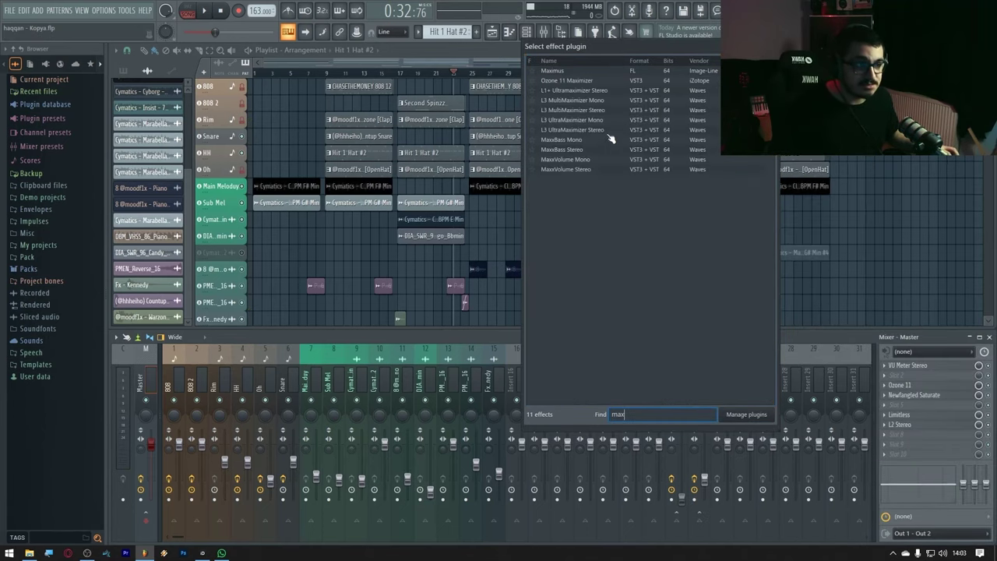
double_click(569, 80)
Select the IRC 1 mode in Ozone 11 Maximizer and set the Limitless threshold to about -1.7 dB.
click(214, 213)
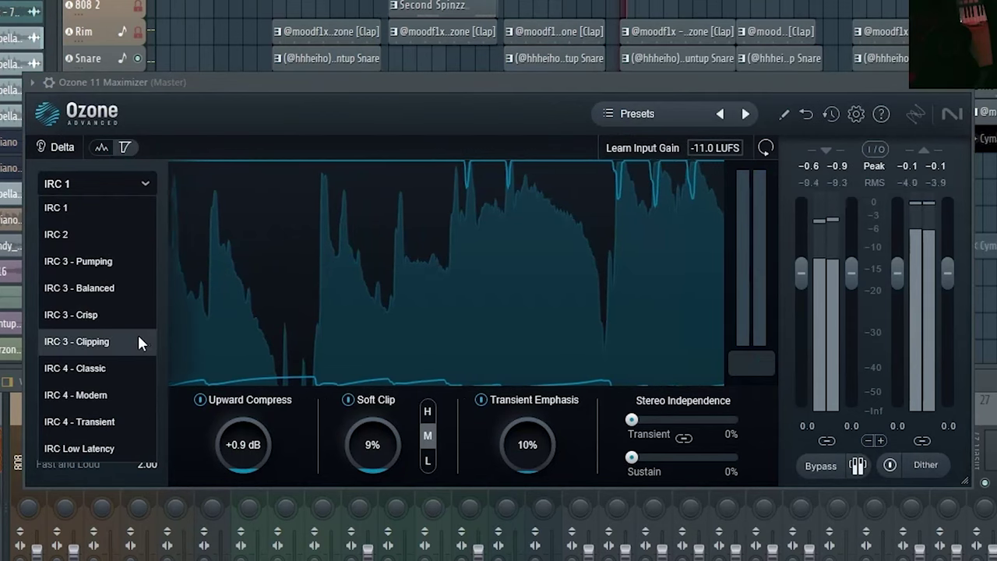
click(96, 207)
drag(96, 222, 156, 269)
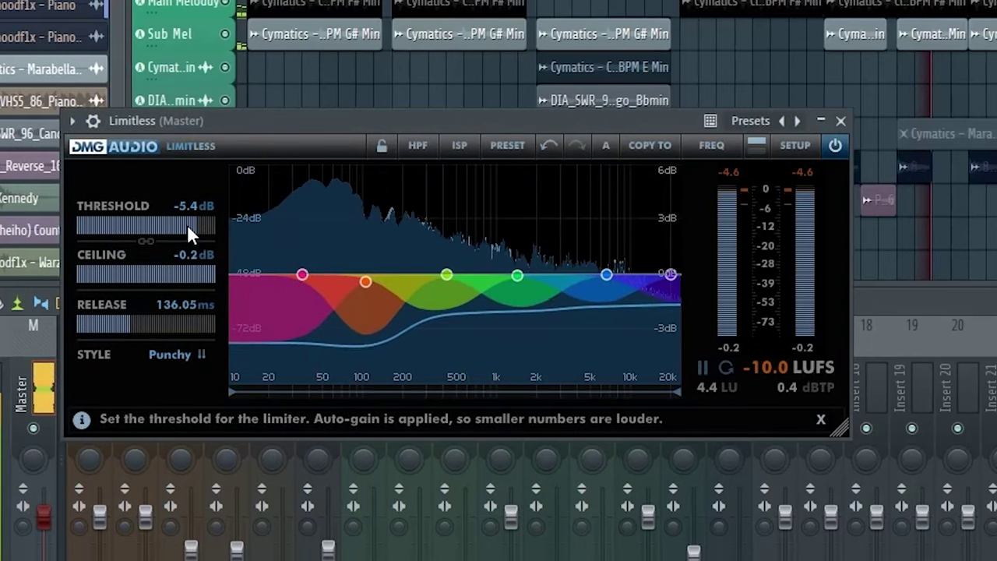
drag(187, 224, 237, 235)
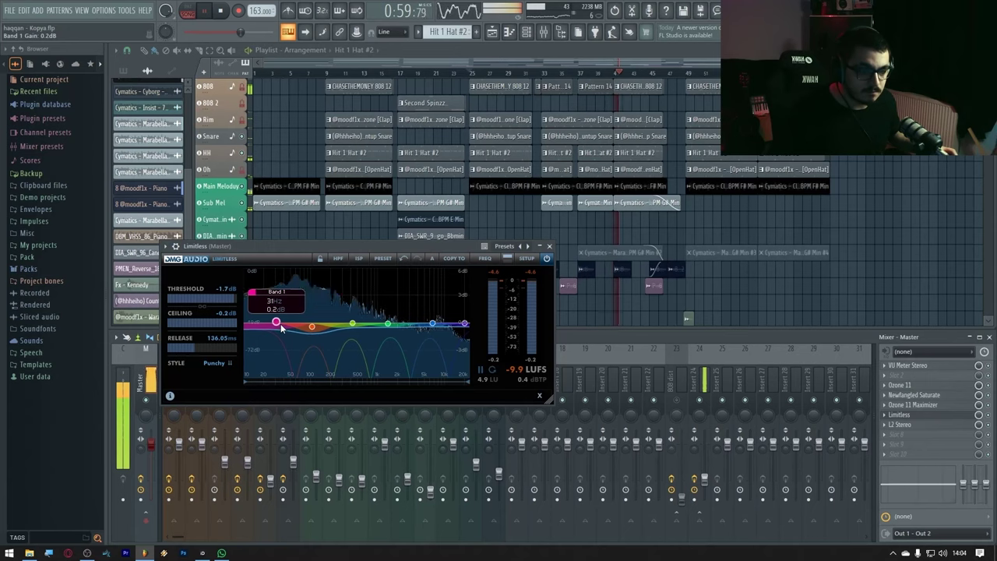
Insert an empty playlist track between Snare and HH.
right_click(216, 138)
click(210, 138)
right_click(220, 148)
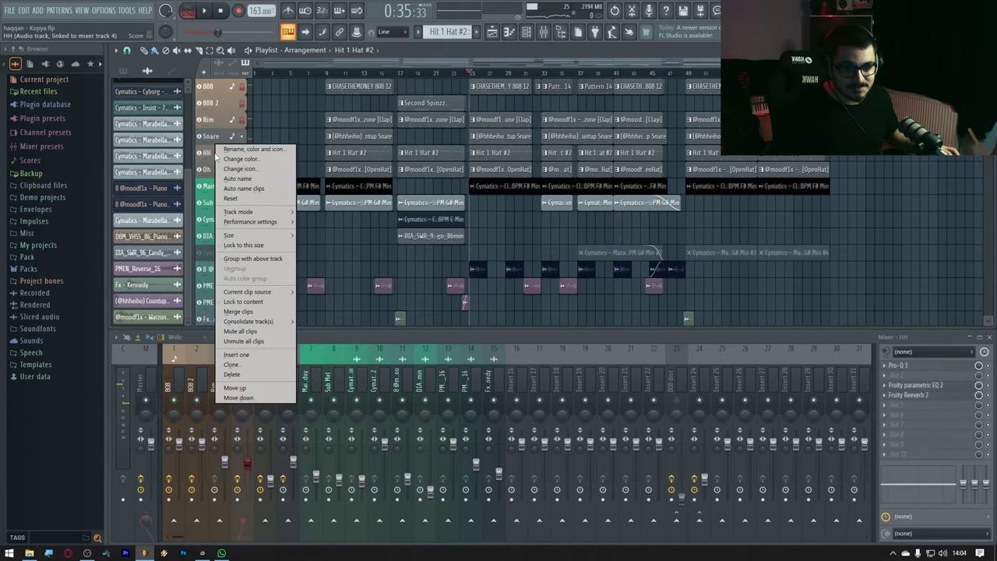
click(237, 354)
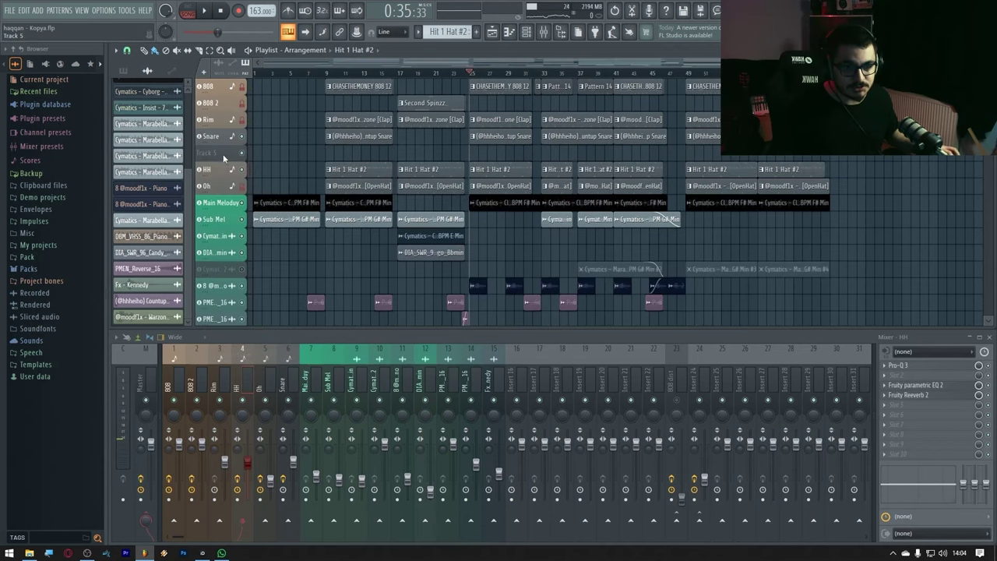
Try to lengthen the Rim clip that starts at bar 41 to about bar 47.
scroll(692, 178, up, 3)
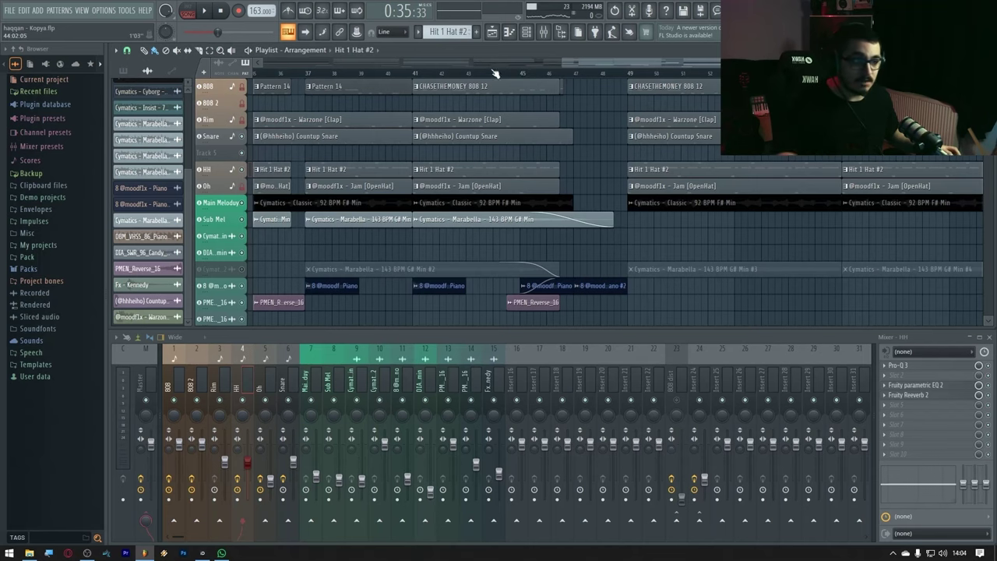
scroll(586, 203, up, 3)
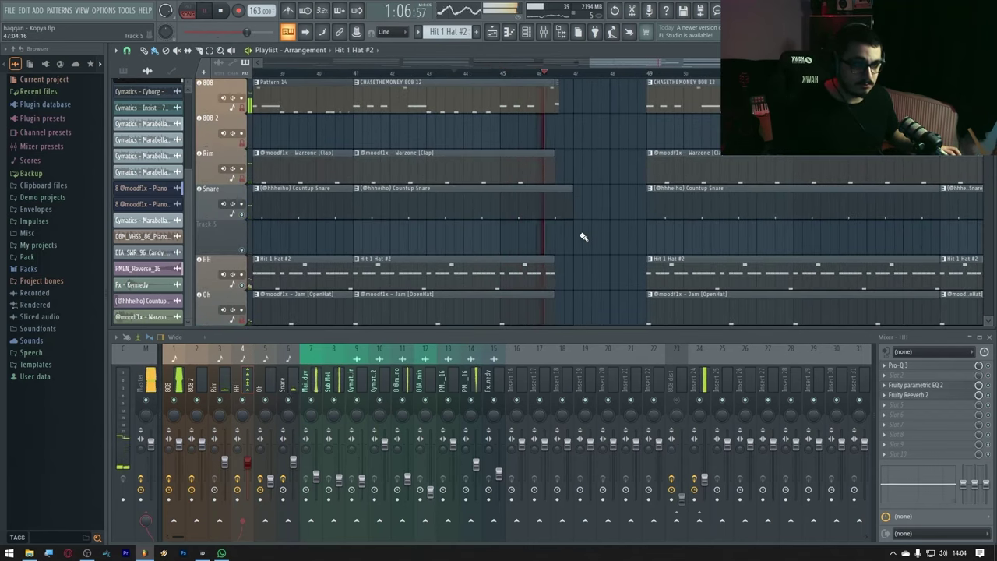
key(space)
drag(554, 173, 581, 178)
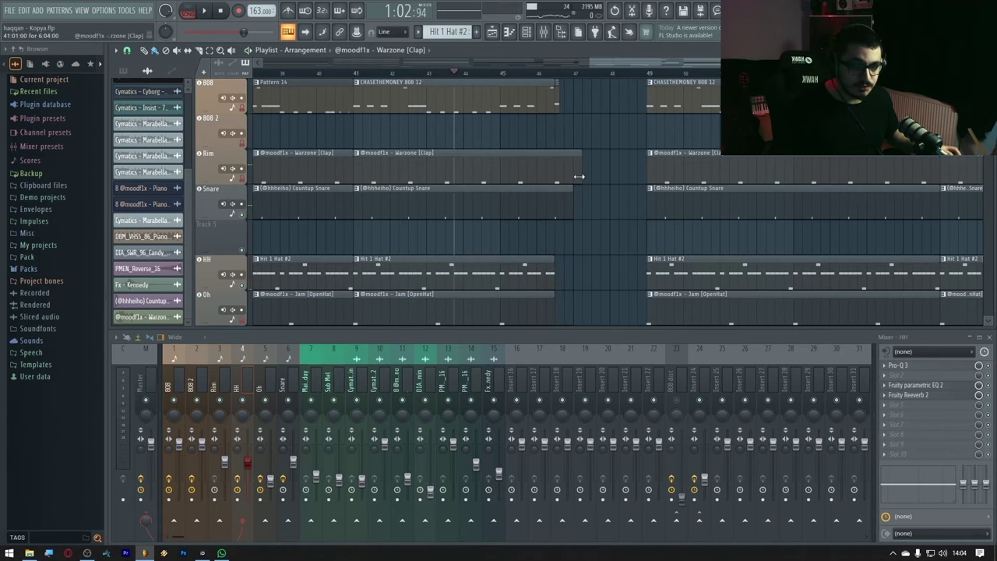
Load Fruity Reeverb 2 in slot 3 of the Snare mixer track and choose its Large Hall preset.
click(904, 404)
click(729, 226)
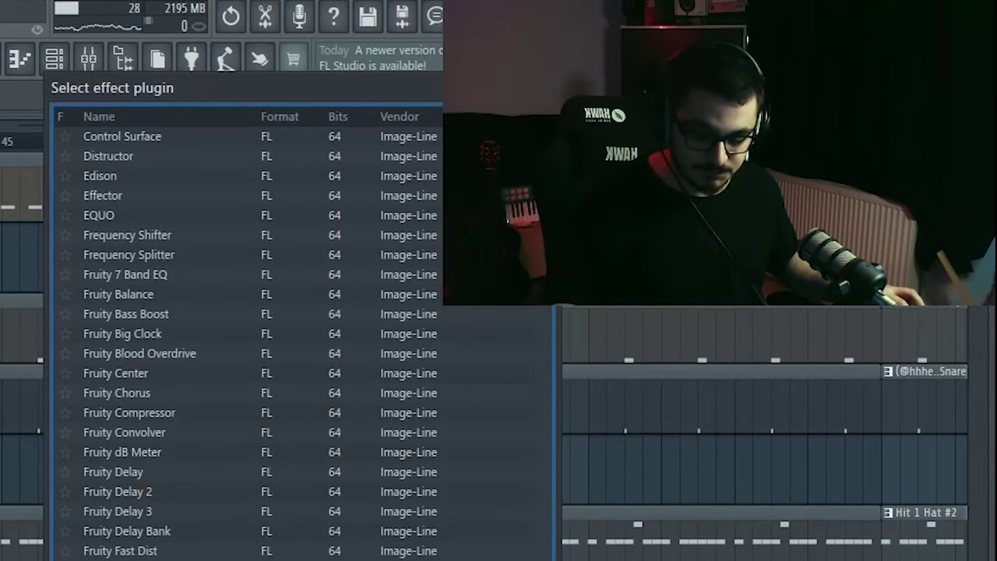
text(reverb)
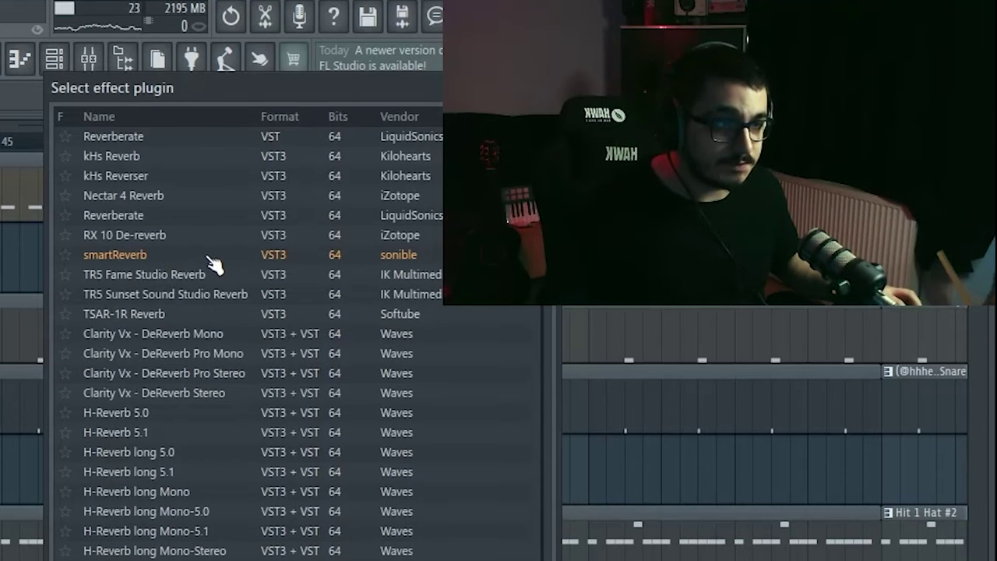
text(fruity reeverb)
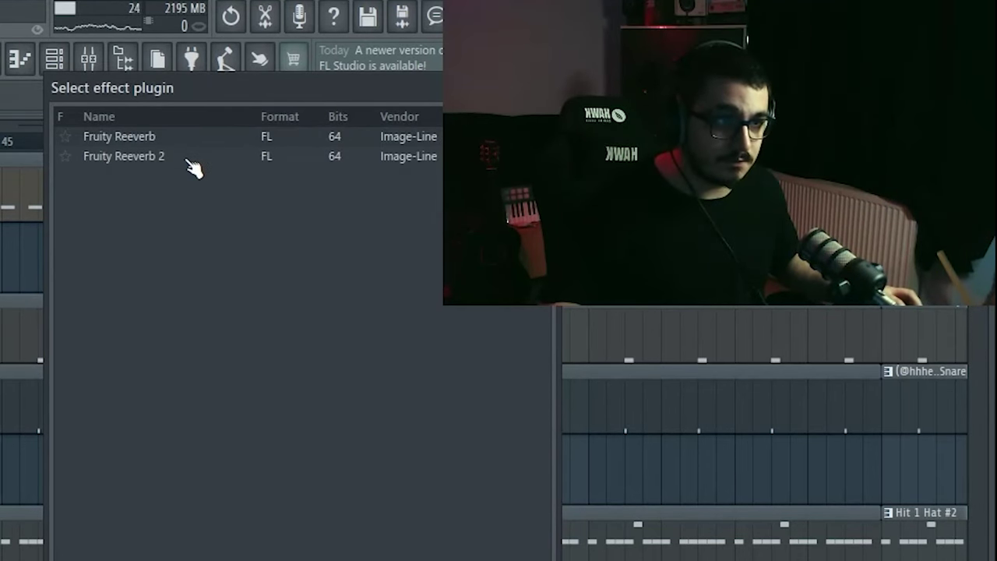
click(187, 158)
key(Return)
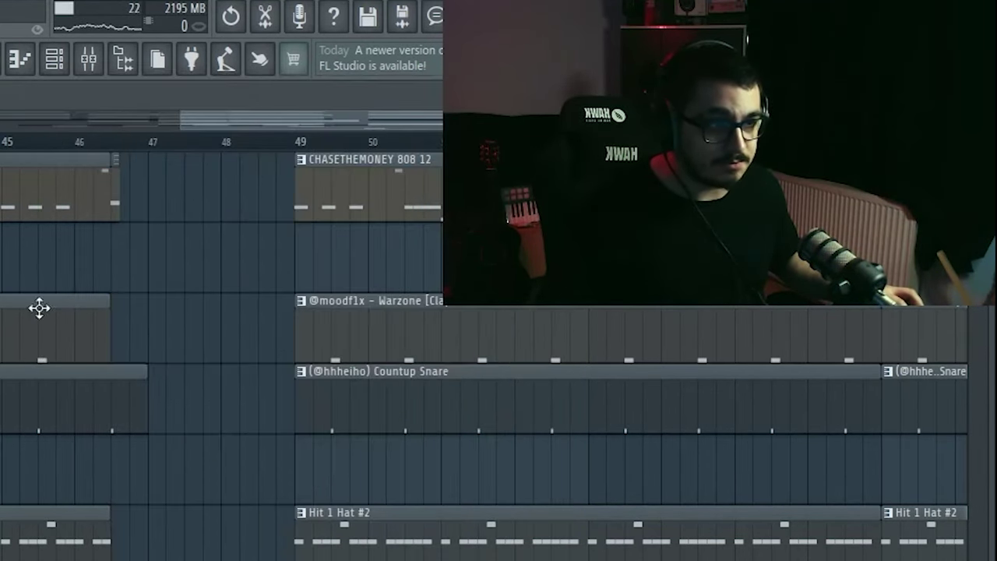
click(288, 105)
click(312, 143)
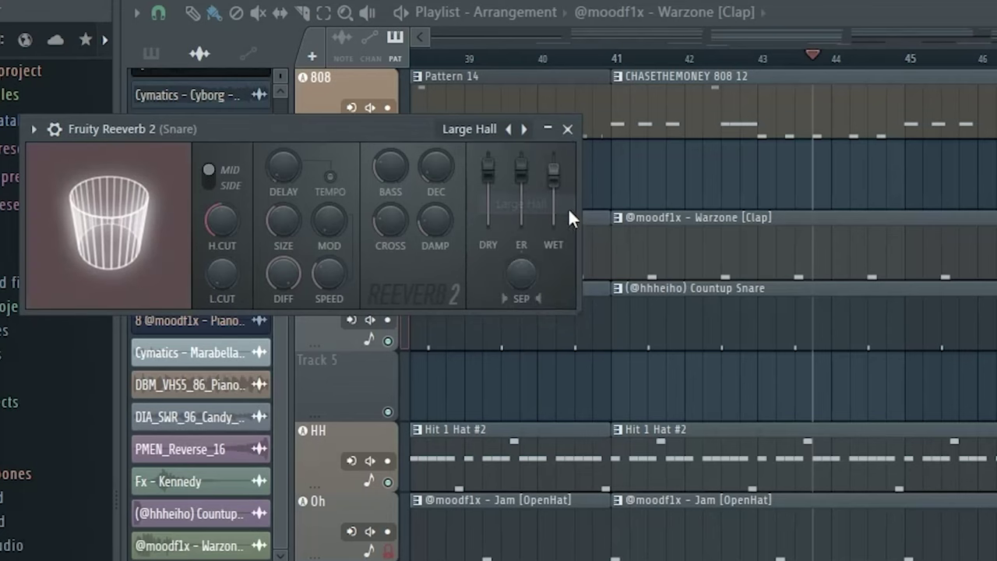
Lower the Snare reverb's wet level to its minimum and create an automation clip for it.
drag(553, 171, 554, 219)
right_click(555, 218)
click(666, 385)
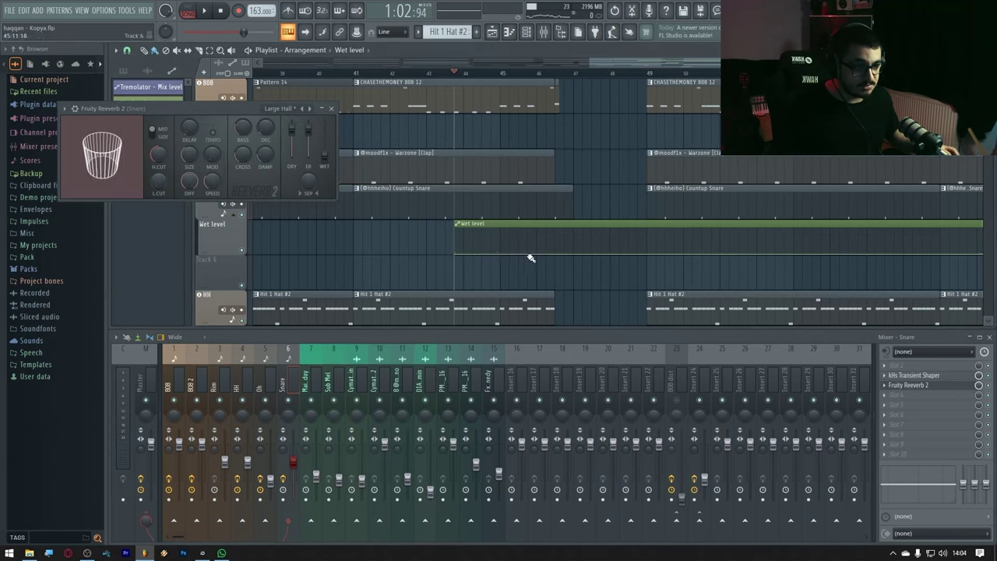
Shape the Wet level automation so it stays low until bar 45 and curves up to a peak near bar 46.5.
drag(504, 254, 556, 228)
key(space)
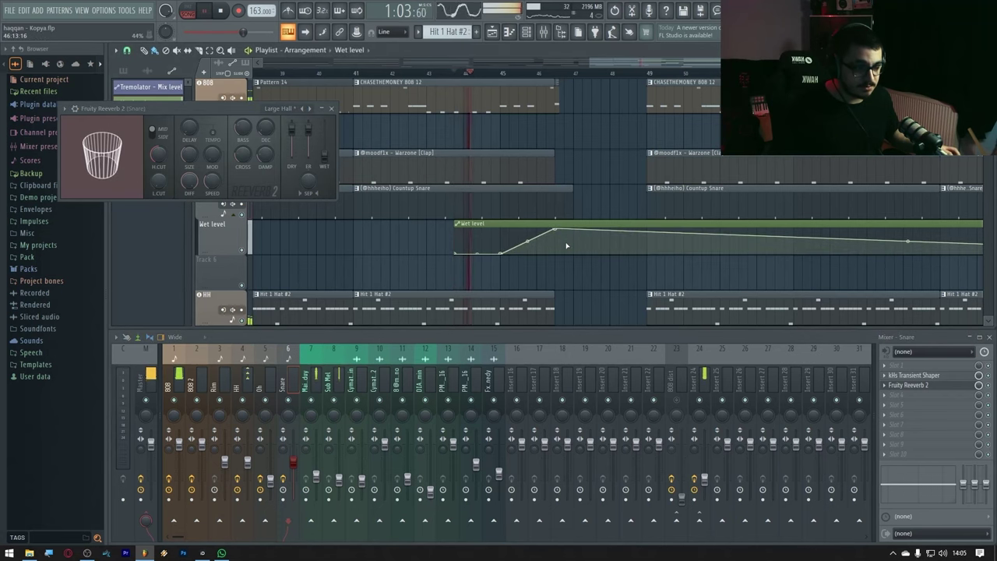
drag(526, 241, 527, 251)
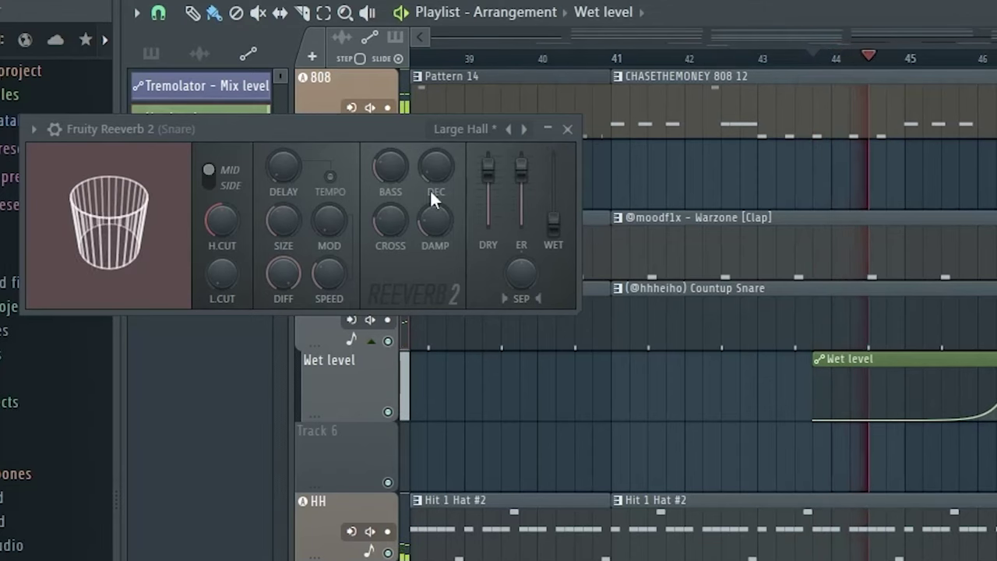
Increase the Size in the Snare track's Fruity Reeverb 2 and audition the passage leading into the break.
key(space)
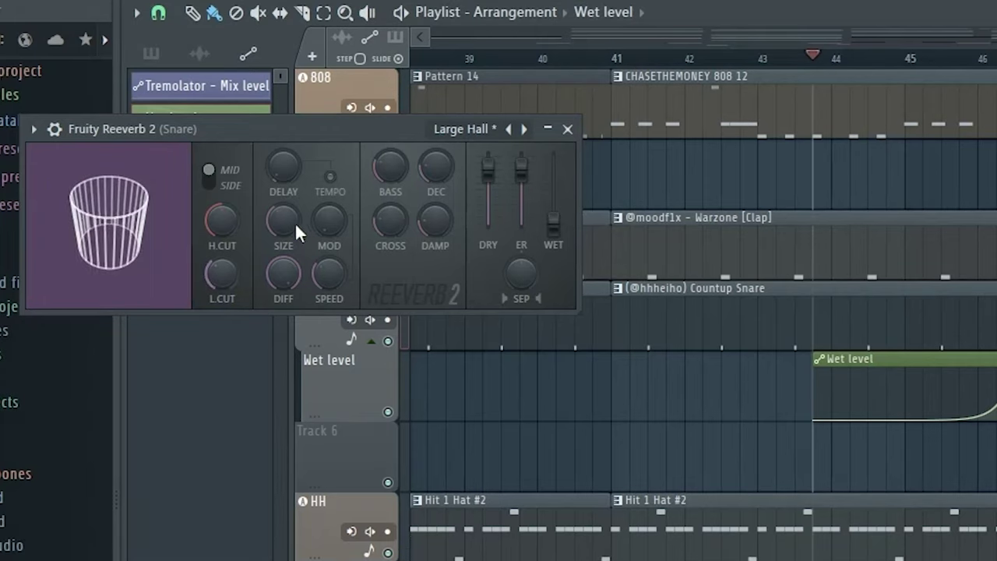
drag(296, 226, 296, 195)
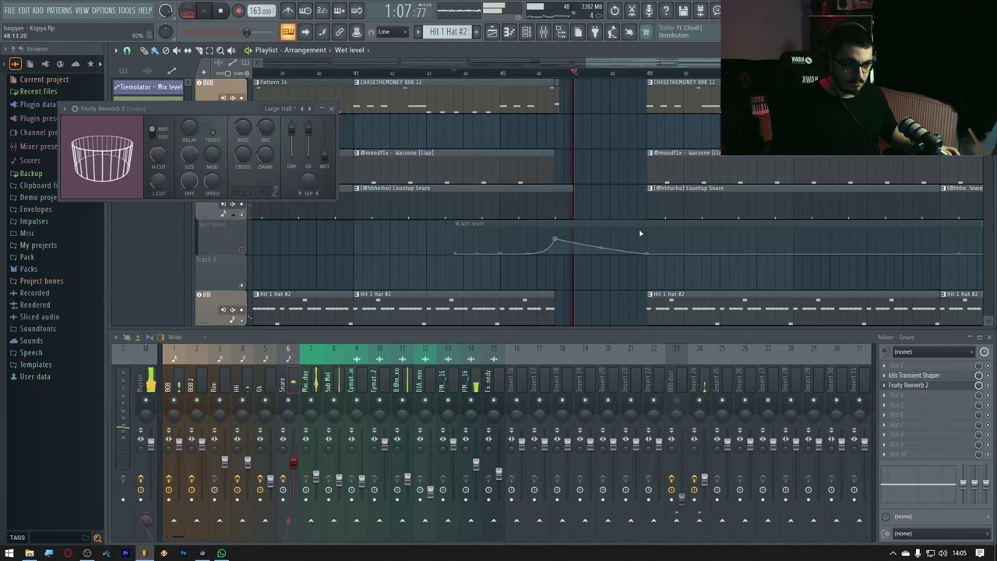
key(space)
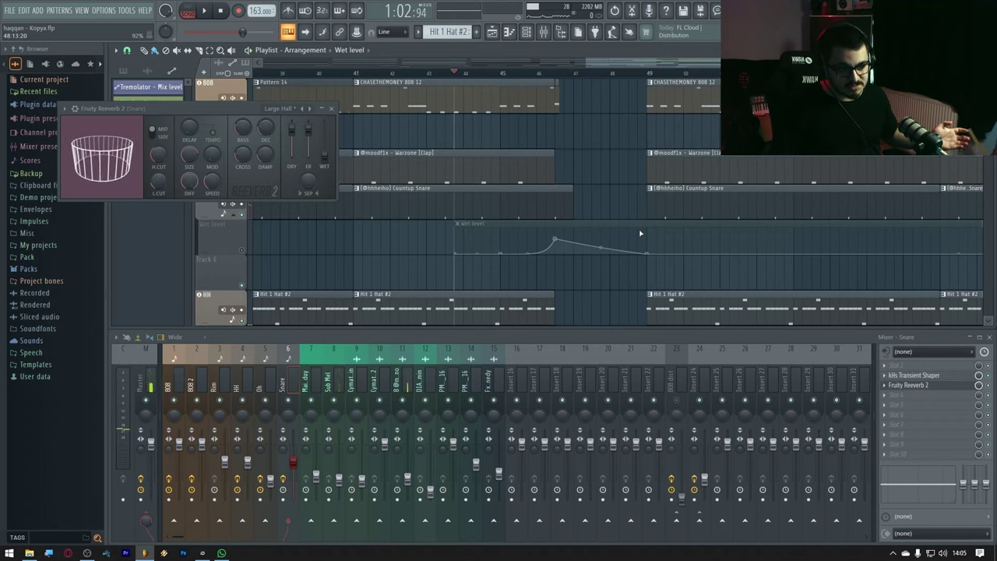
key(space)
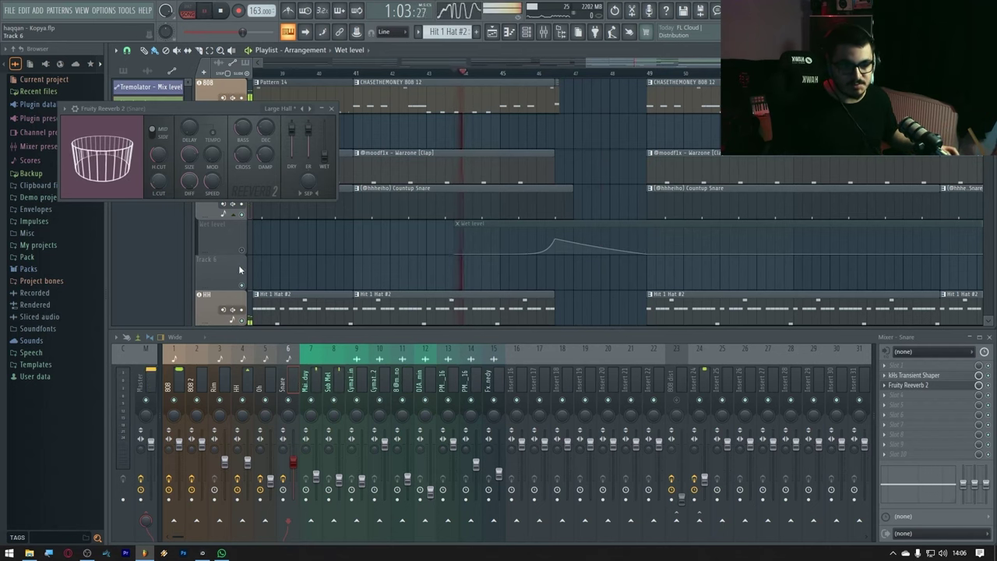
Re-enable the Wet level automation track, audition the snare reverb into the break and close Fruity Reeverb 2.
click(242, 251)
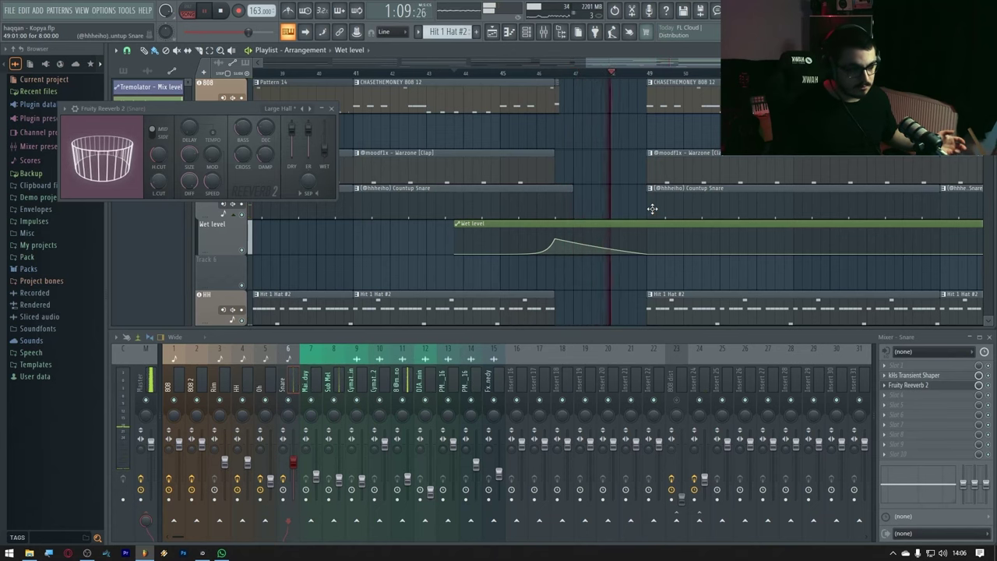
key(space)
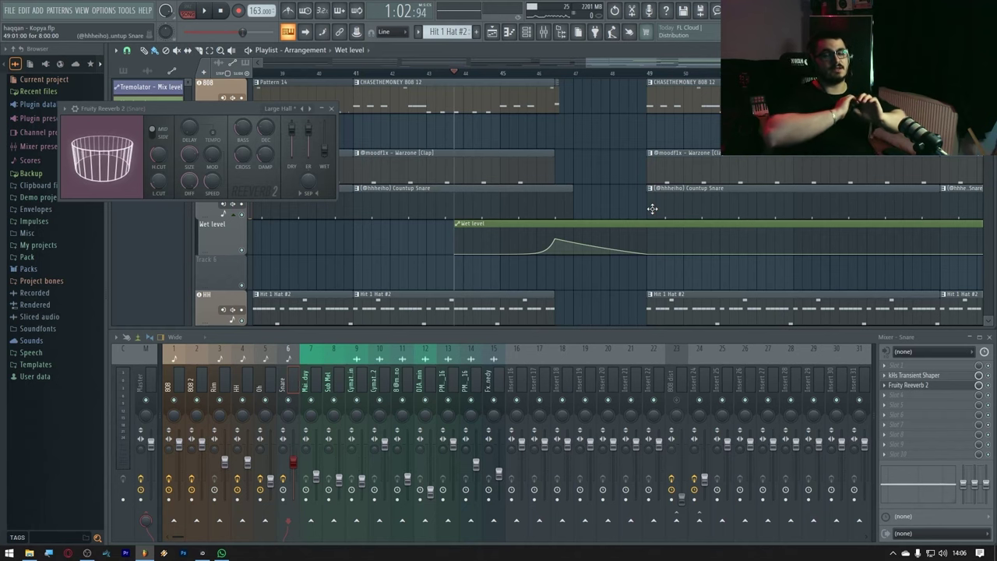
click(331, 108)
ctrl+scroll(358, 252, down, 5)
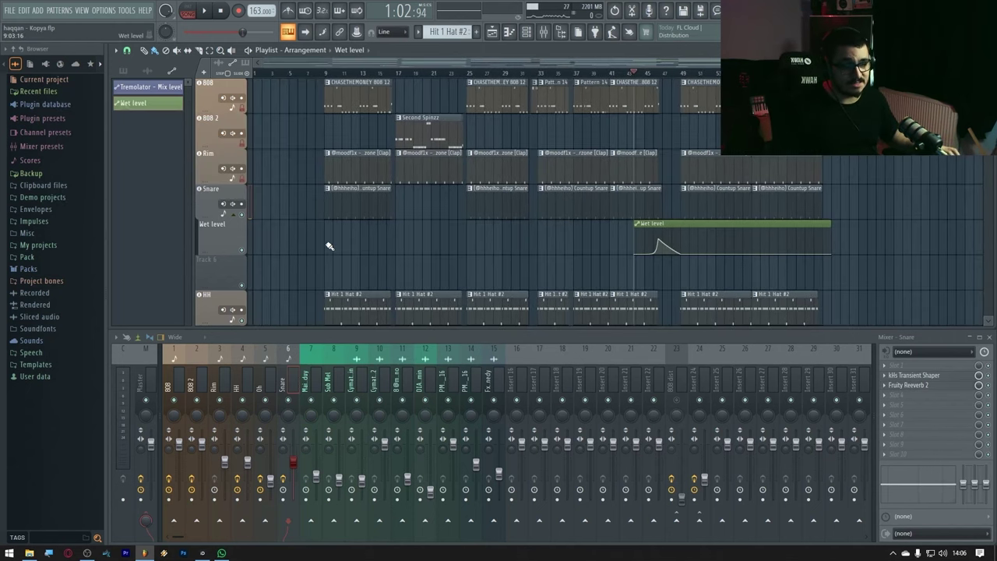
scroll(546, 234, down, 5)
key(F9)
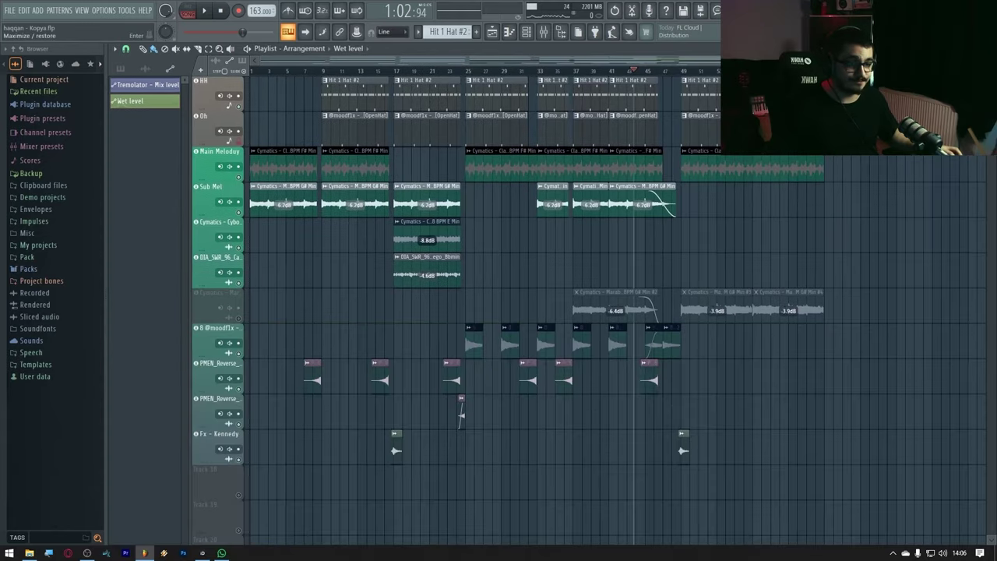
scroll(688, 211, up, 5)
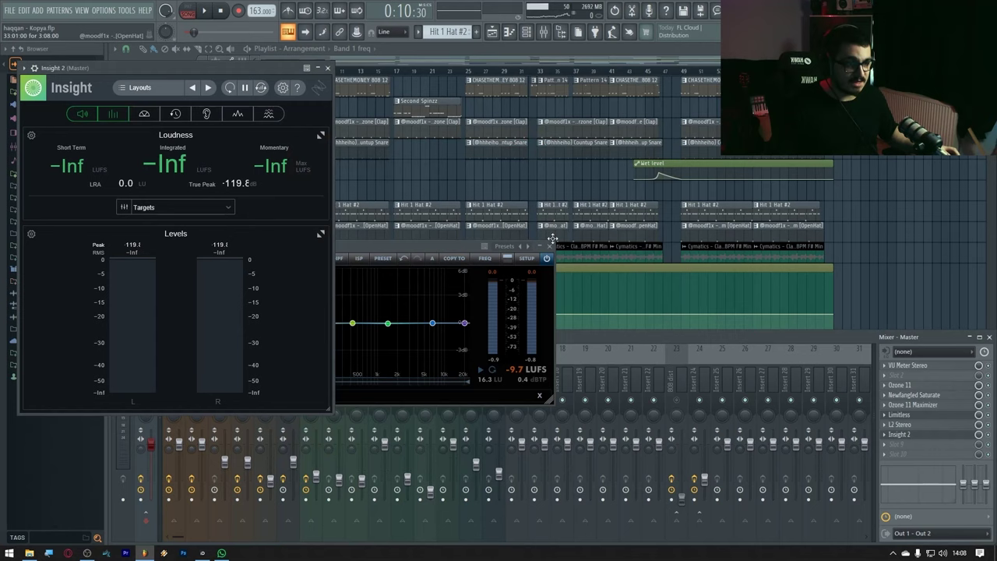
Close the plugin window beside Insight 2 and play the beat to measure the master's loudness.
click(552, 255)
click(550, 247)
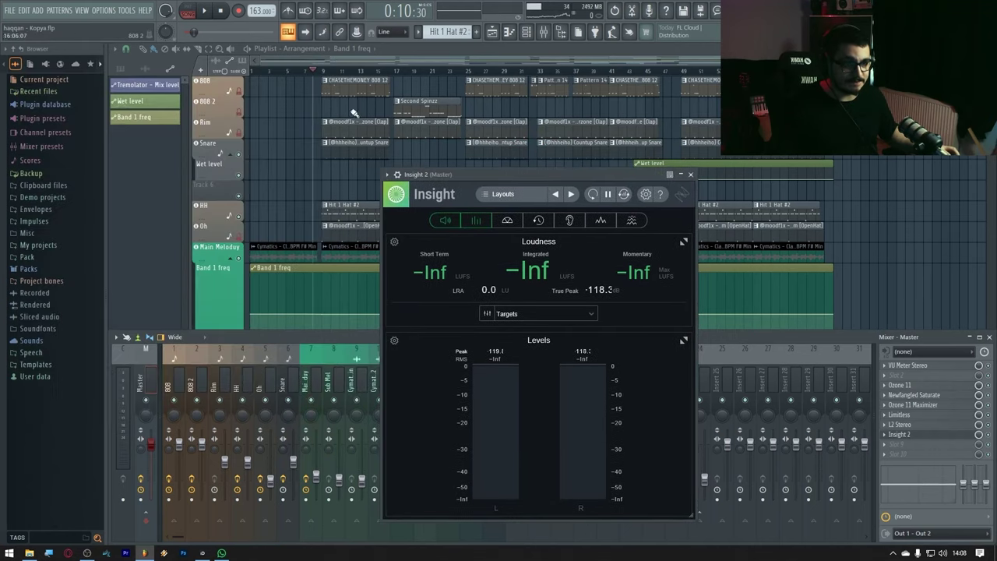
key(F9)
key(space)
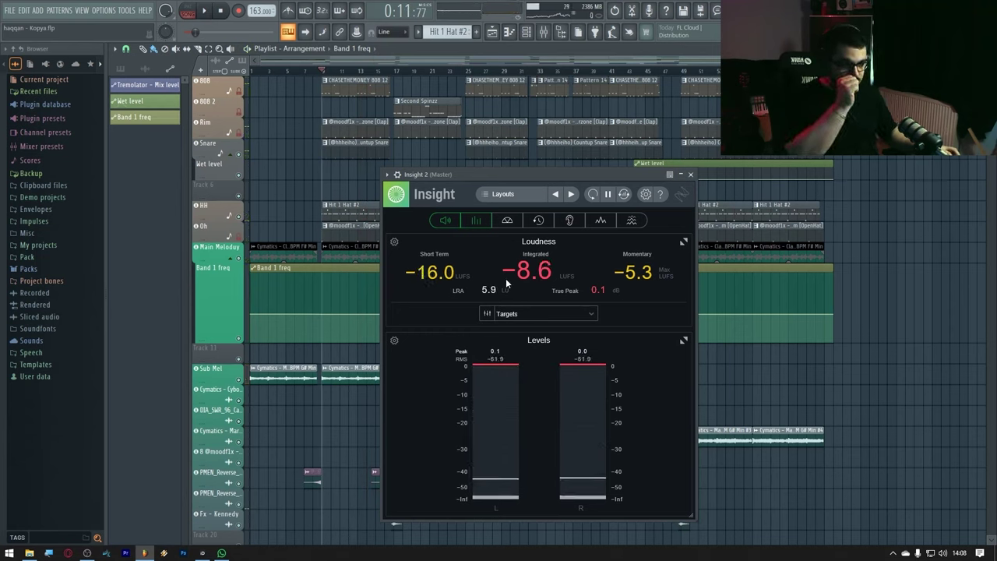
Move Insight 2 to slot 9 on the Master track and replace L2 Stereo in slot 7 with Pro-L 2.
click(542, 32)
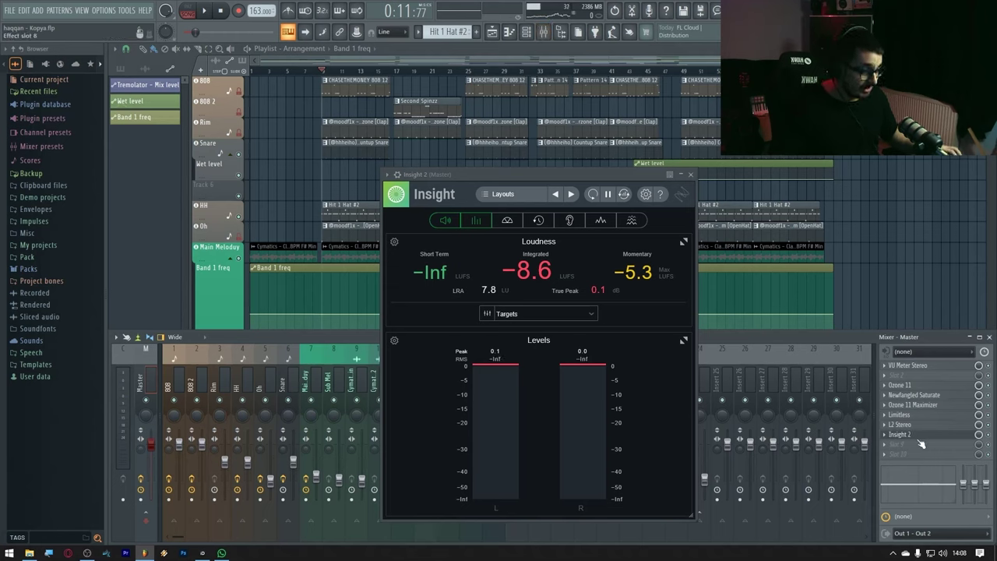
drag(922, 444, 908, 431)
right_click(892, 428)
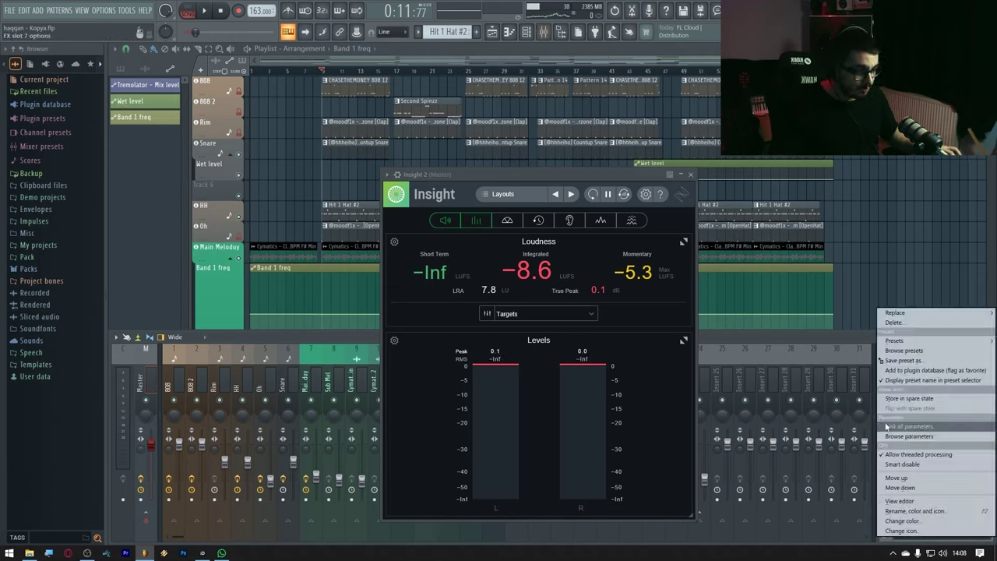
click(898, 327)
click(534, 312)
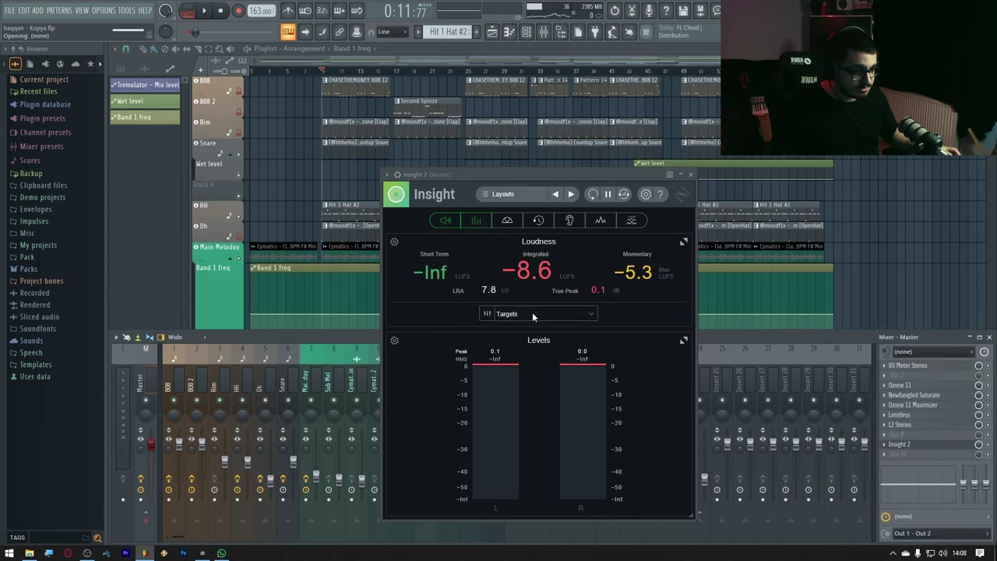
click(908, 432)
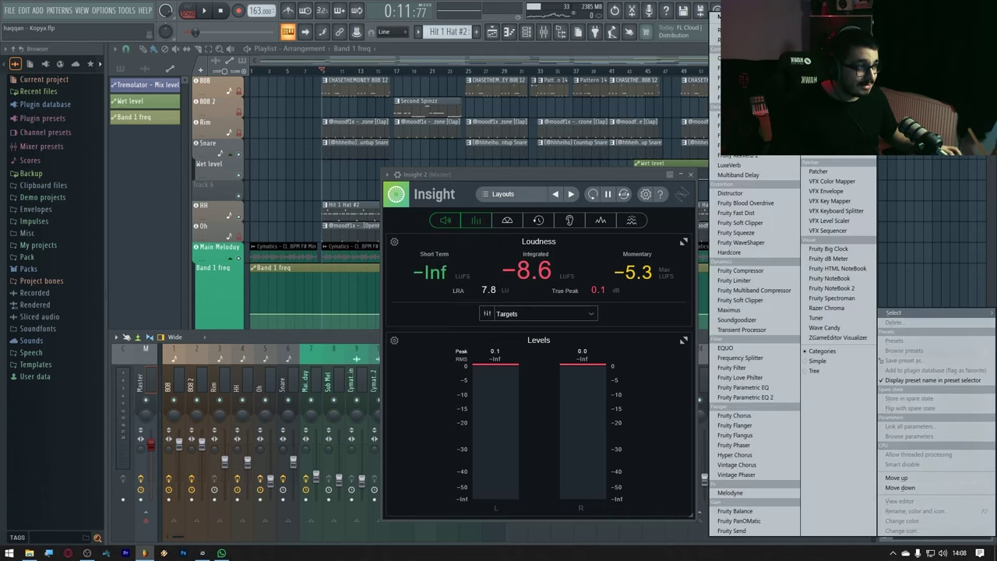
click(894, 312)
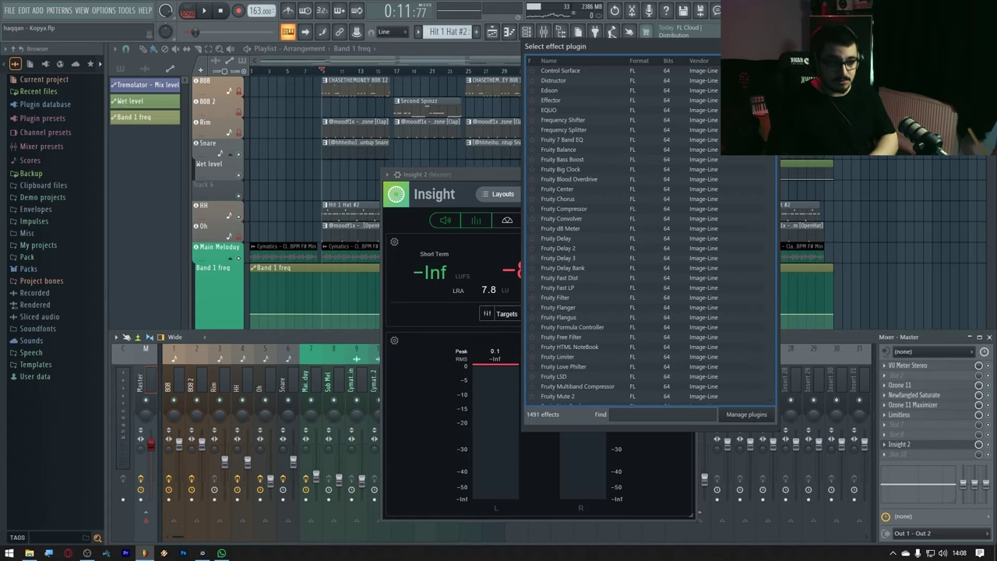
text(l 2)
double_click(550, 71)
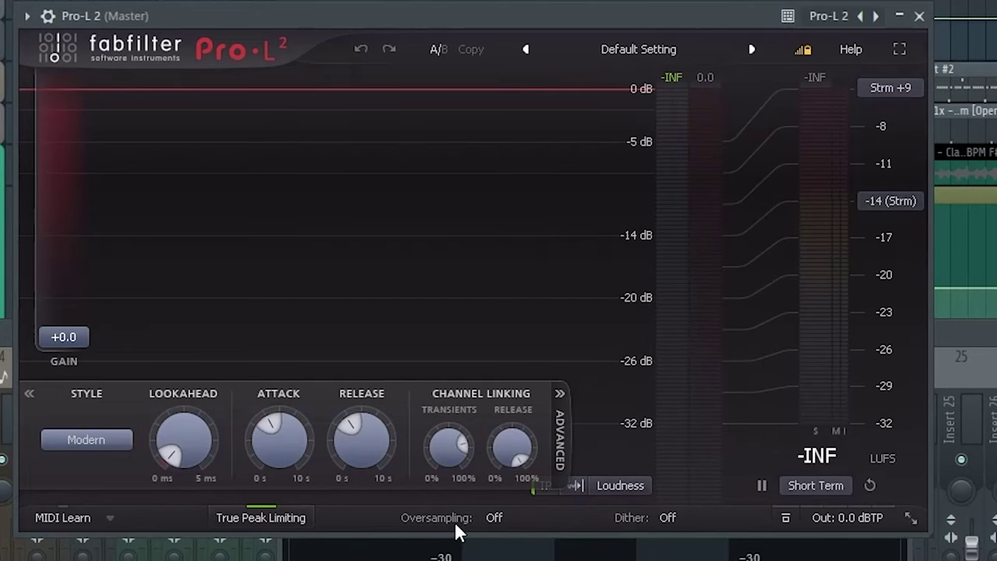
Lower Pro-L 2's output level to slightly below 0 dBTP while playing the beat.
key(space)
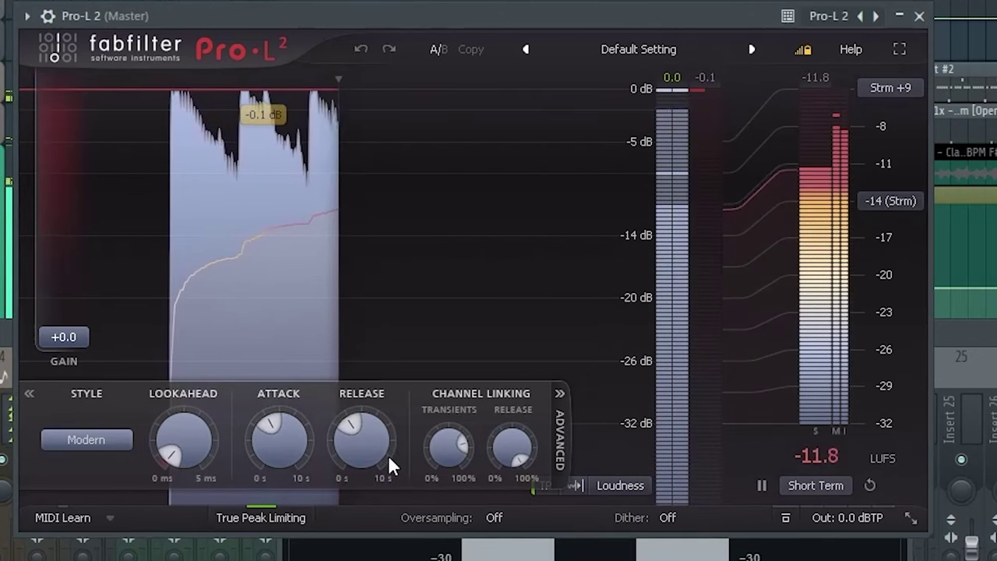
mouse_move(863, 525)
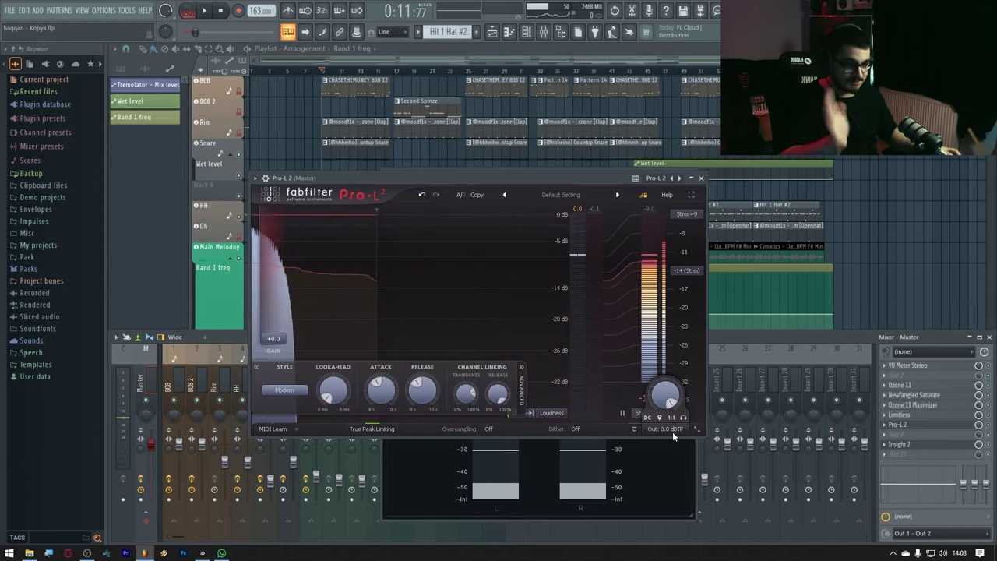
scroll(673, 432, down, 3)
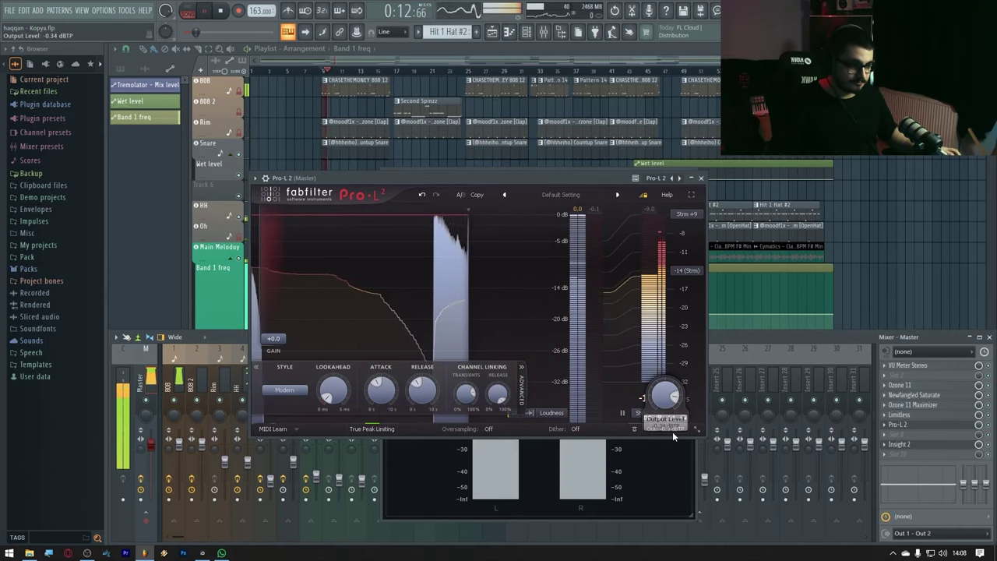
scroll(277, 313, up, 1)
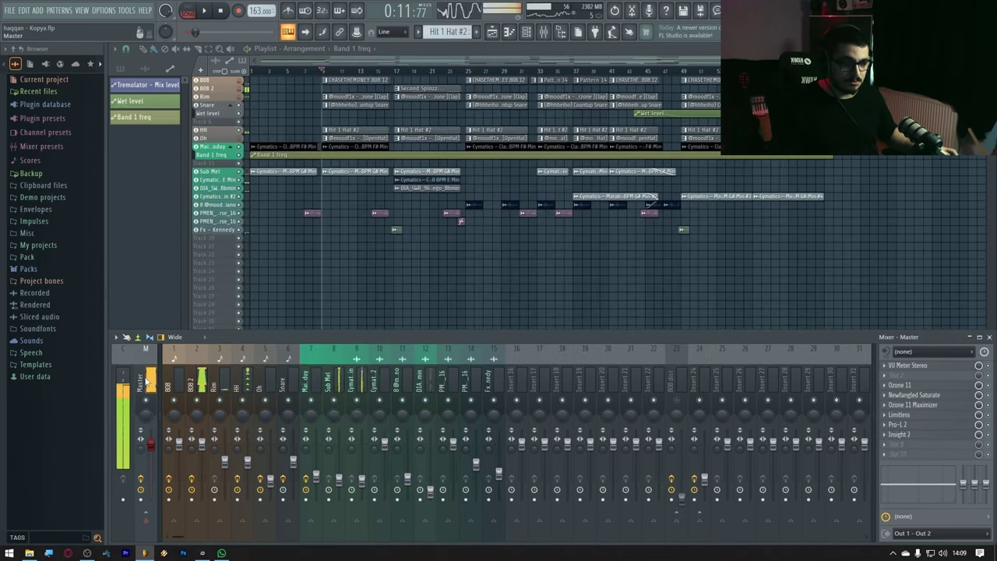
Load trueBalance in slot 9 of the Master mixer track.
click(904, 375)
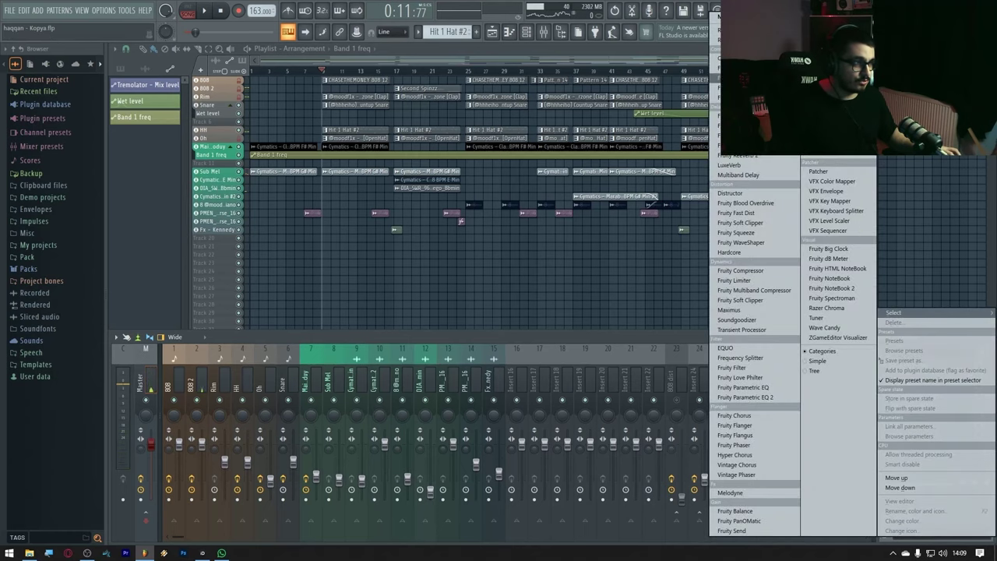
click(740, 23)
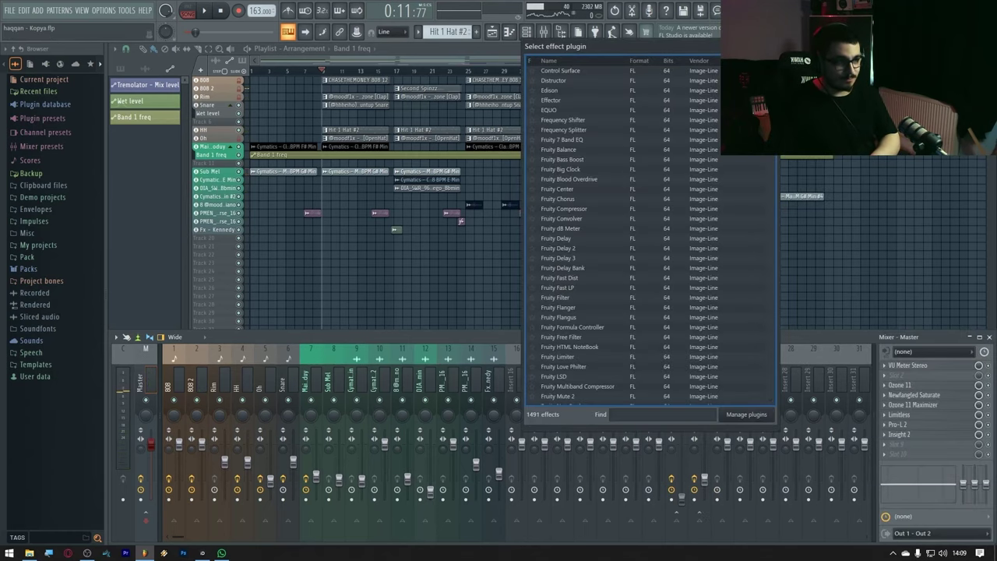
text(tru)
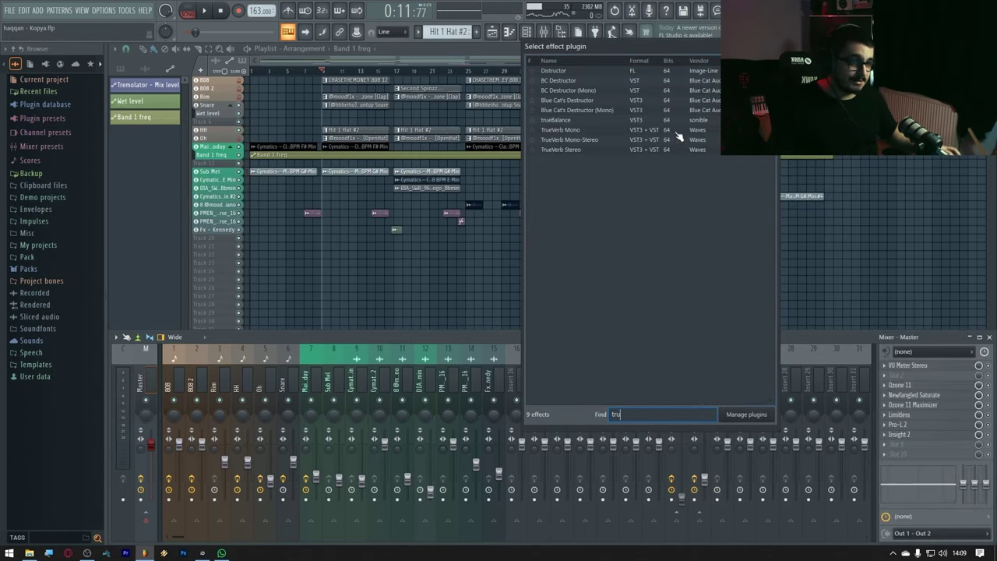
double_click(615, 121)
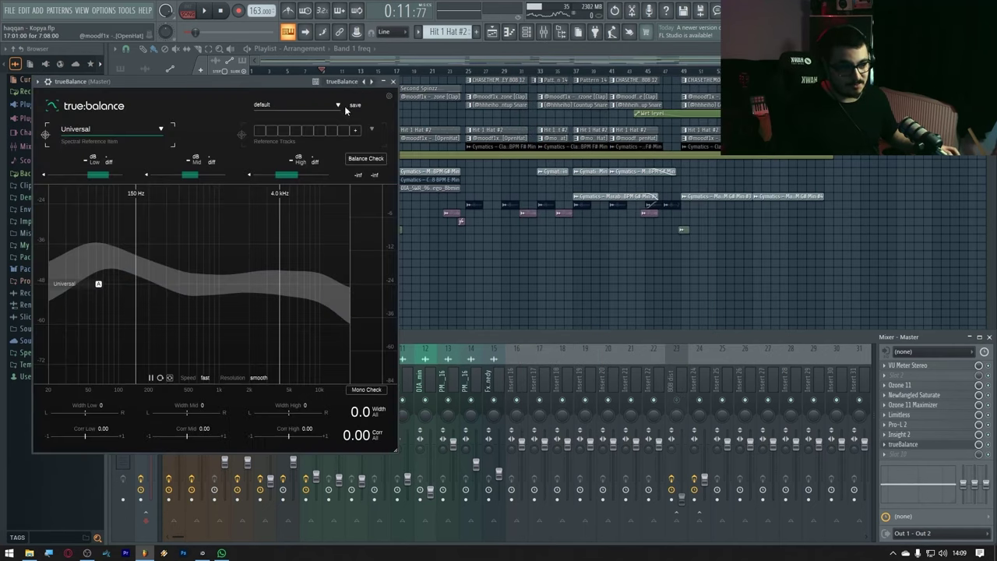
Set trueBalance's spectral reference to Hip Hop and compare the playing beat's frequency balance against it.
drag(283, 88, 668, 99)
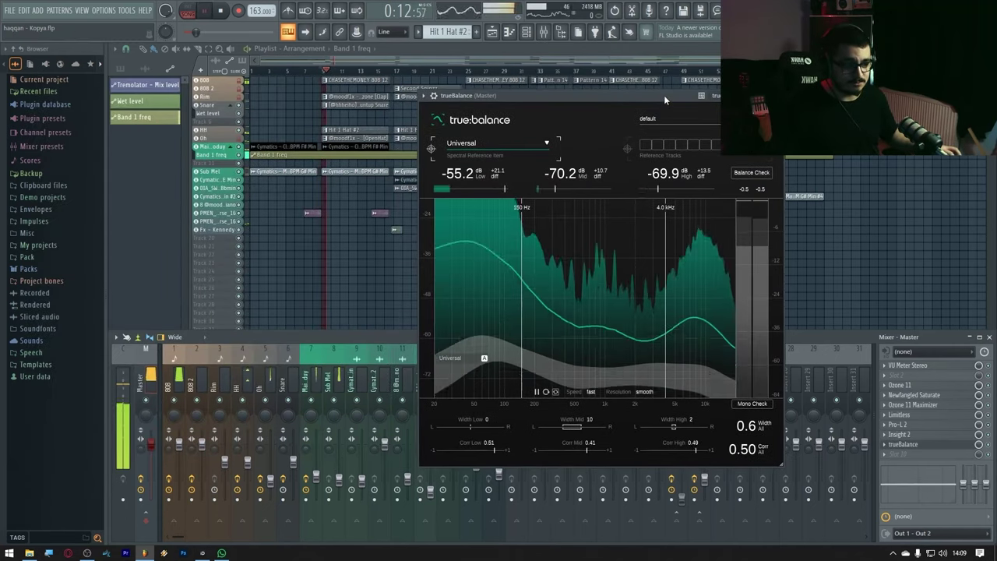
click(494, 148)
click(497, 225)
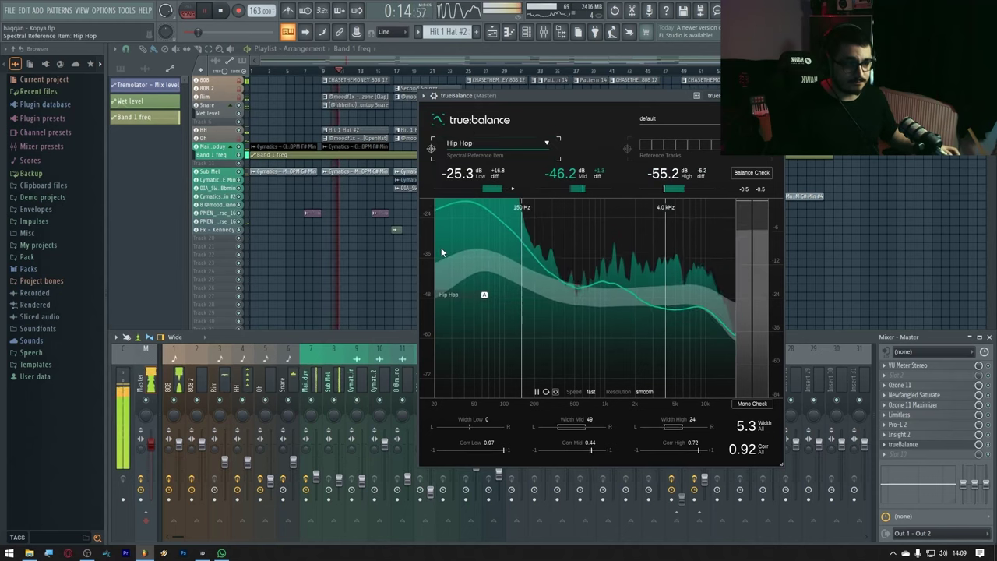
drag(430, 264, 429, 306)
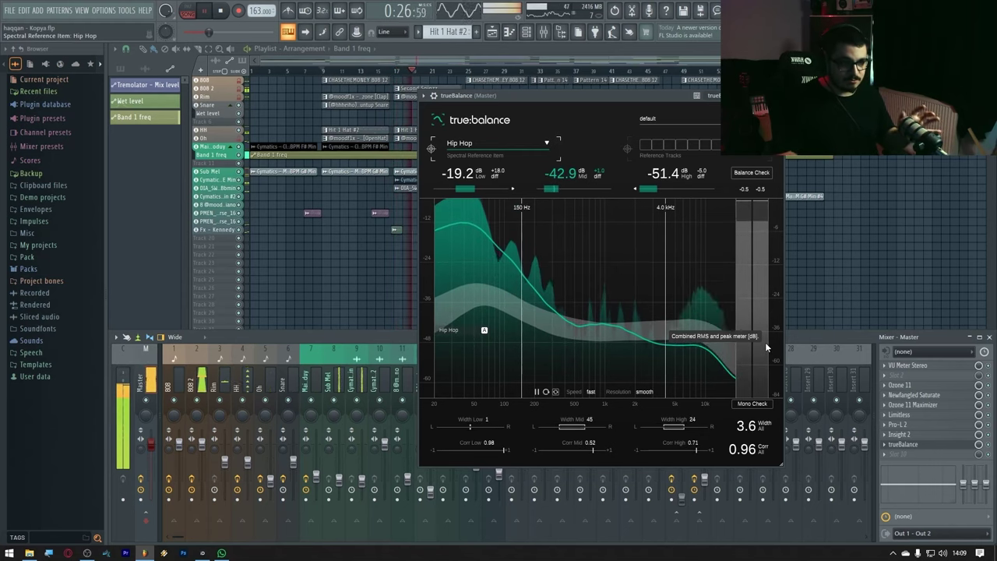
click(904, 445)
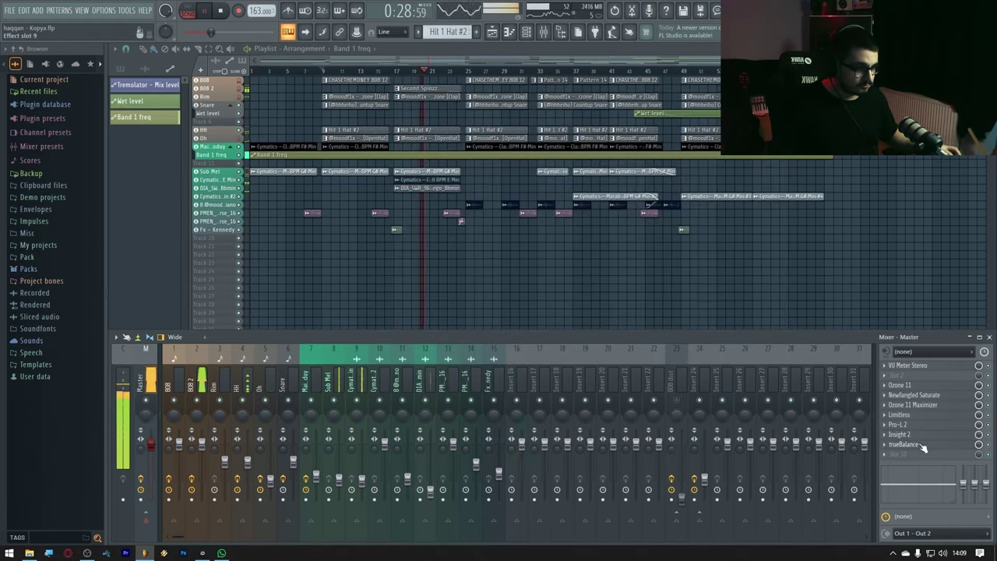
key(space)
Load SPAN Plus in slot 10 of the Master mixer track.
click(911, 455)
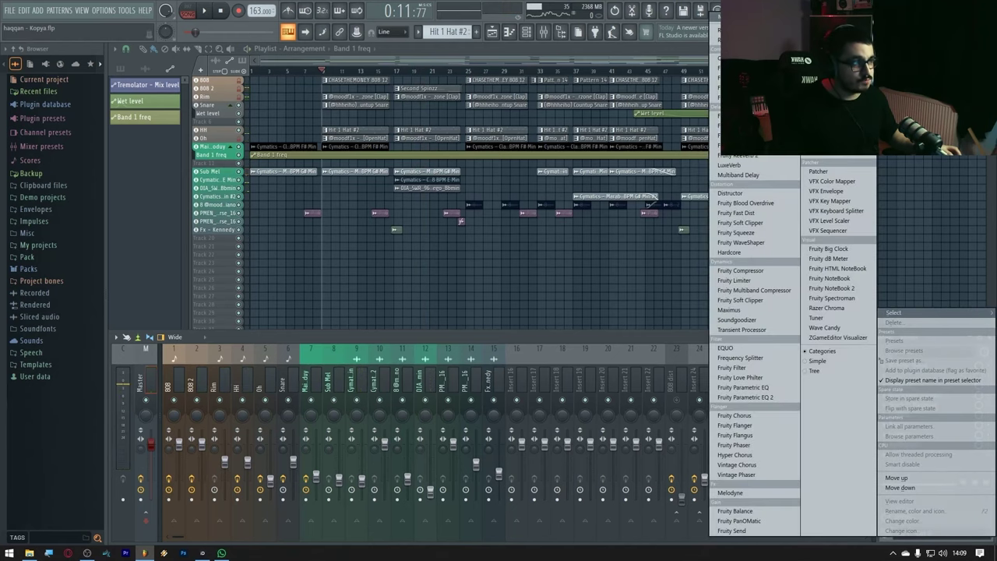
click(837, 211)
text(span)
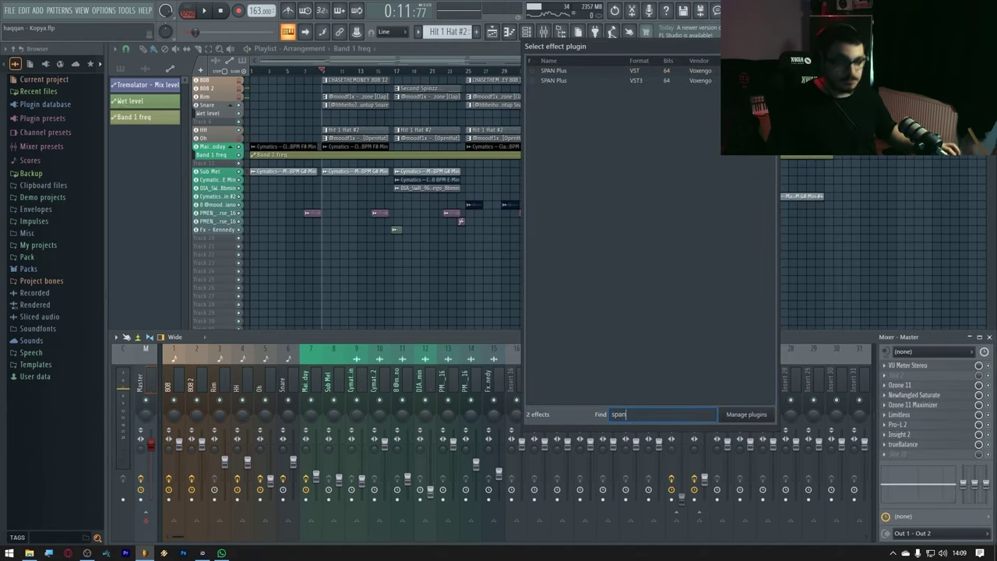
double_click(596, 81)
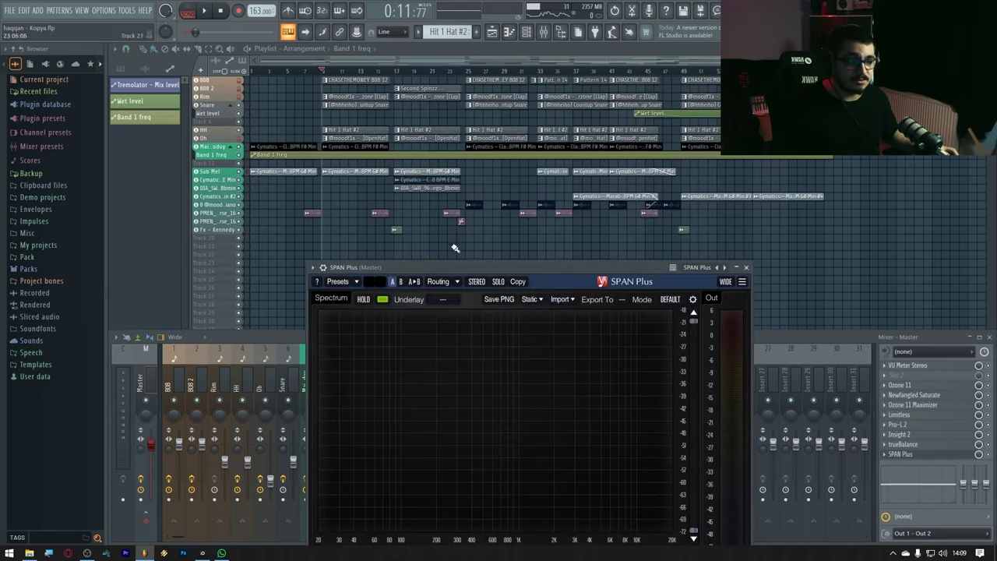
Switch SPAN Plus to the MASTER spectrum mode and look over its analyzer settings.
key(space)
key(space)
click(680, 159)
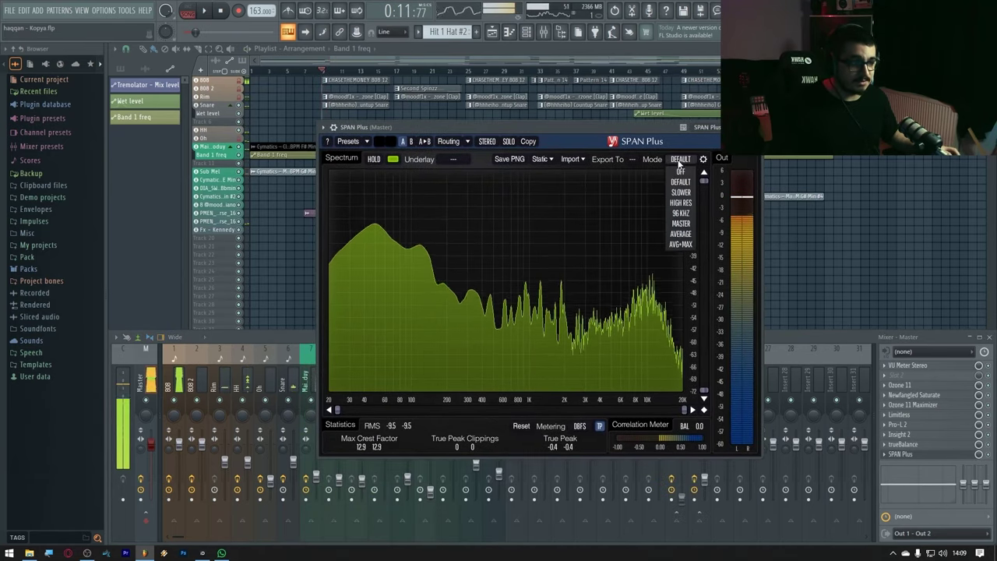
click(681, 223)
click(704, 159)
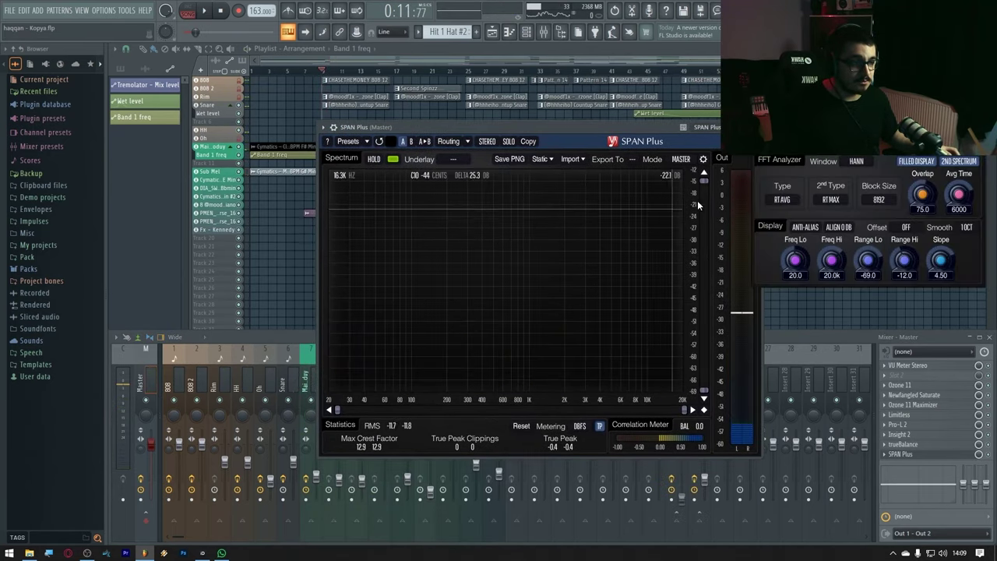
click(648, 173)
Extend SPAN Plus's lower display range to about -89 dB, examine the beat's spectrum during playback and close the plugin.
key(space)
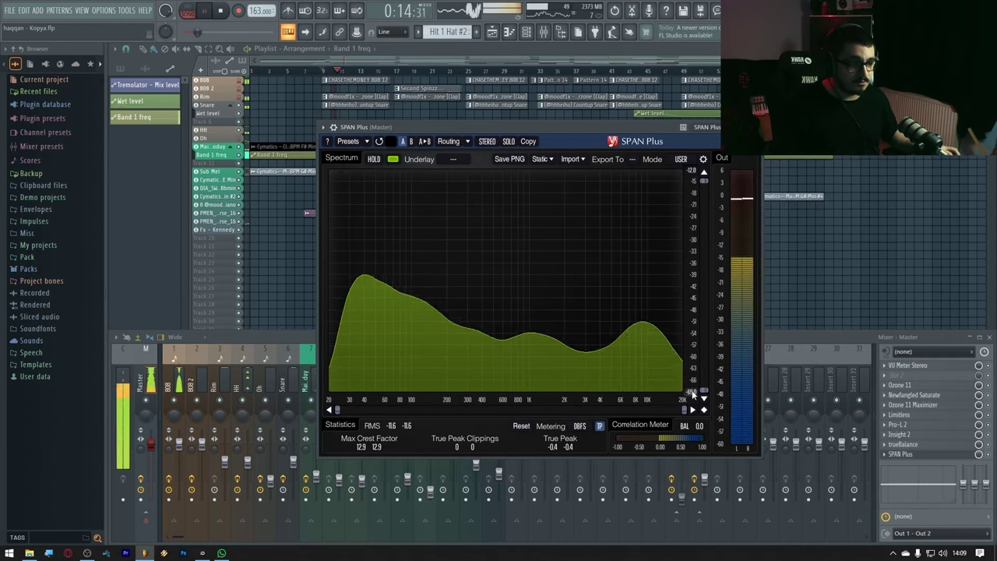
scroll(692, 396, down, 3)
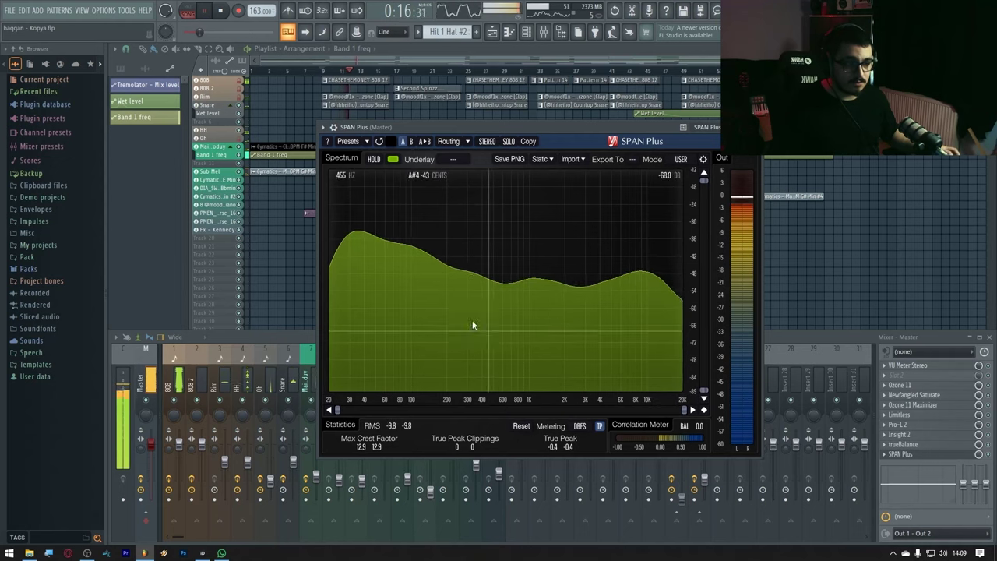
key(space)
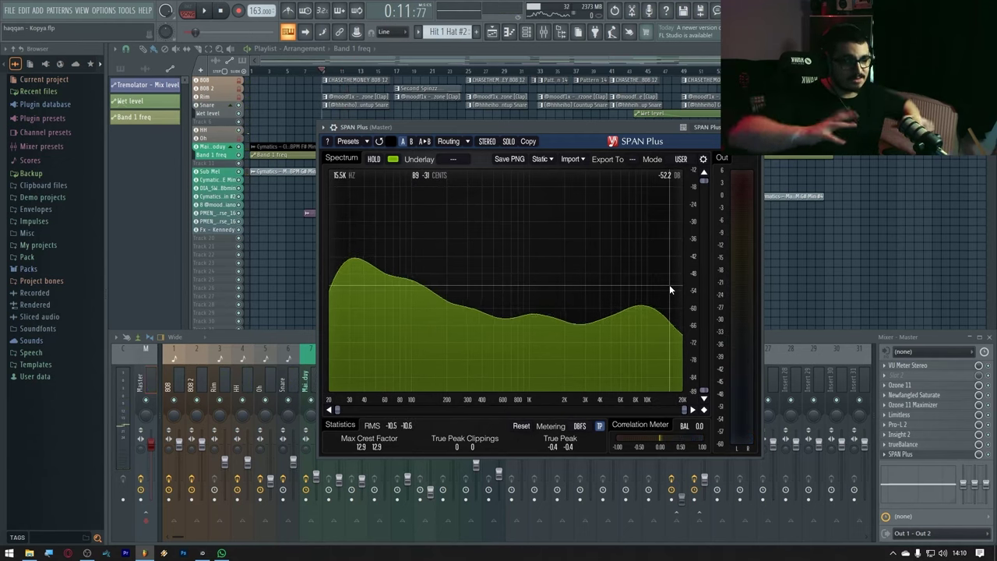
key(space)
key(space)
key(Escape)
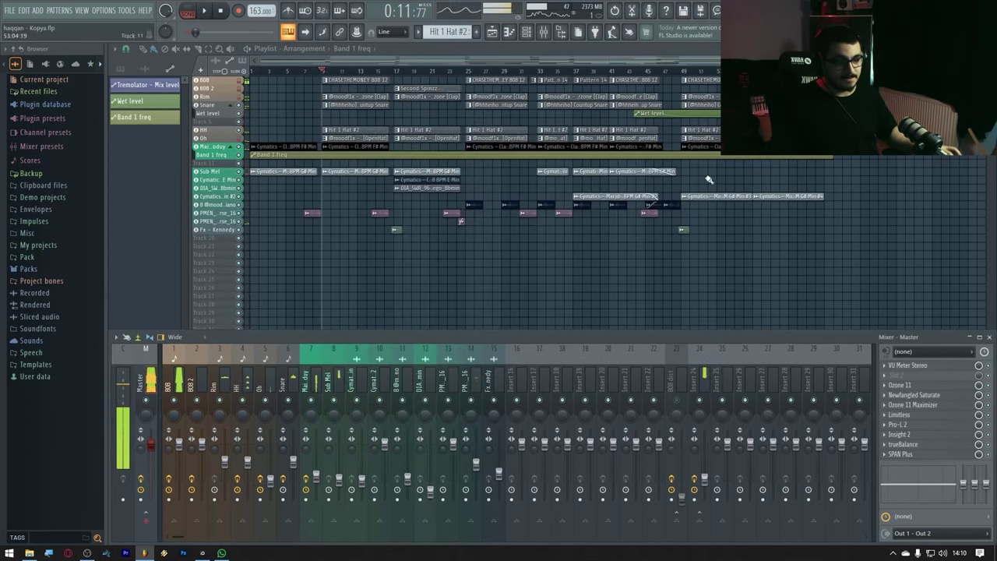
Review the effect chains of the 808, 808 2, Rim, HH, Oh and Snare mixer tracks.
click(179, 379)
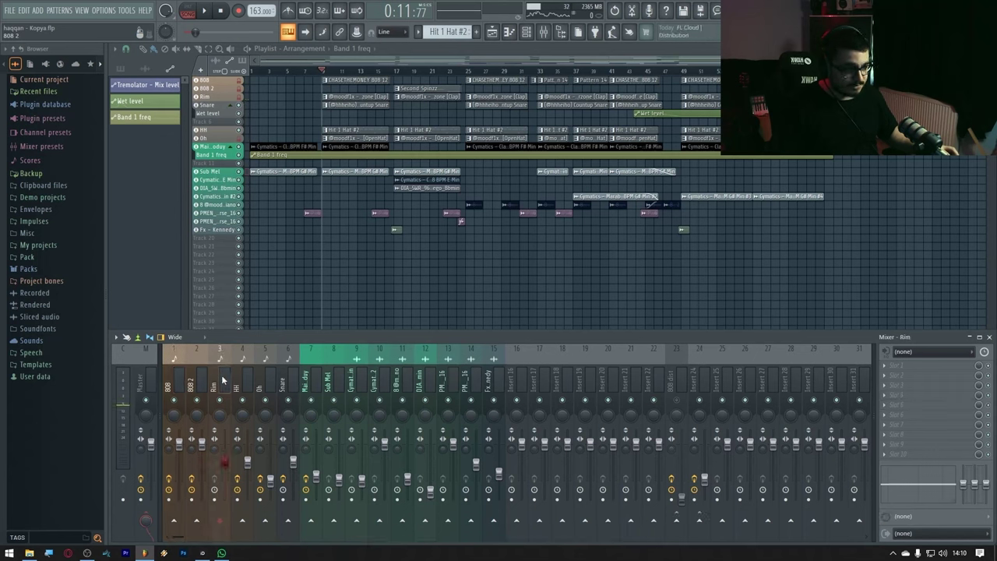
click(262, 384)
click(238, 381)
click(216, 381)
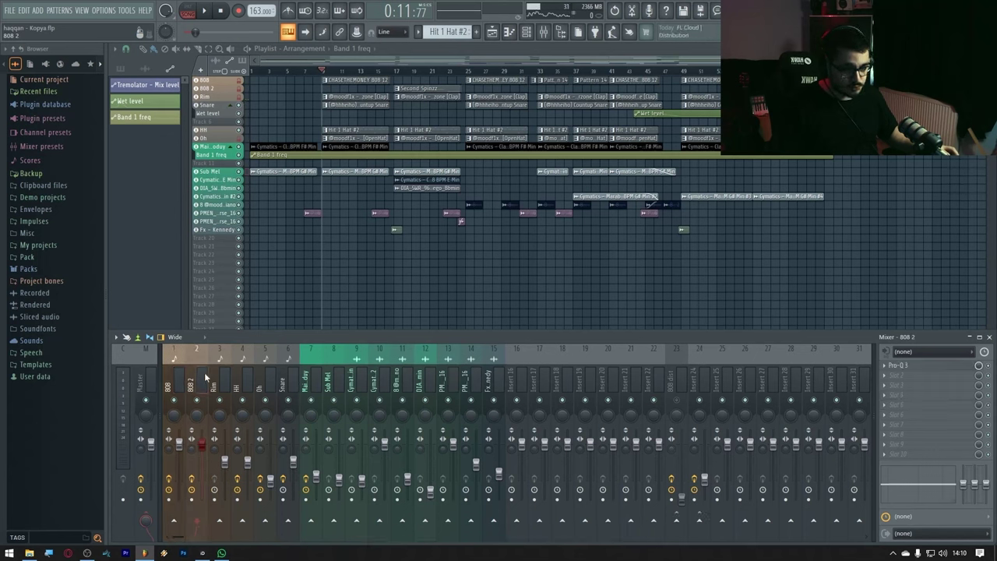
click(236, 381)
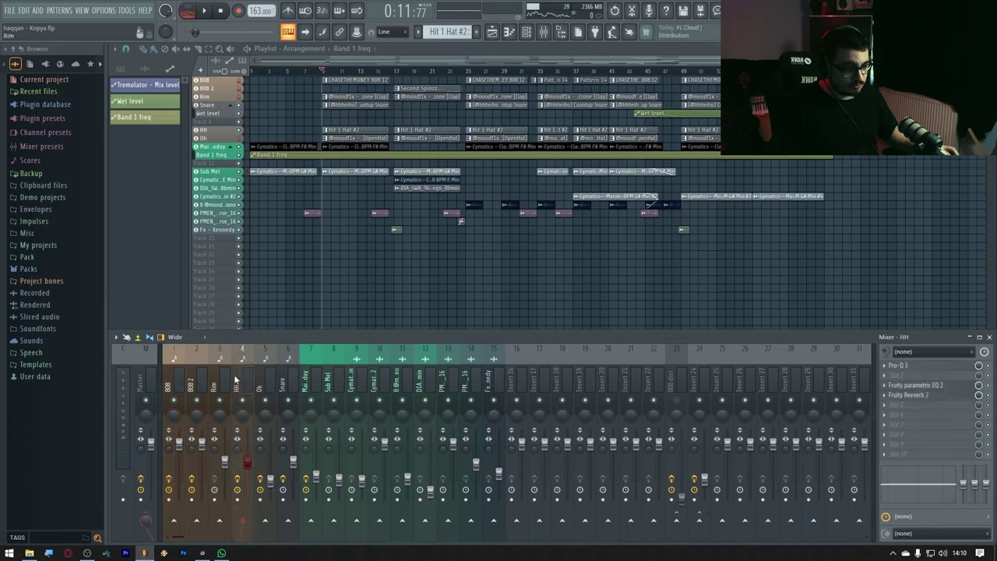
click(257, 380)
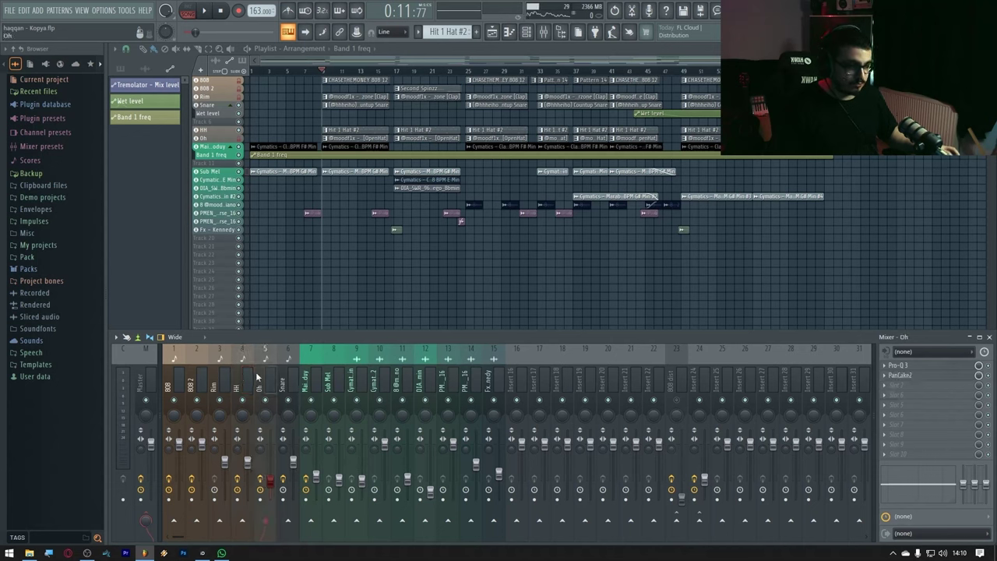
click(284, 383)
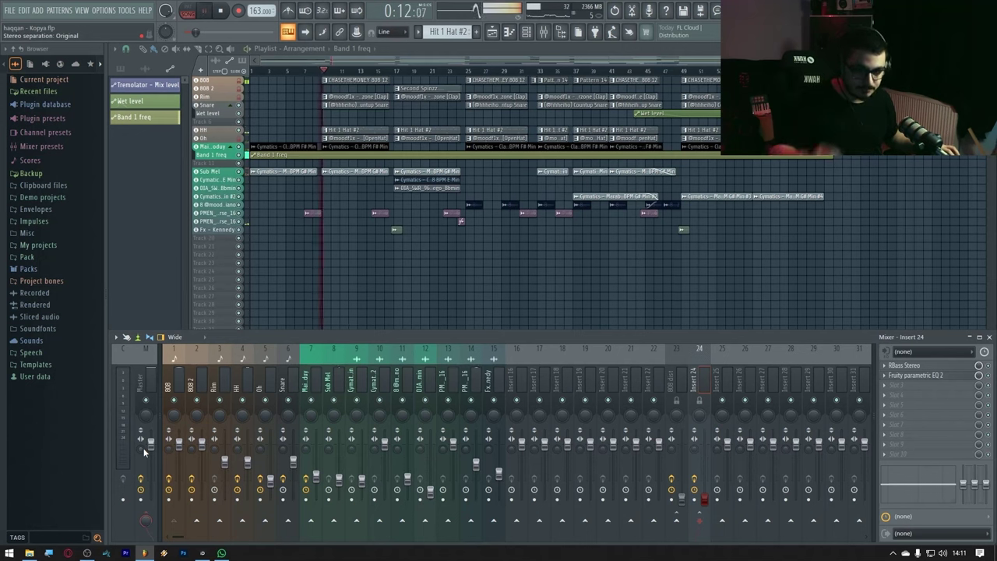
Check the playing beat in mono by merging the Master track's stereo separation 100%, reset it to original and stop playback.
click(144, 452)
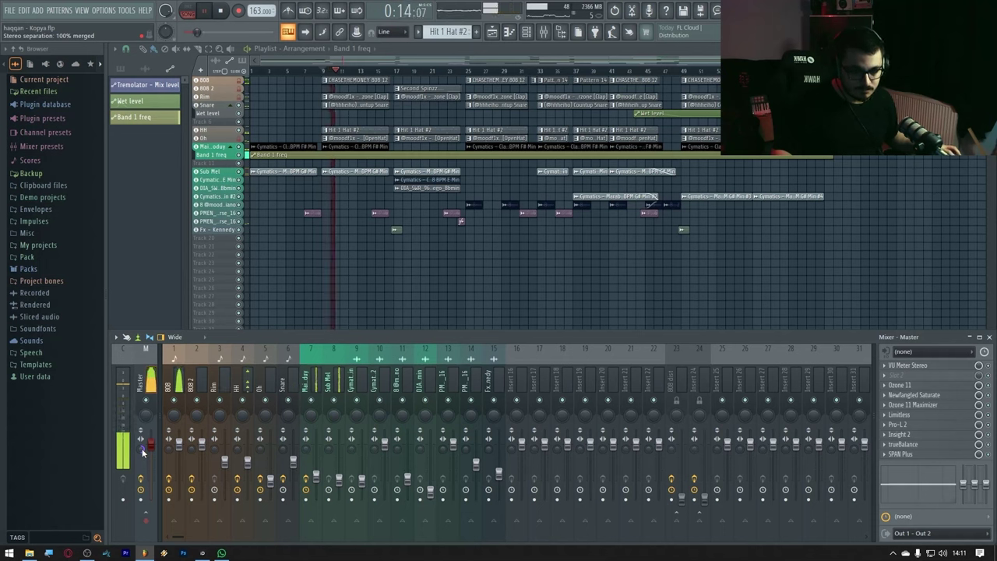
right_click(146, 433)
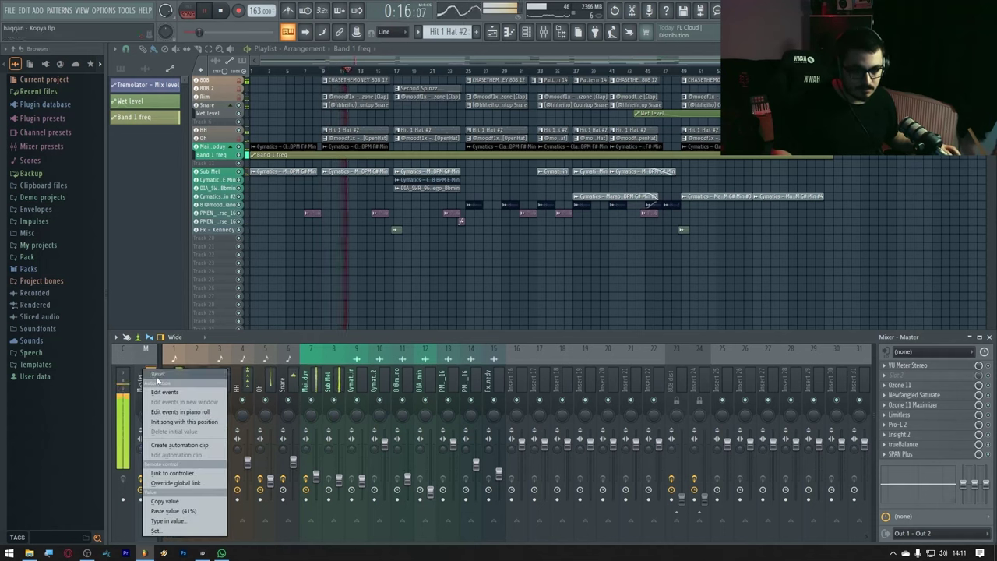
click(146, 433)
right_click(152, 425)
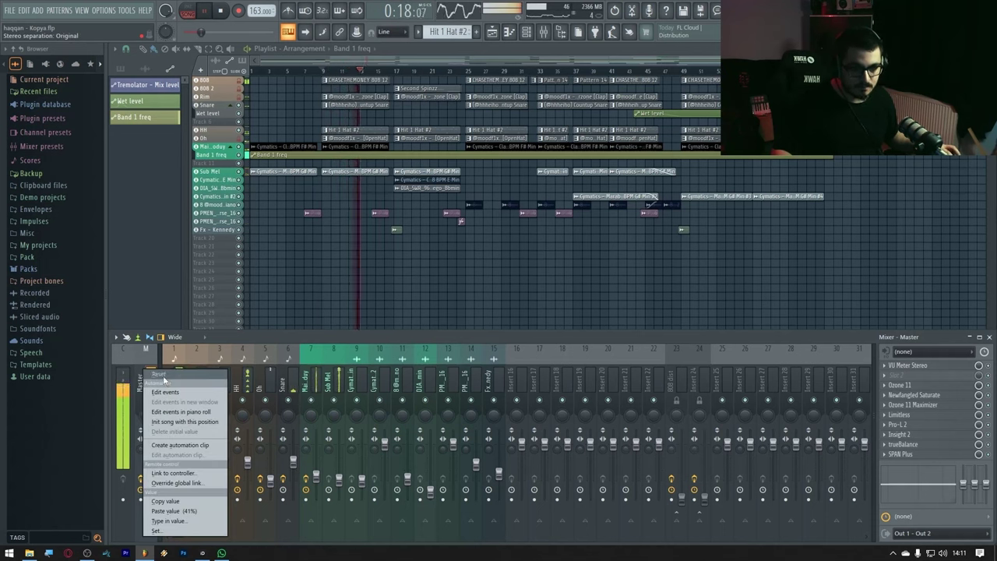
click(153, 421)
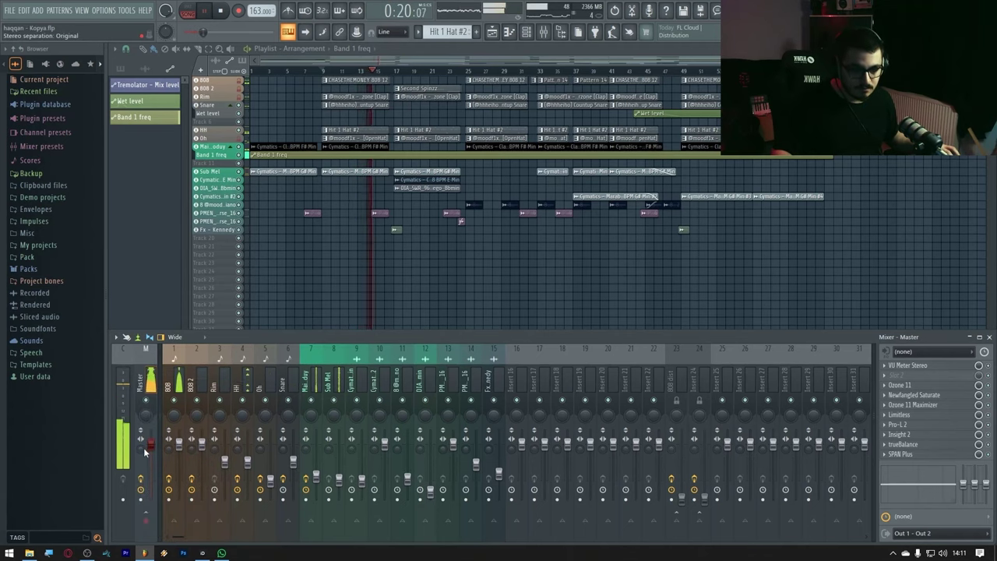
key(space)
Examine the clipper settings of Newfangled Saturate on the Master track and close the plugin.
scroll(372, 249, up, 2)
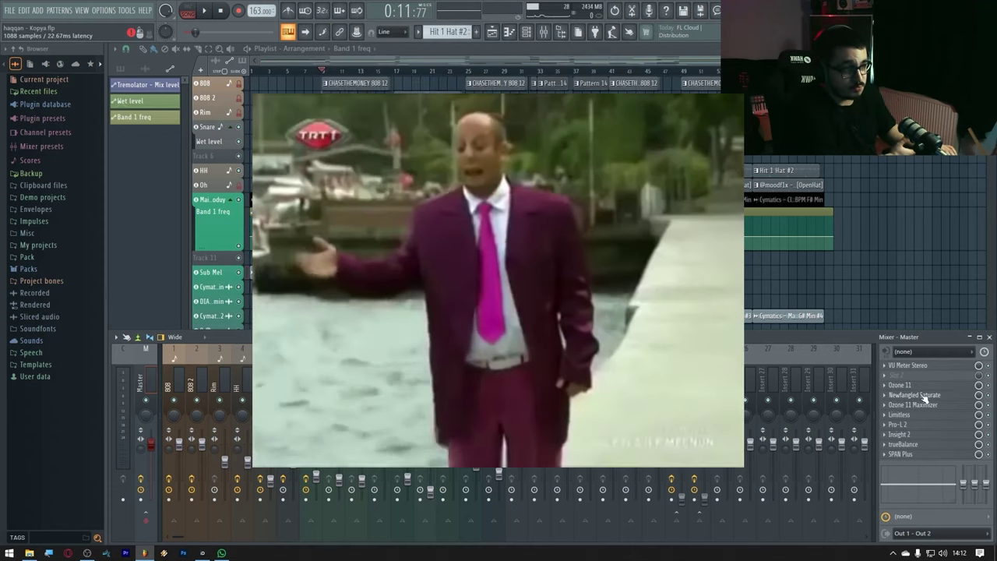
click(925, 399)
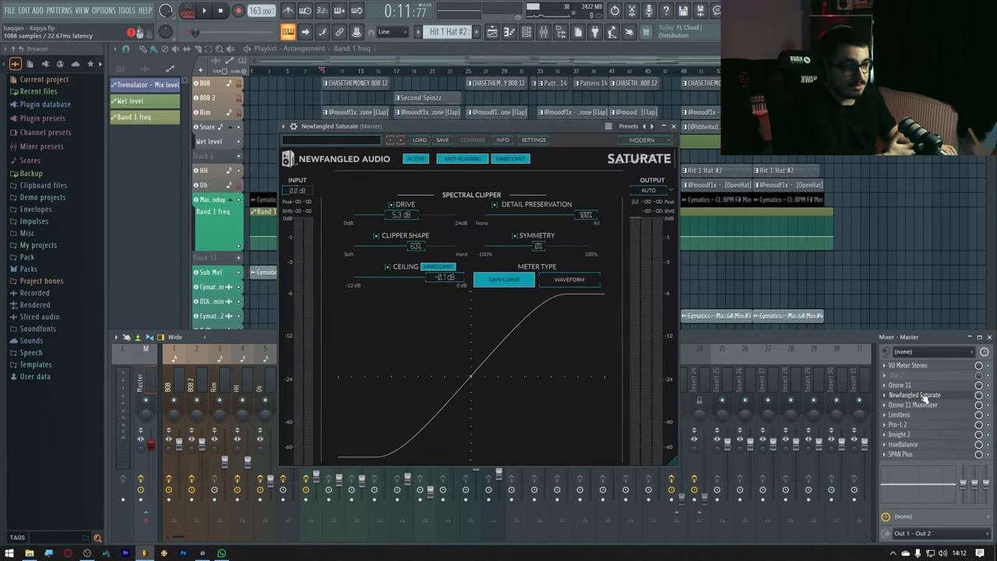
click(925, 398)
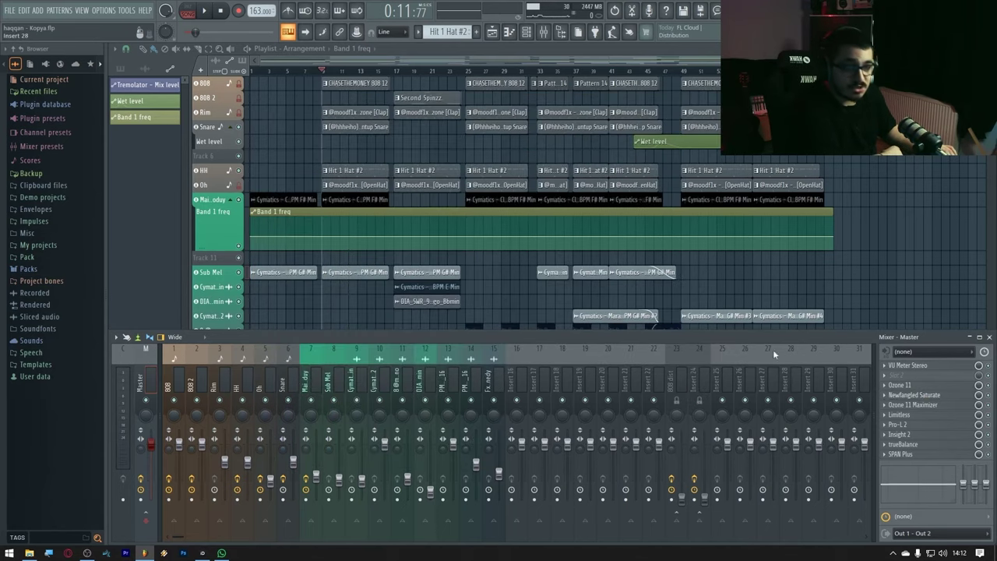
Open VU Meter Stereo on the Master track and check the beat's level during playback.
click(934, 364)
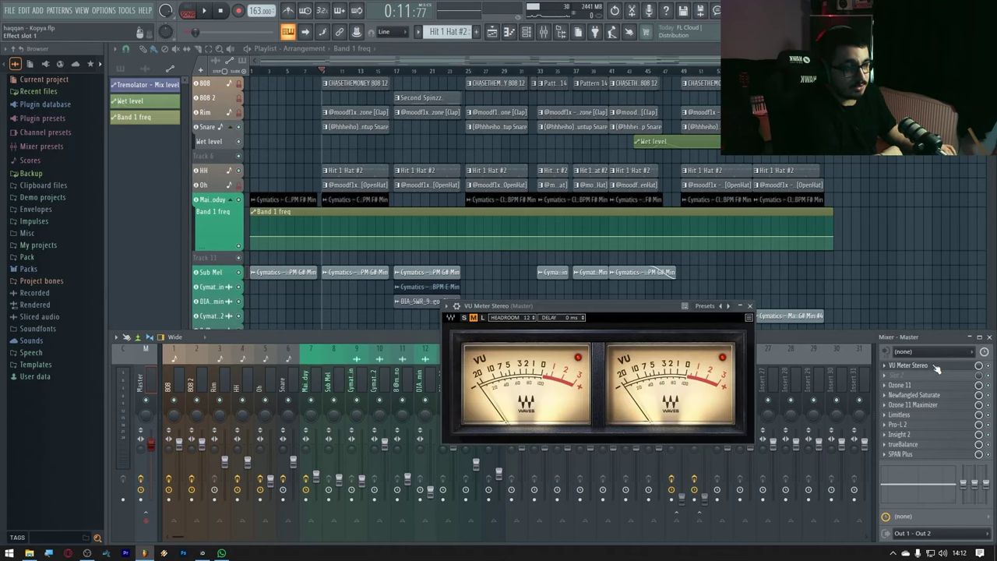
drag(624, 305, 584, 268)
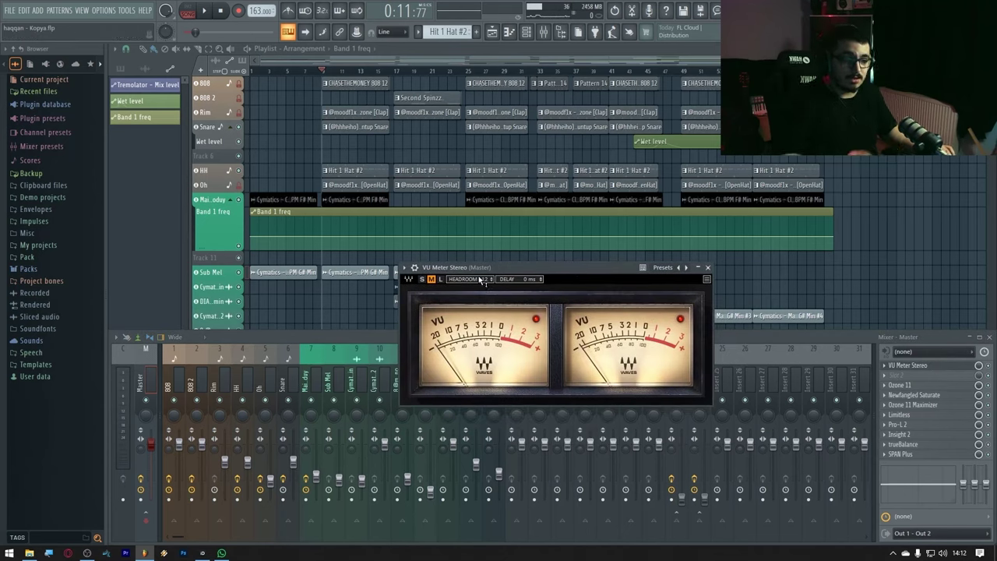
key(space)
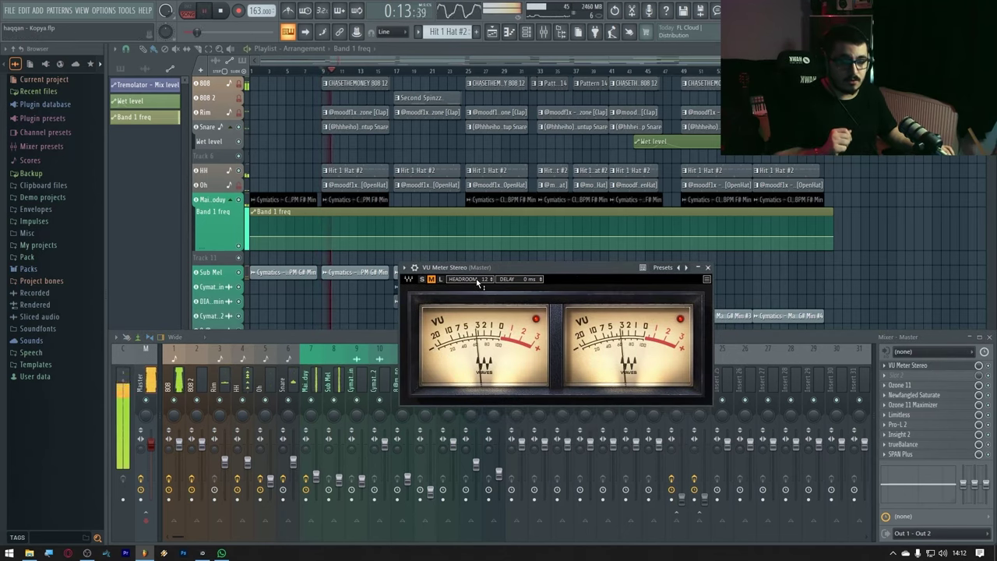
key(space)
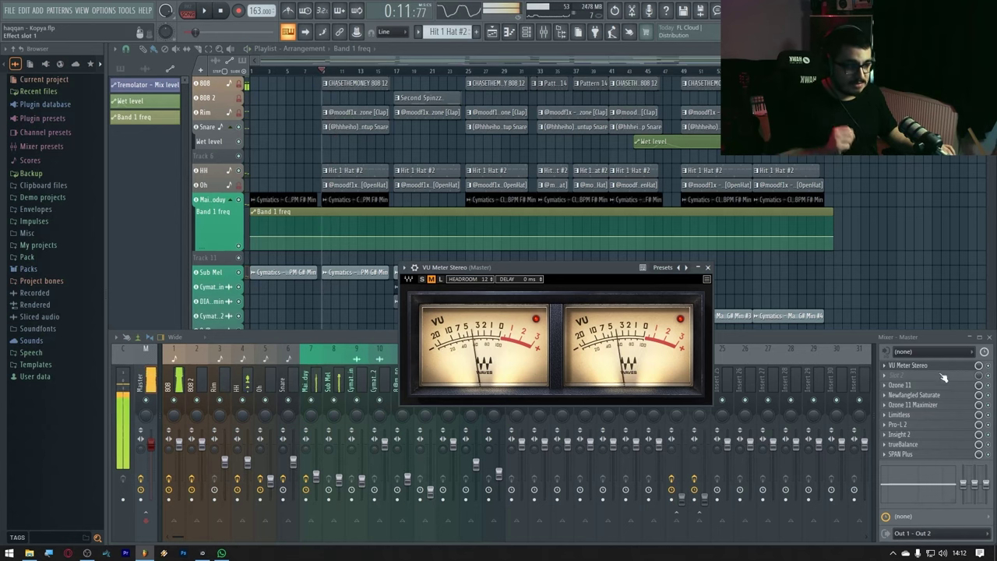
Bypass the Master track's effects, compare the unprocessed level on the VU meter during playback, and re-enable the effects.
click(994, 397)
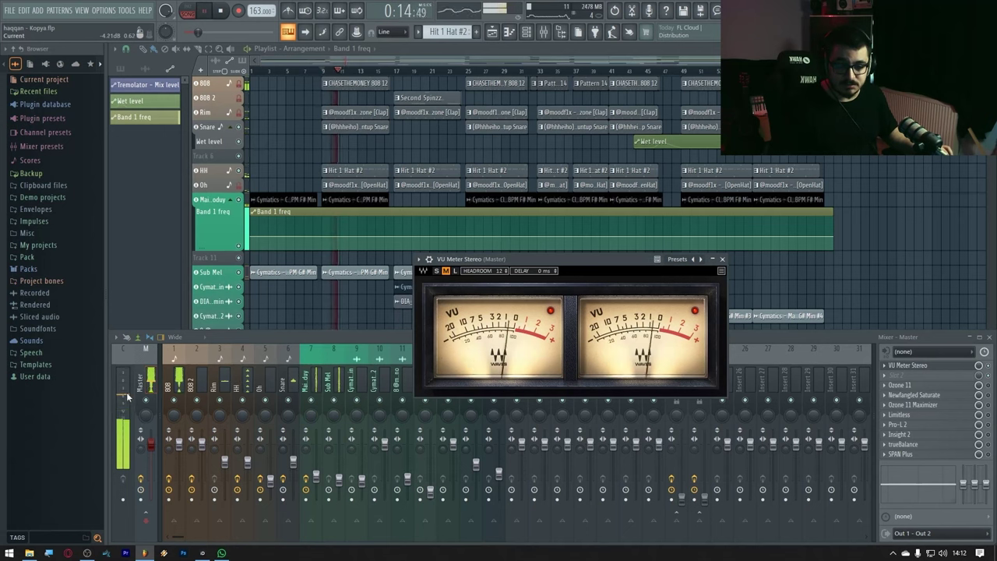
key(space)
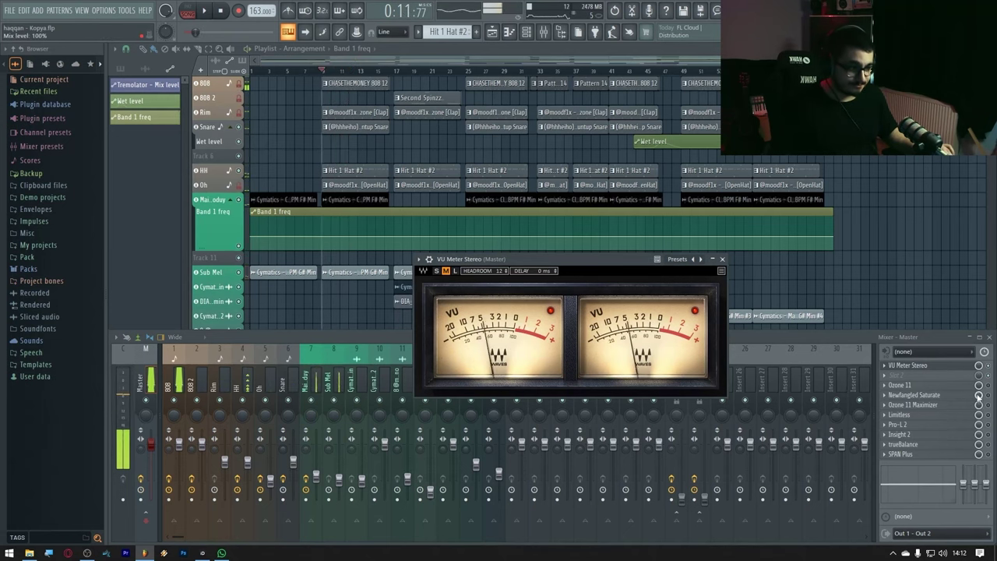
click(991, 397)
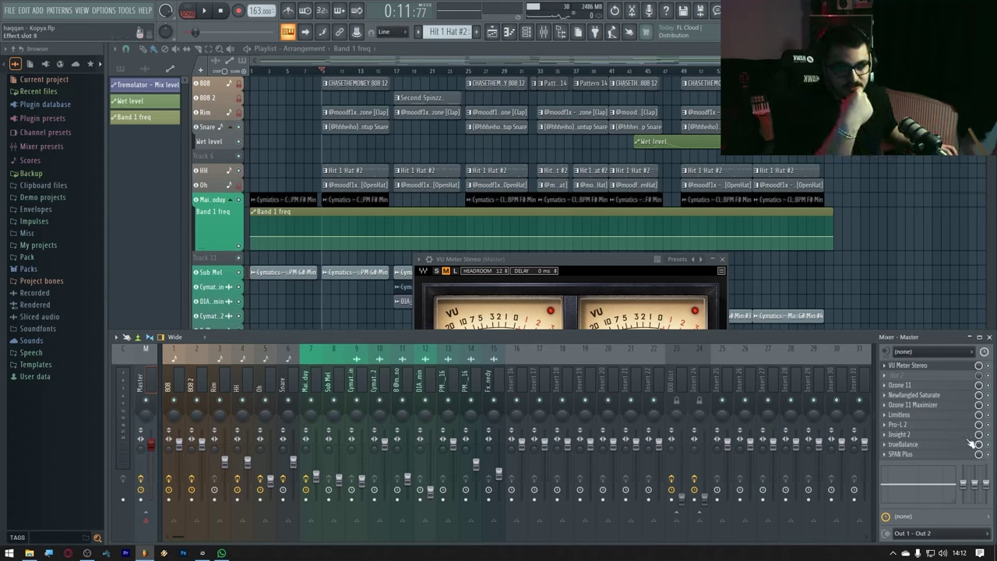
Look over the settings of Limitless, Newfangled Saturate, Ozone 11 Maximizer and Ozone 11 on the Master track and close them.
click(925, 416)
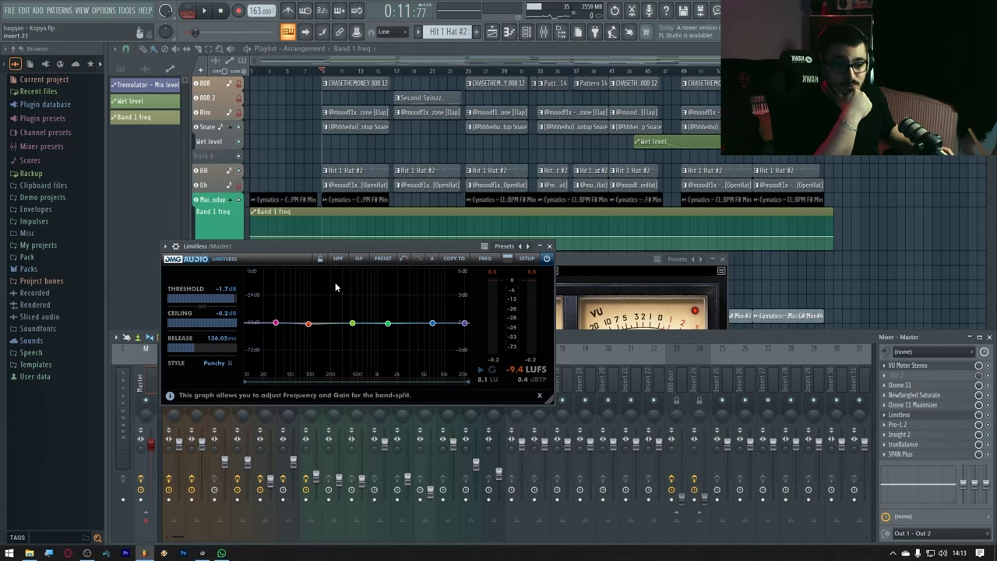
click(907, 395)
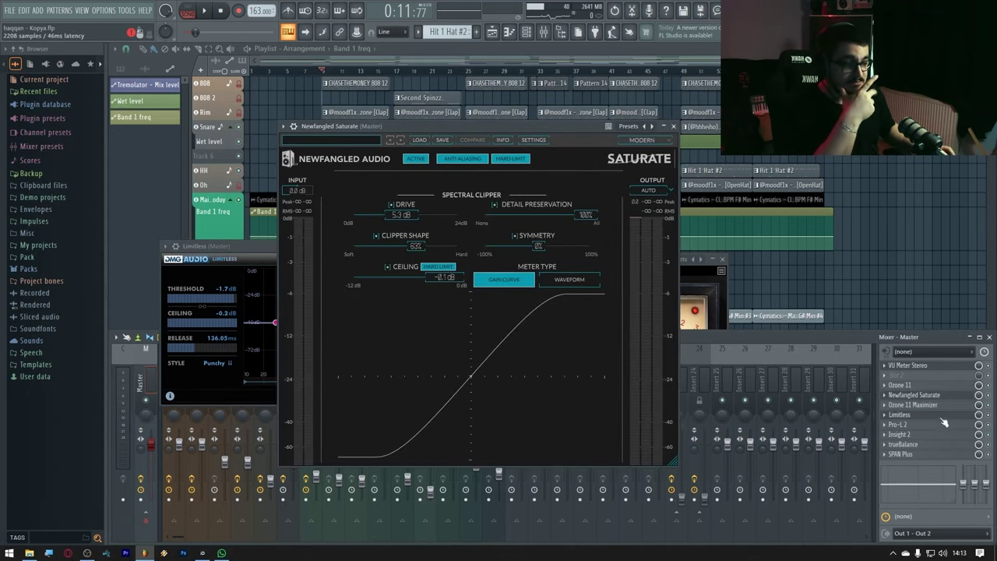
click(916, 404)
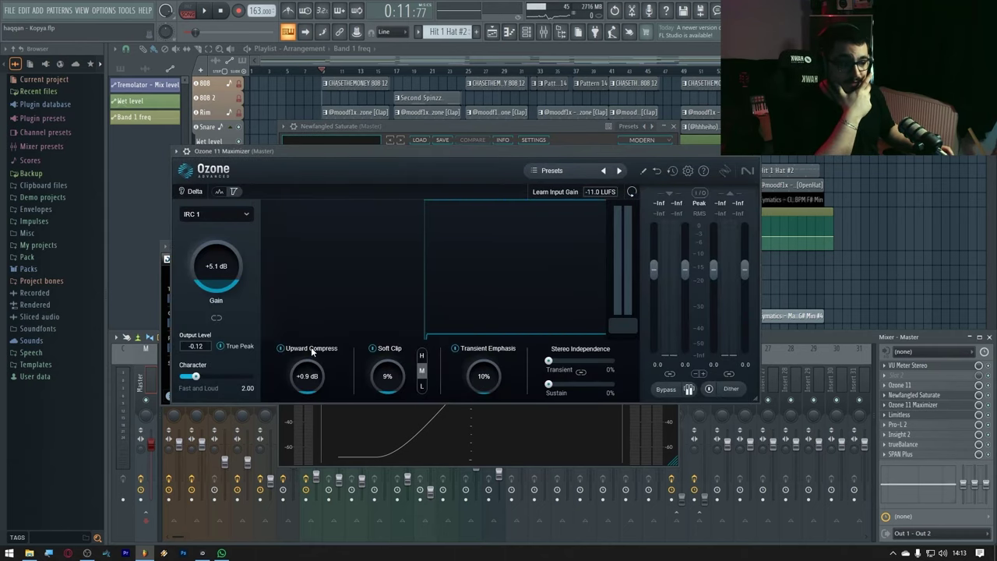
click(915, 413)
click(915, 416)
click(904, 385)
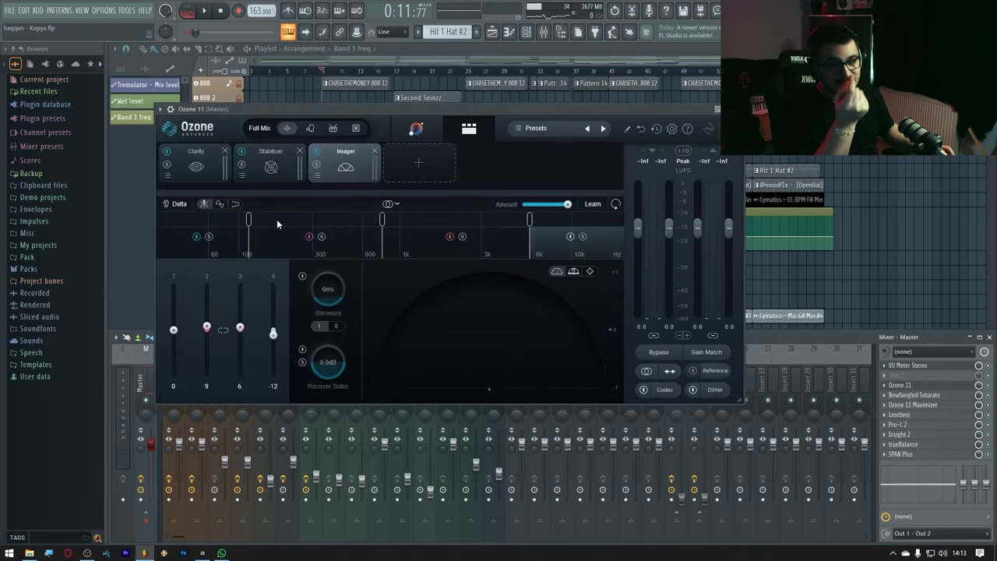
click(902, 376)
key(Escape)
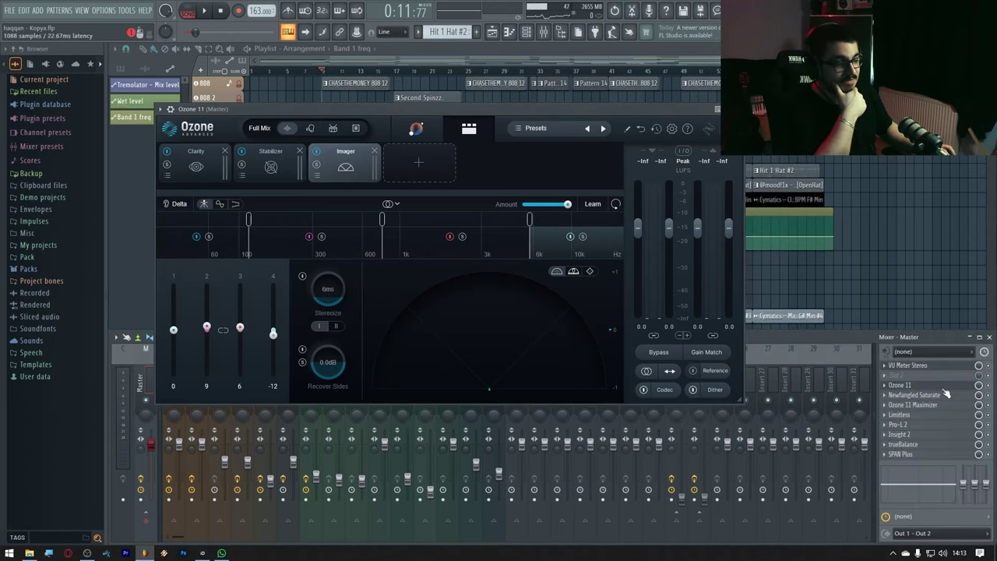
click(935, 387)
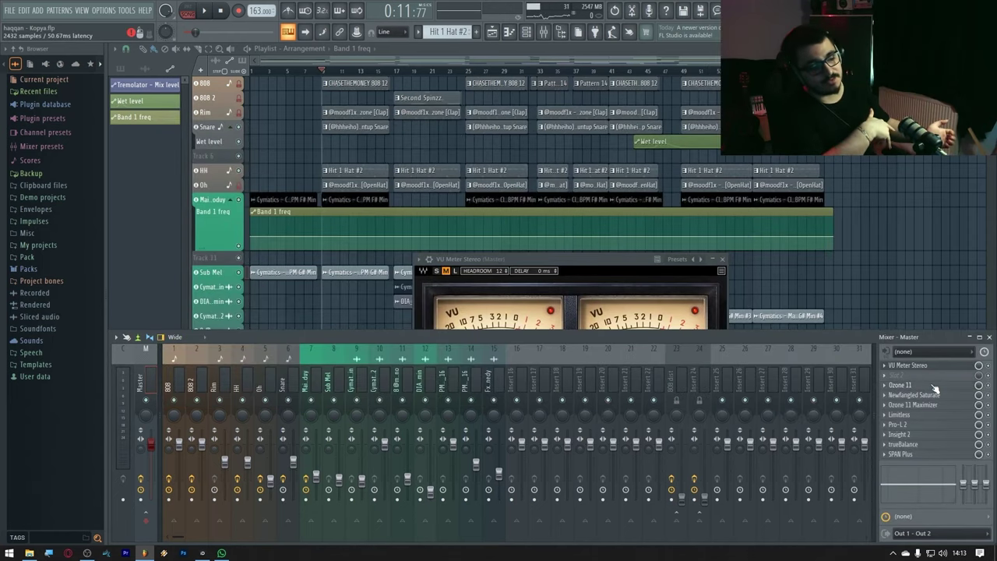
Try a Pro-L 2 output level of -6 dBTP on the Master track, and set it back to -0.3 dBTP.
click(902, 425)
click(665, 429)
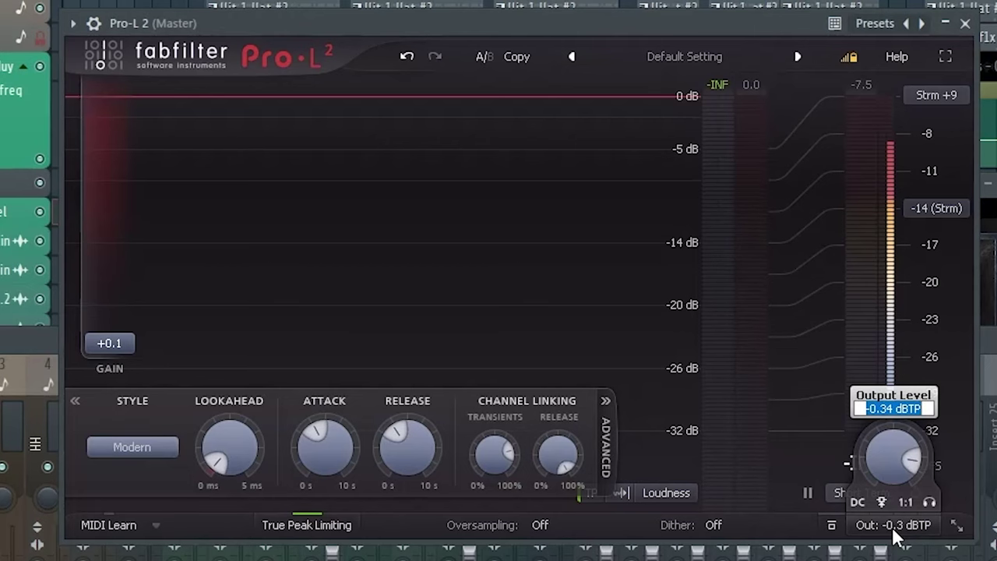
text(-6)
key(Return)
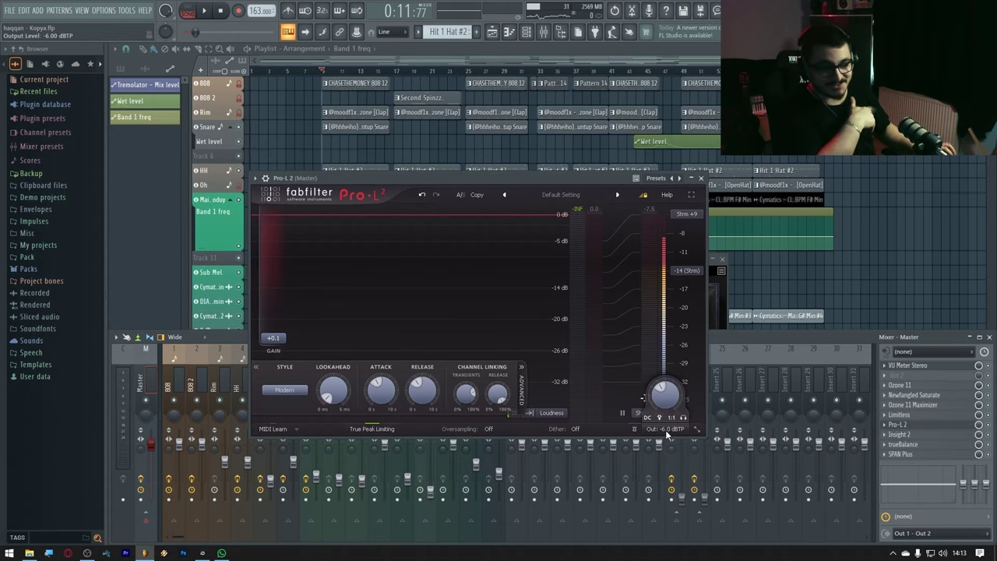
mouse_move(676, 427)
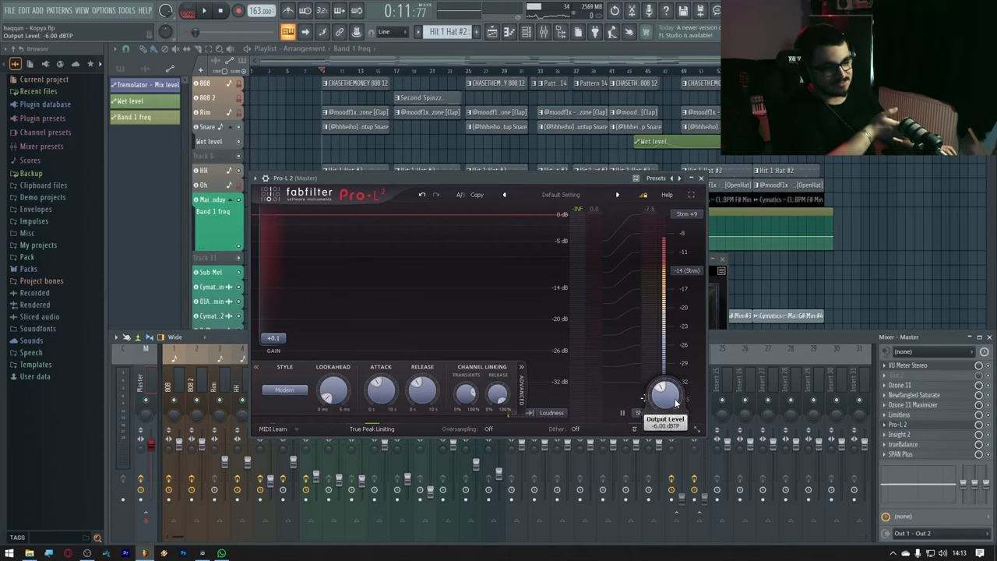
double_click(666, 397)
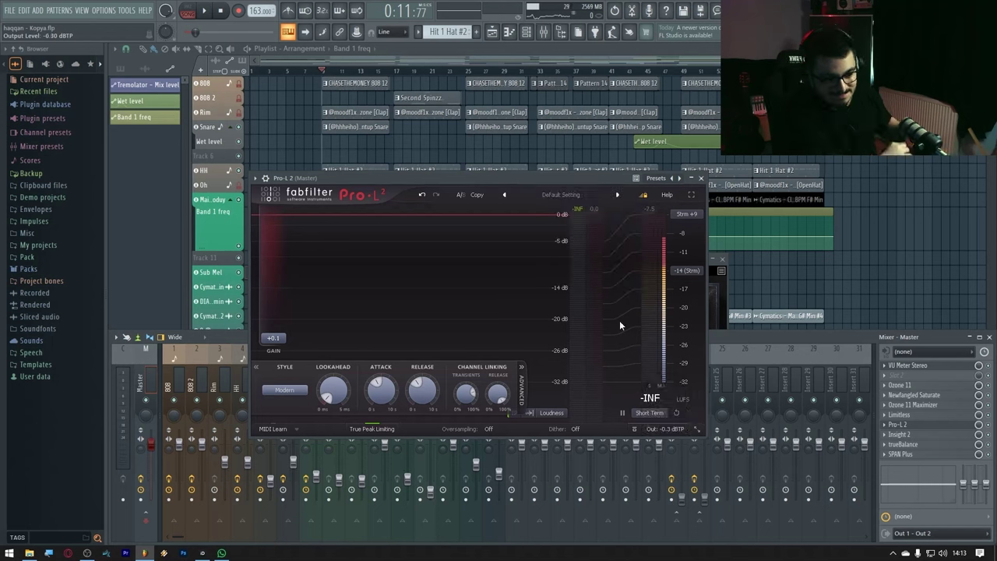